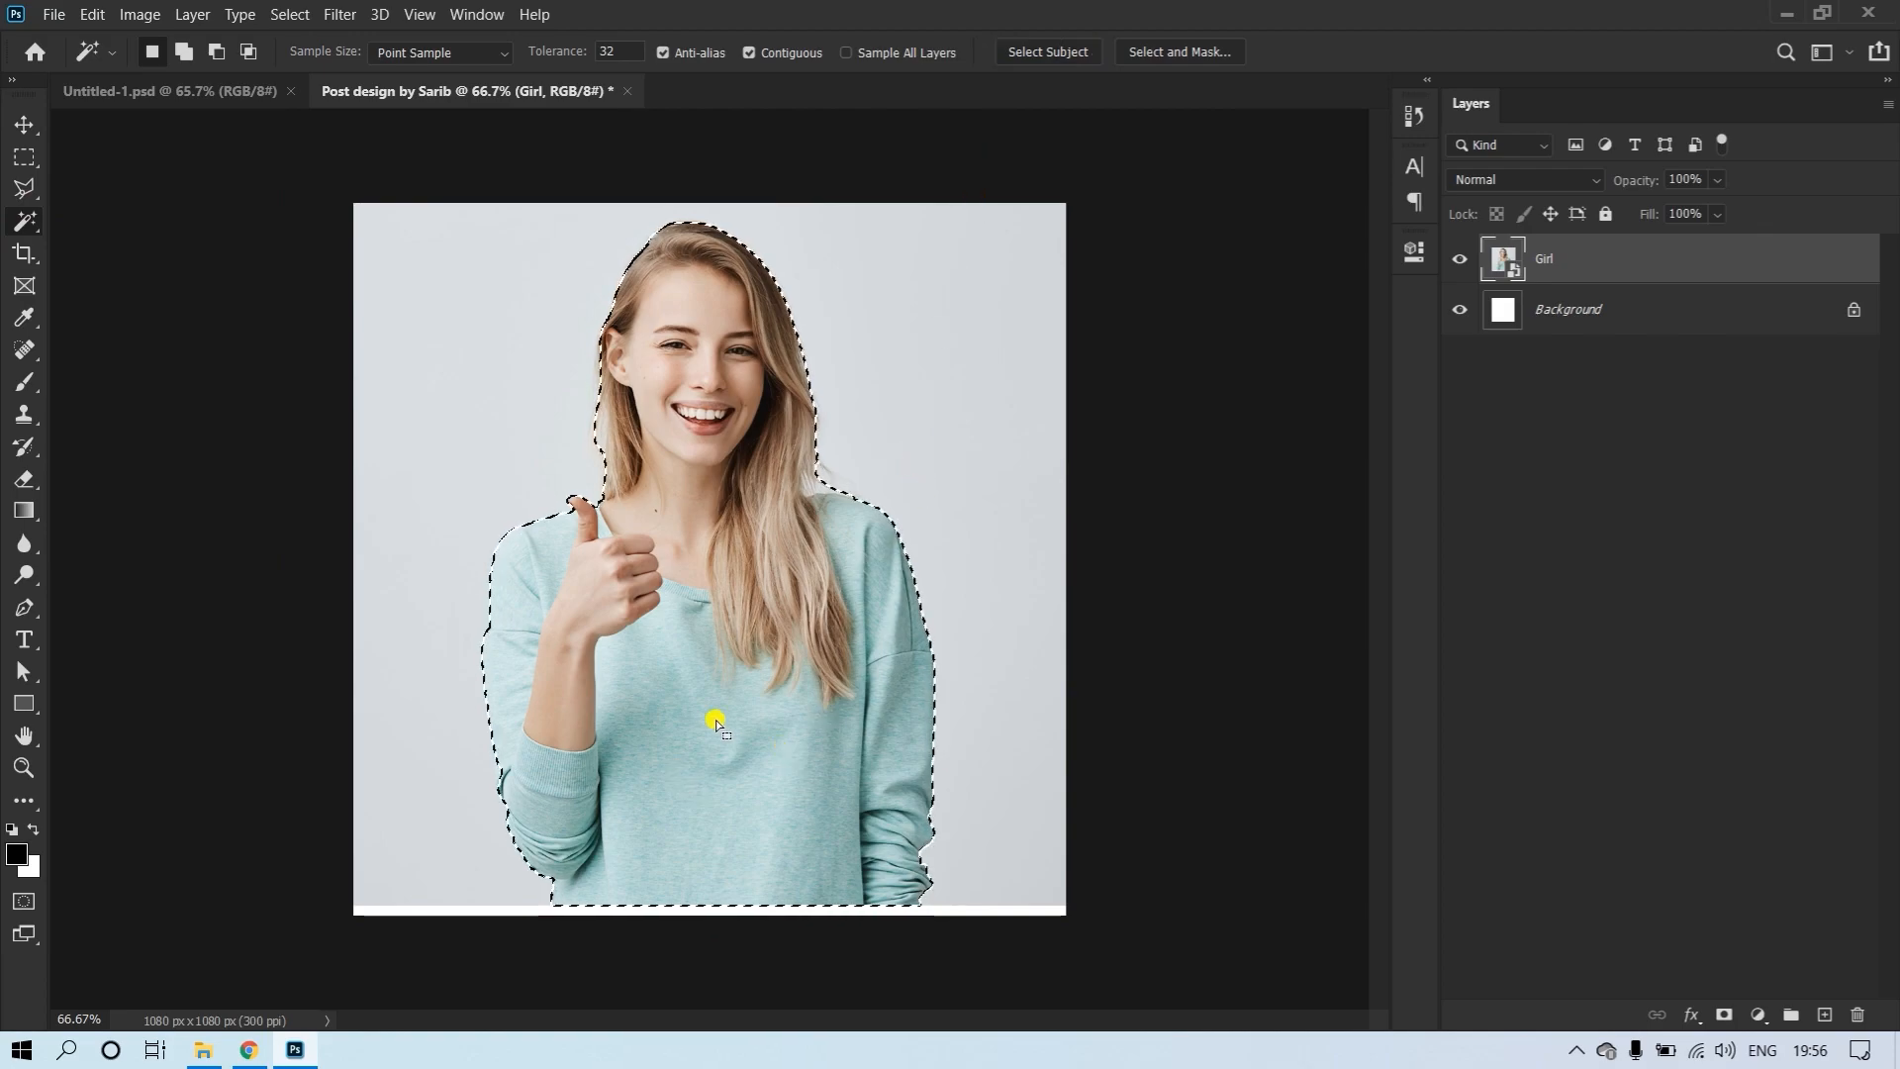
Add the area around the head and hair to the girl's selection with the freehand Lasso tool
drag(574, 432, 556, 418)
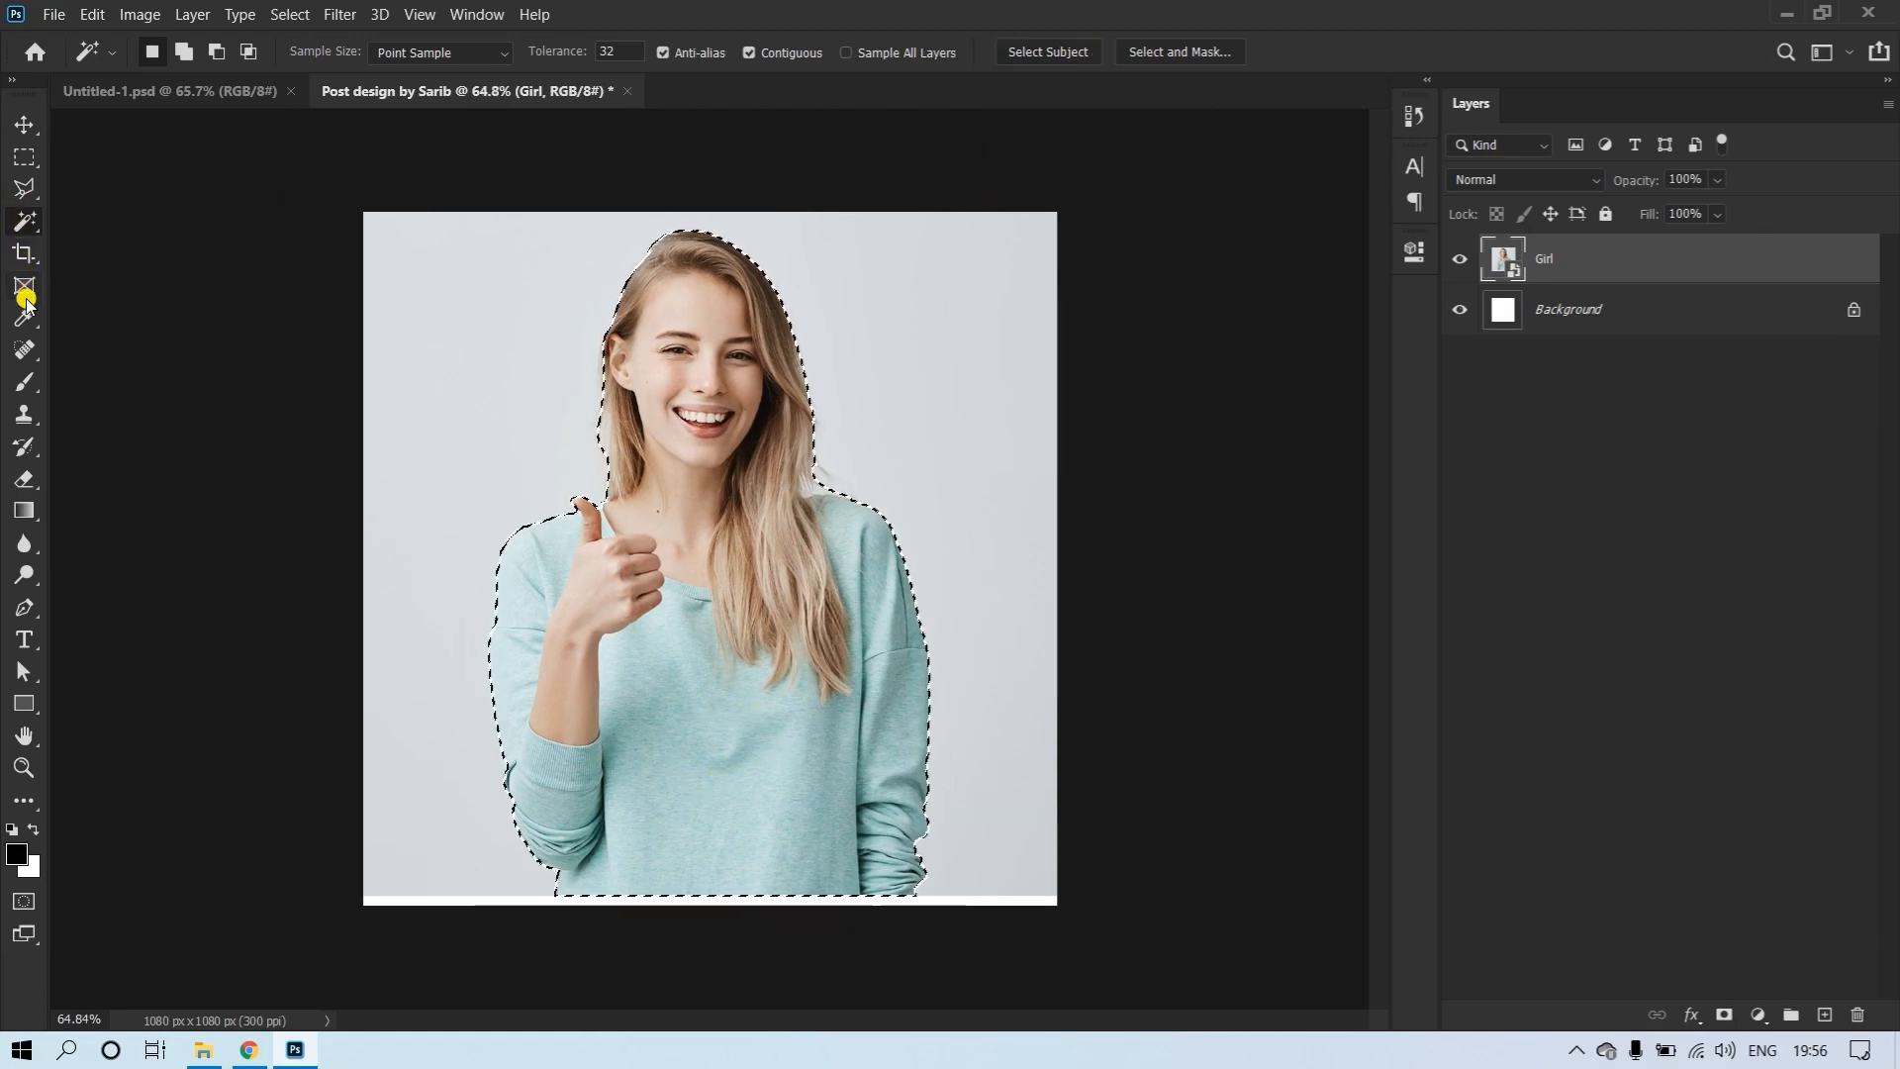
click(25, 188)
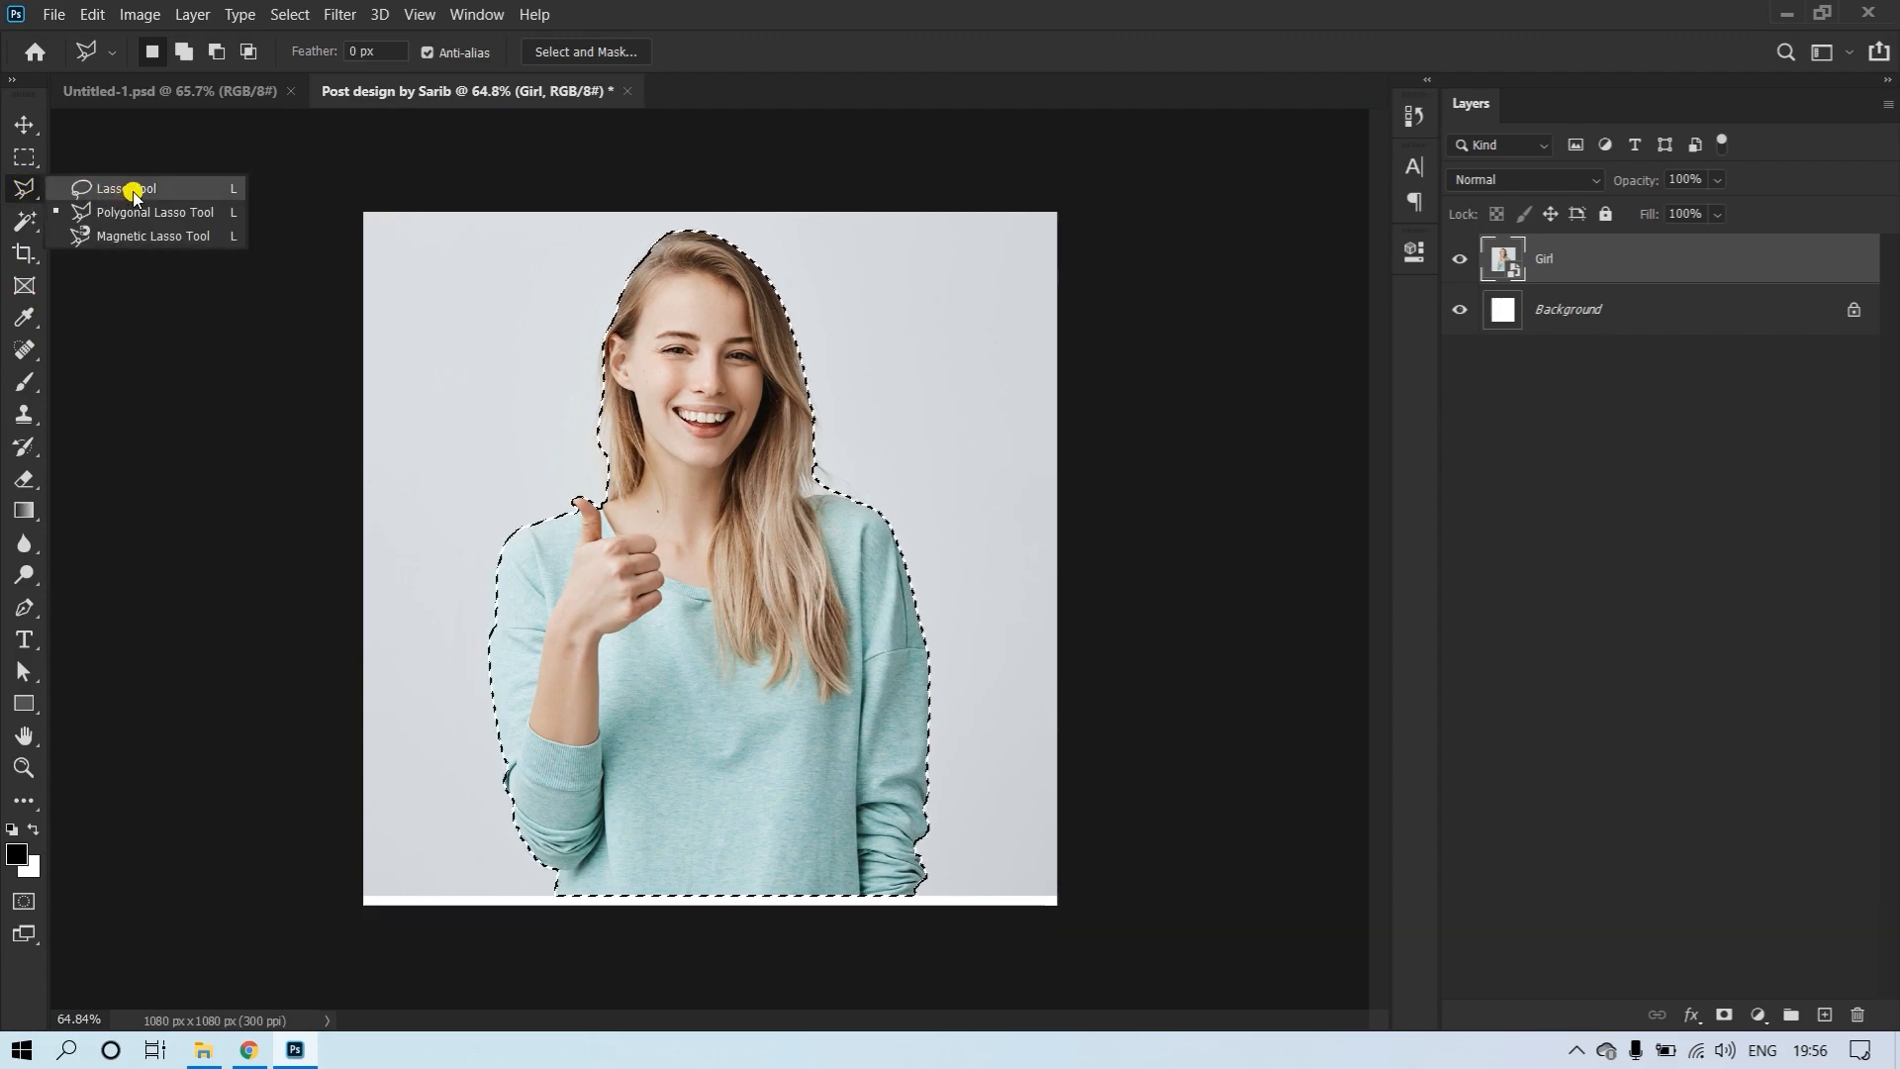
click(135, 188)
key(shift)
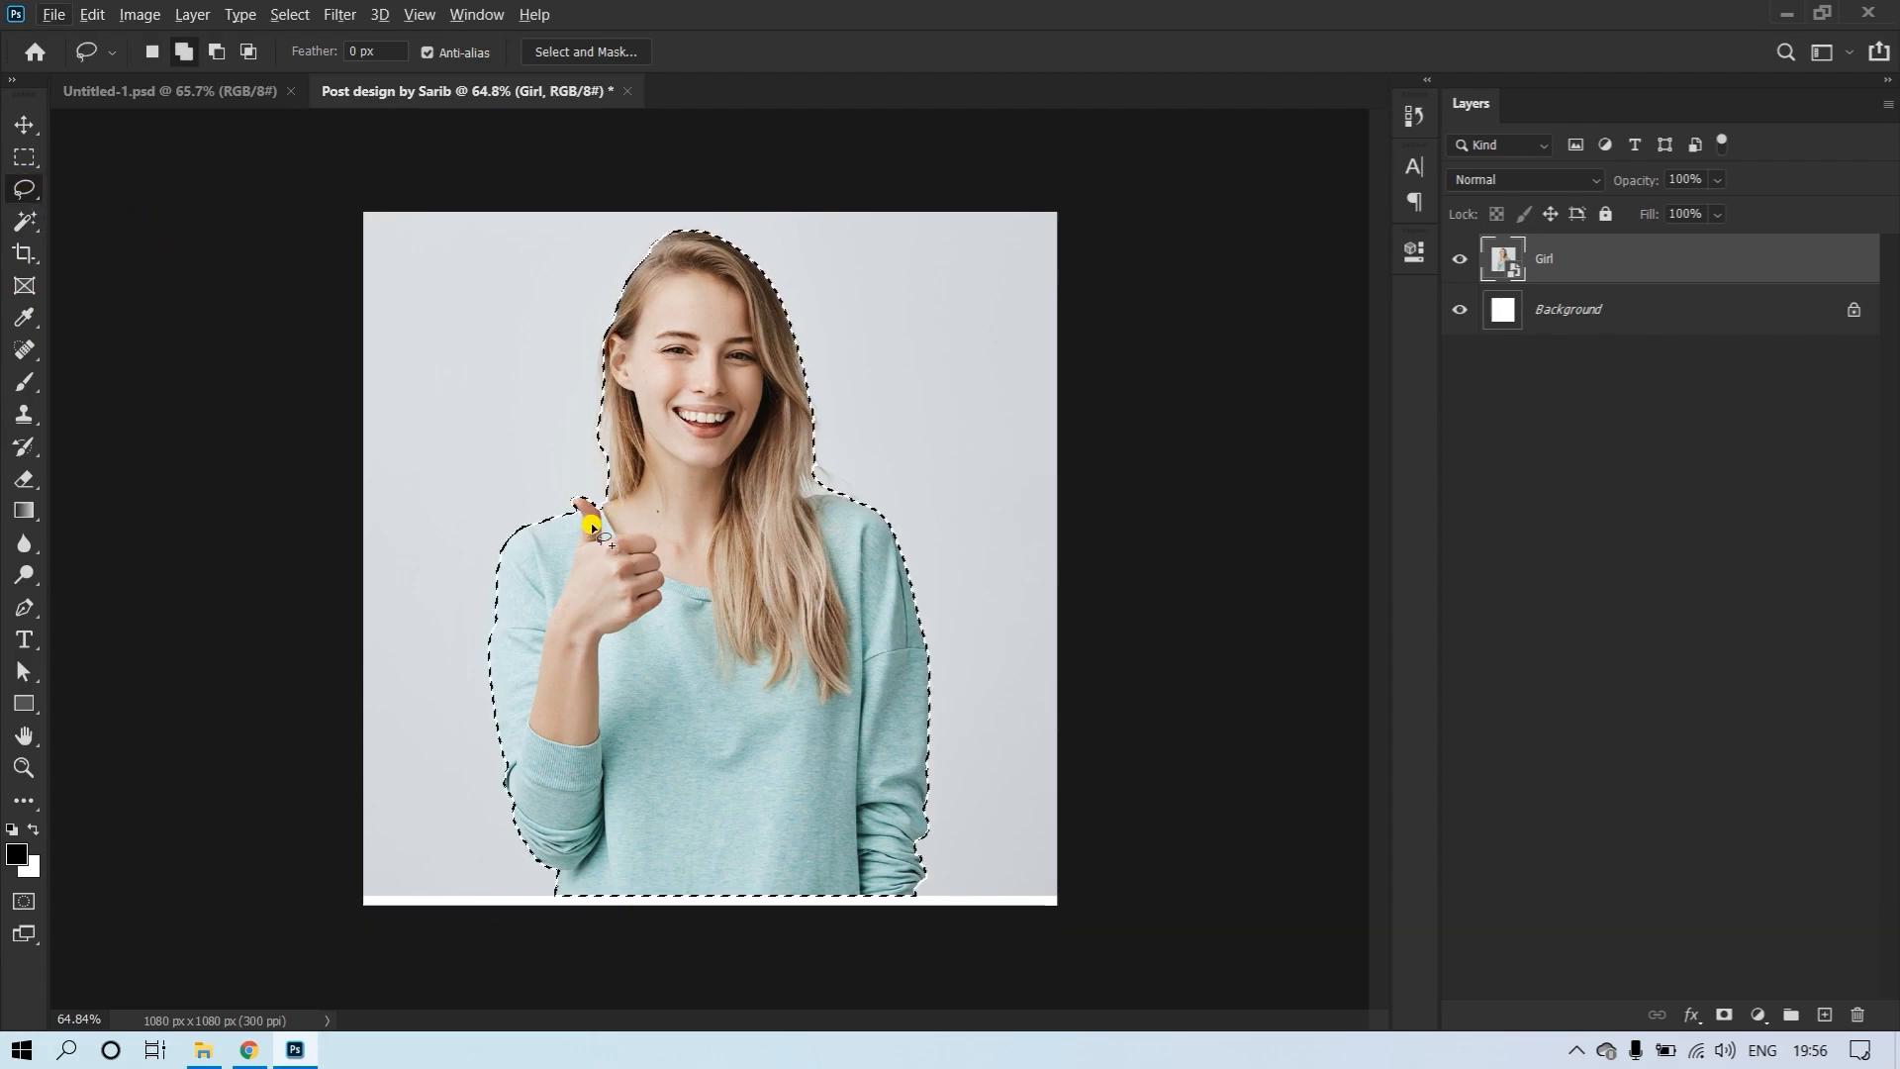
drag(616, 510, 581, 477)
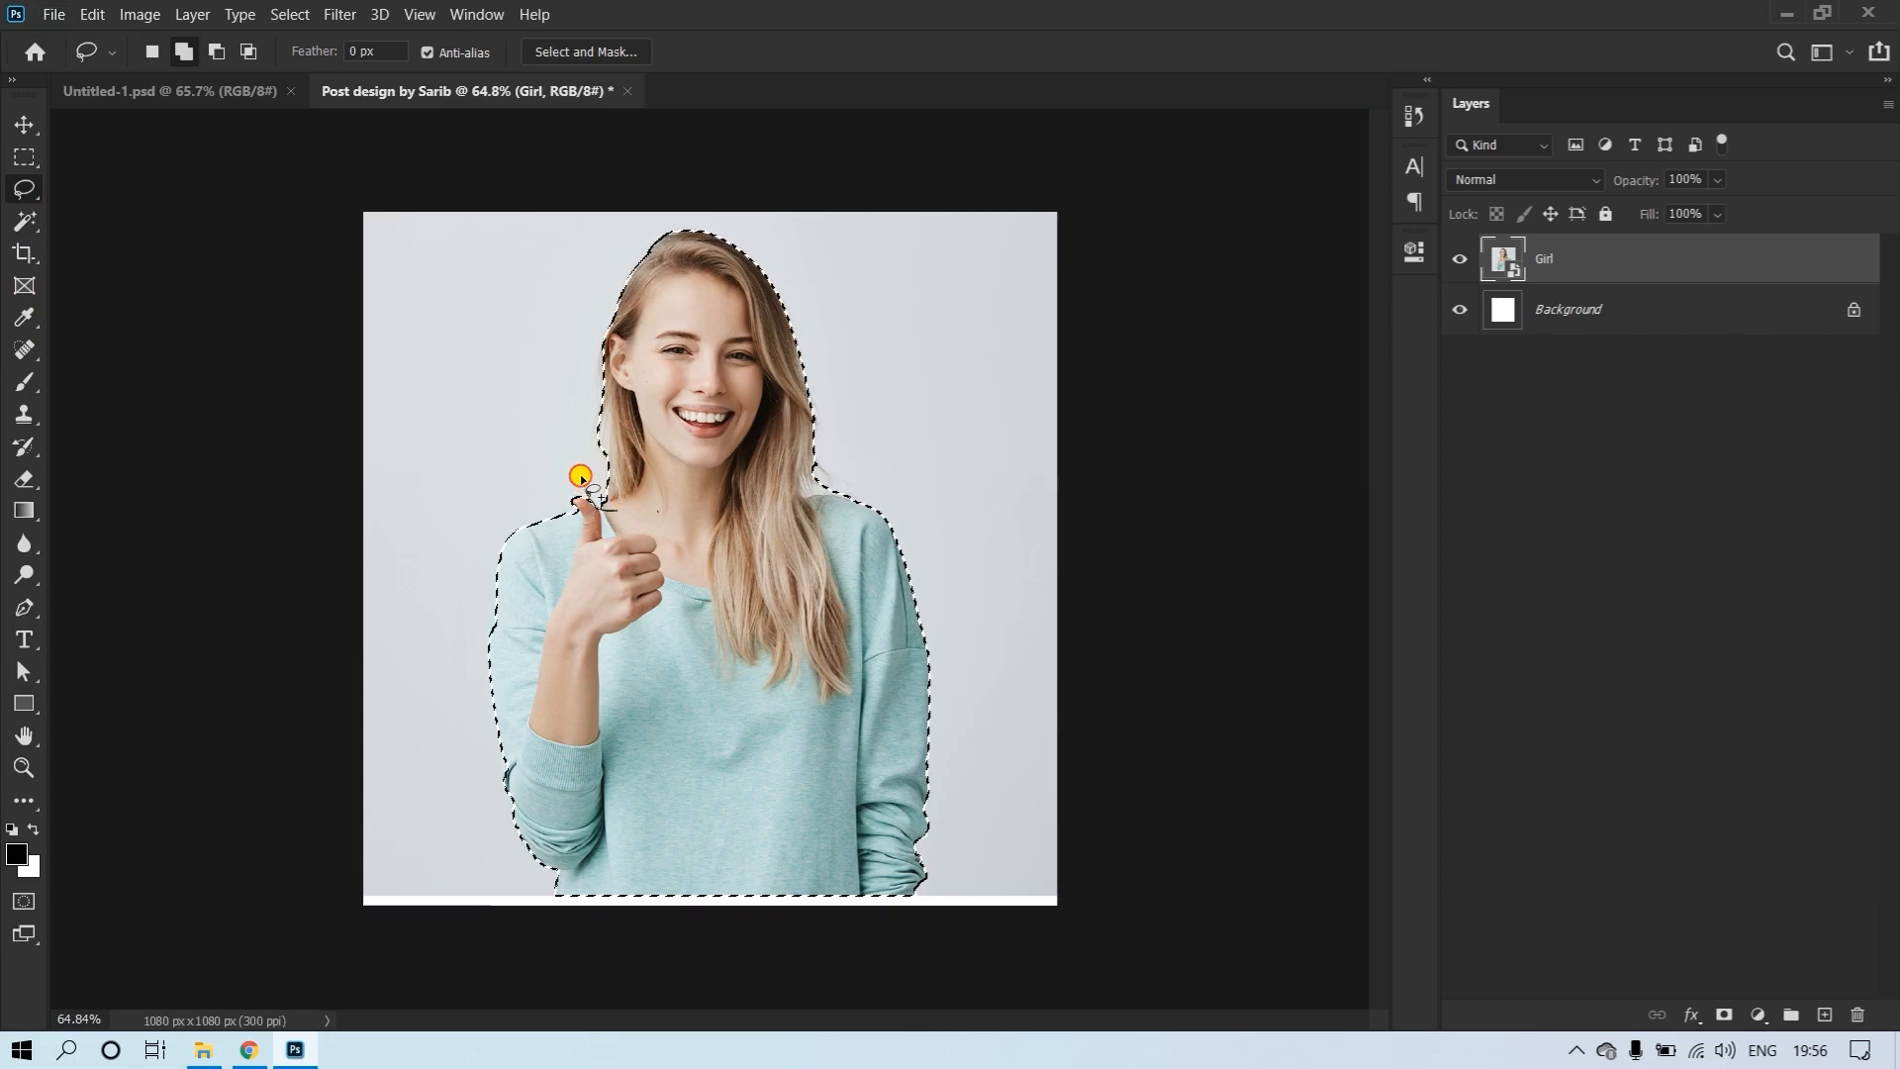
drag(853, 521, 859, 518)
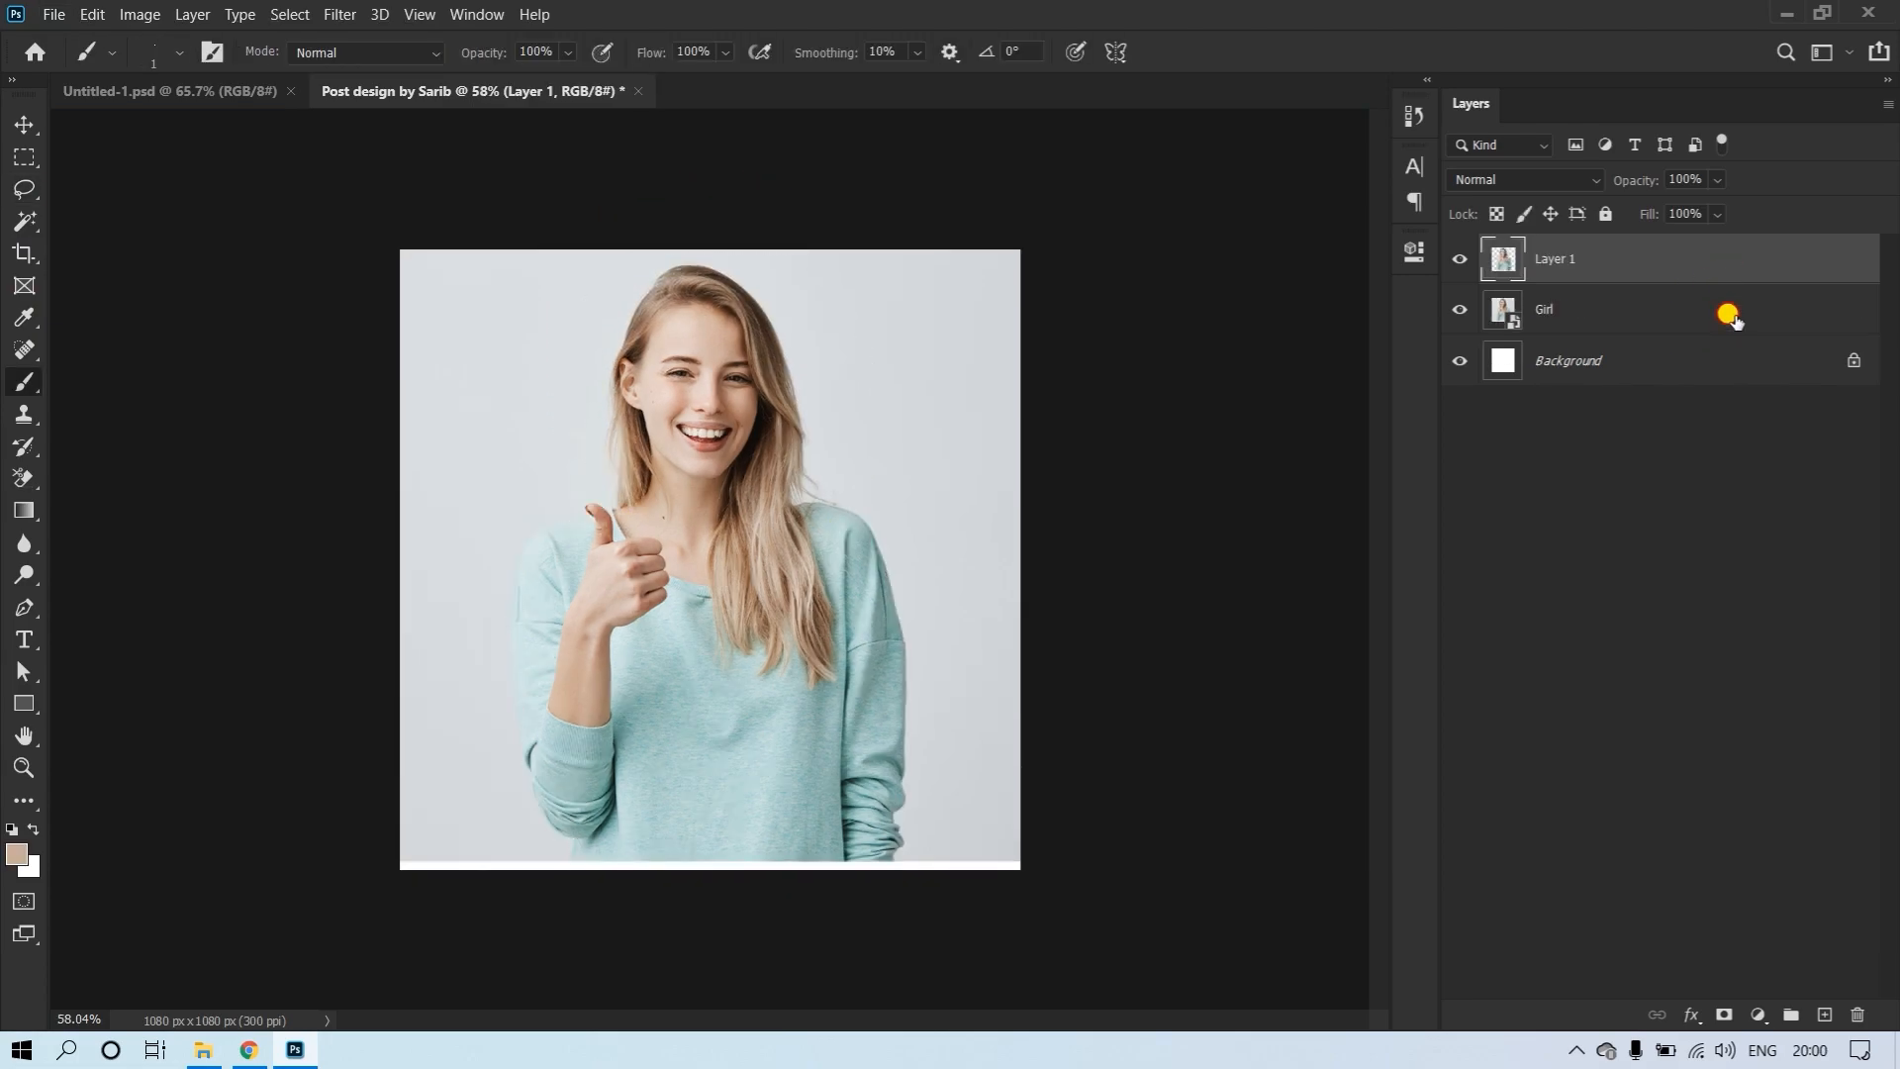
Delete the original Girl layer and select the pixels of the cut-out on Layer 1
drag(1730, 317, 1858, 1014)
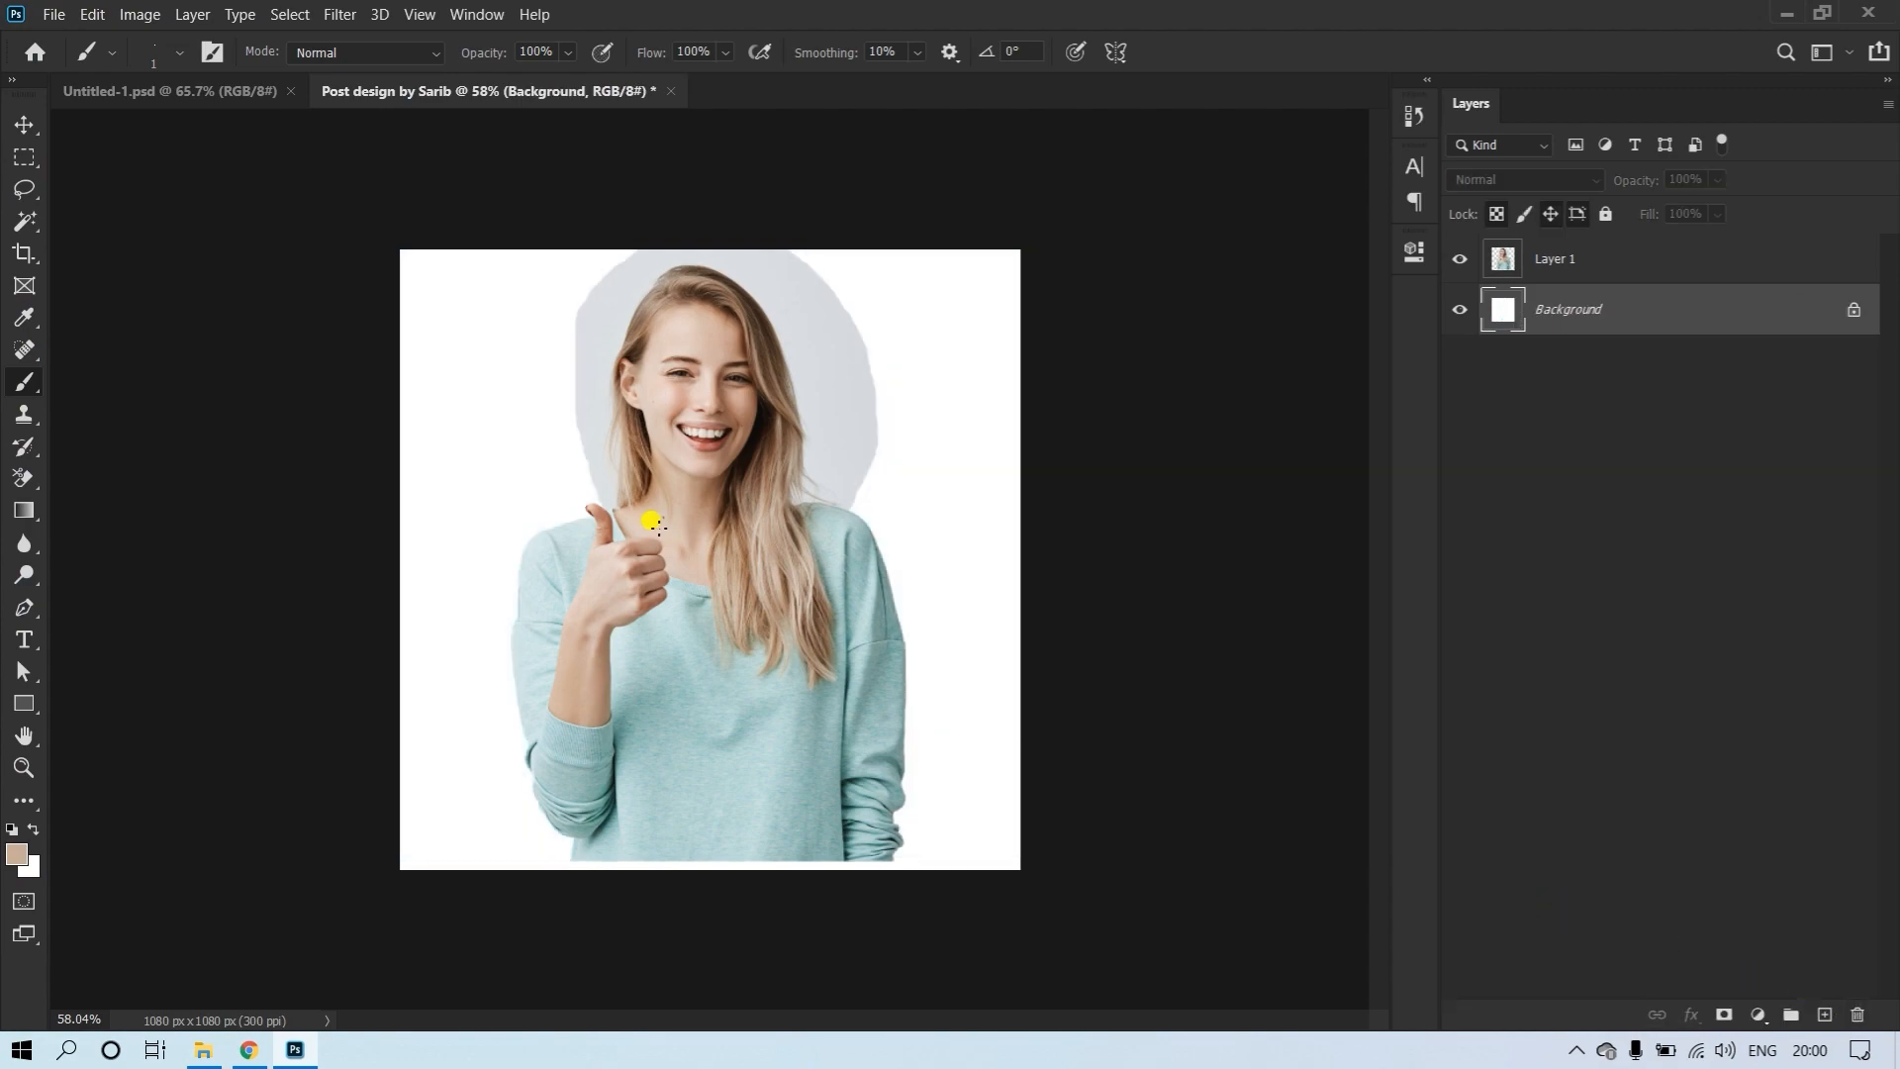
drag(767, 348, 699, 447)
key(v)
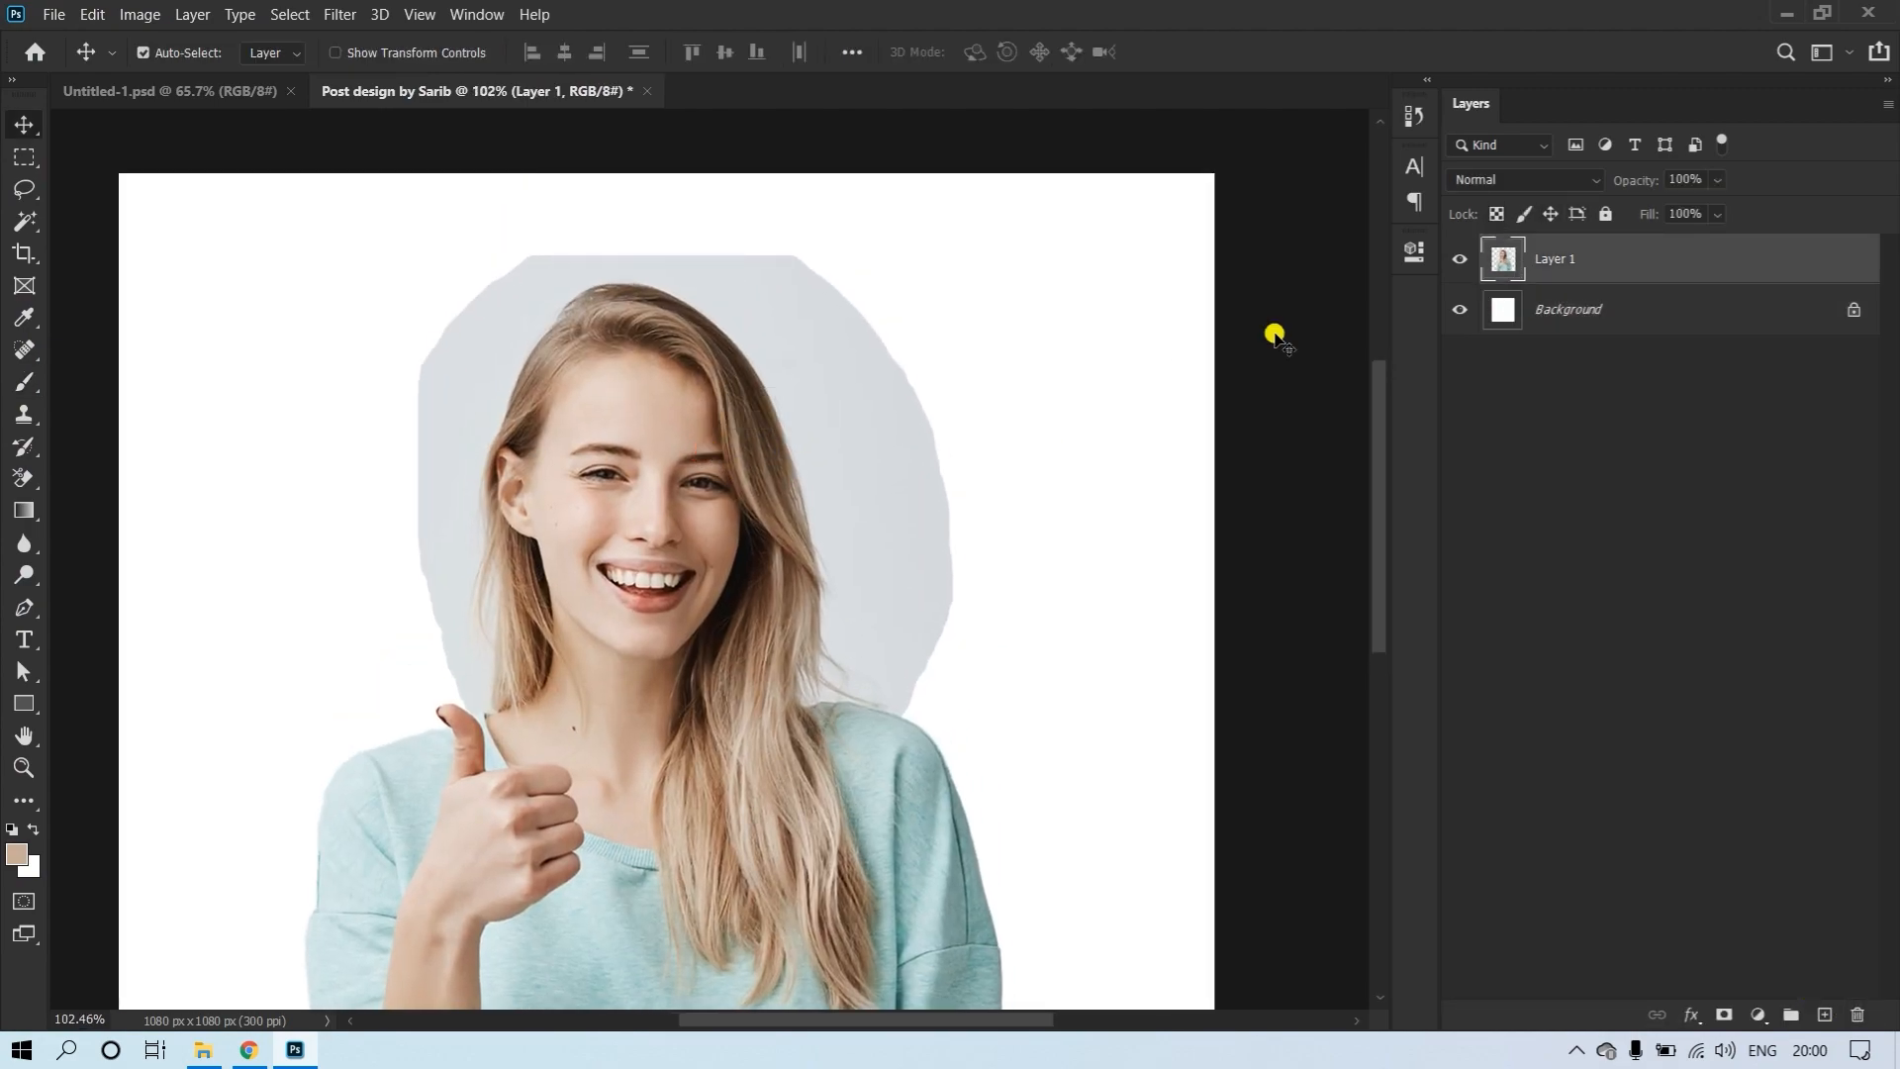
right_click(1511, 269)
click(1584, 354)
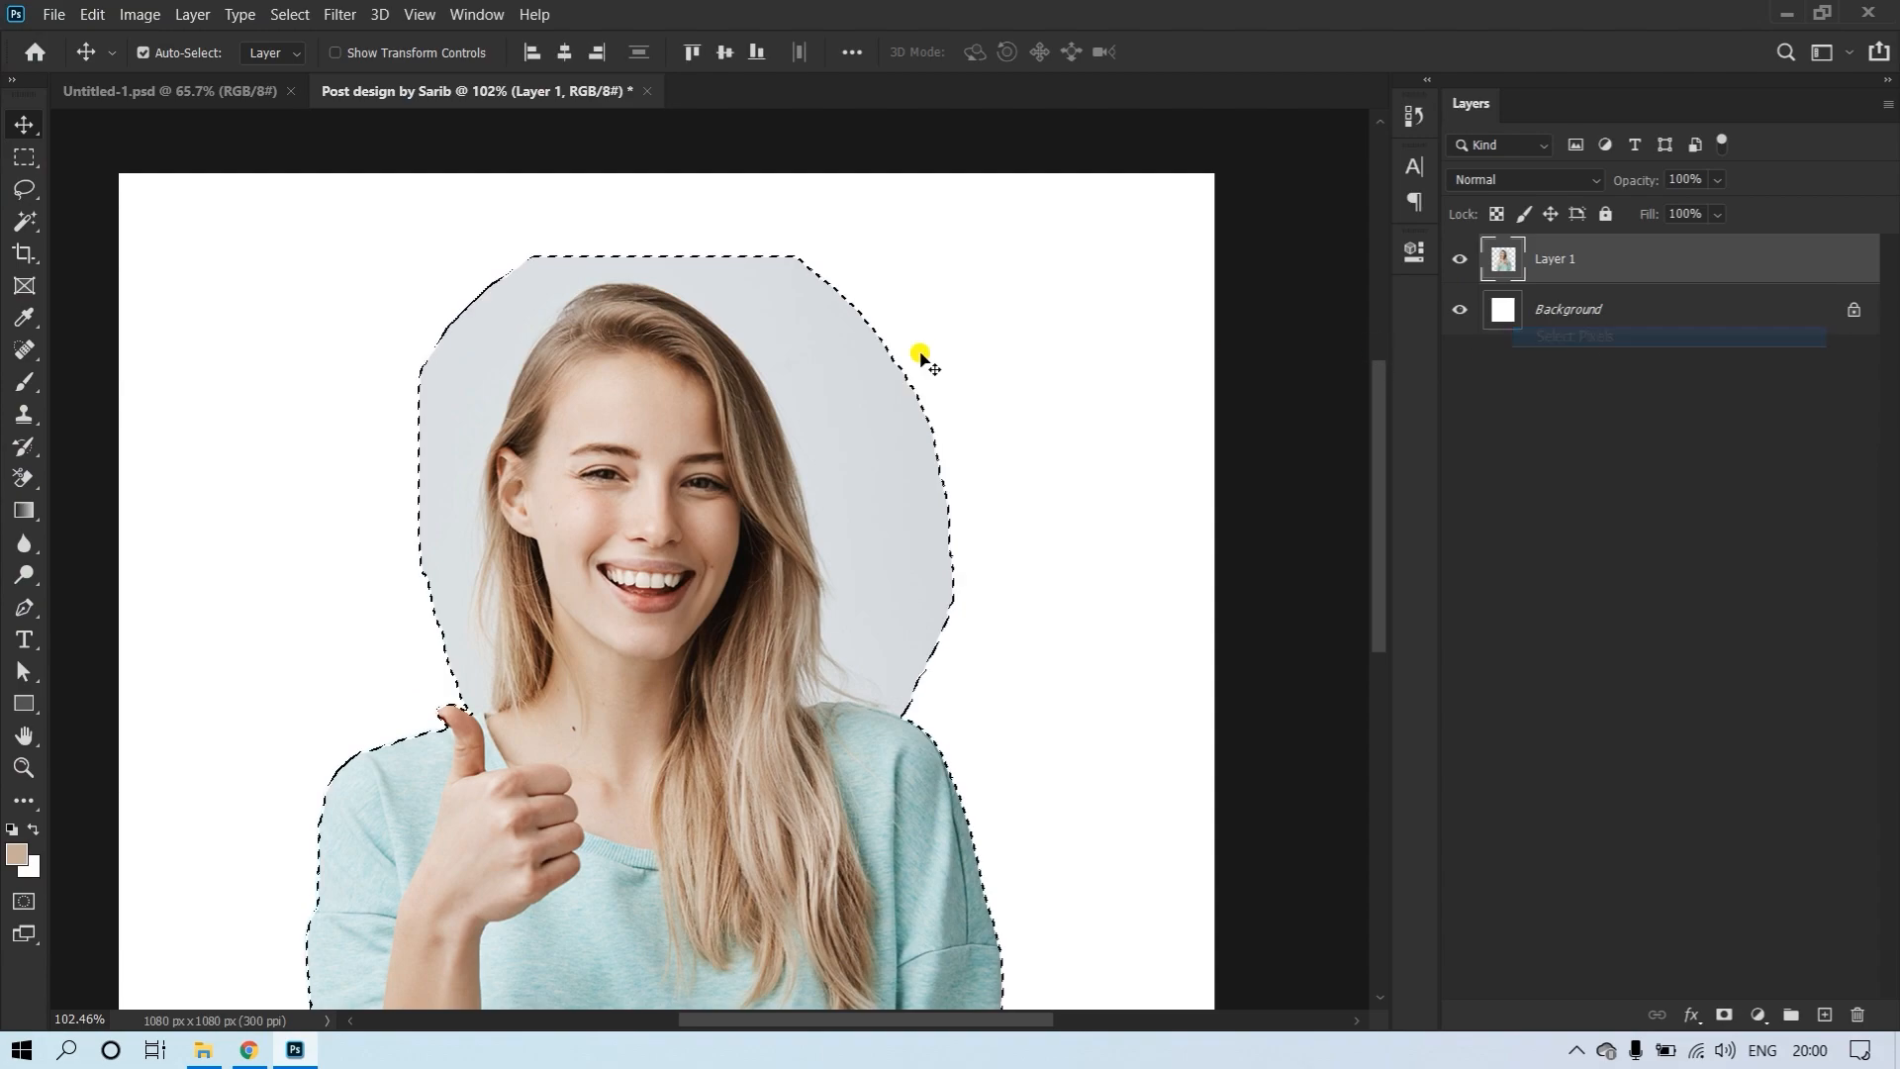
In Select and Mask, subtract the grey backdrop beside the long hair with a size 85 brush and set the Transparency to 100%
click(22, 220)
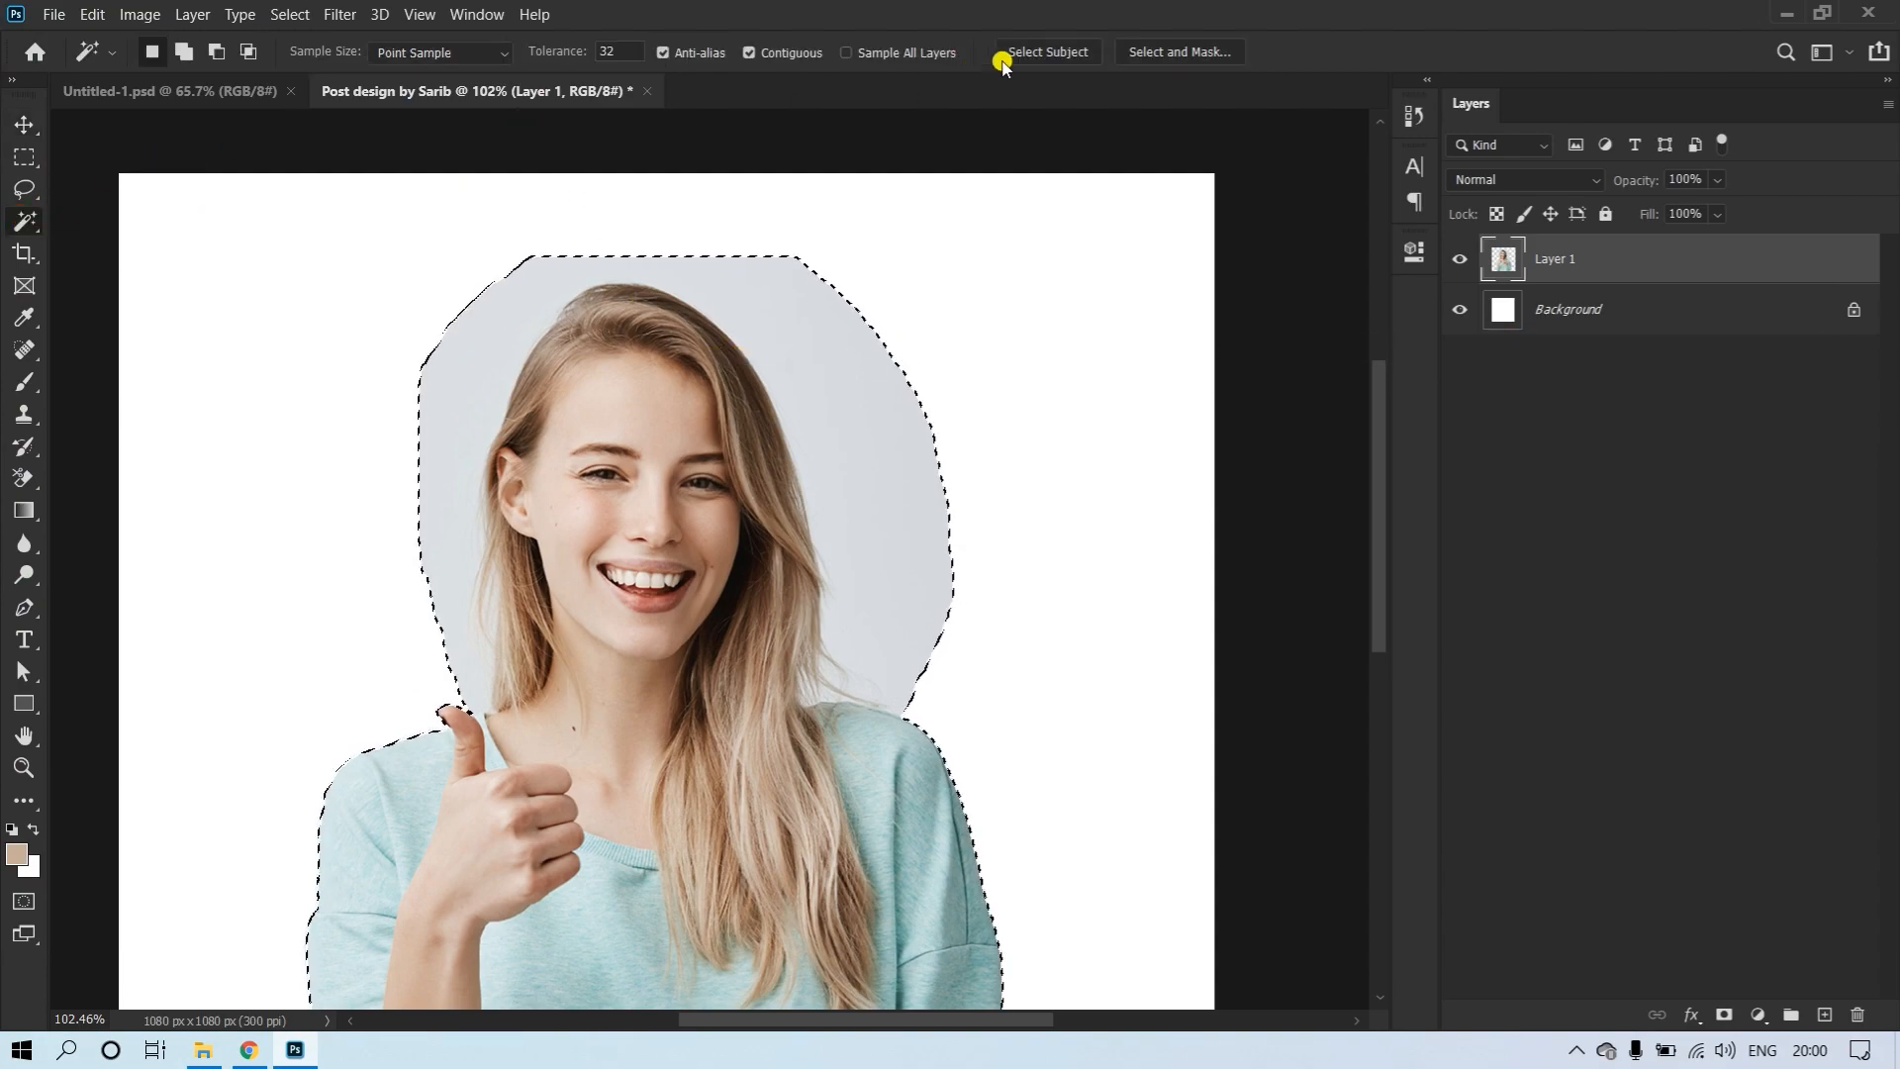
click(1140, 53)
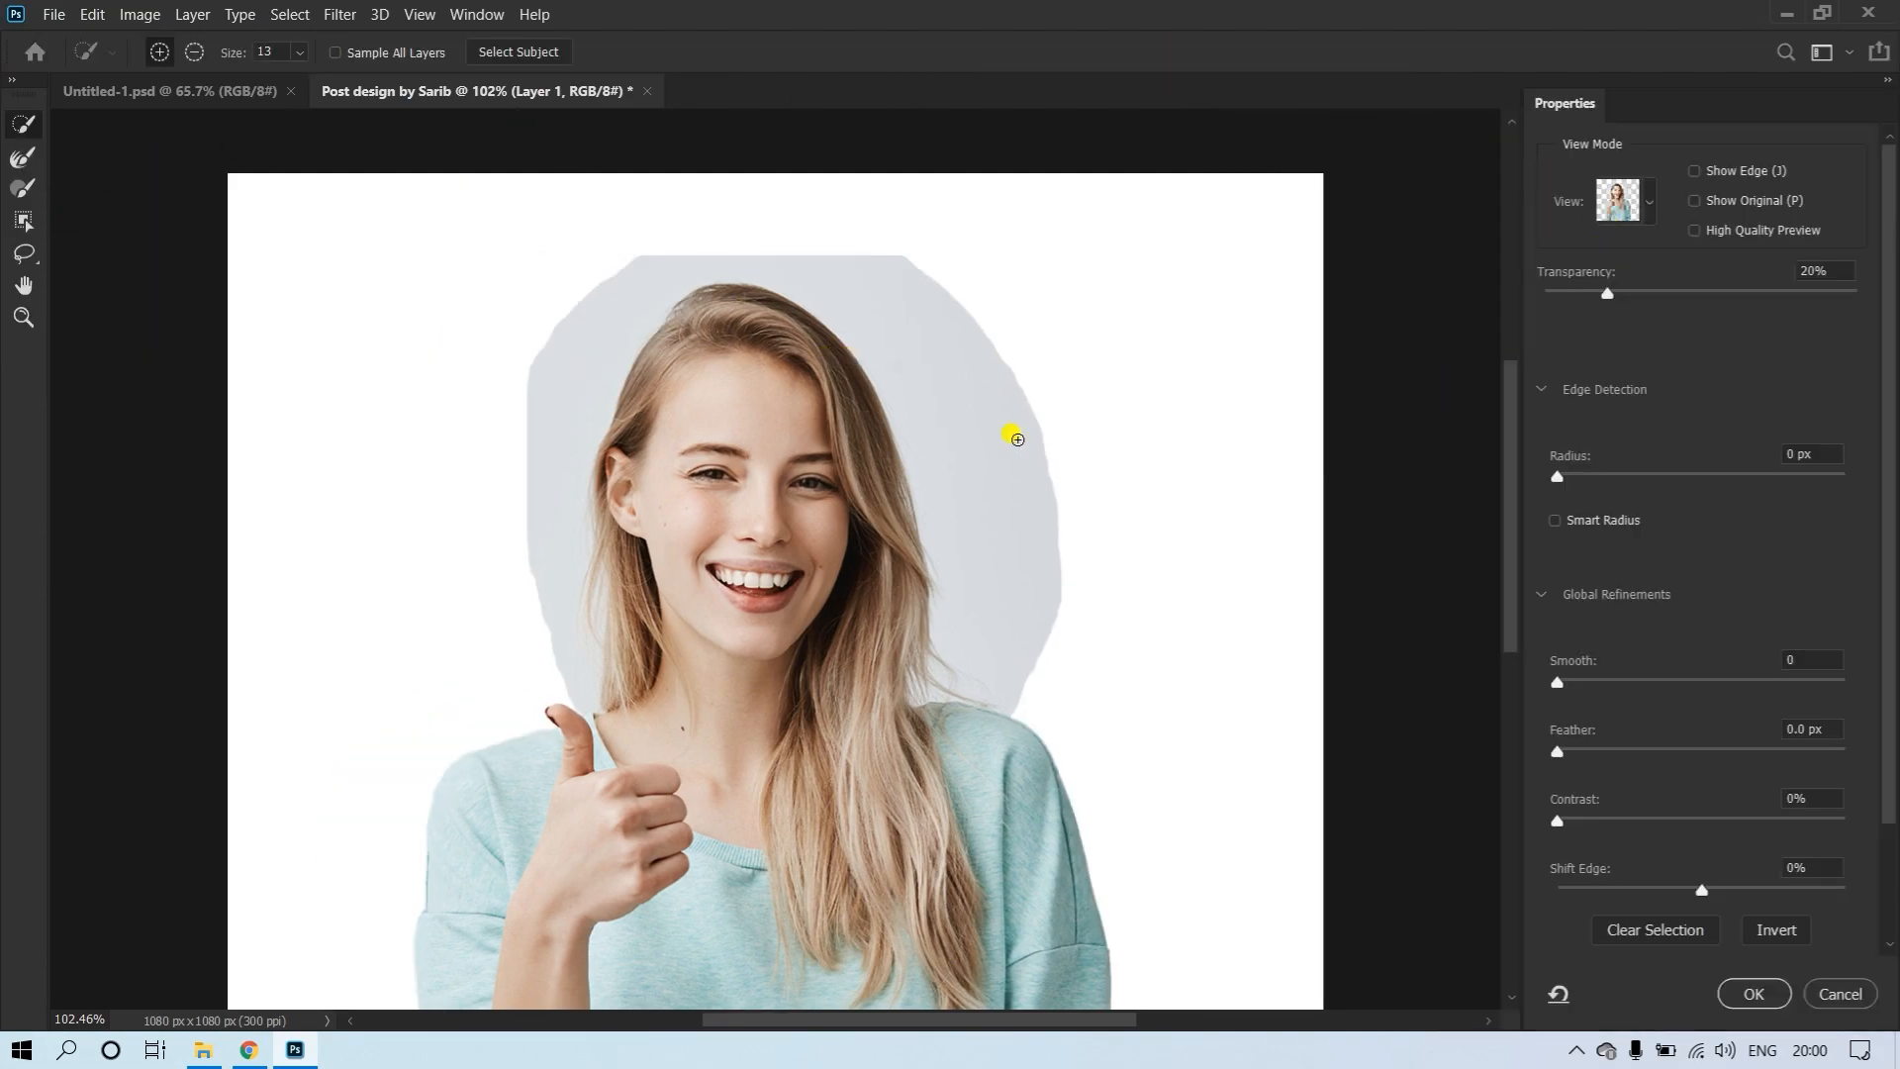
drag(952, 367, 988, 396)
key(alt)
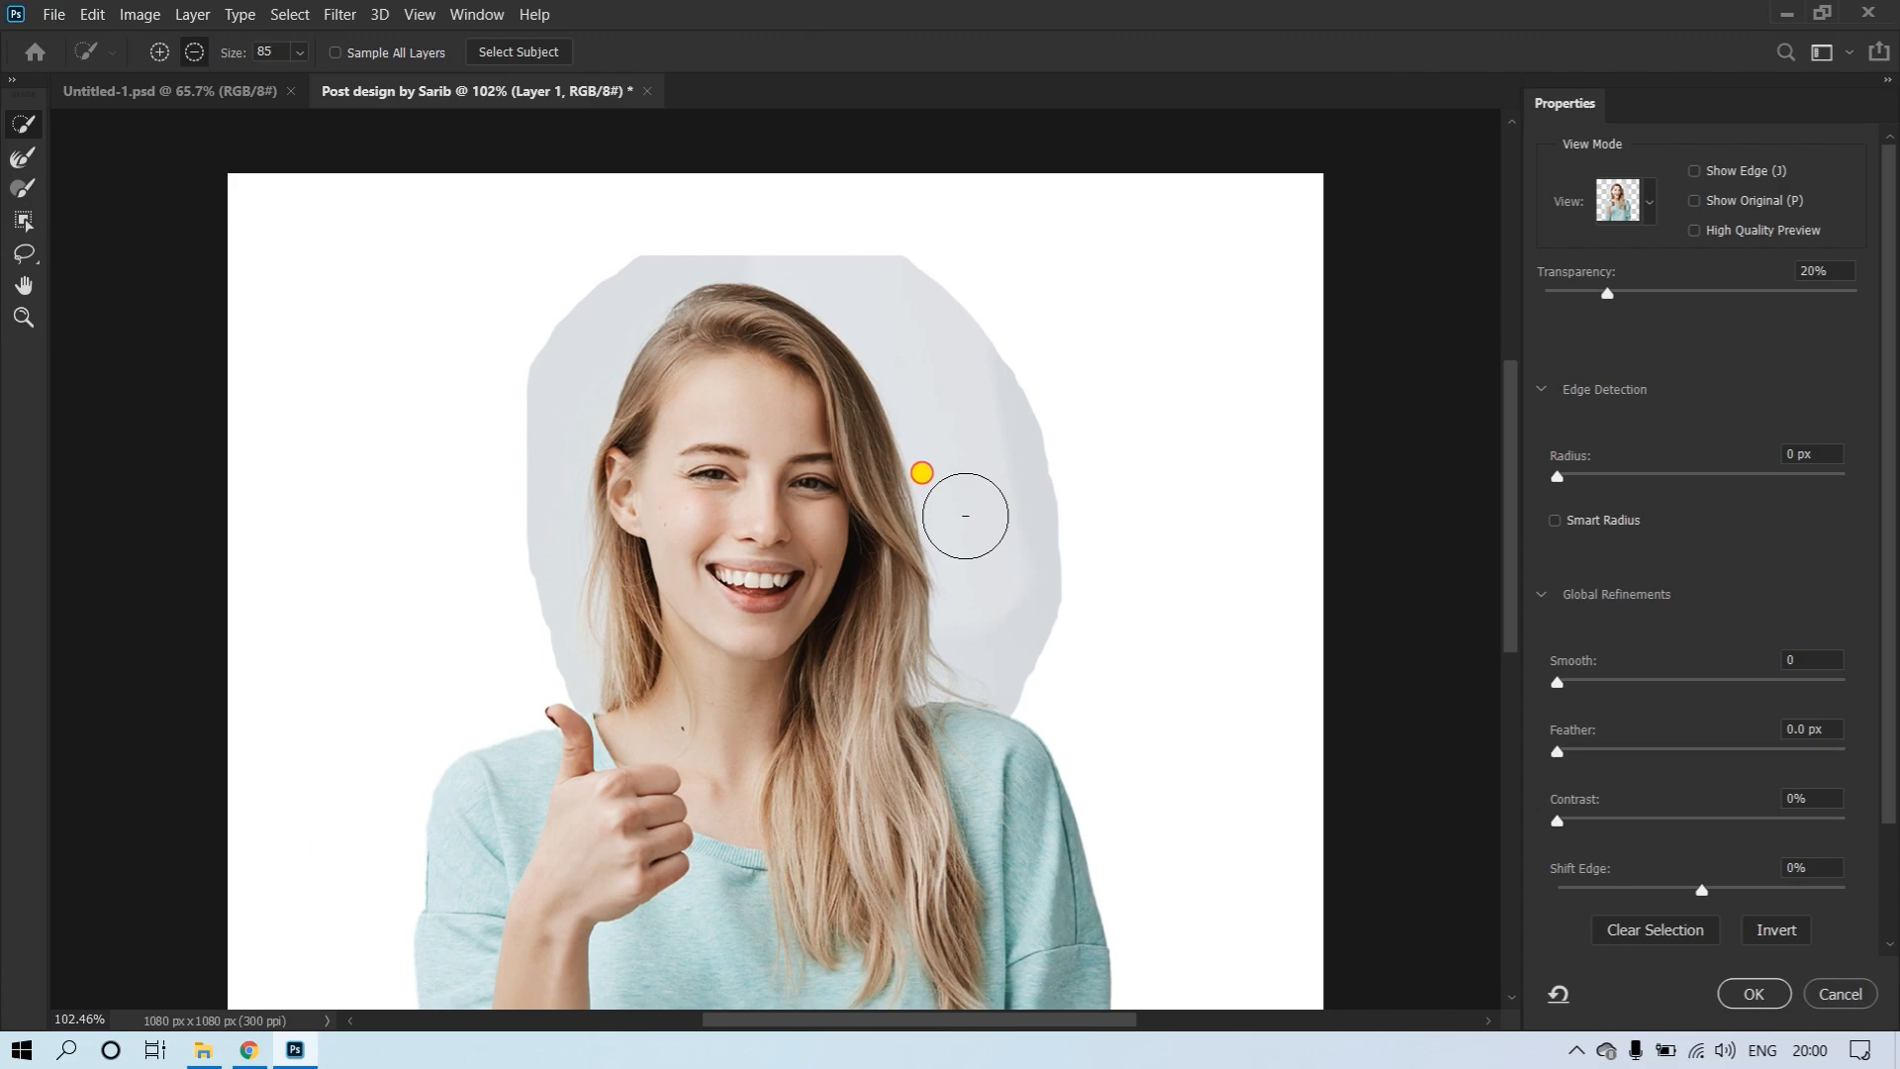
drag(1607, 293, 1867, 297)
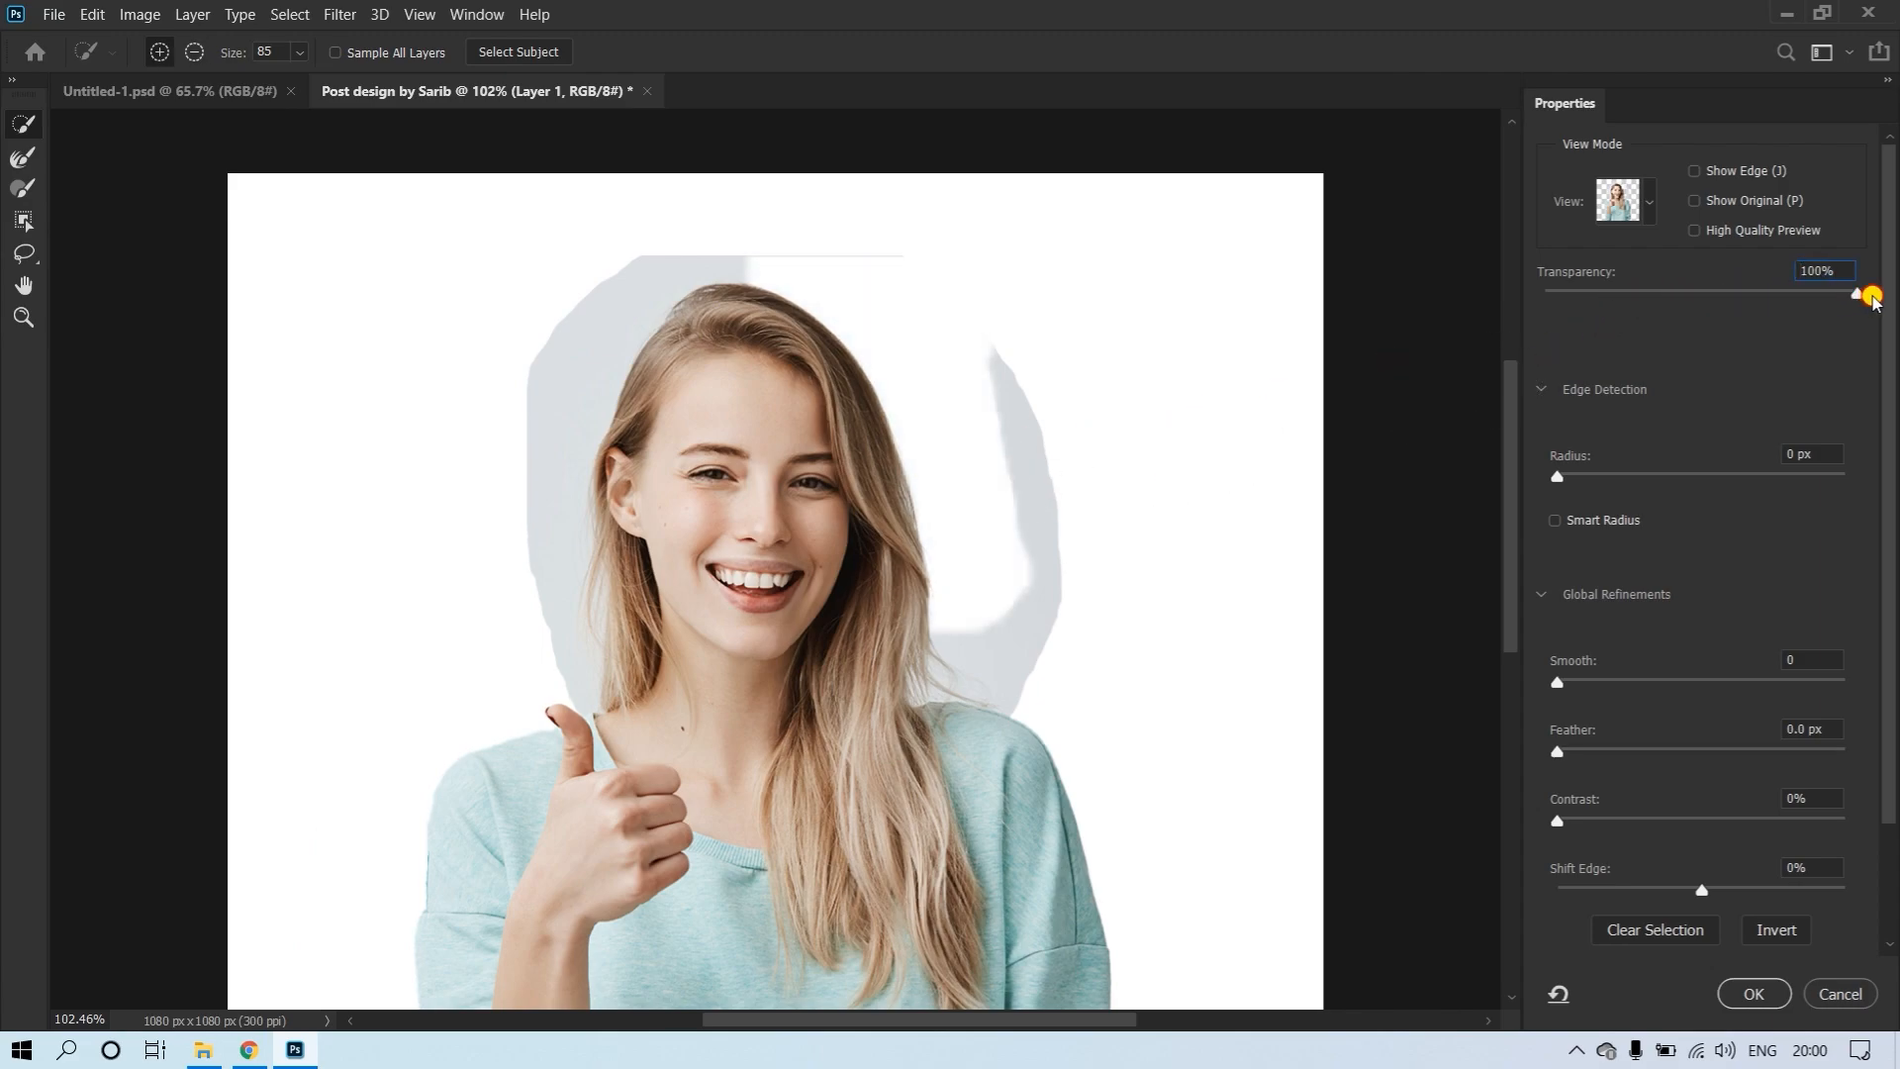
Subtract the rest of the grey backdrop around the head, undoing and redoing the stroke that cuts into the girl
mouse_move(1012, 641)
alt+mouse_down()
mouse_move(985, 644)
mouse_move(1035, 495)
mouse_move(1014, 395)
mouse_move(861, 331)
mouse_move(607, 297)
mouse_move(521, 531)
mouse_move(523, 633)
mouse_move(522, 609)
alt+mouse_up()
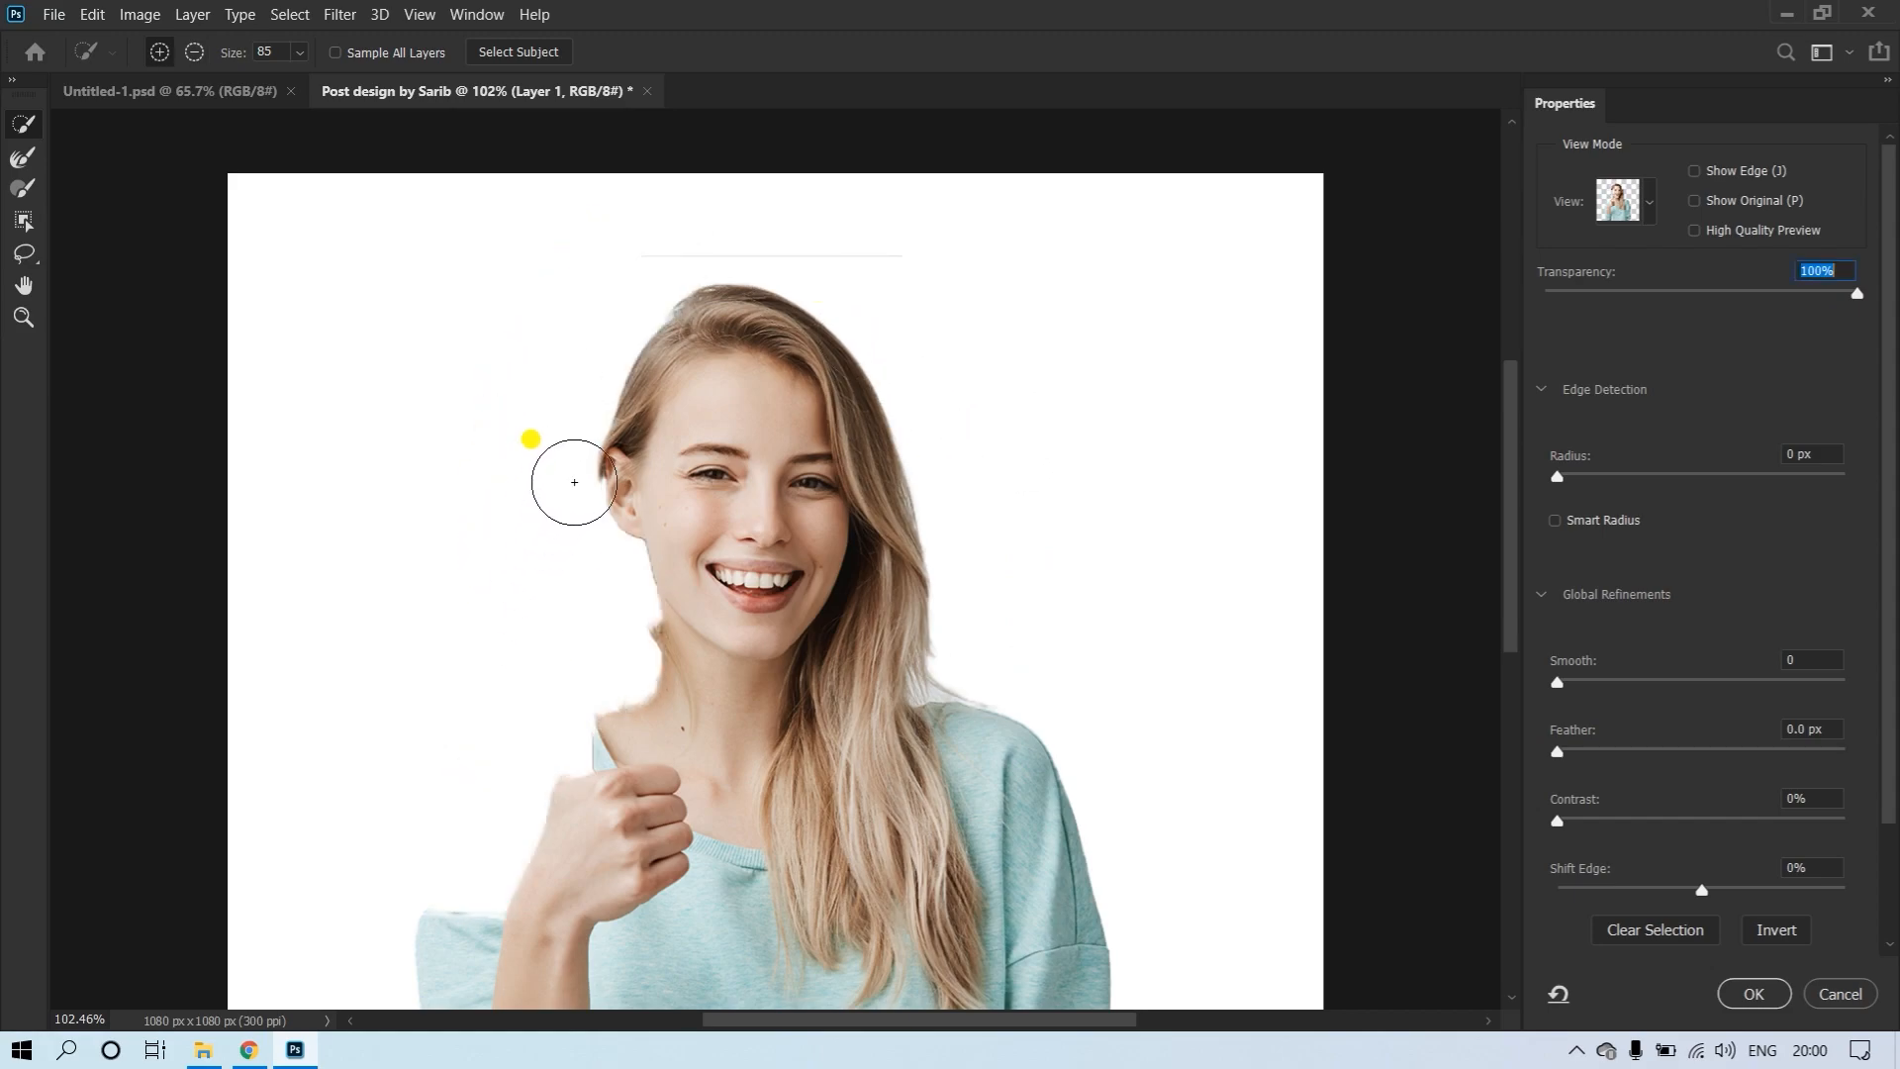
key(ctrl+z)
alt+drag(564, 349, 606, 291)
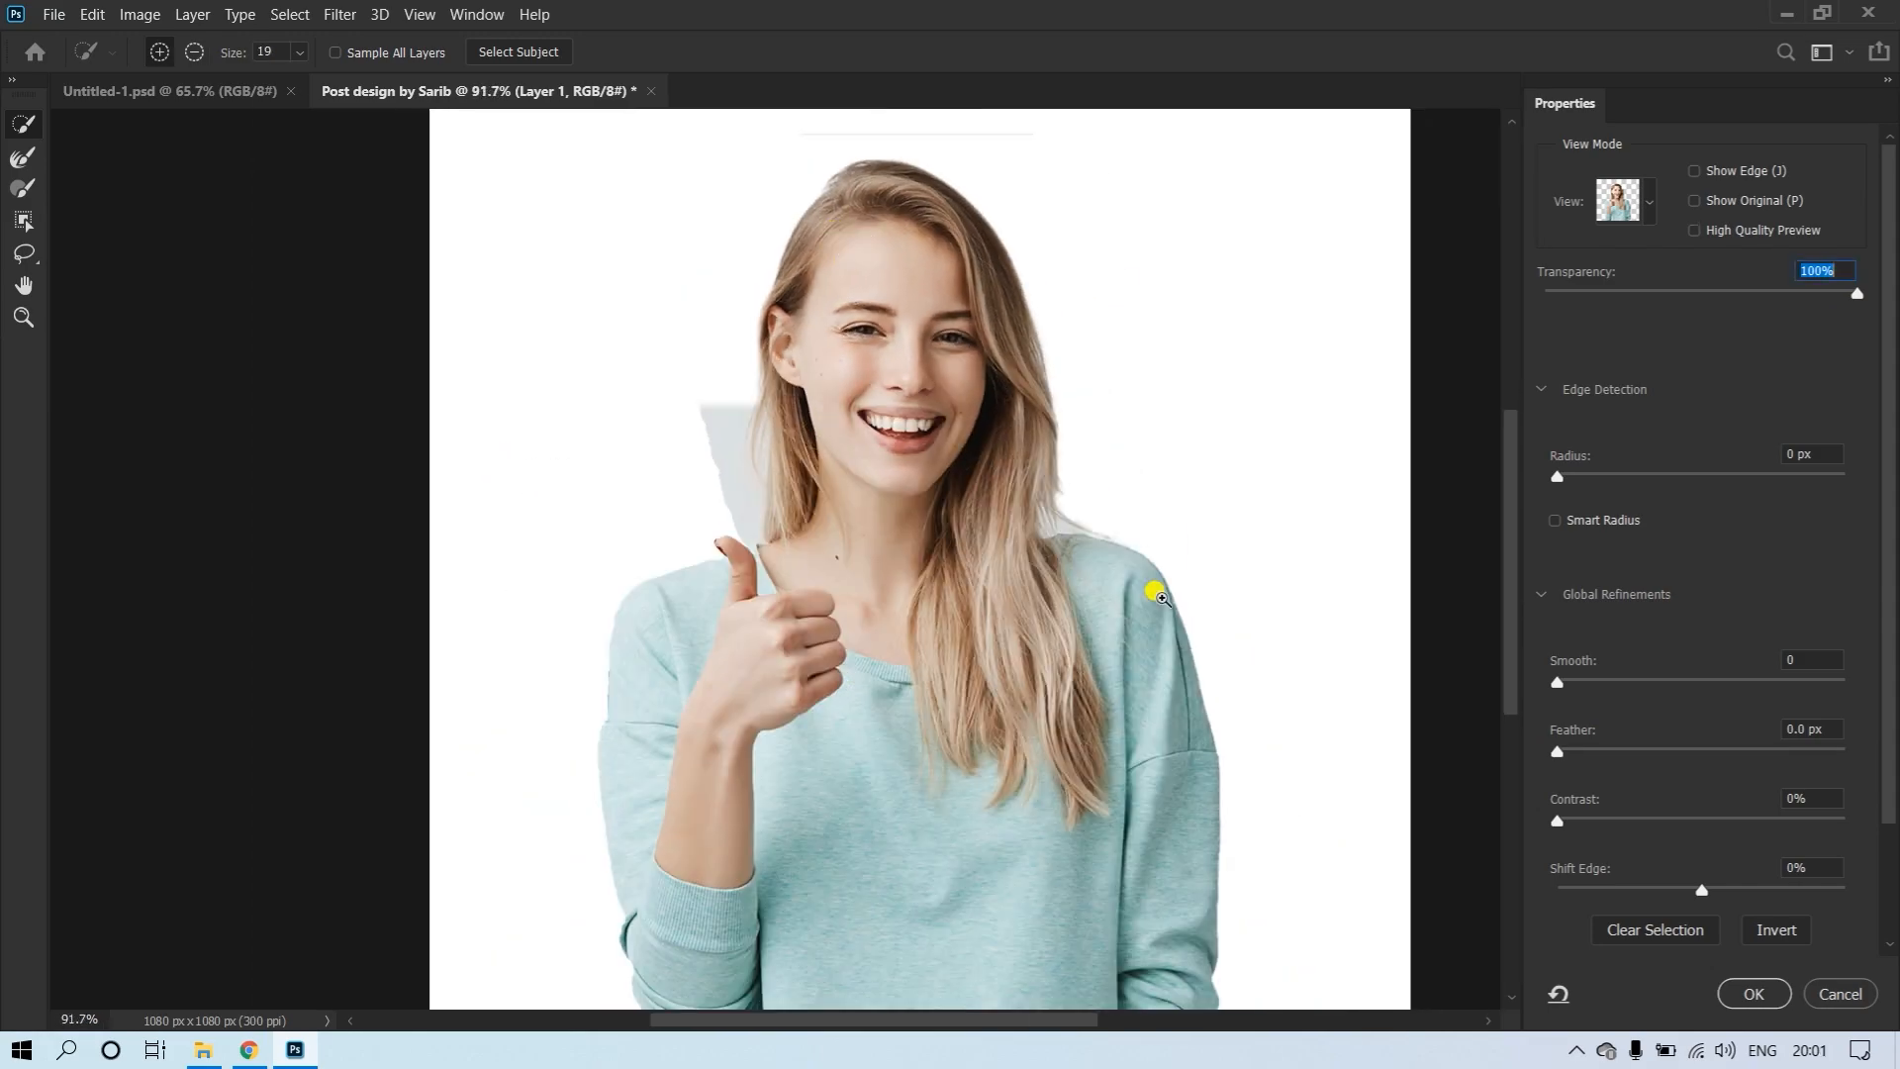
Set the Edge Detection radius to 62 px with High Quality Preview on, and apply the refined selection
drag(1624, 482, 1757, 476)
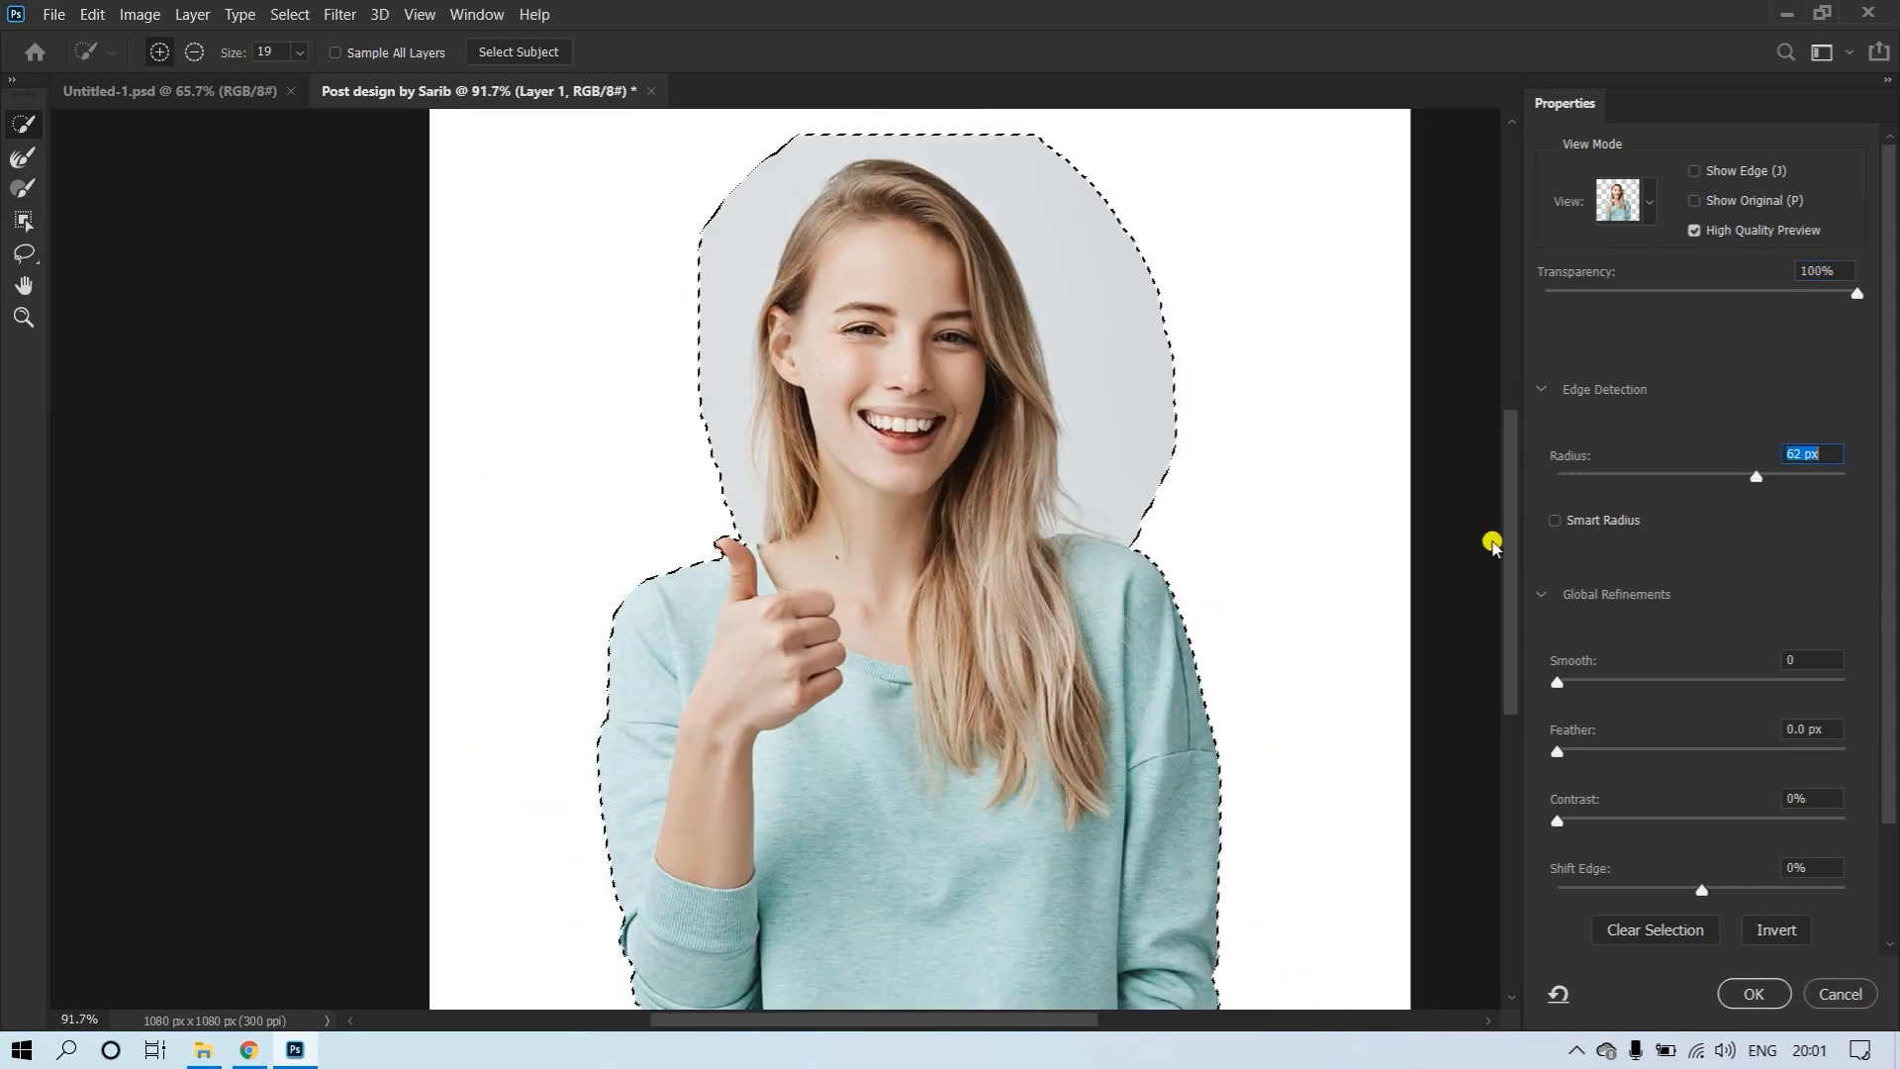
drag(909, 527, 730, 512)
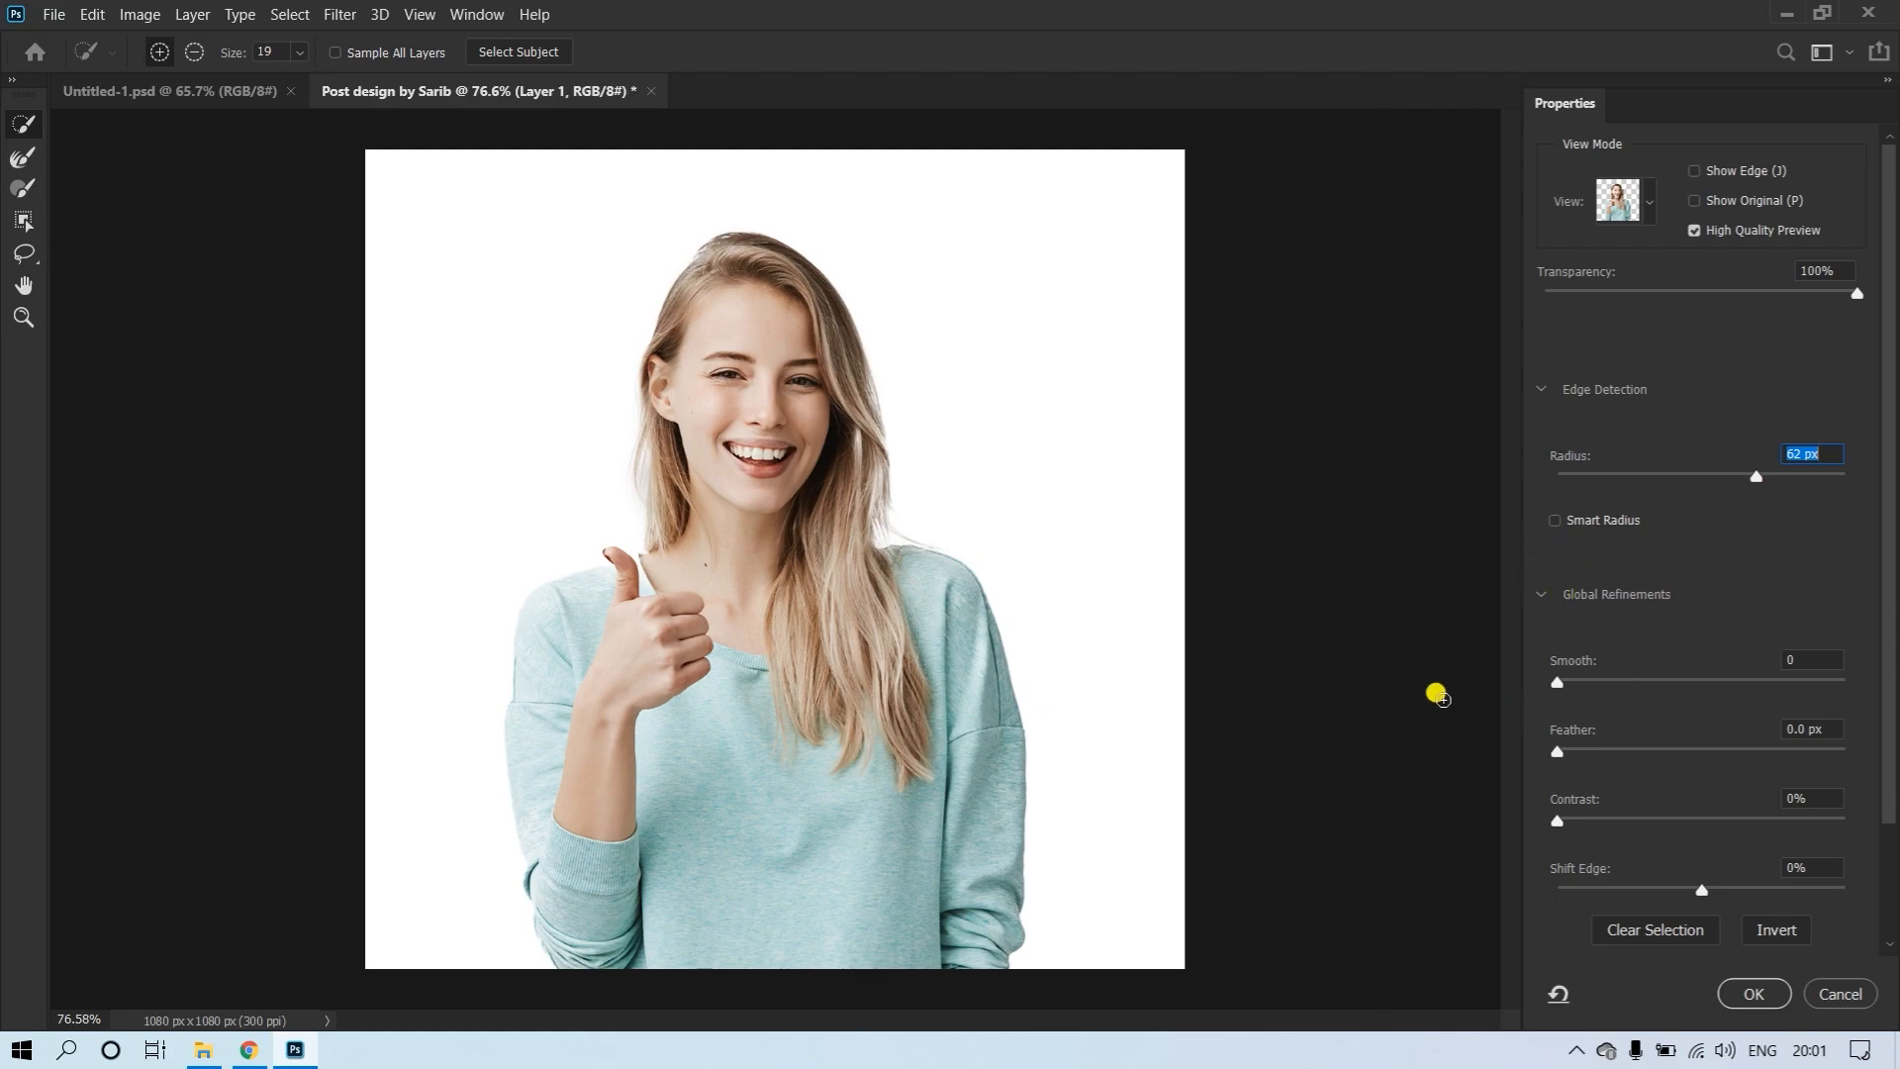
click(1758, 1006)
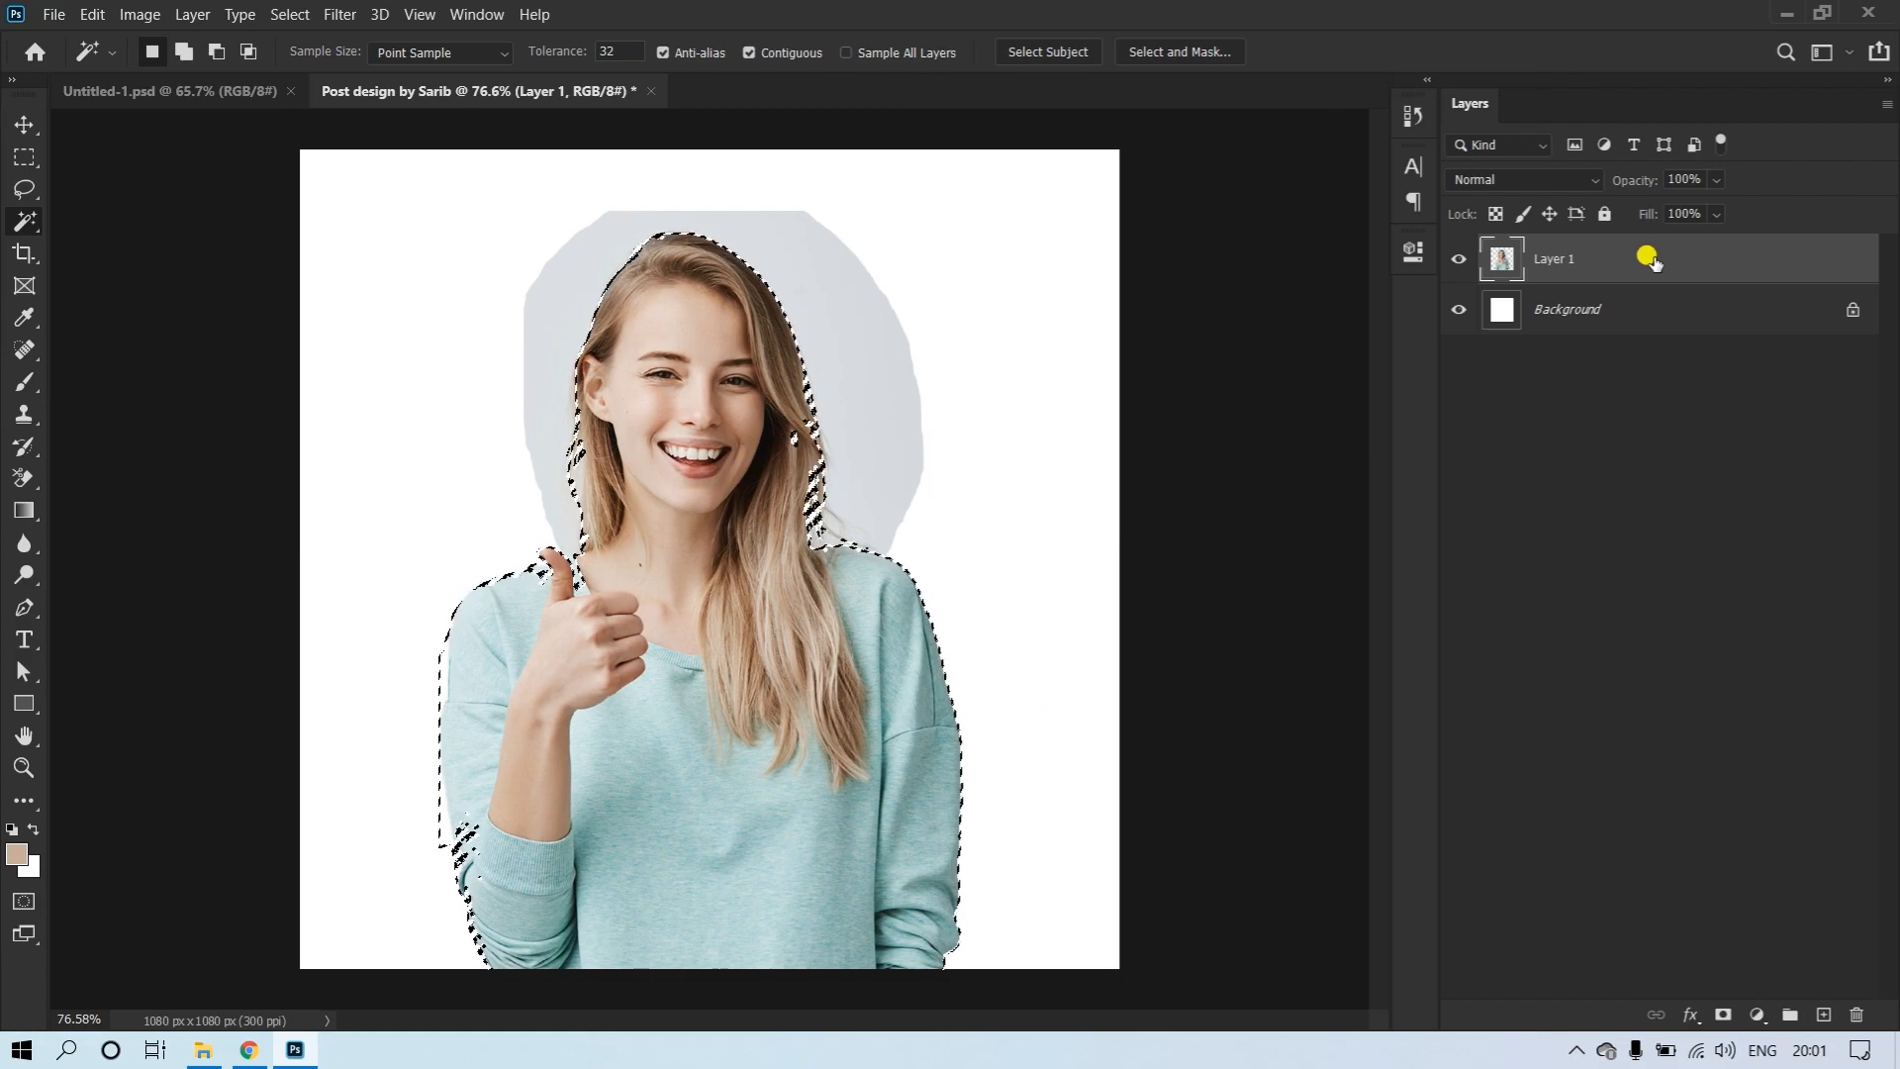
Copy the refined selection to its own layer and delete Layer 1
key(ctrl+j)
click(1615, 320)
key(Delete)
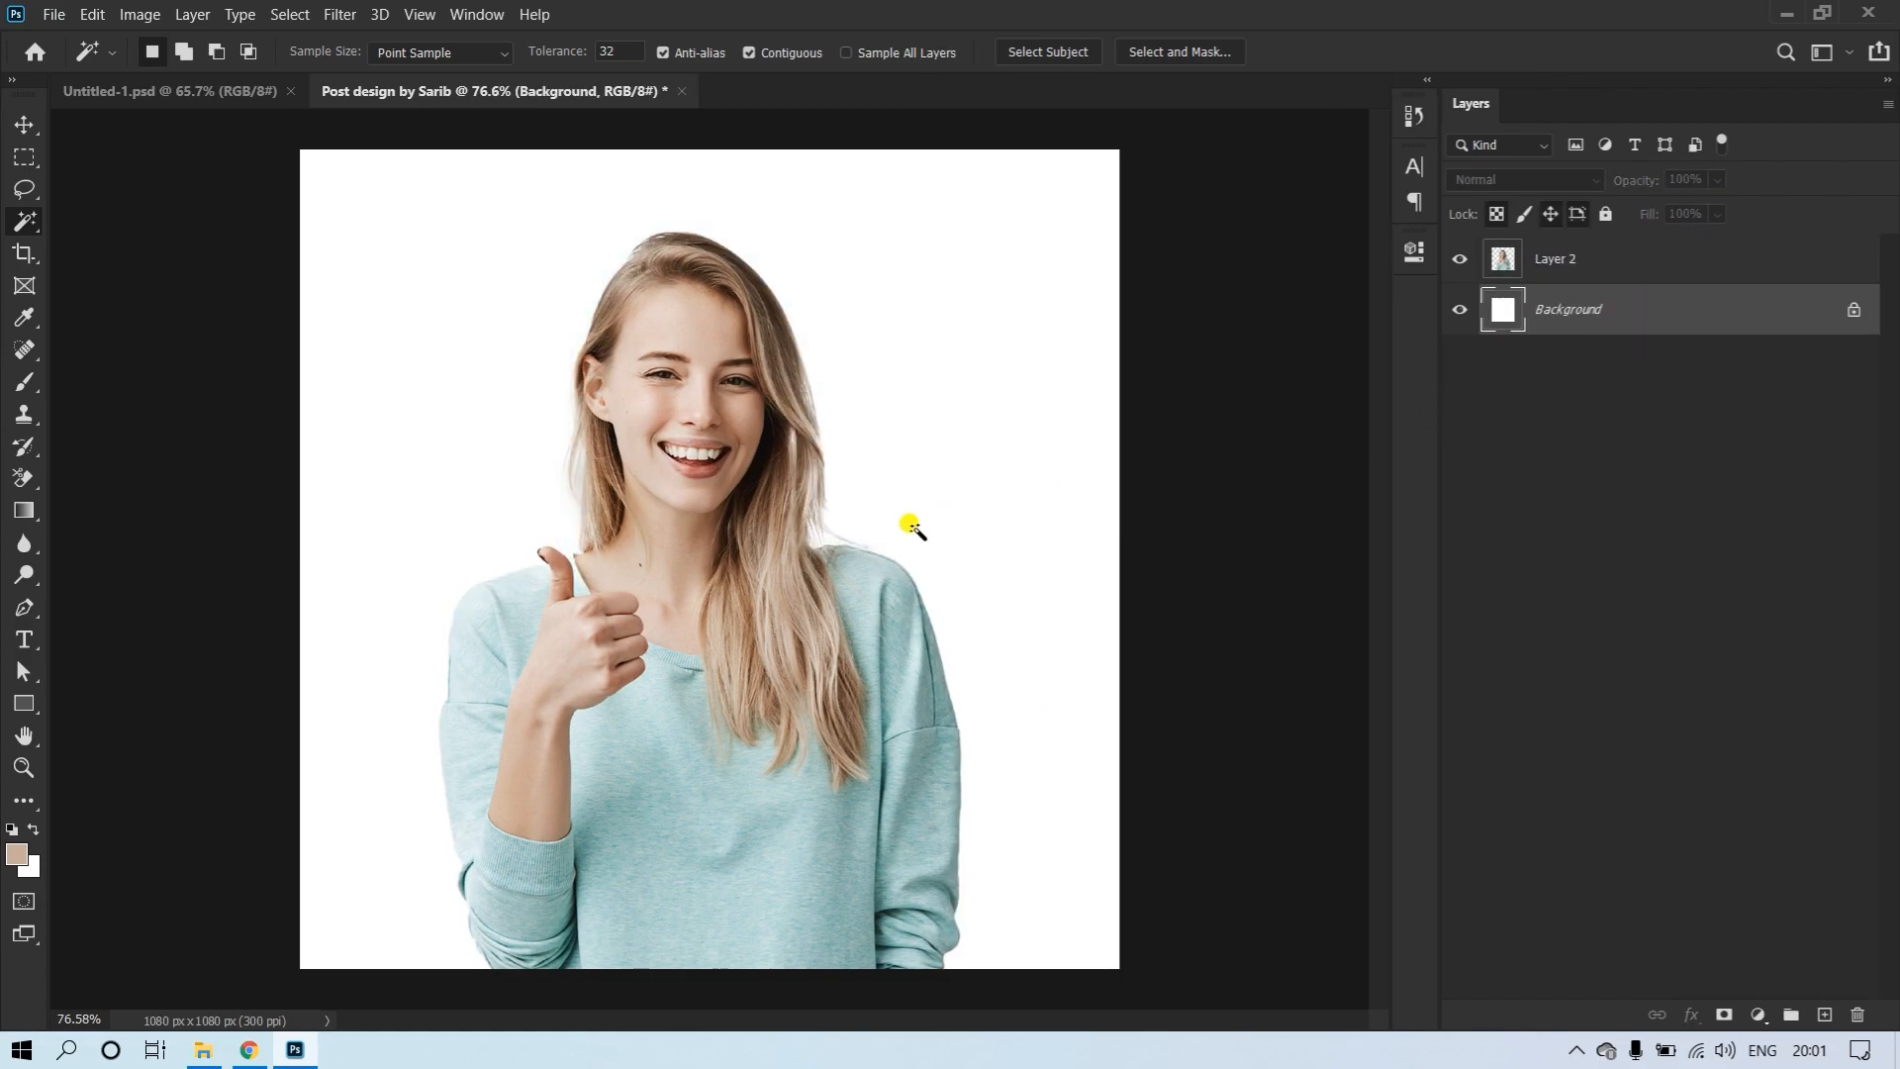
Paint fine hair strands above the shoulder on a new layer with a 1 px brush in a sampled hair colour
key(v)
drag(770, 718, 830, 655)
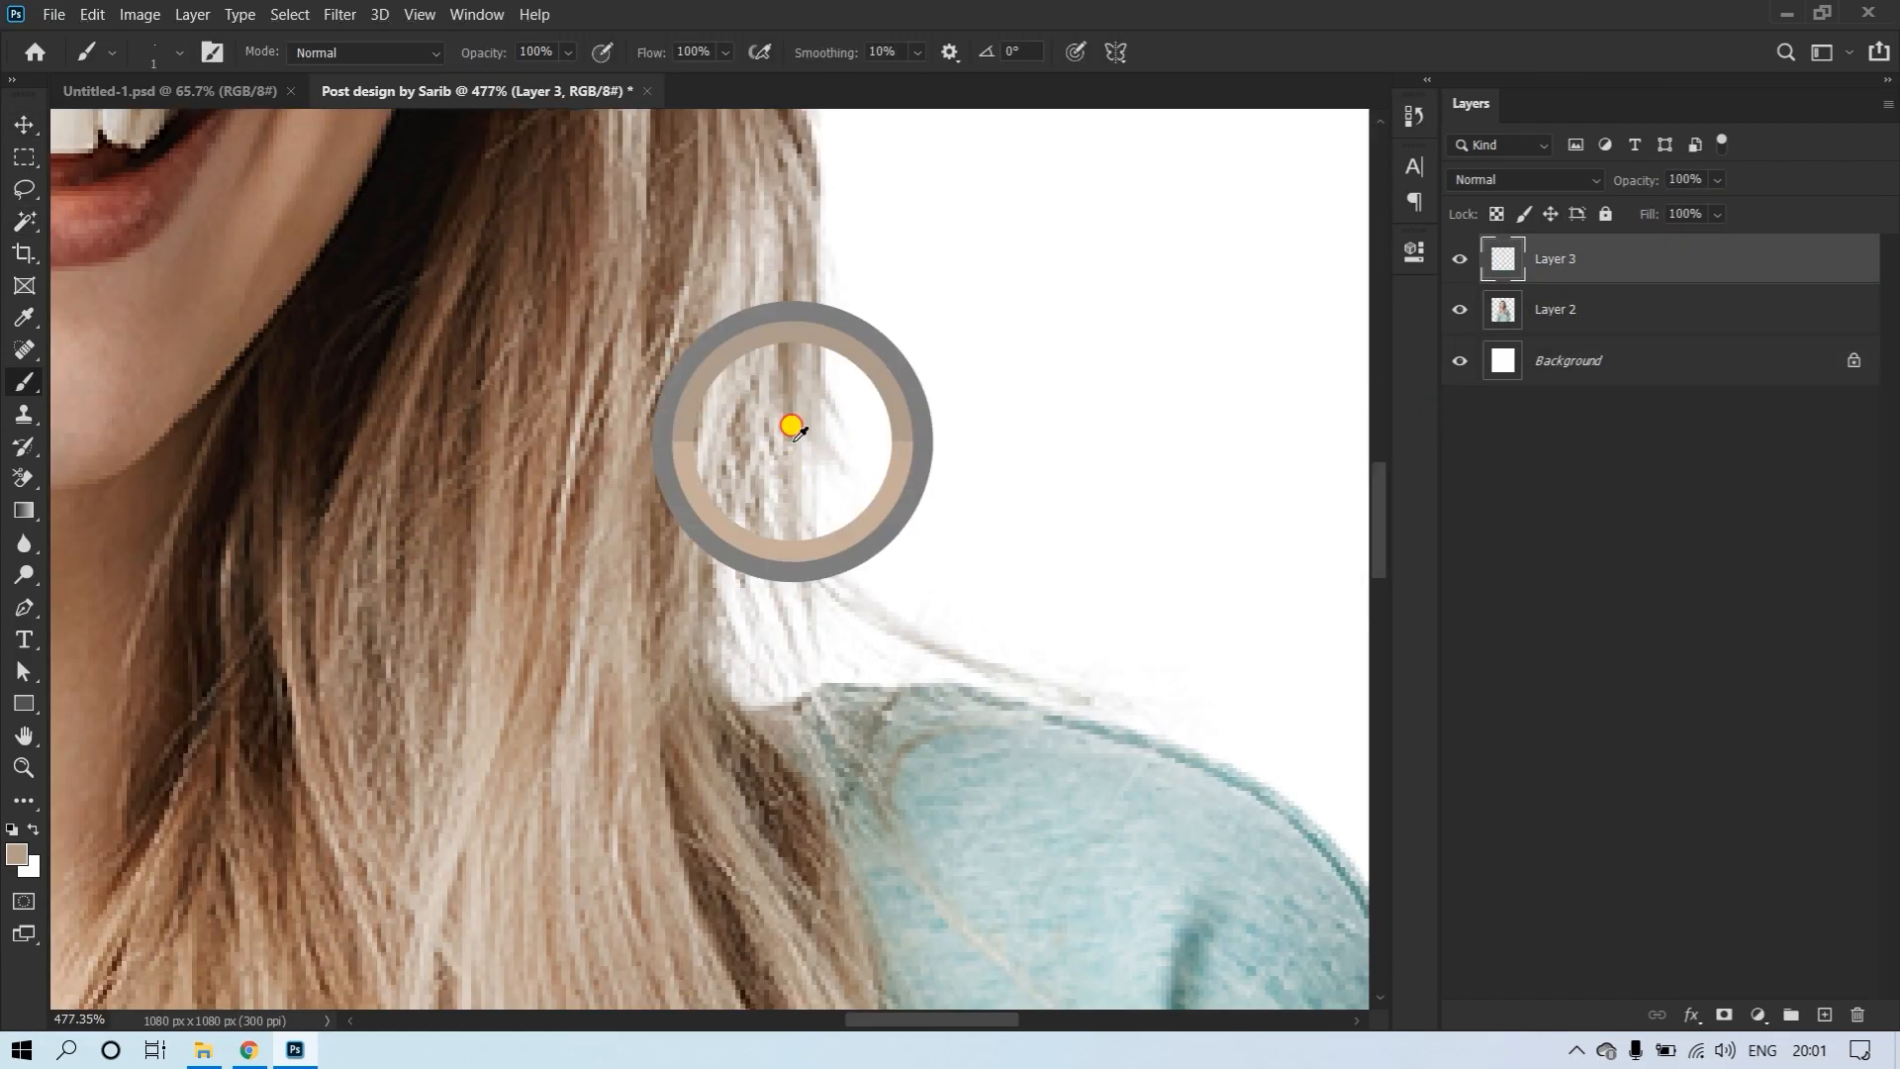
right_click(590, 438)
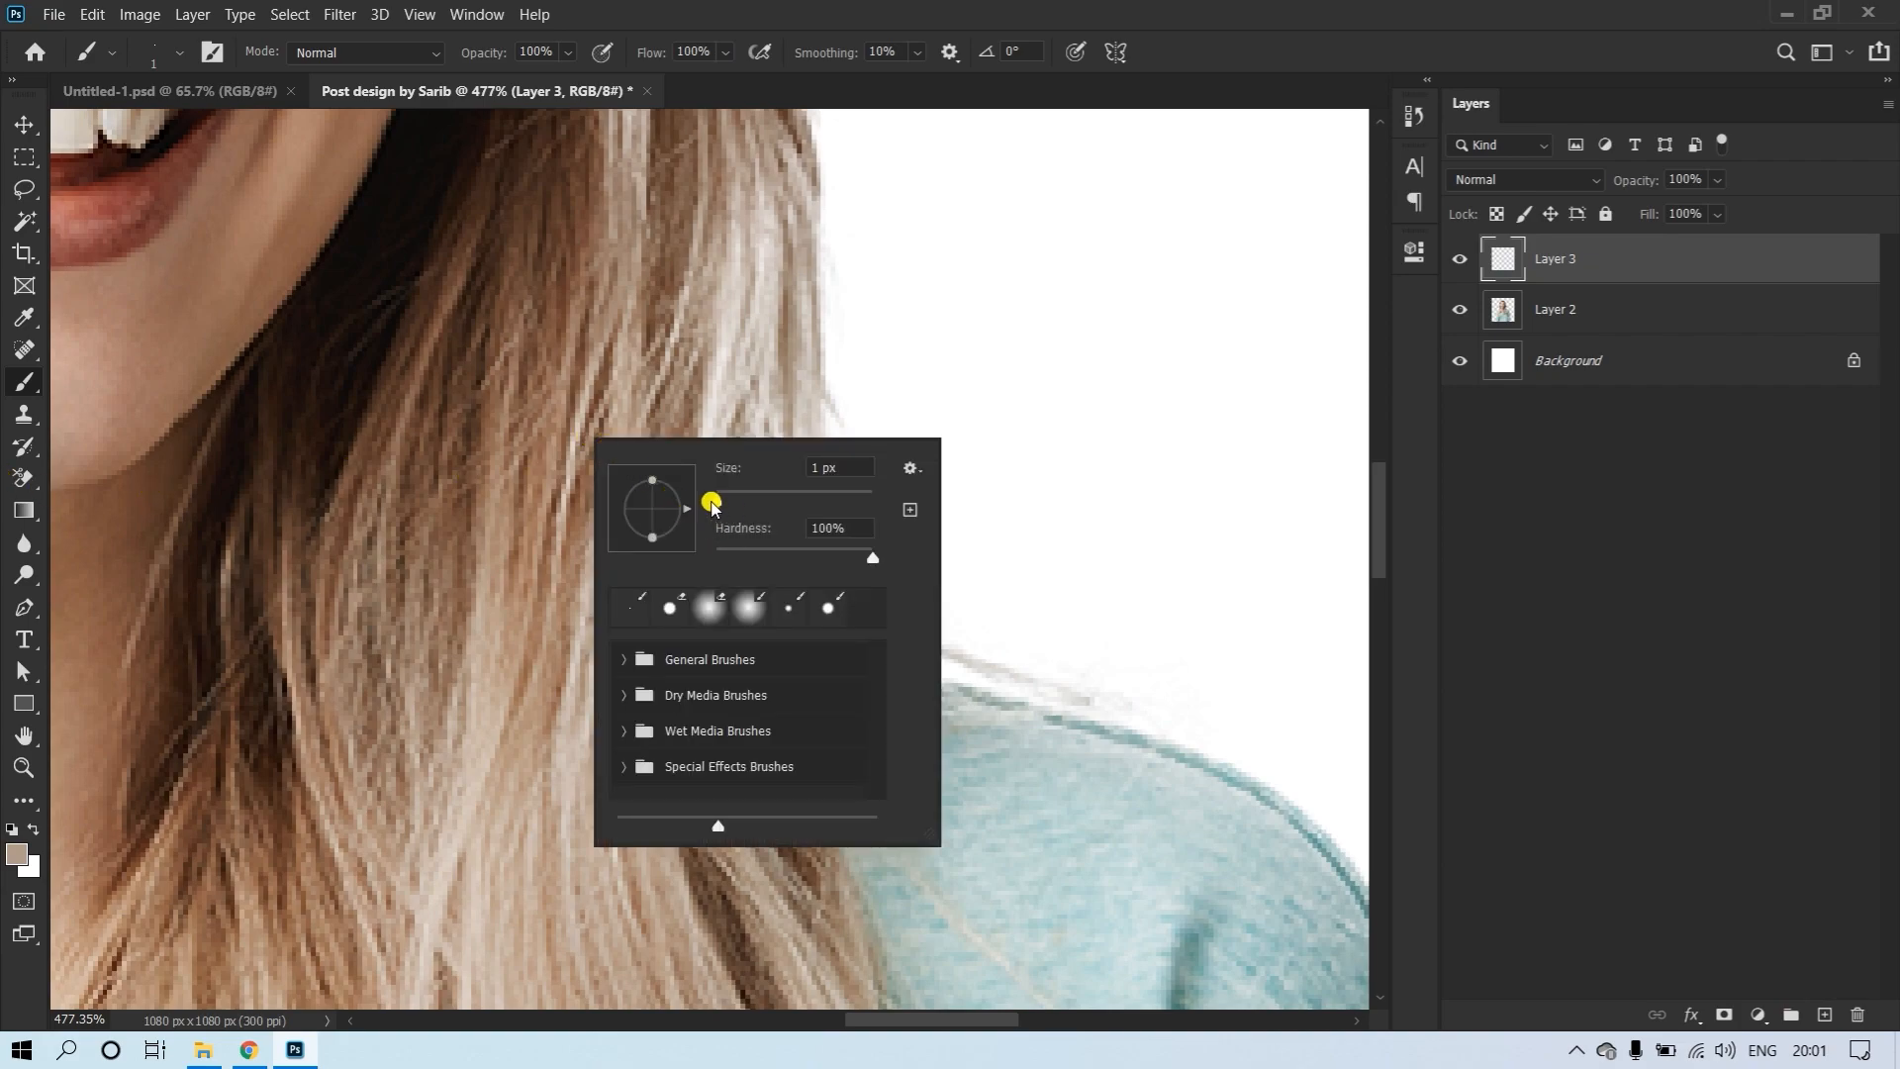
click(1504, 262)
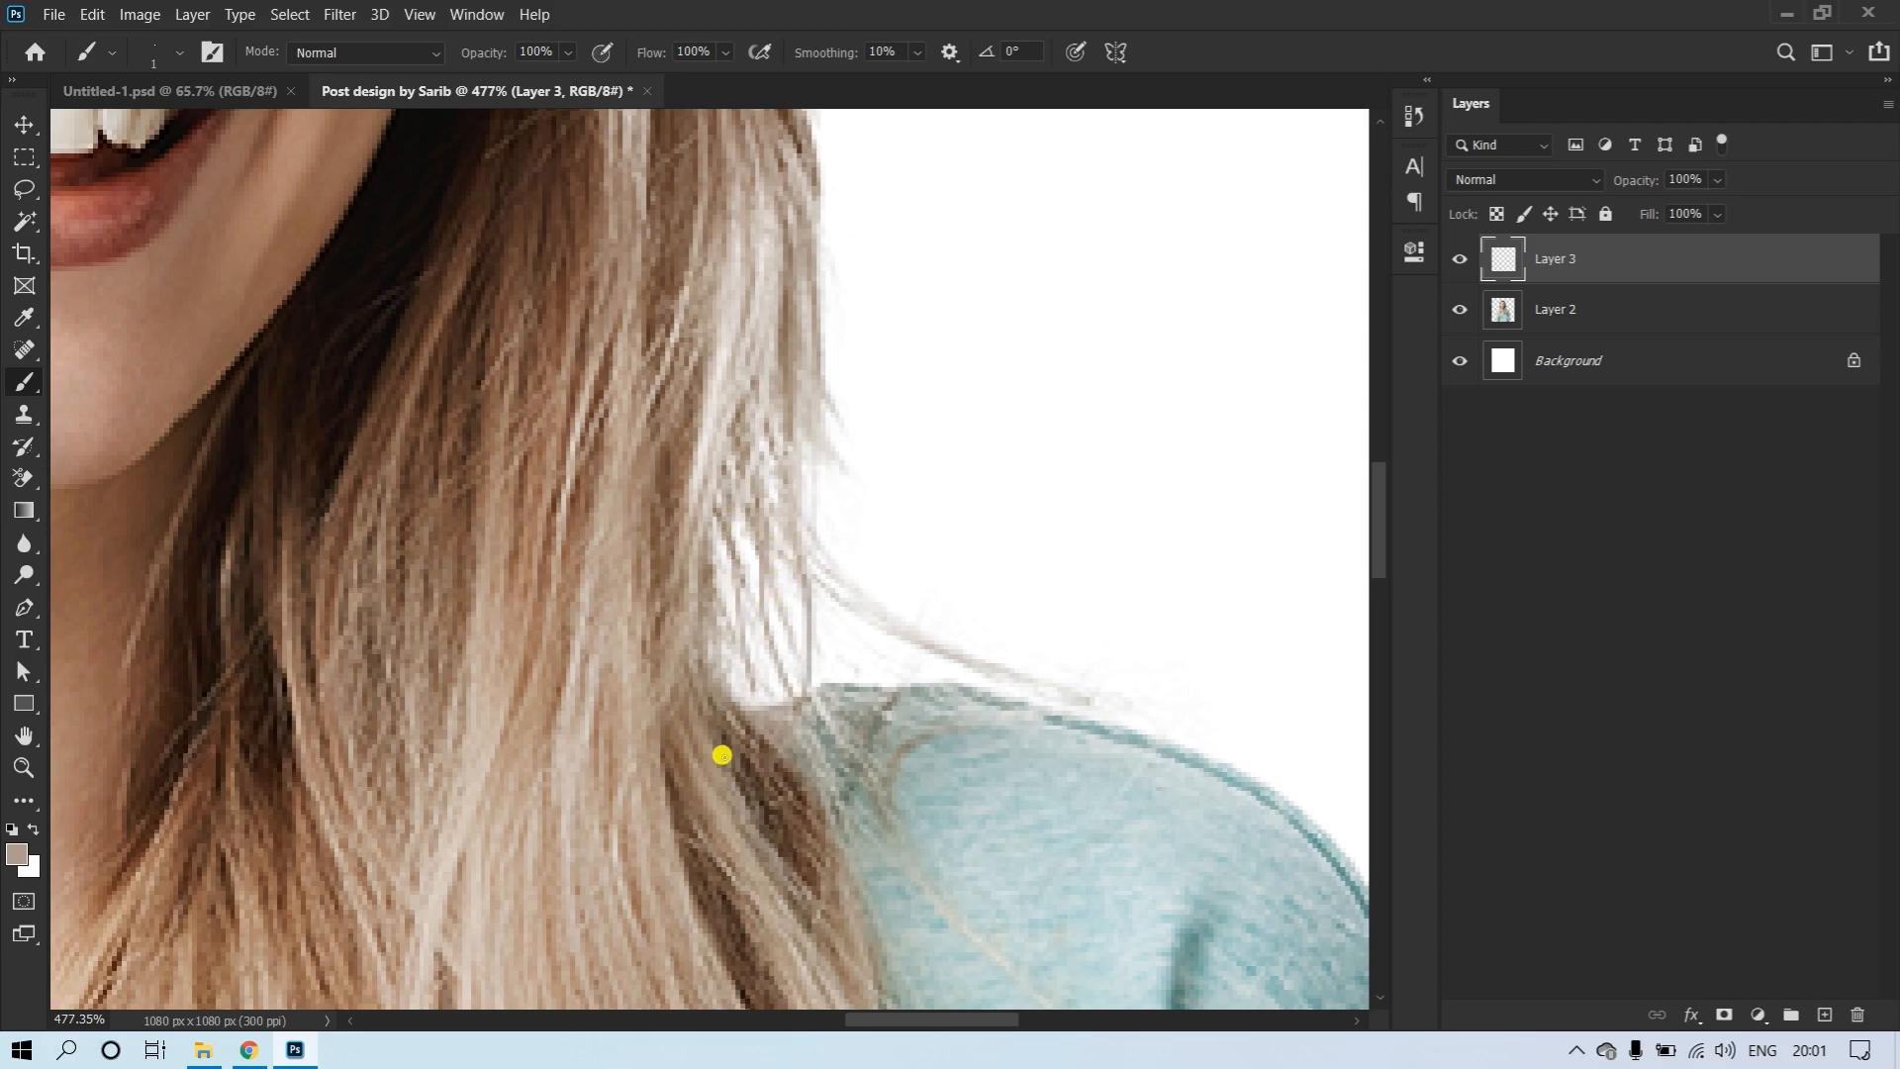
key(ctrl+0)
scroll(818, 569, up, 5)
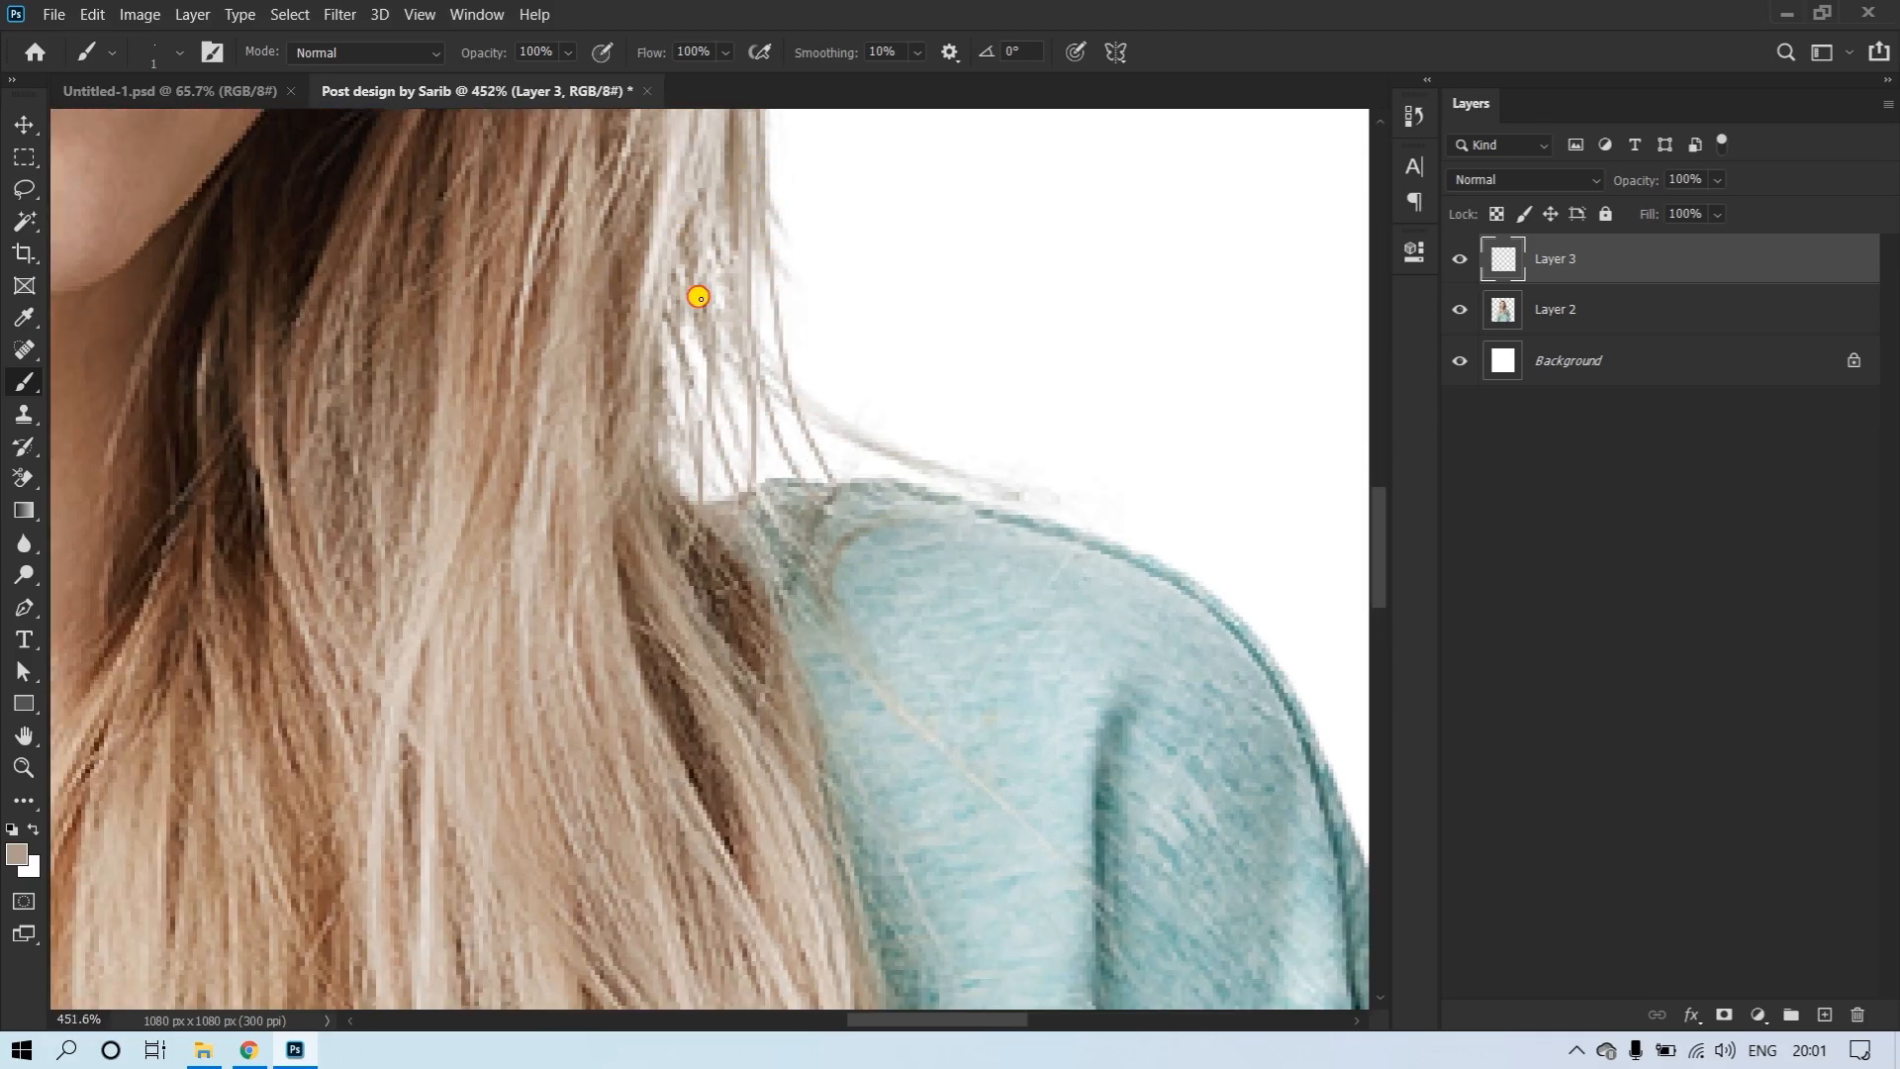
scroll(789, 386, down, 5)
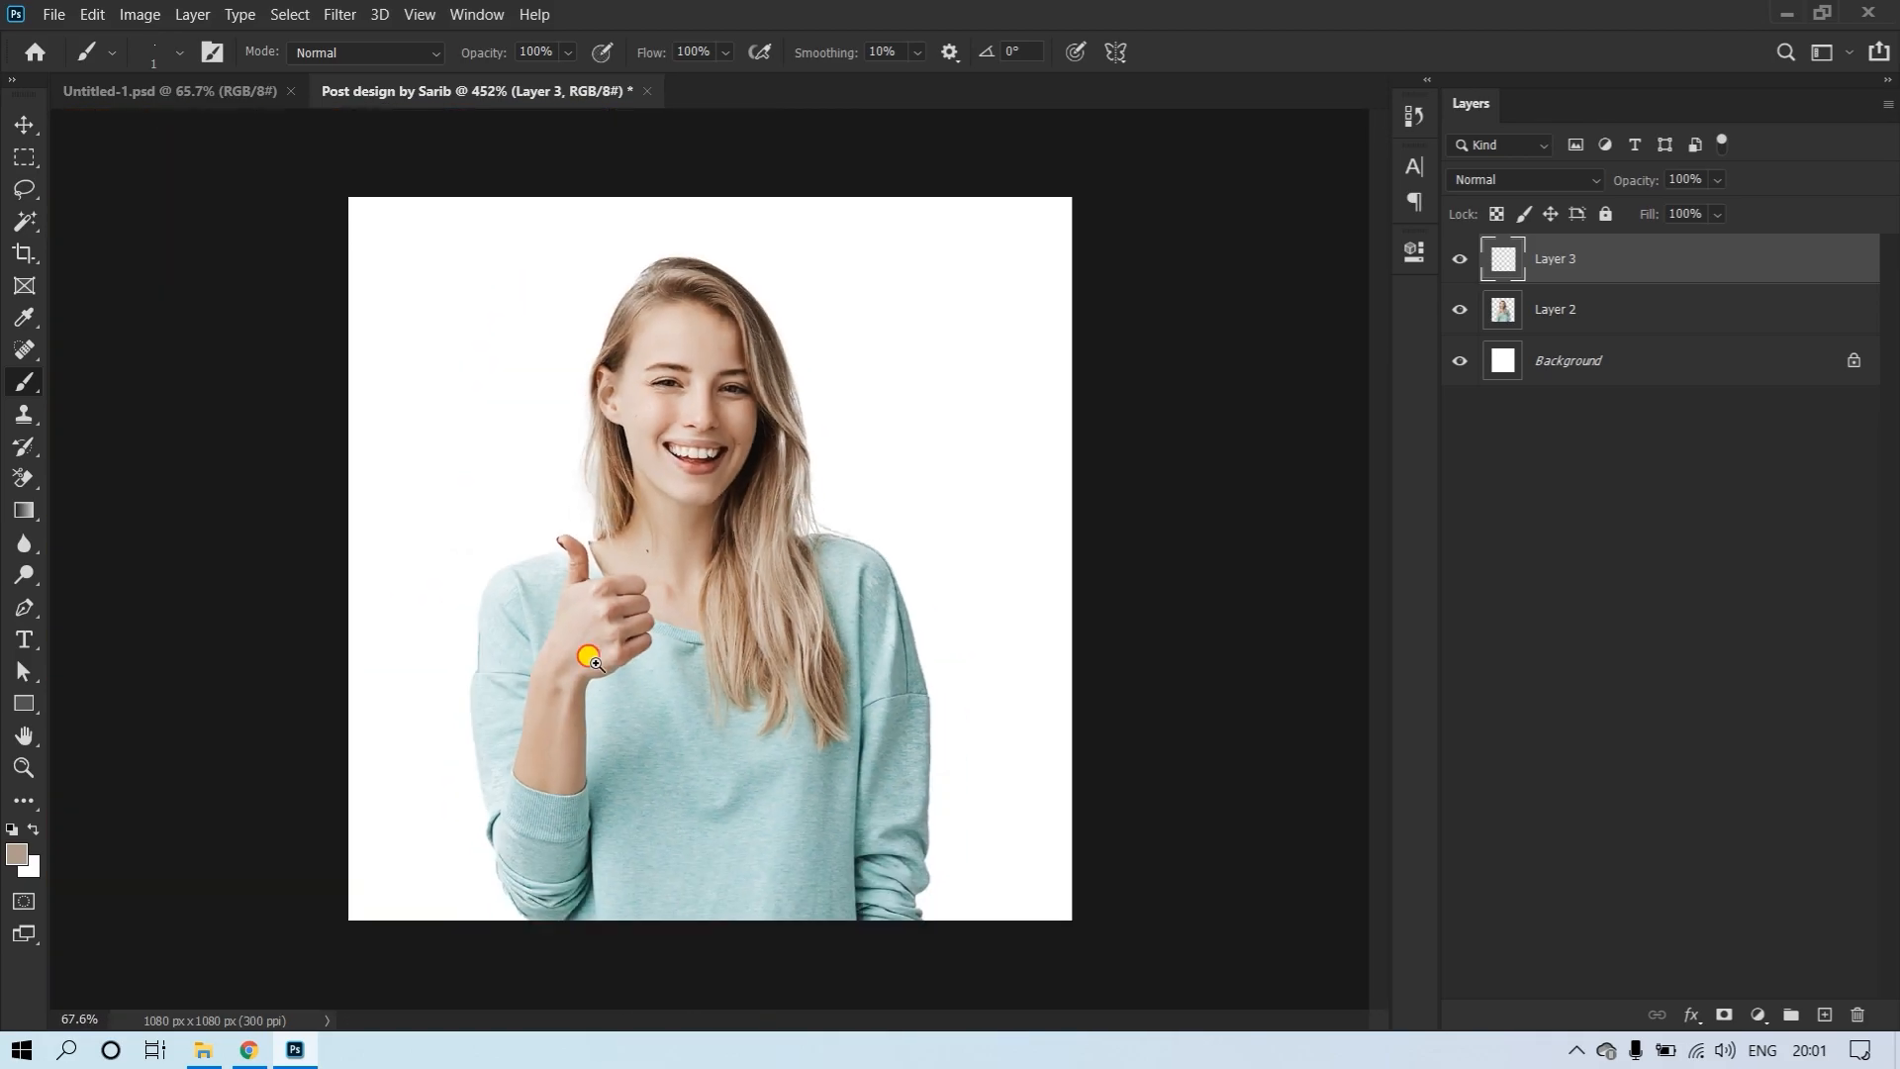
Merge the hair strand layer with the girl's cut-out layer and convert the result to a smart object
key(v)
shift+click(1643, 296)
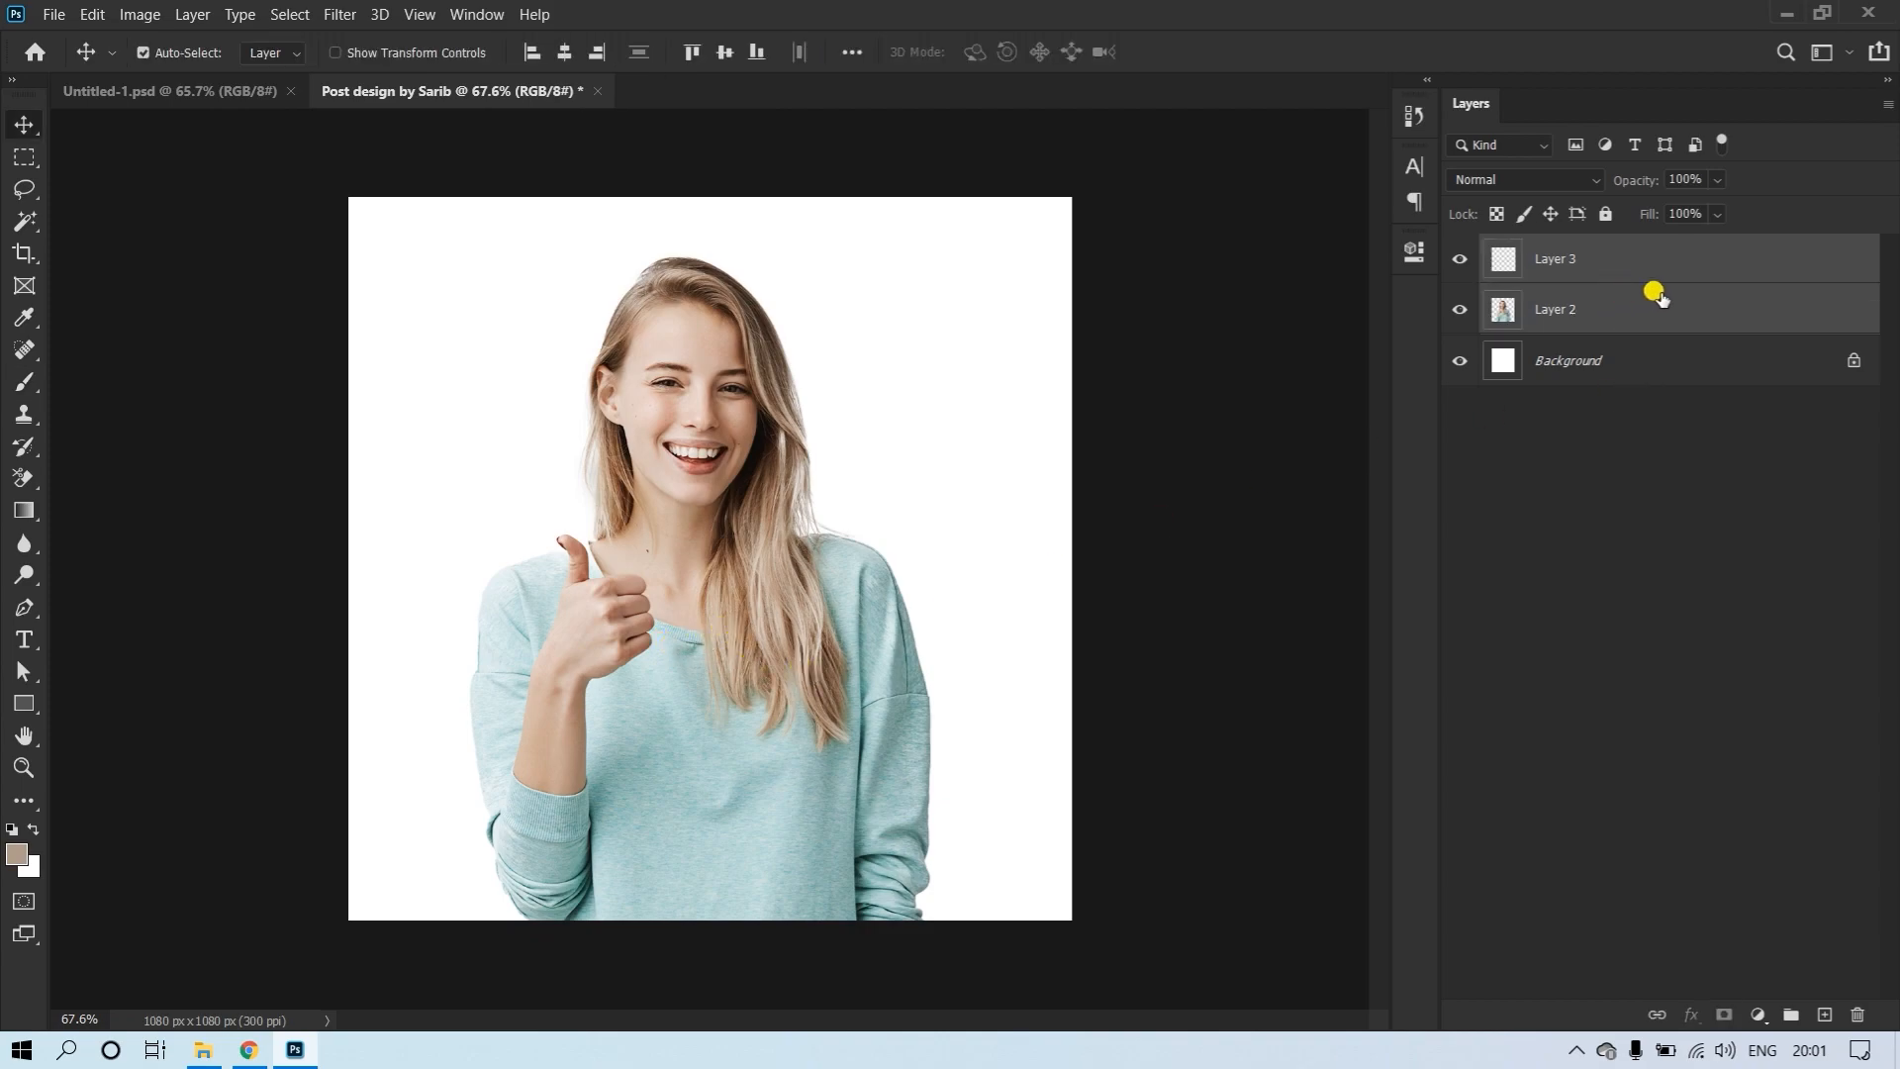
key(ctrl+e)
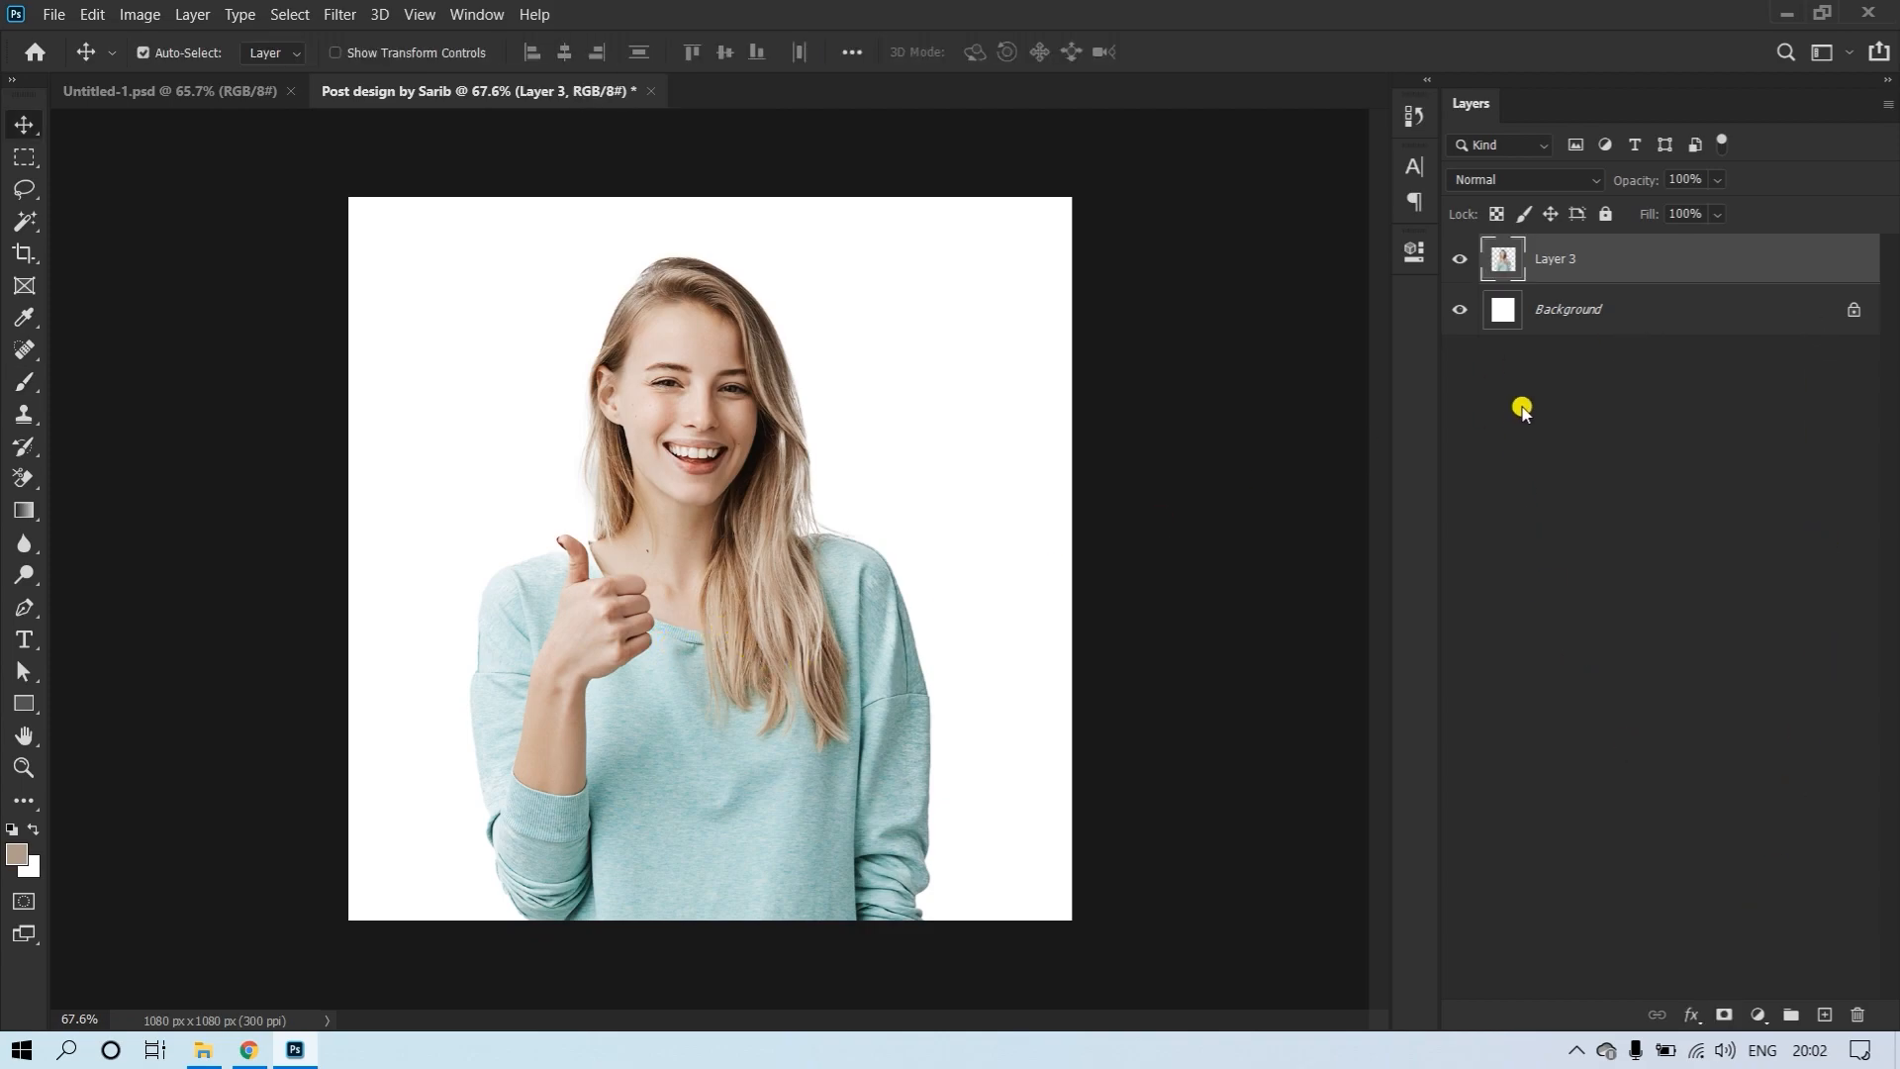
drag(818, 651, 723, 722)
right_click(1628, 262)
click(1429, 332)
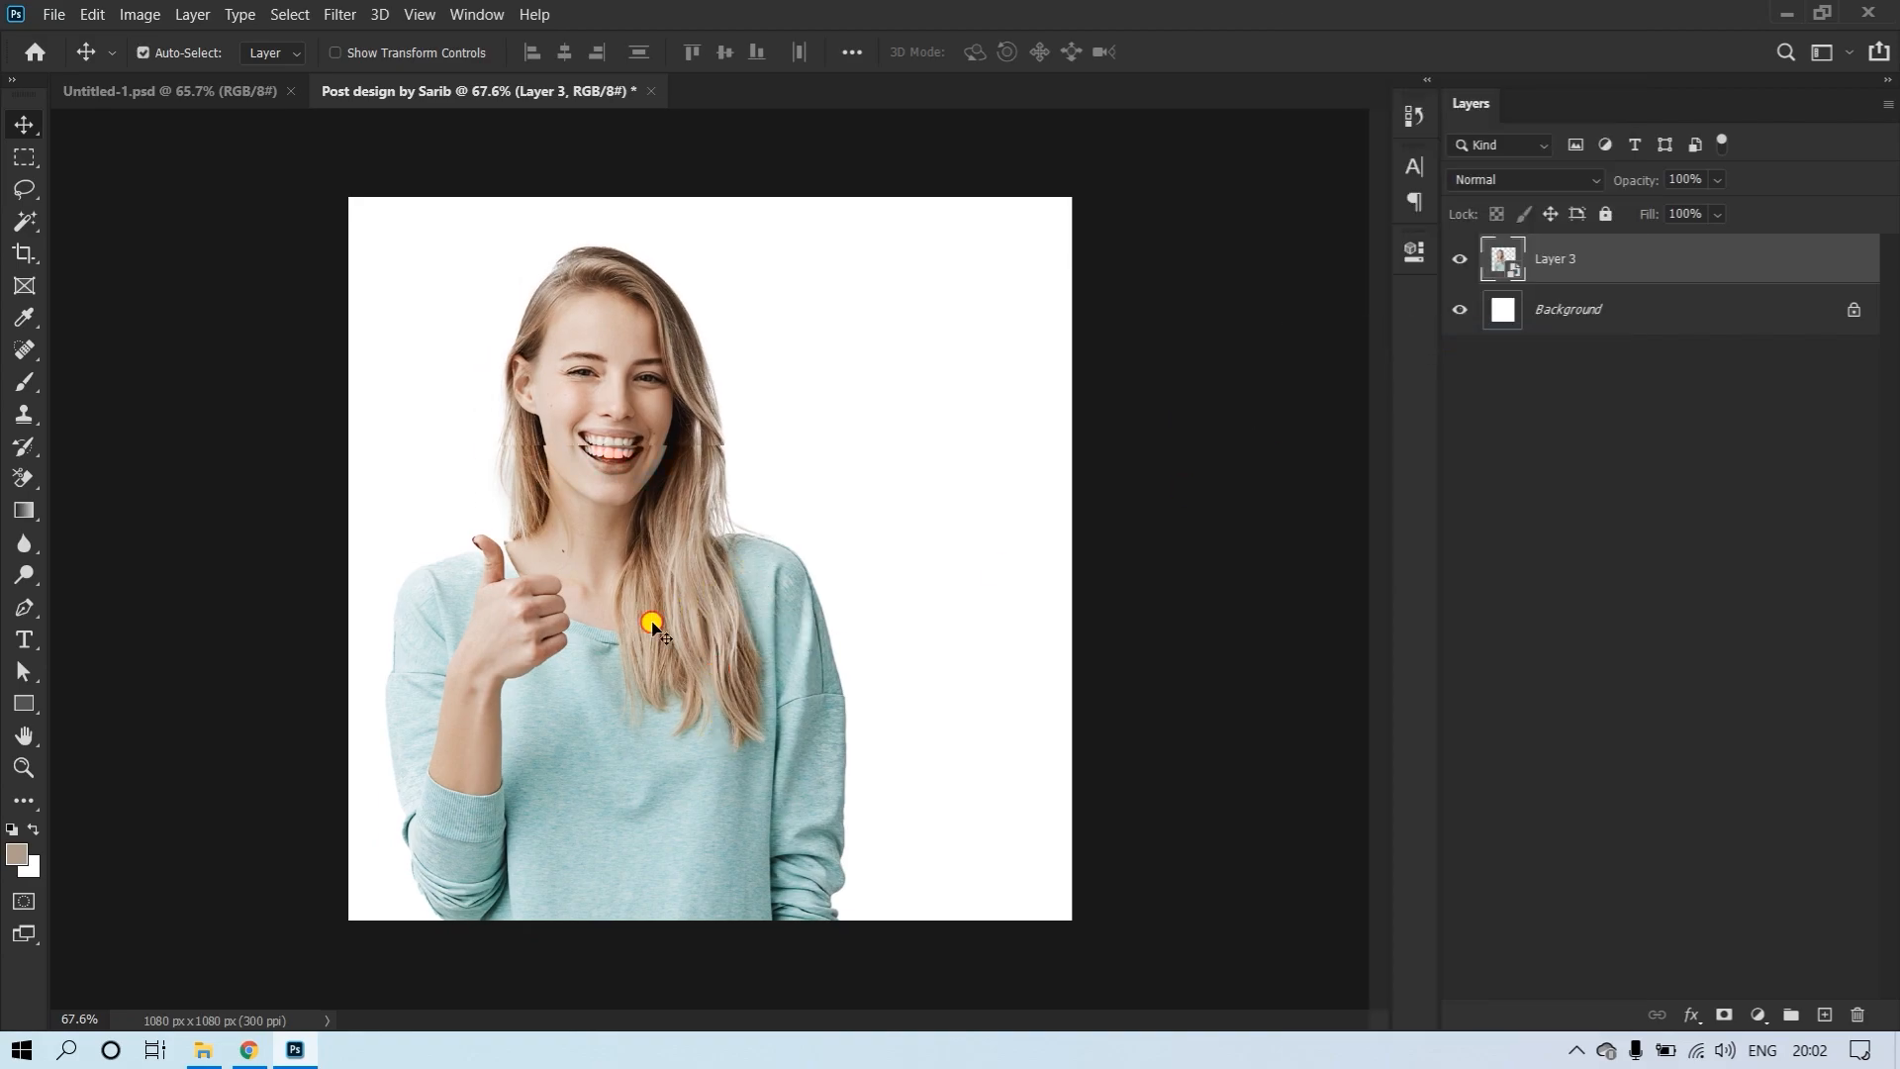
Reposition the girl on the canvas and scale her proportionally to about 74.41%
drag(649, 623, 717, 579)
key(ctrl+t)
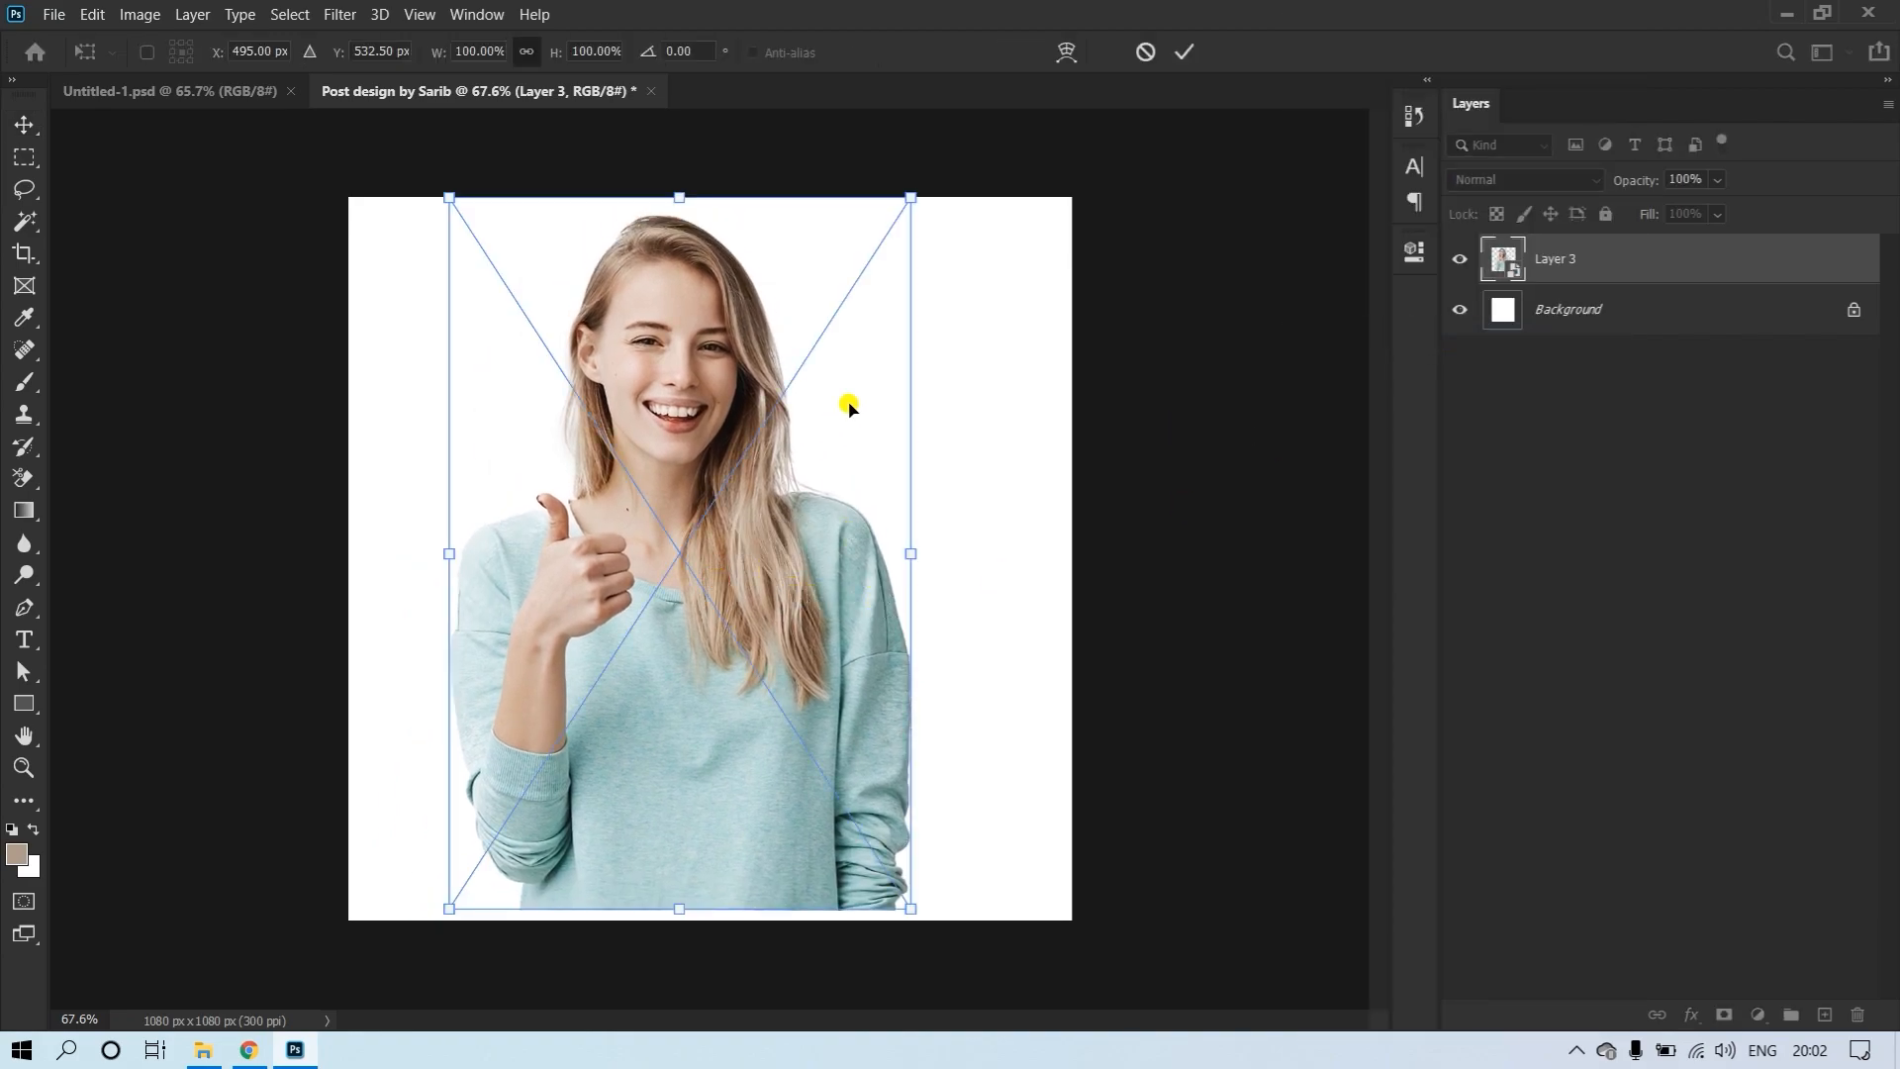
drag(904, 183, 791, 379)
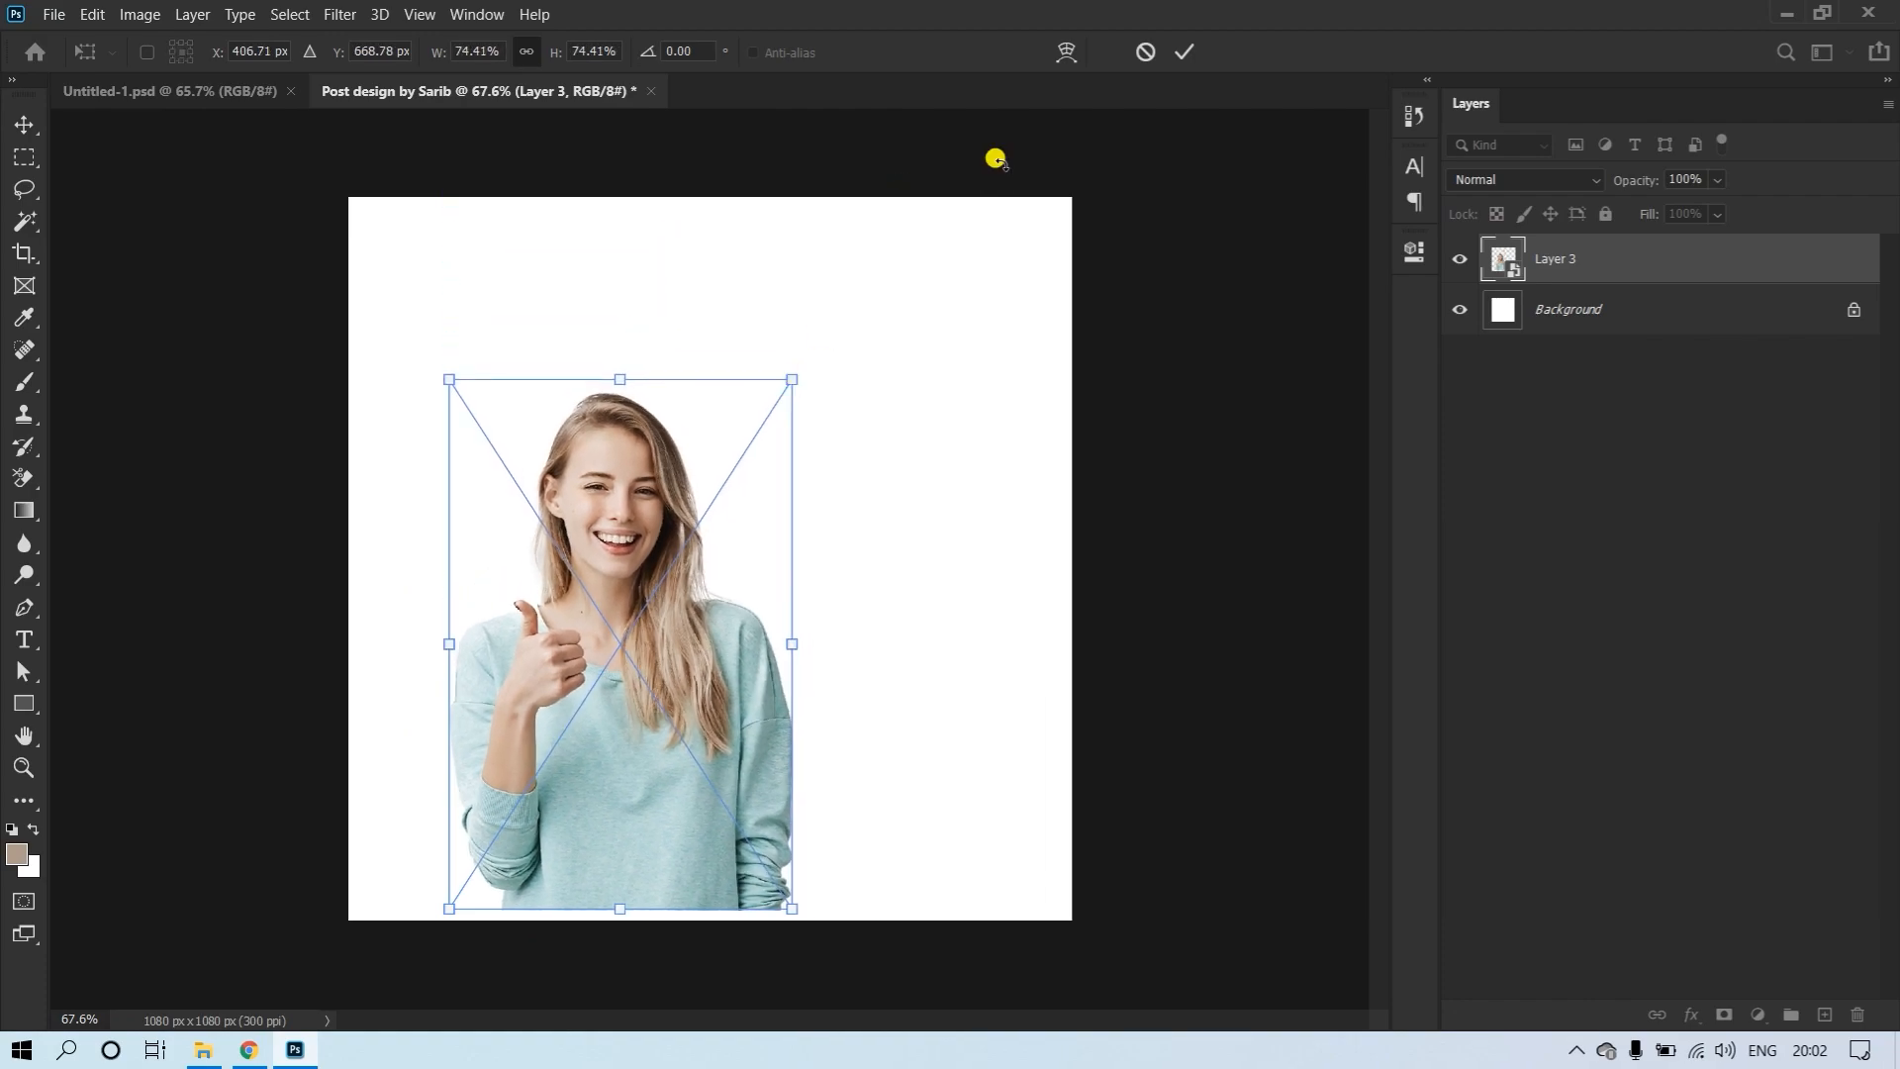
click(1174, 56)
drag(925, 507, 986, 412)
click(1140, 387)
Place the BG image from the LONDON DAIRY BANNER folder, scaled to about 23.92% so it covers the canvas
key(alt+Tab)
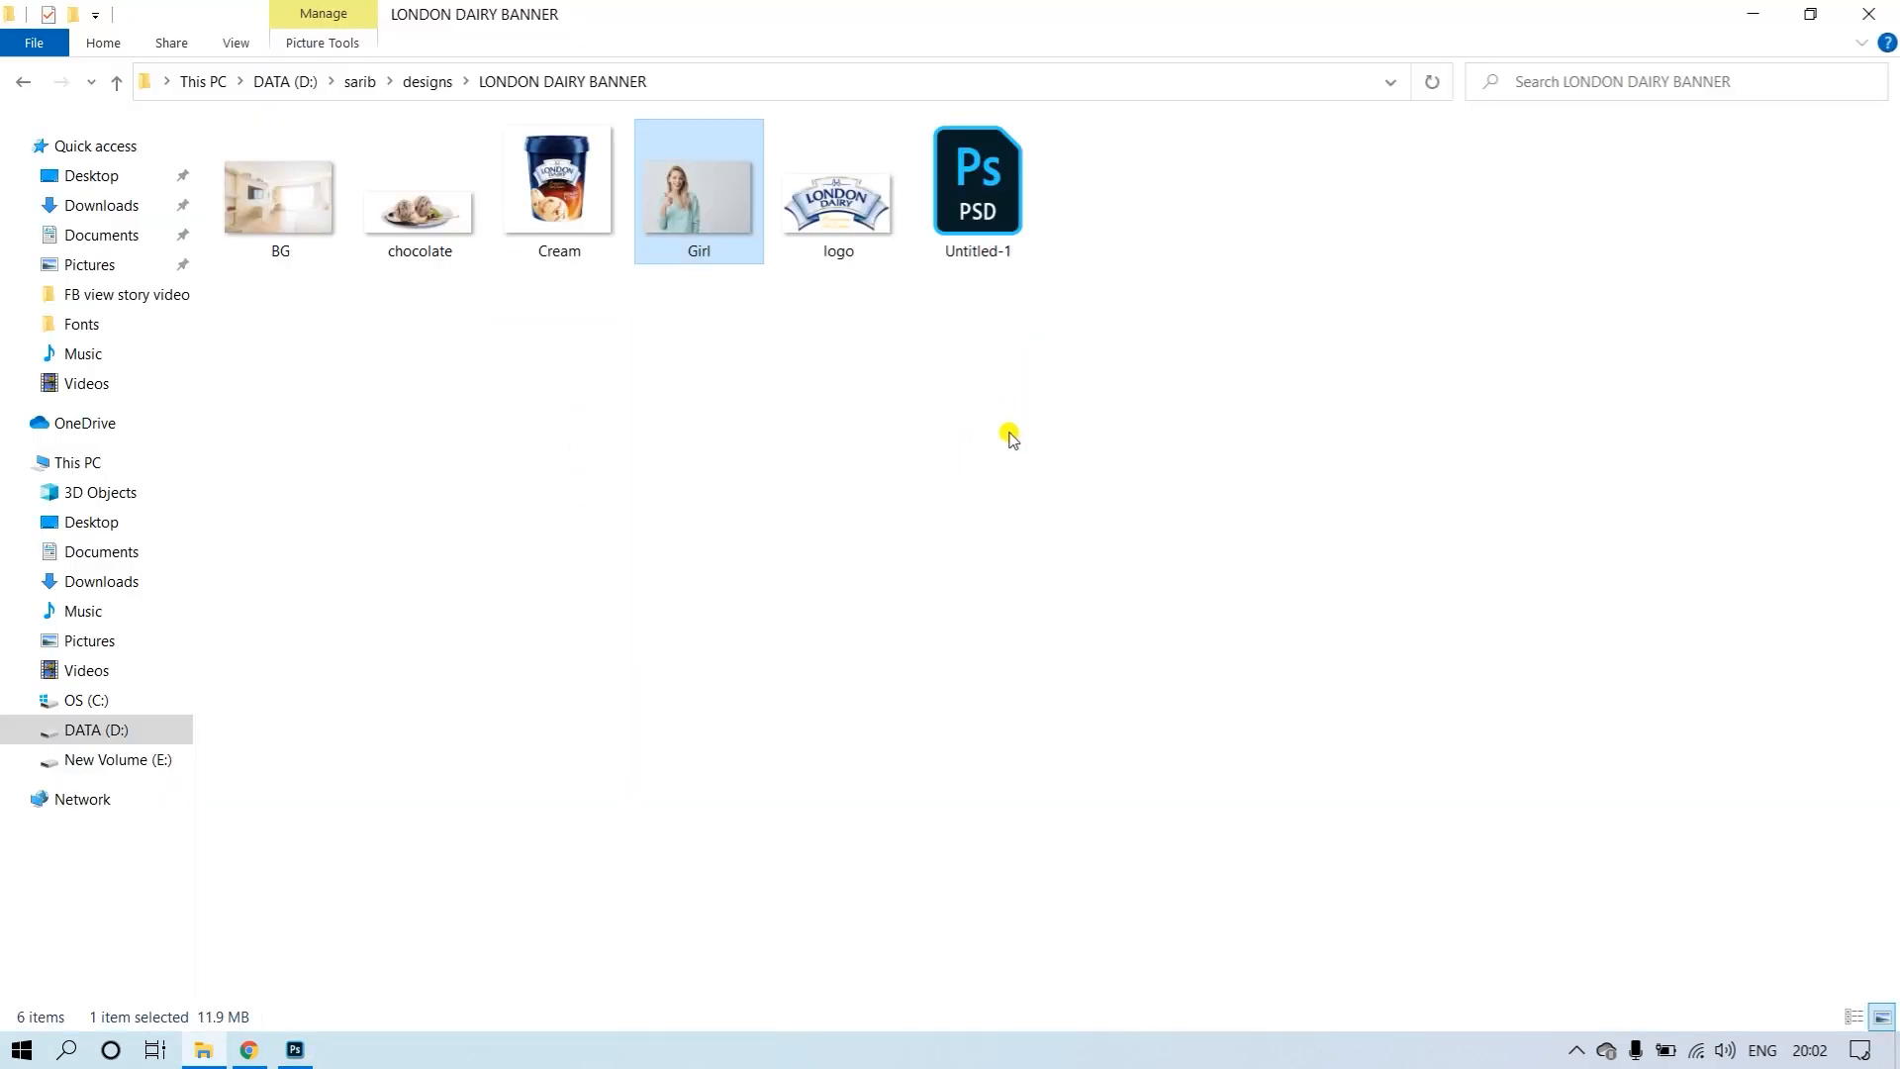
drag(287, 229, 702, 582)
key(alt+Tab)
drag(1068, 802, 1278, 1016)
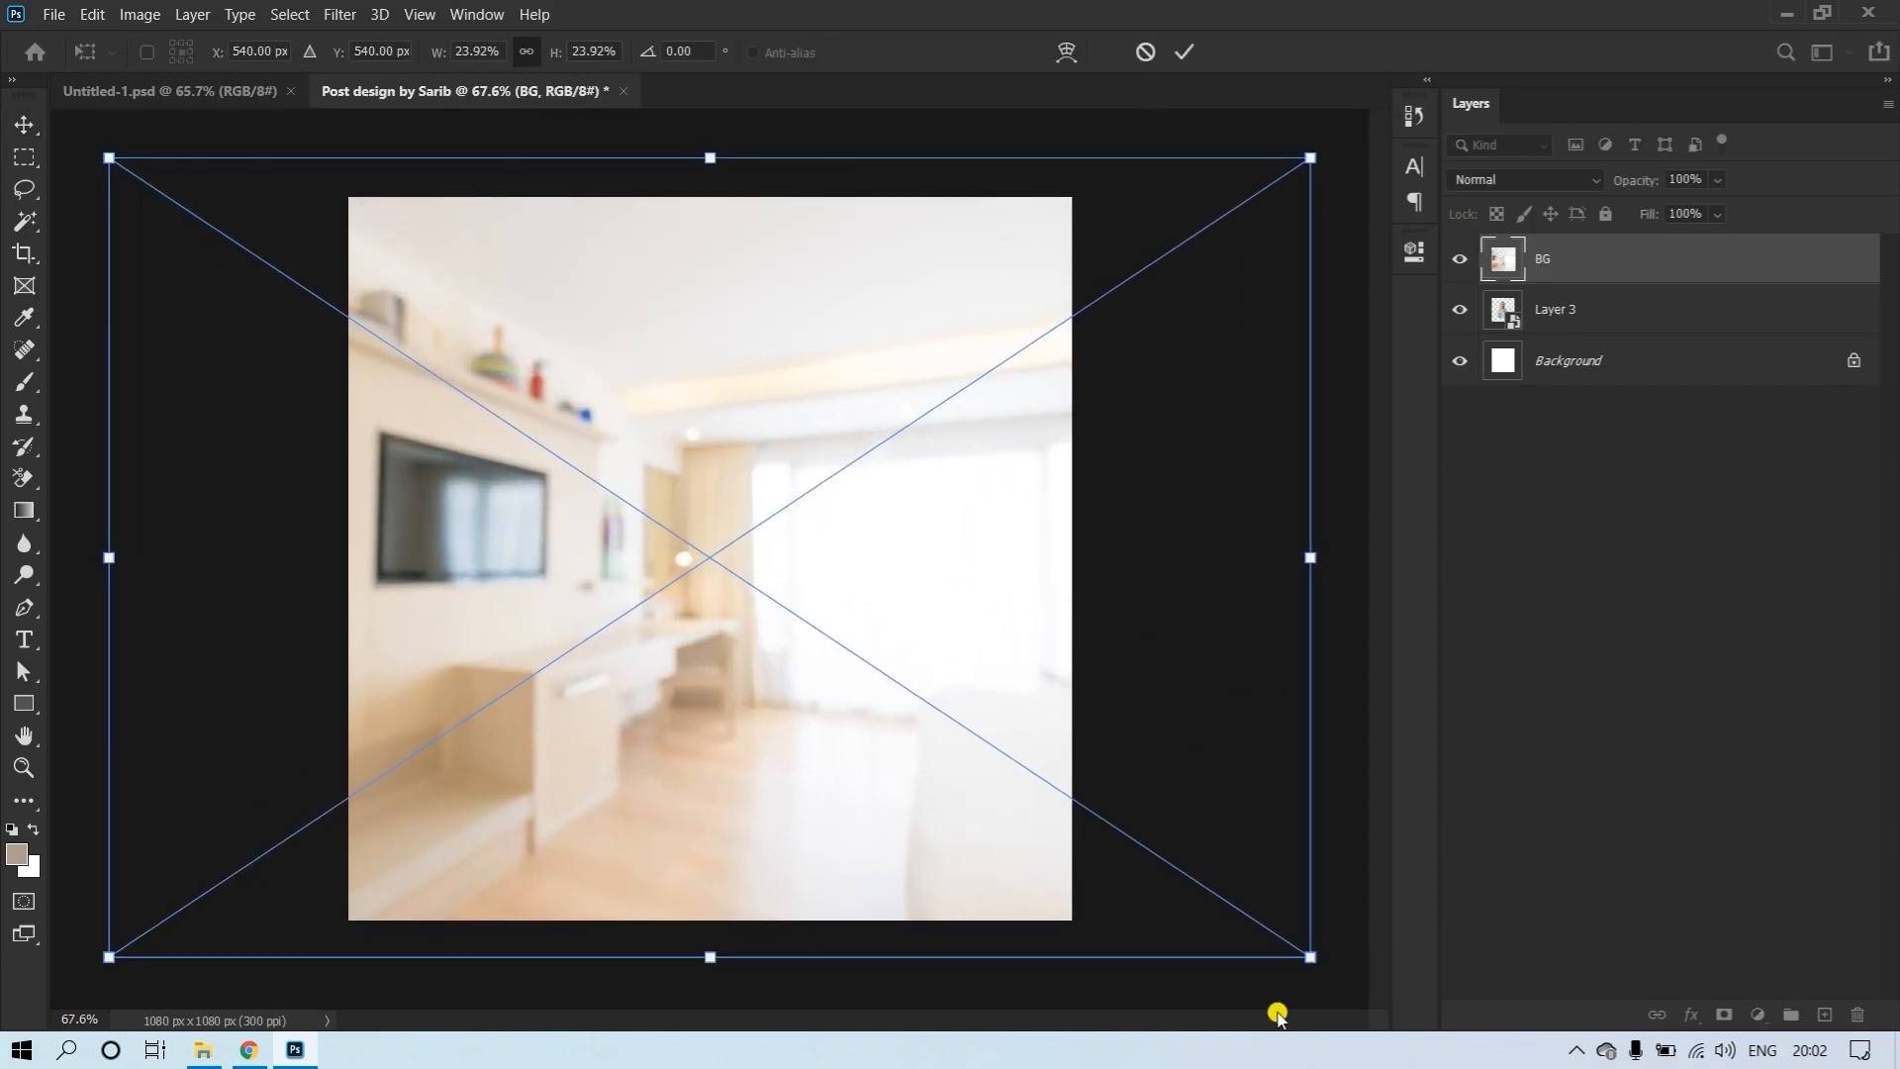
click(1190, 52)
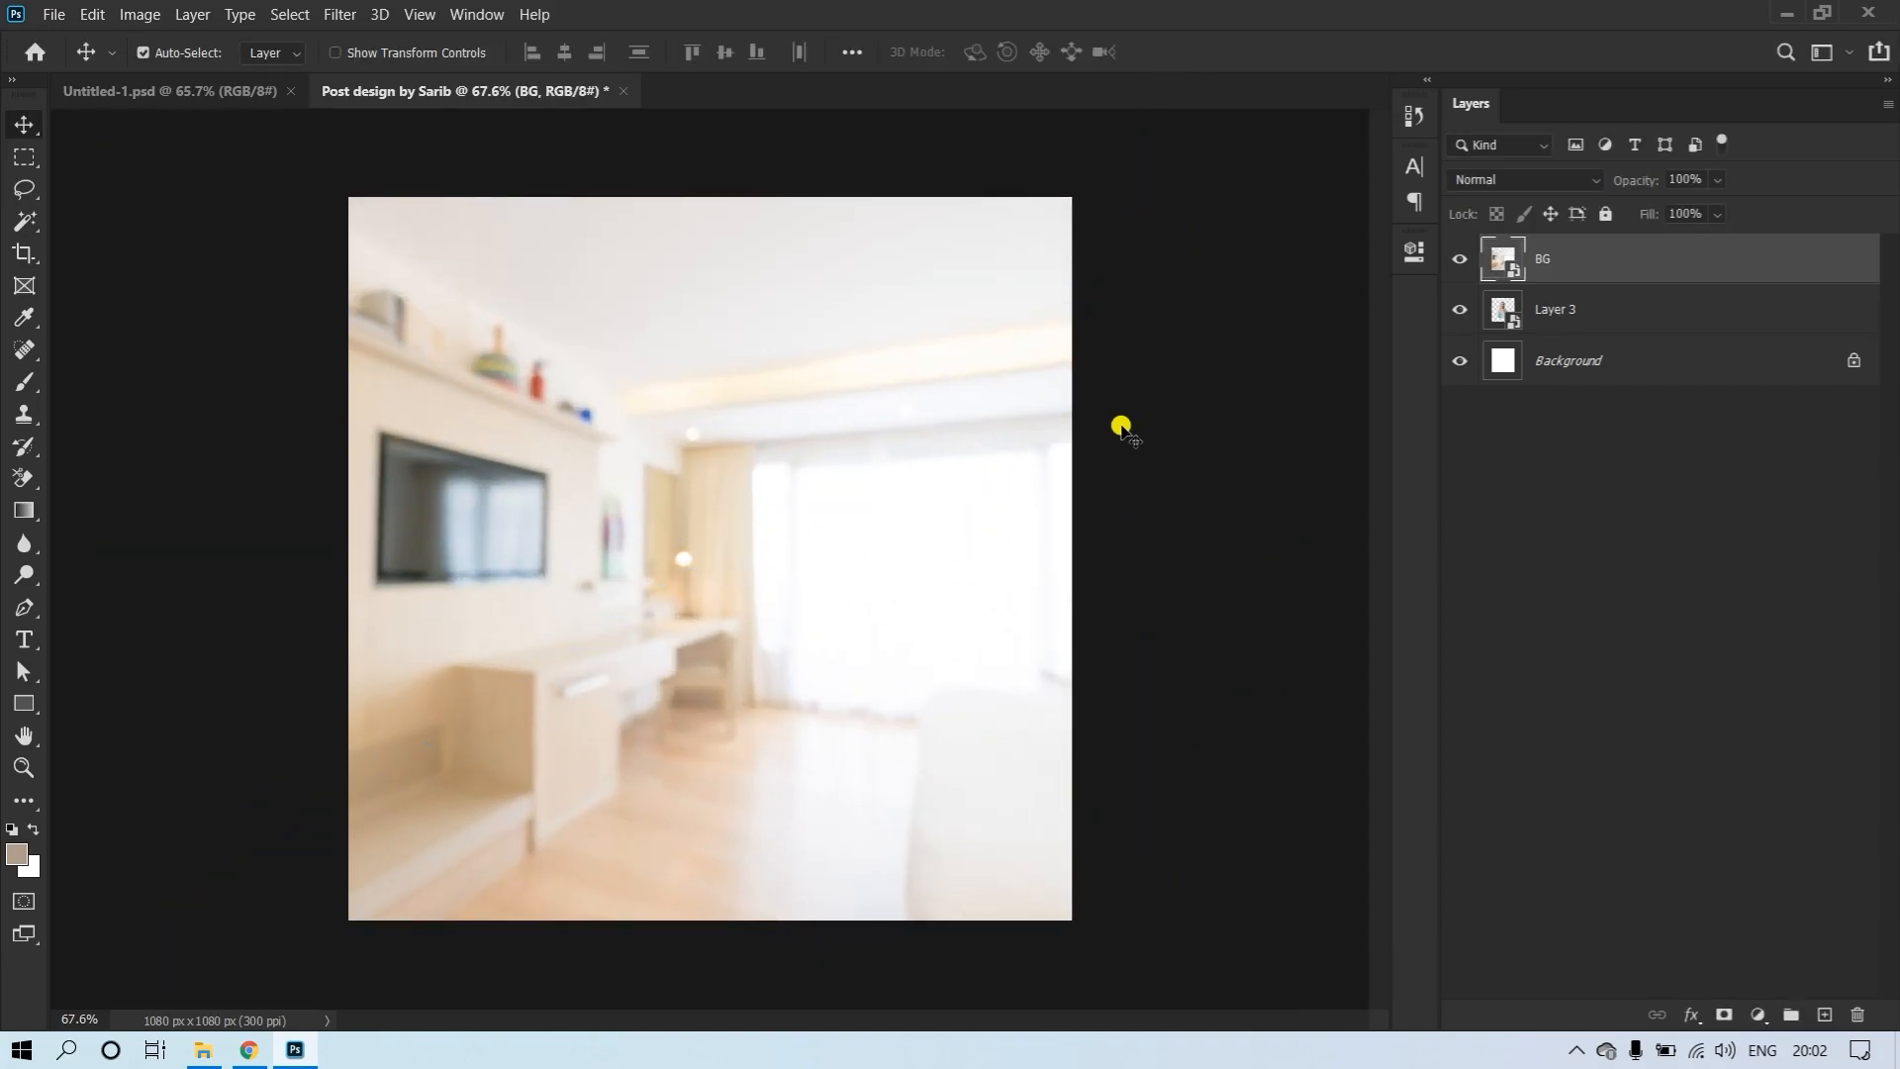
Flip the BG room image horizontally and shift it about 55 px to the left
click(91, 14)
click(238, 522)
right_click(729, 479)
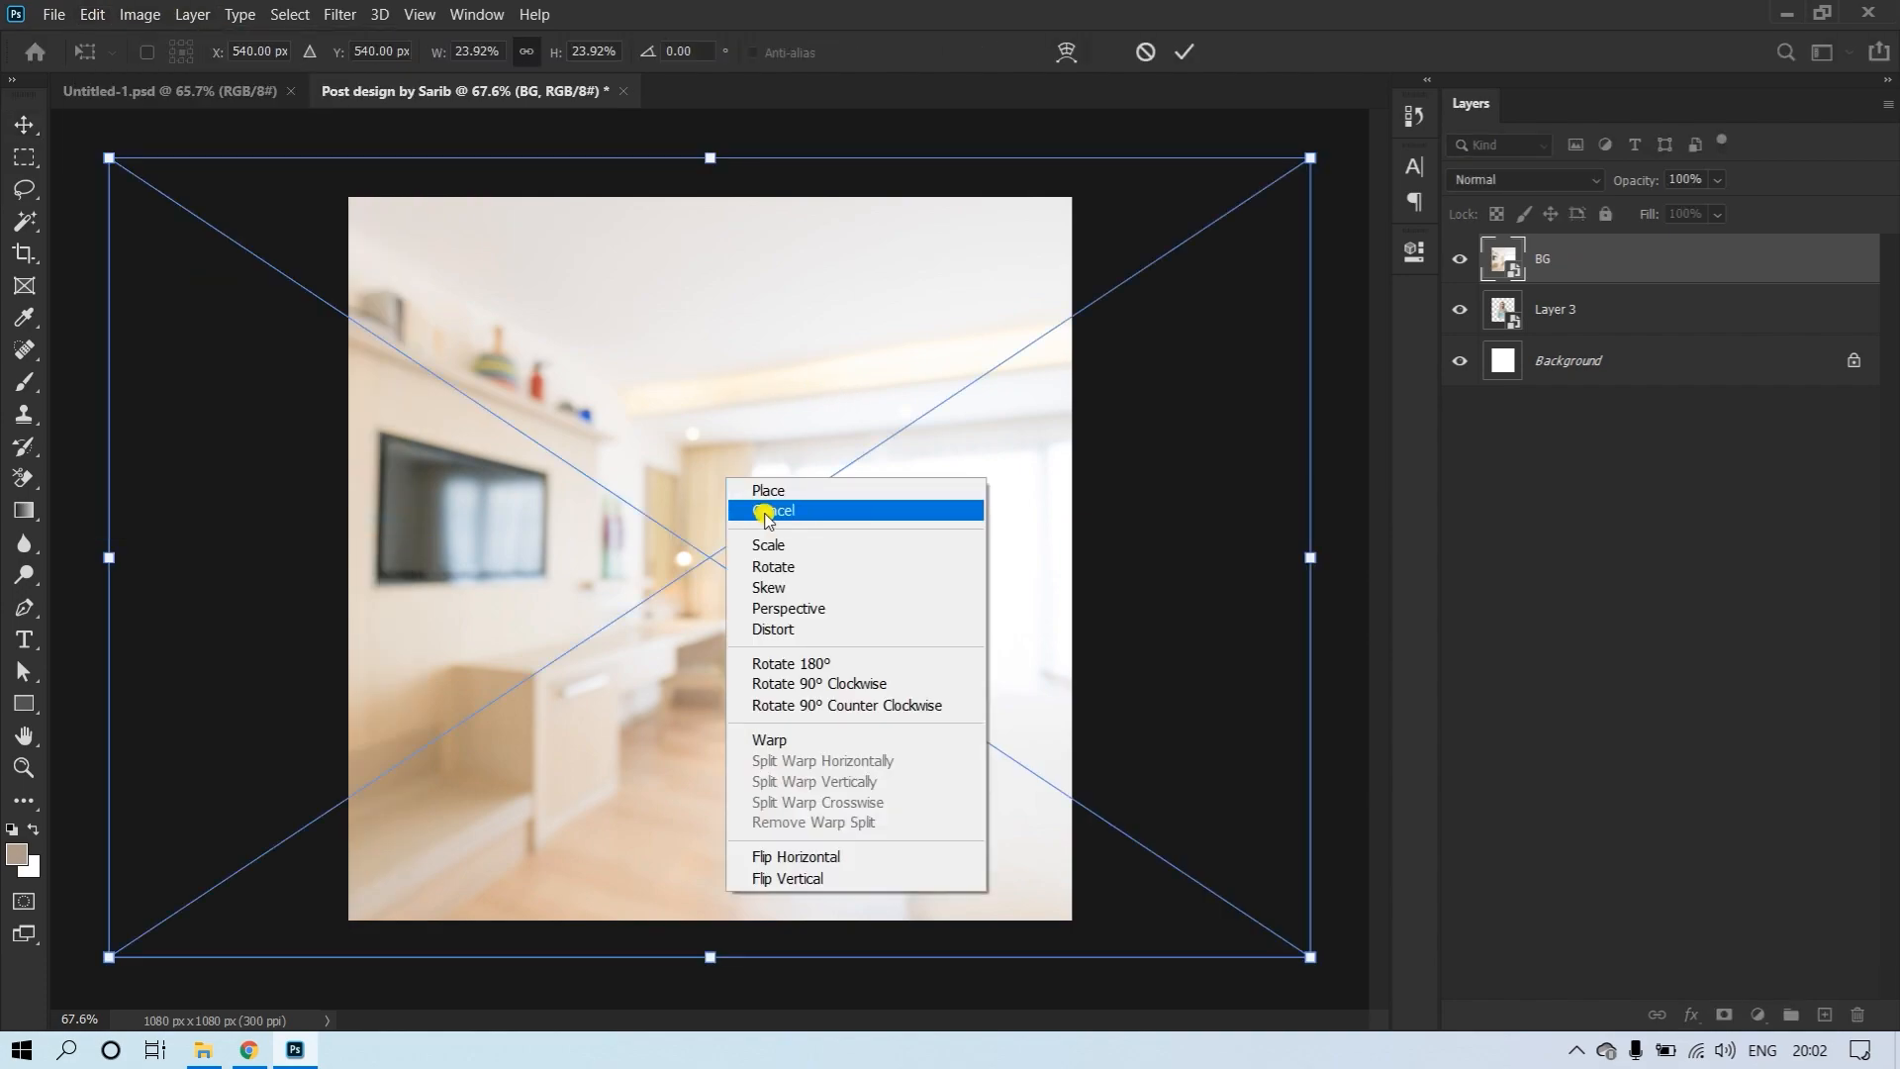
click(821, 857)
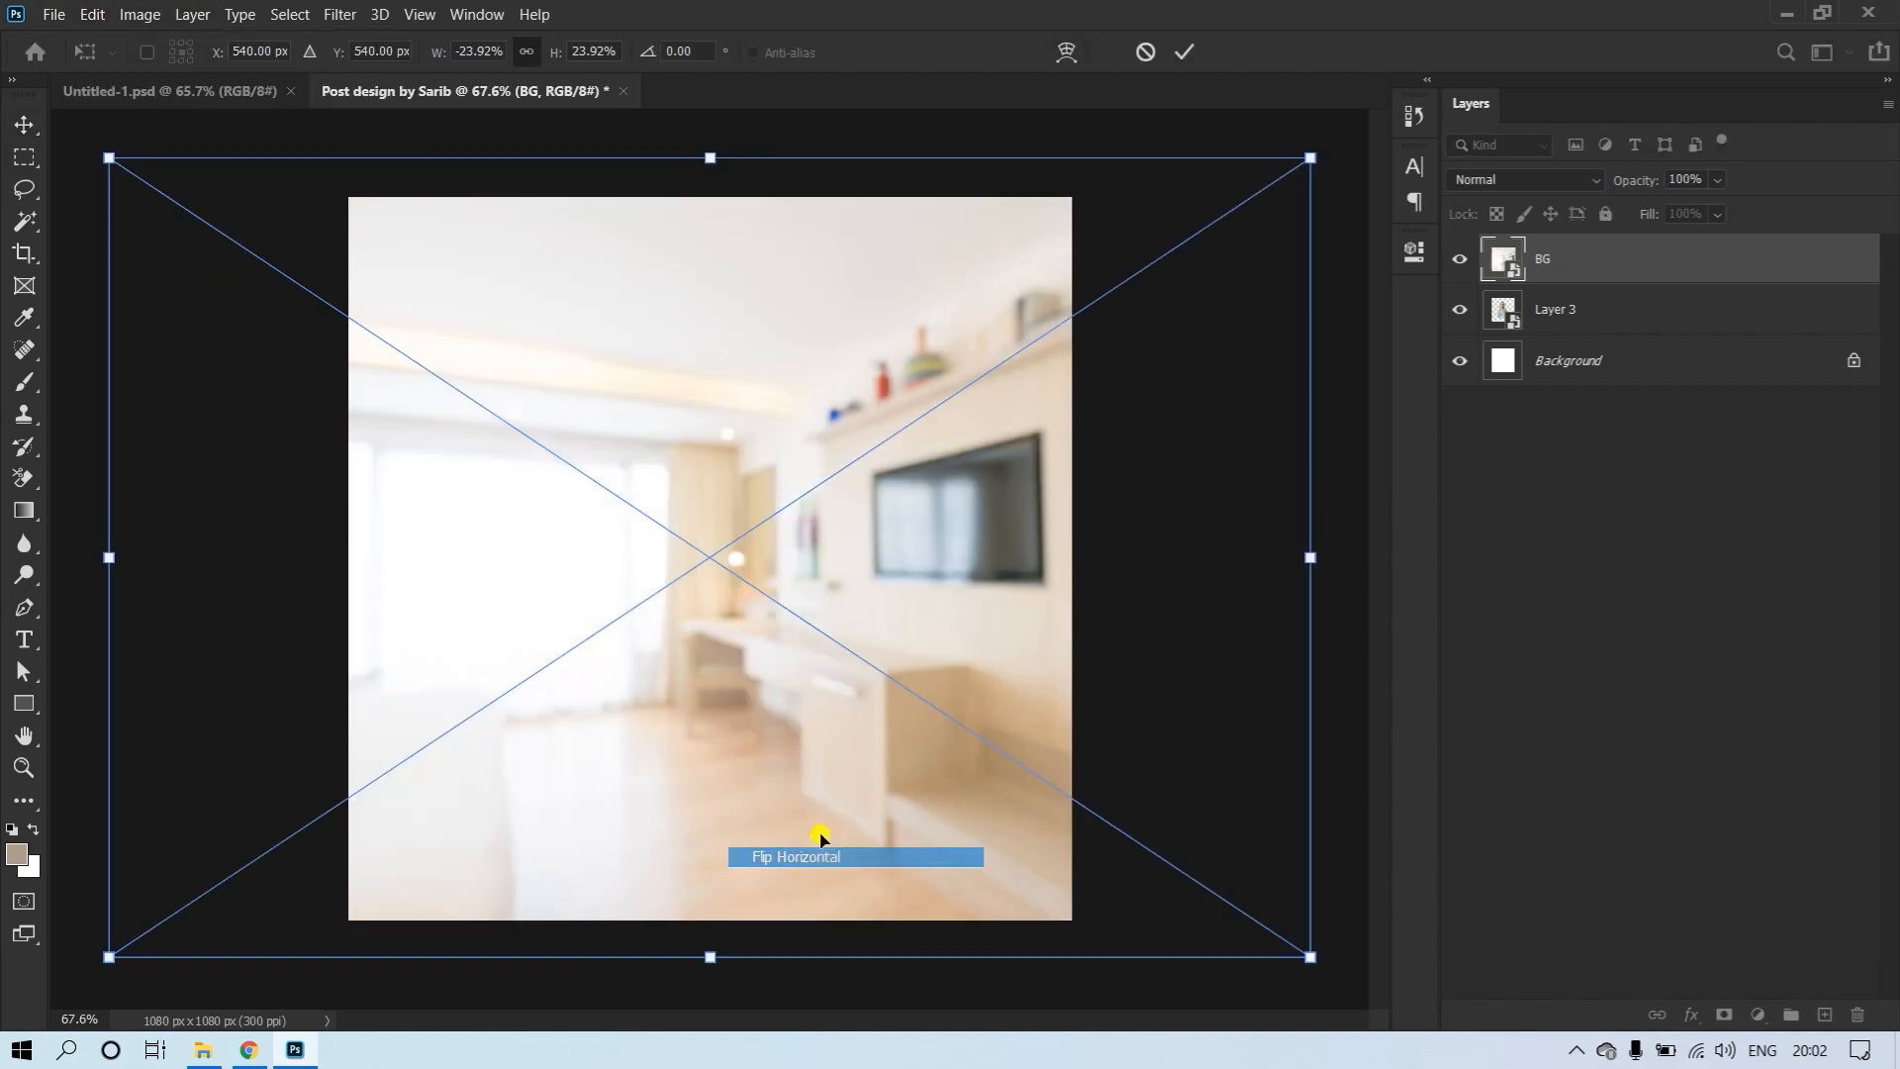
click(1185, 53)
drag(1174, 505, 1134, 501)
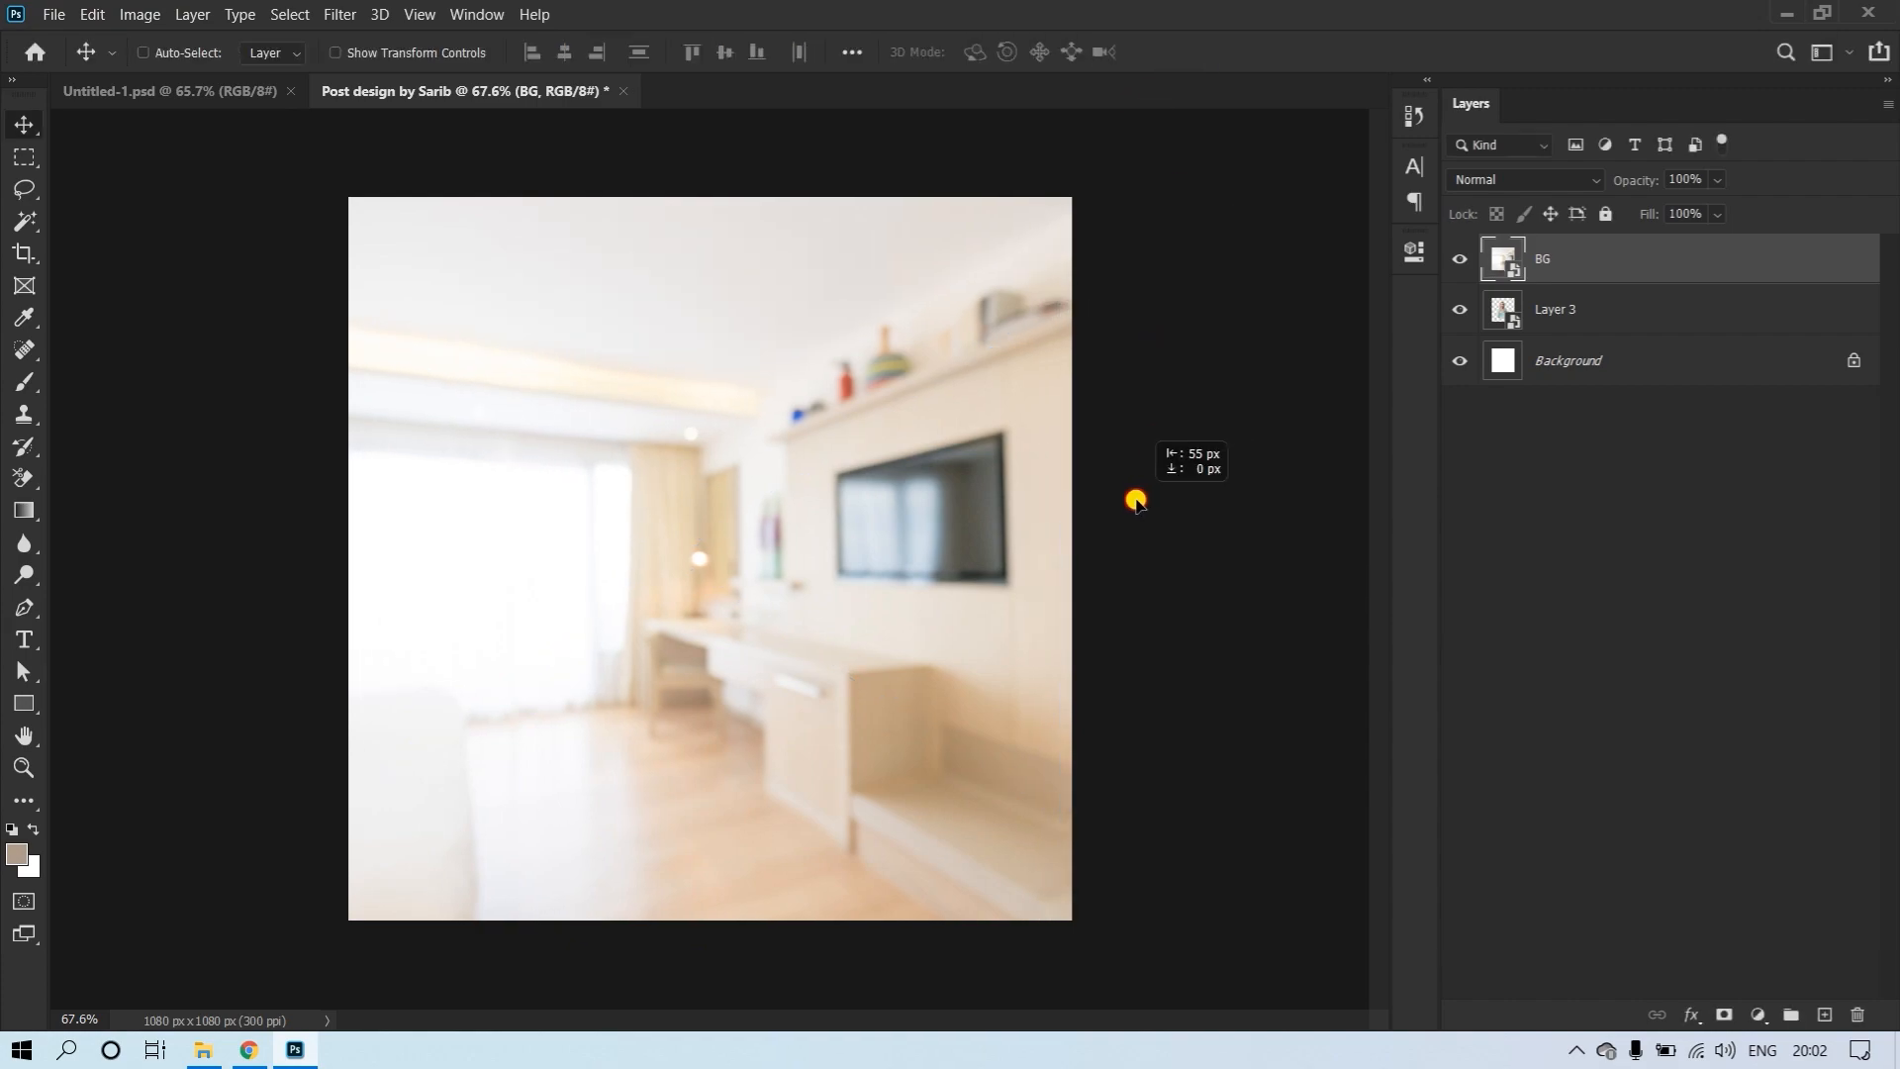
Outline the wall-mounted TV in the BG room image with a Polygonal Lasso selection, leaving a small margin around its frame
key(ctrl+space)
drag(1001, 496, 800, 465)
drag(21, 188, 89, 209)
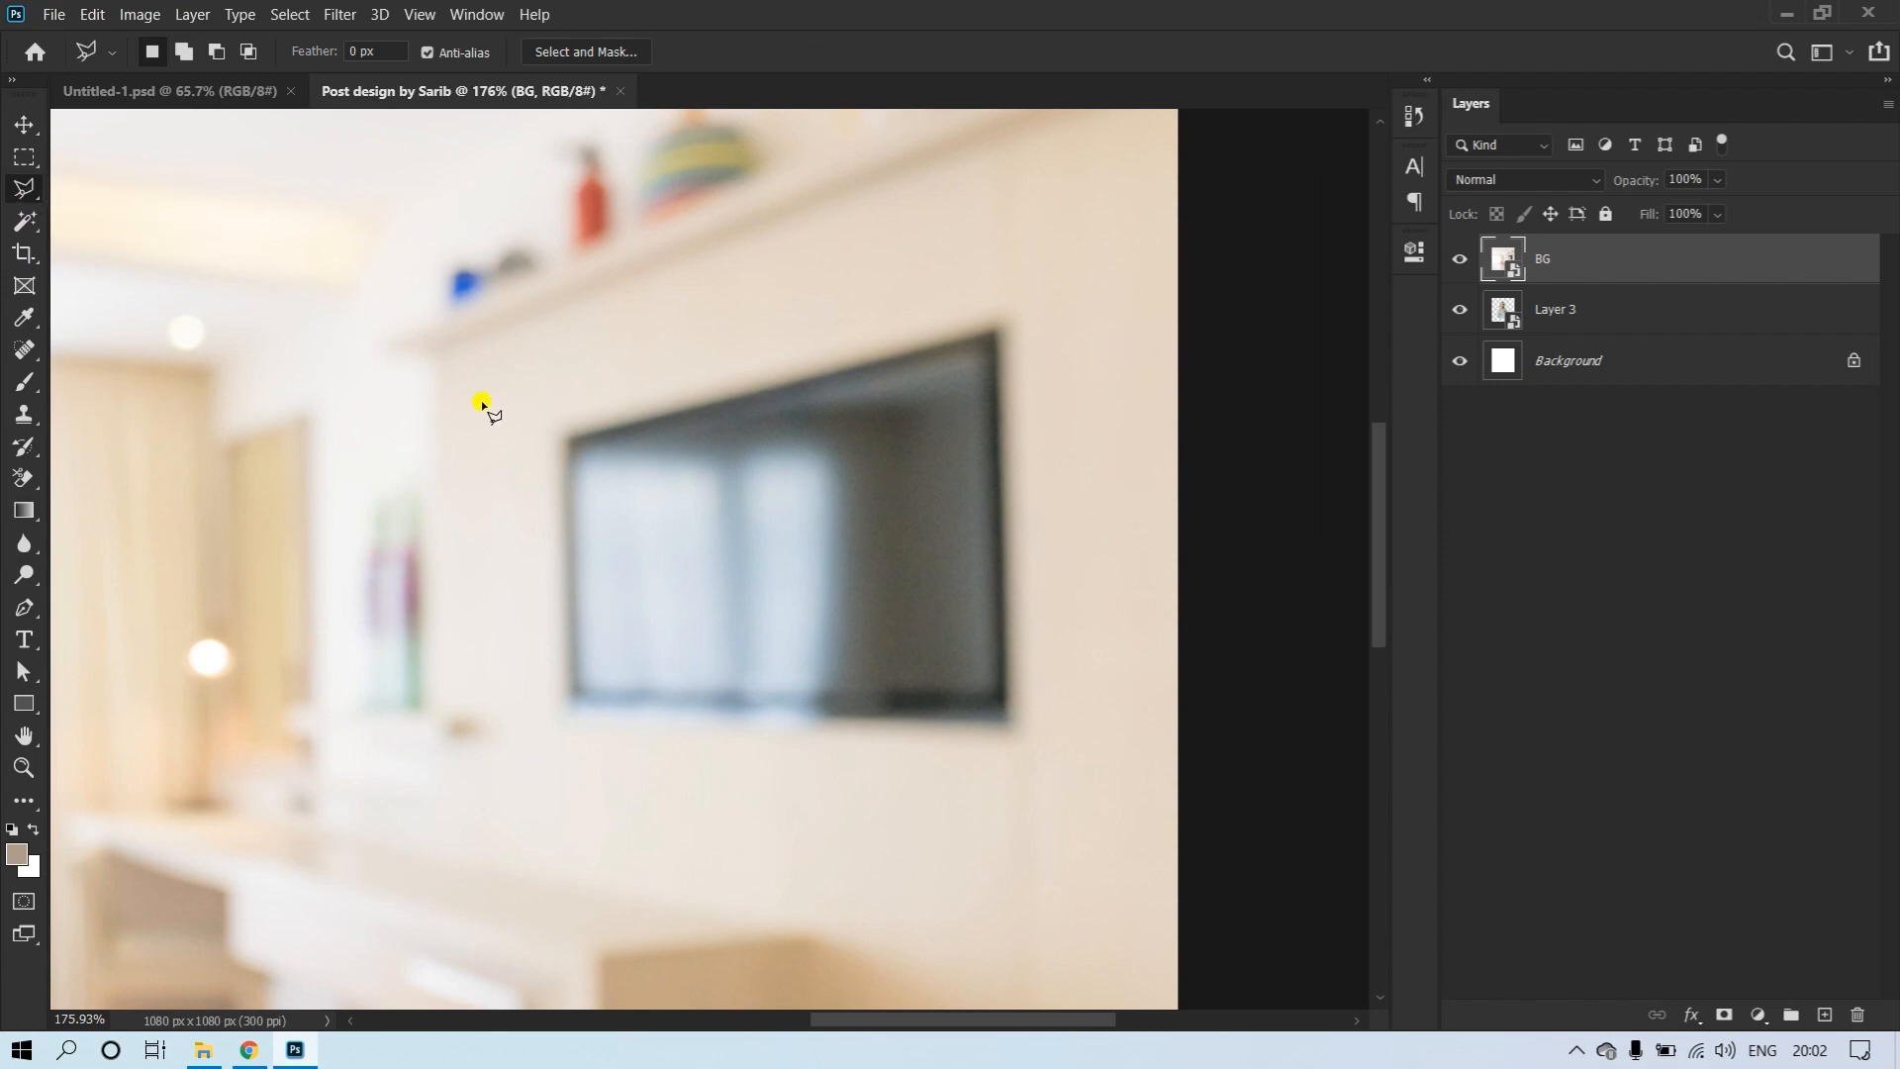
click(1038, 740)
click(1038, 288)
click(551, 392)
Rasterize the BG layer and remove the selected TV with a Content-Aware fill, clearing the selection at the end
right_click(1594, 264)
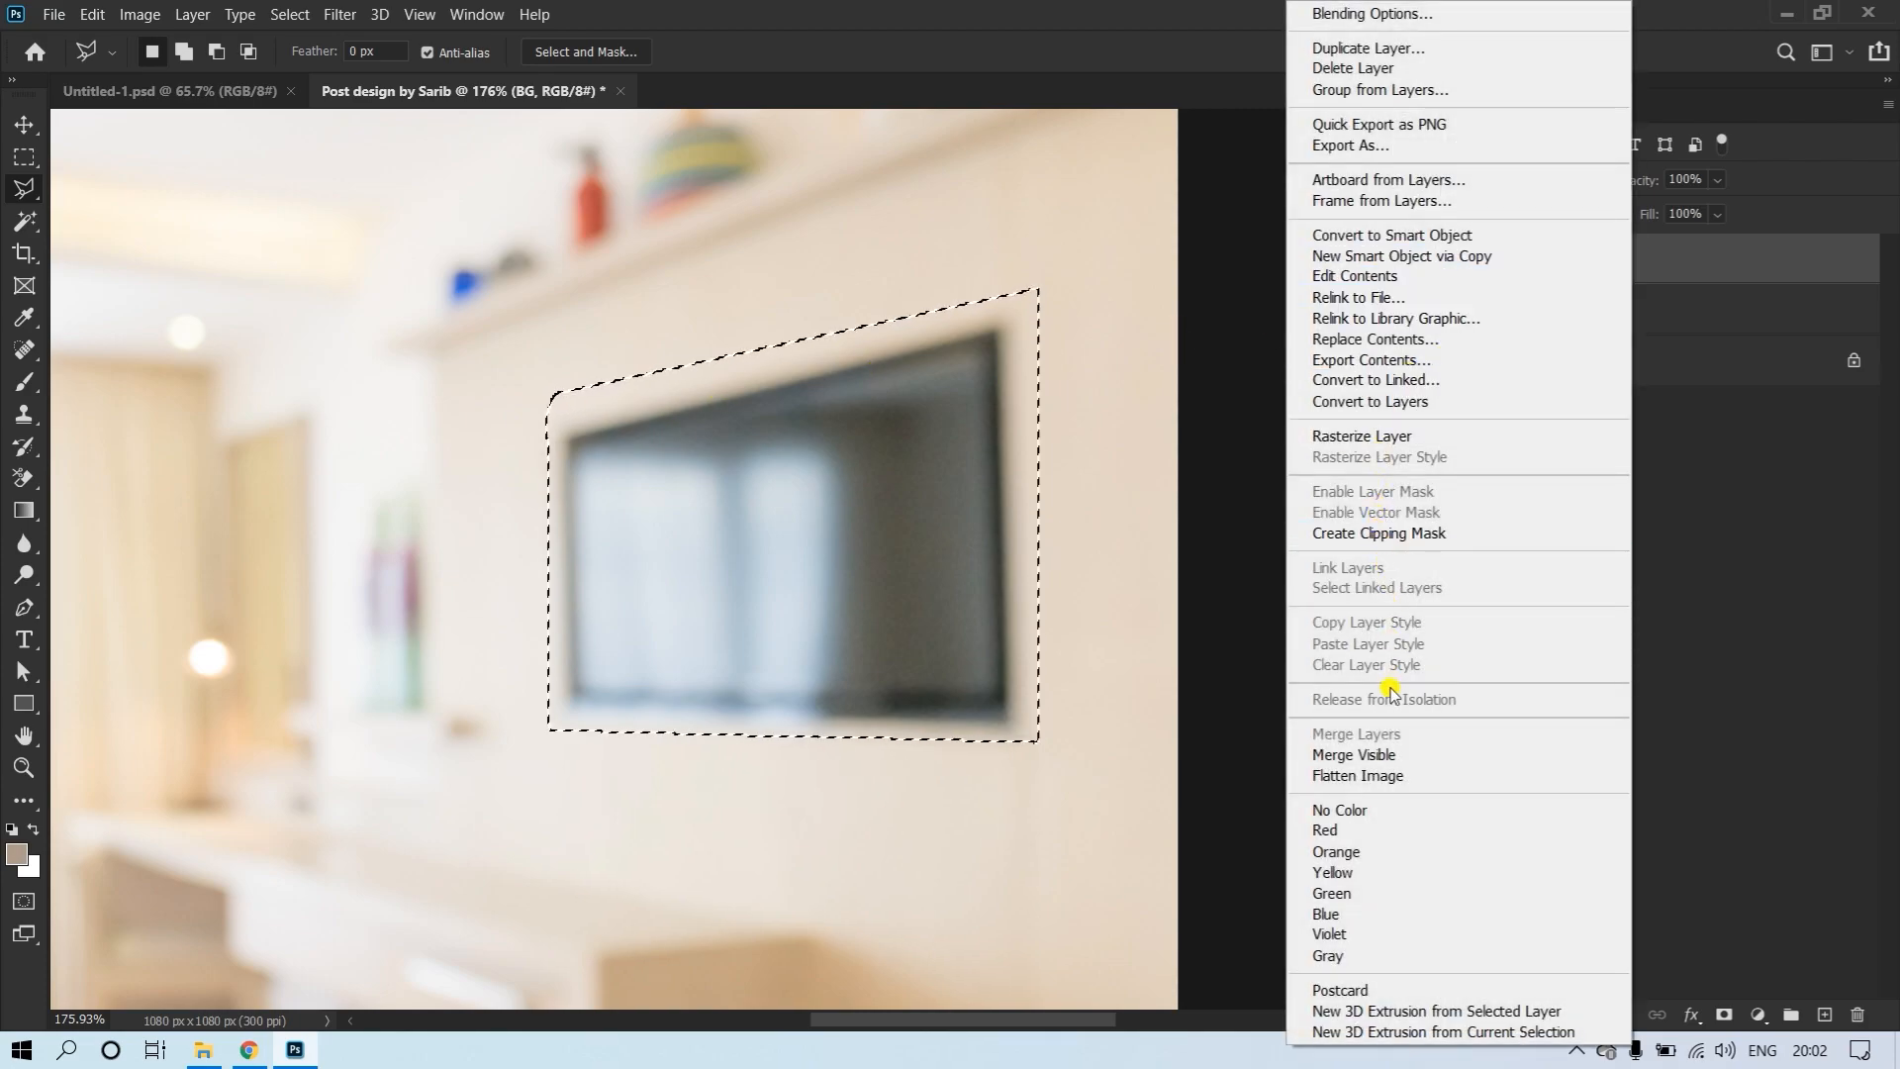
click(1391, 435)
right_click(810, 458)
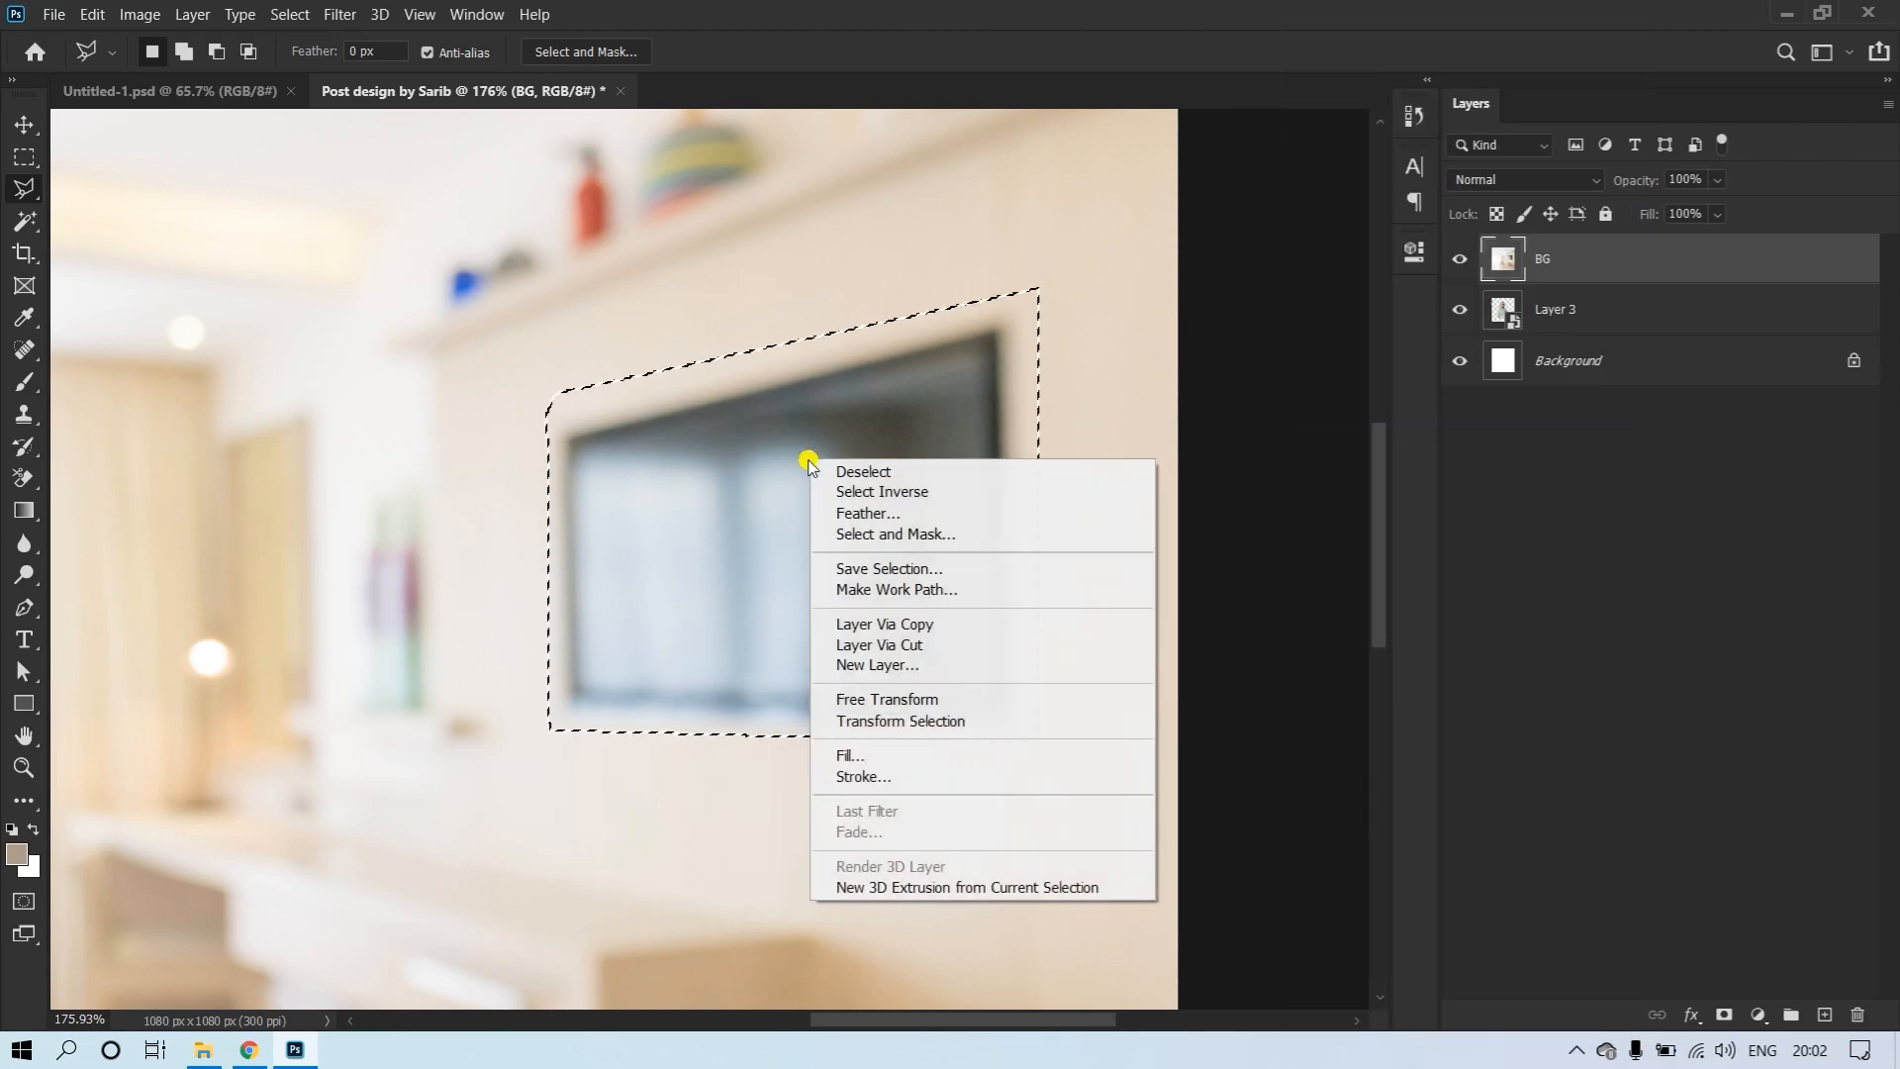
click(830, 749)
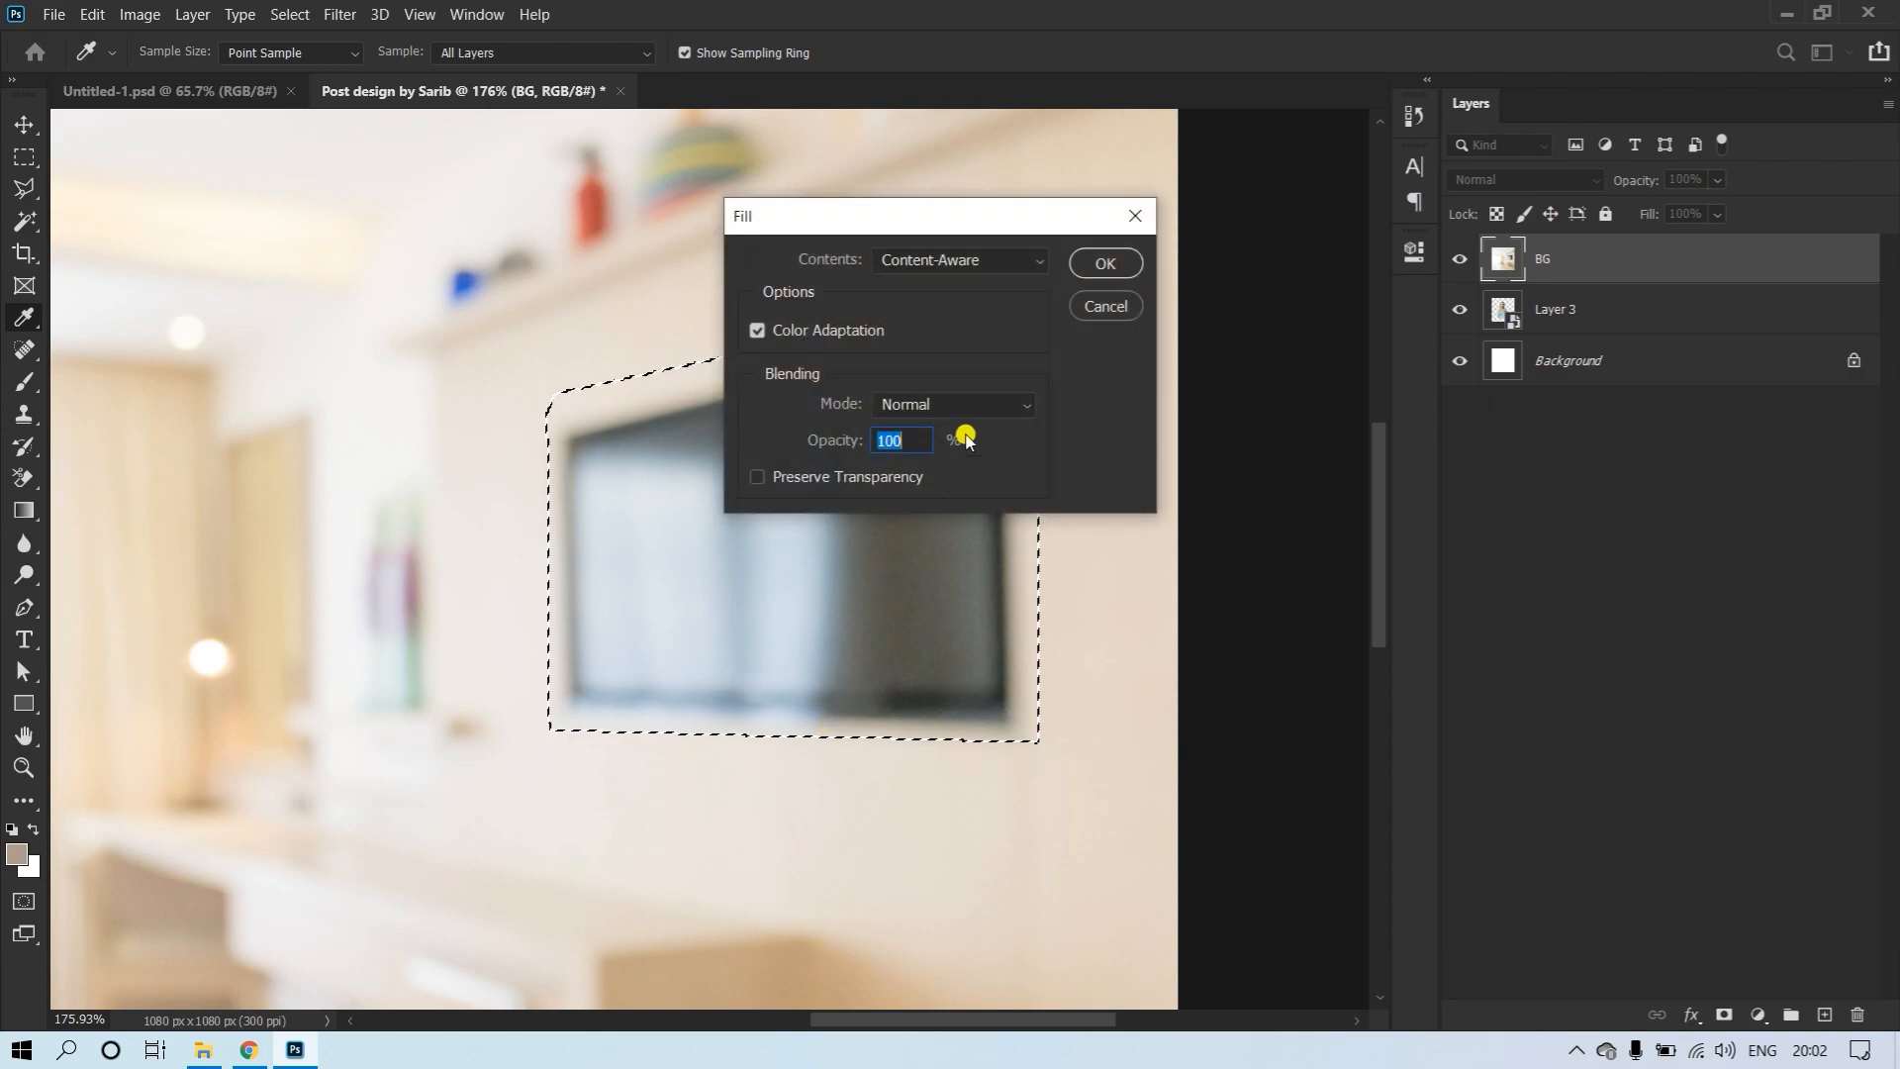
click(967, 259)
click(905, 370)
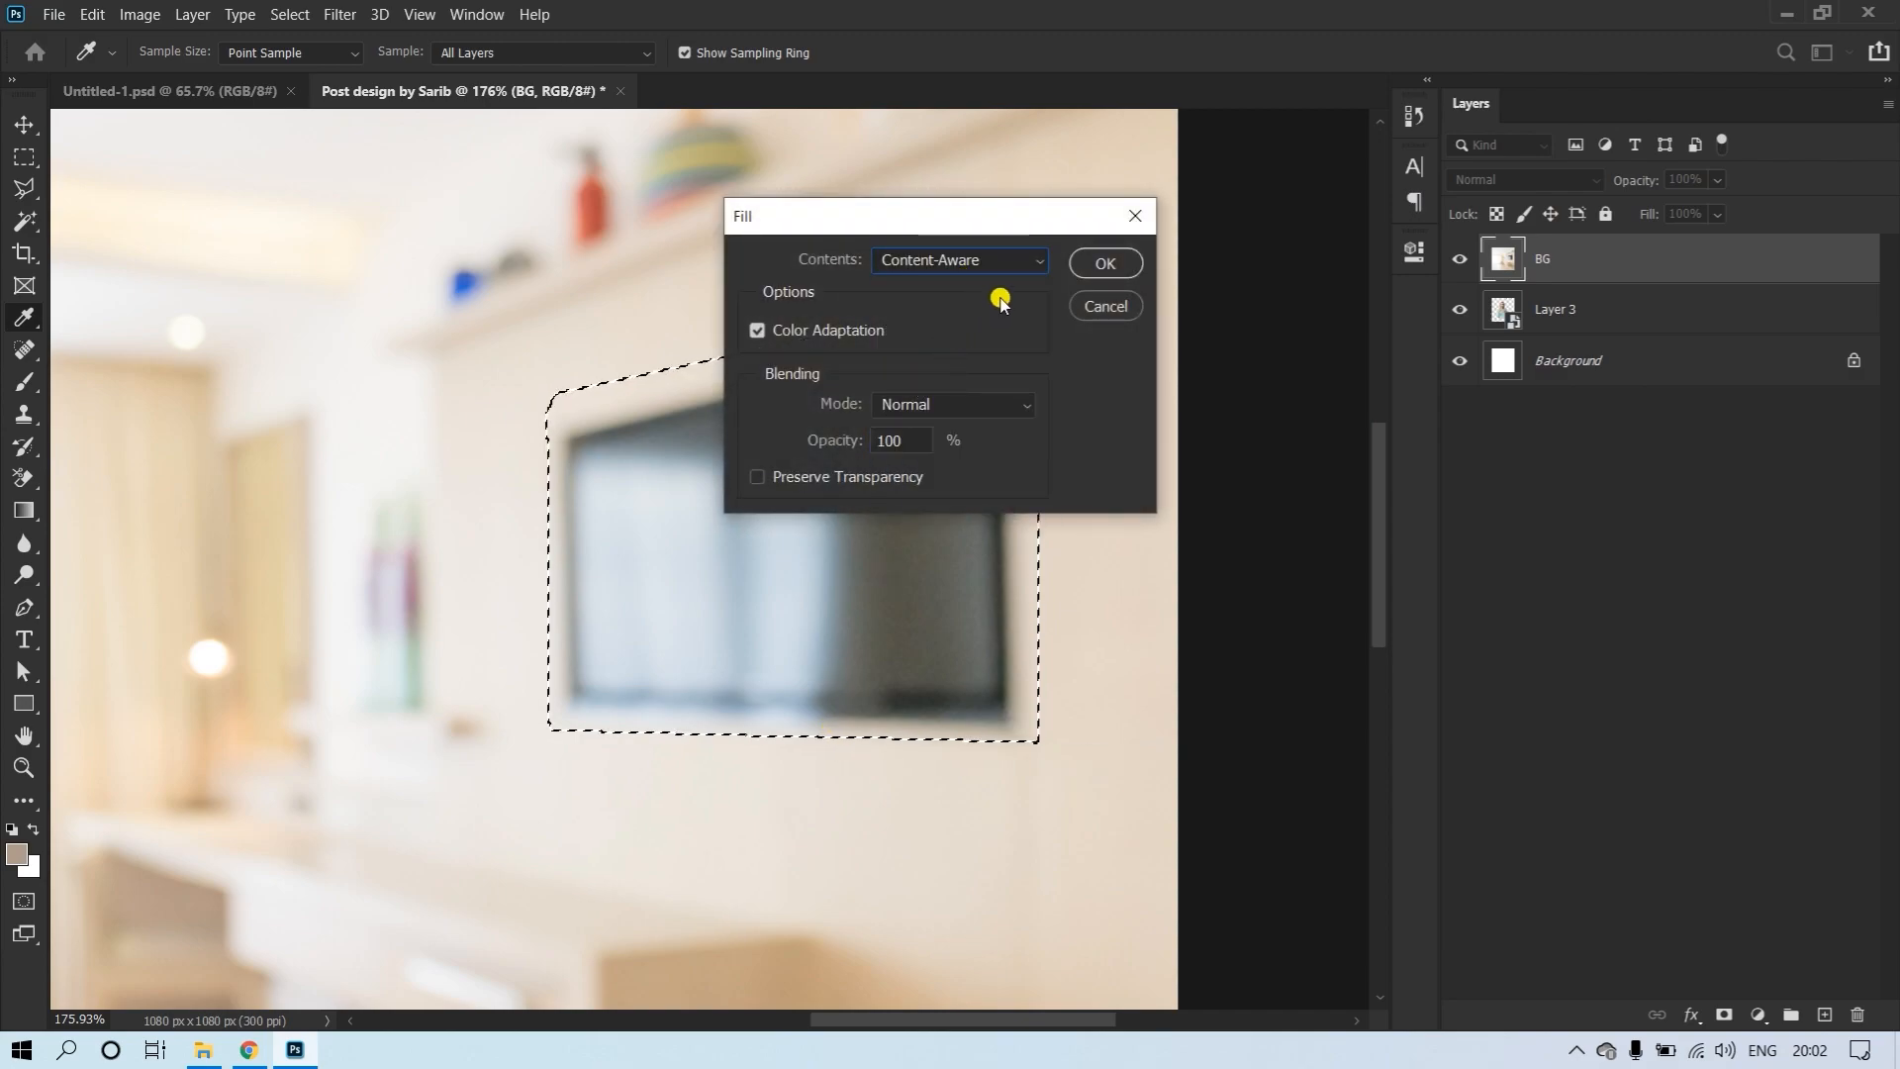
click(1106, 262)
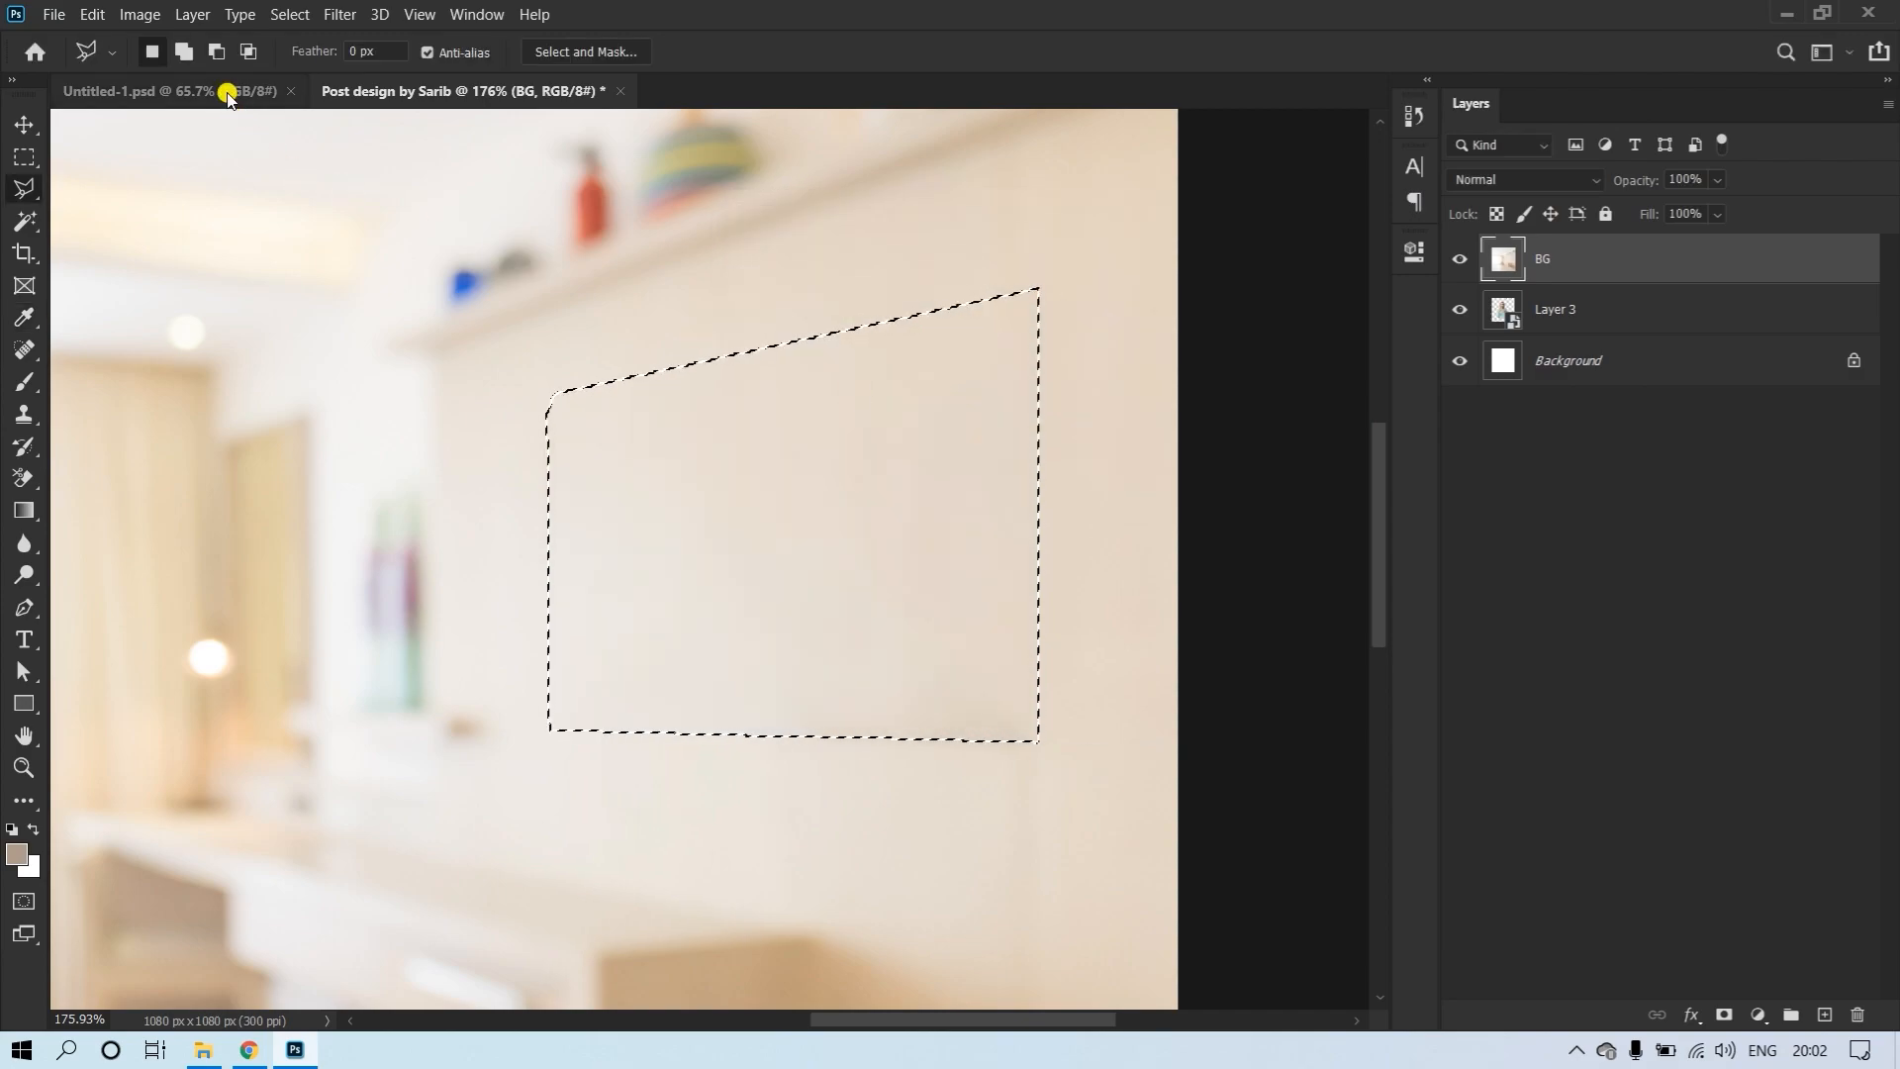
click(288, 14)
click(318, 62)
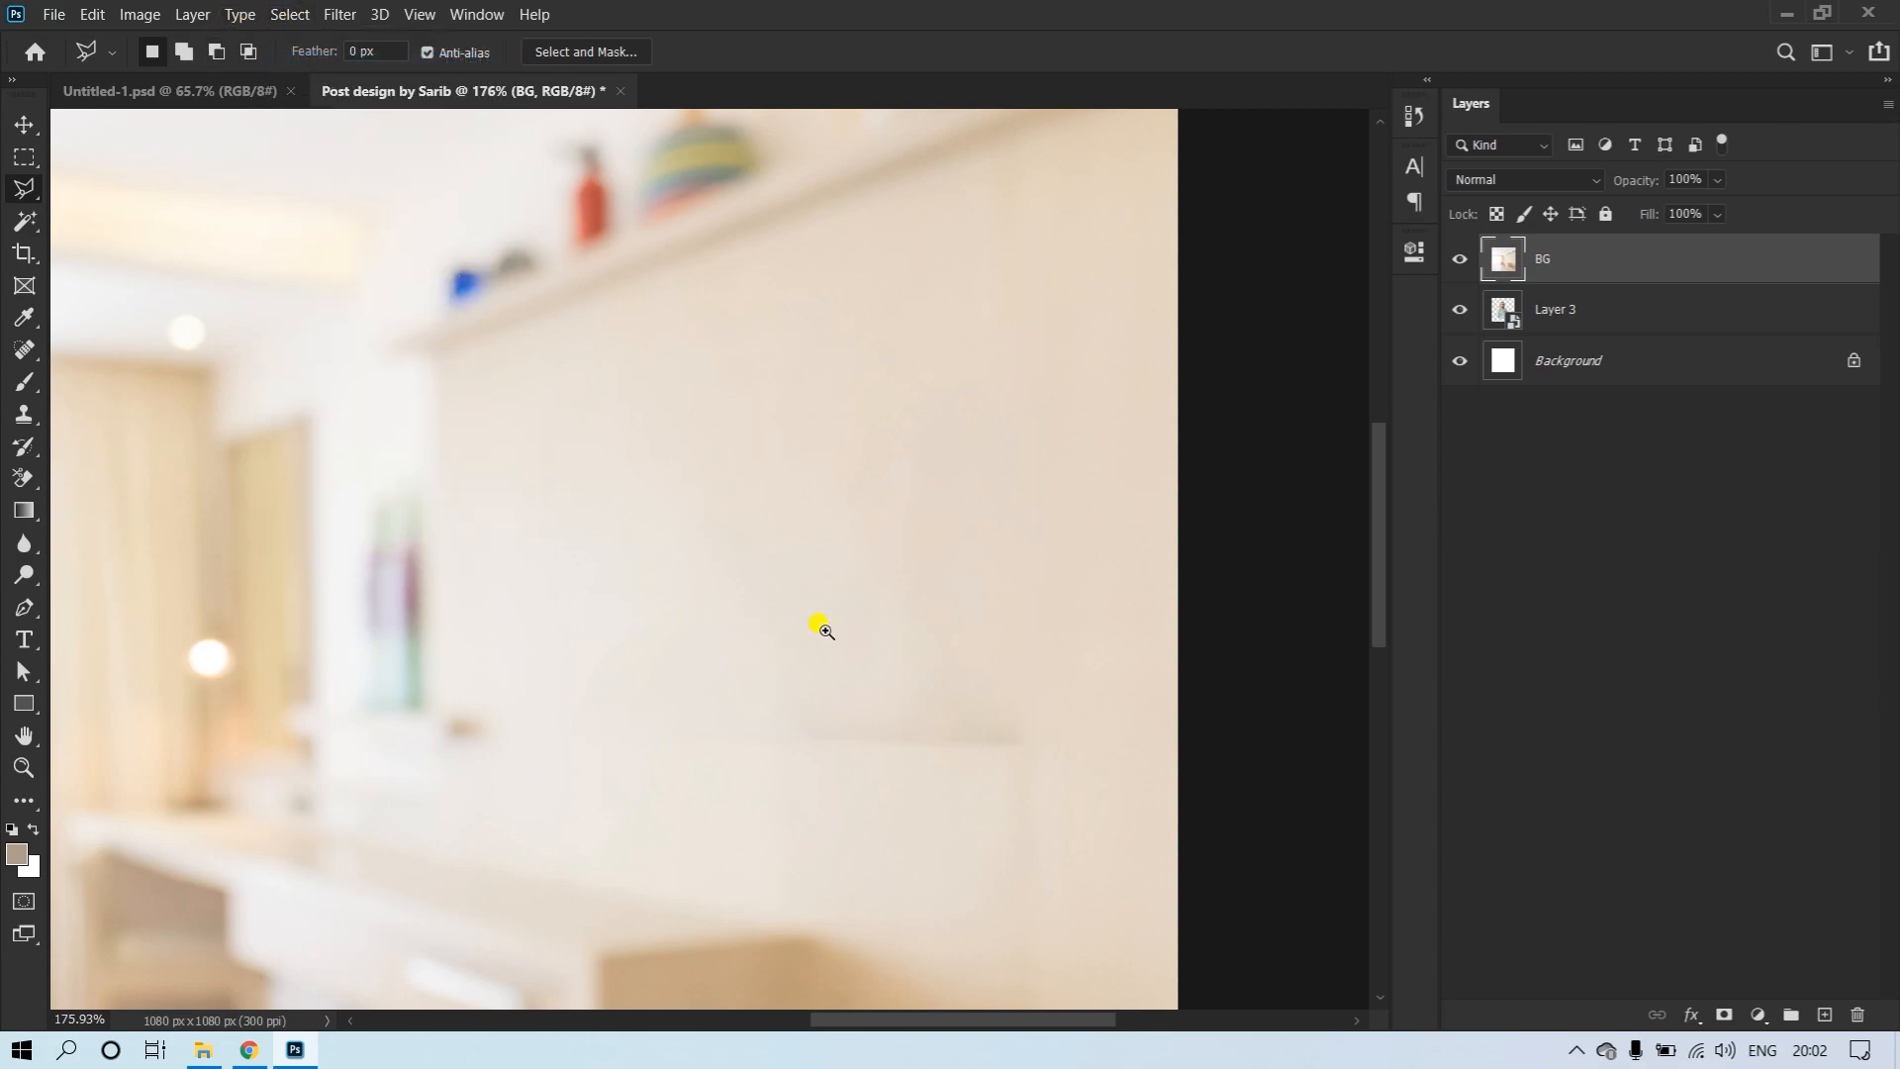
Smooth out the leftover shadow line on the wall where the TV was with the Spot Healing Brush
drag(876, 711, 935, 761)
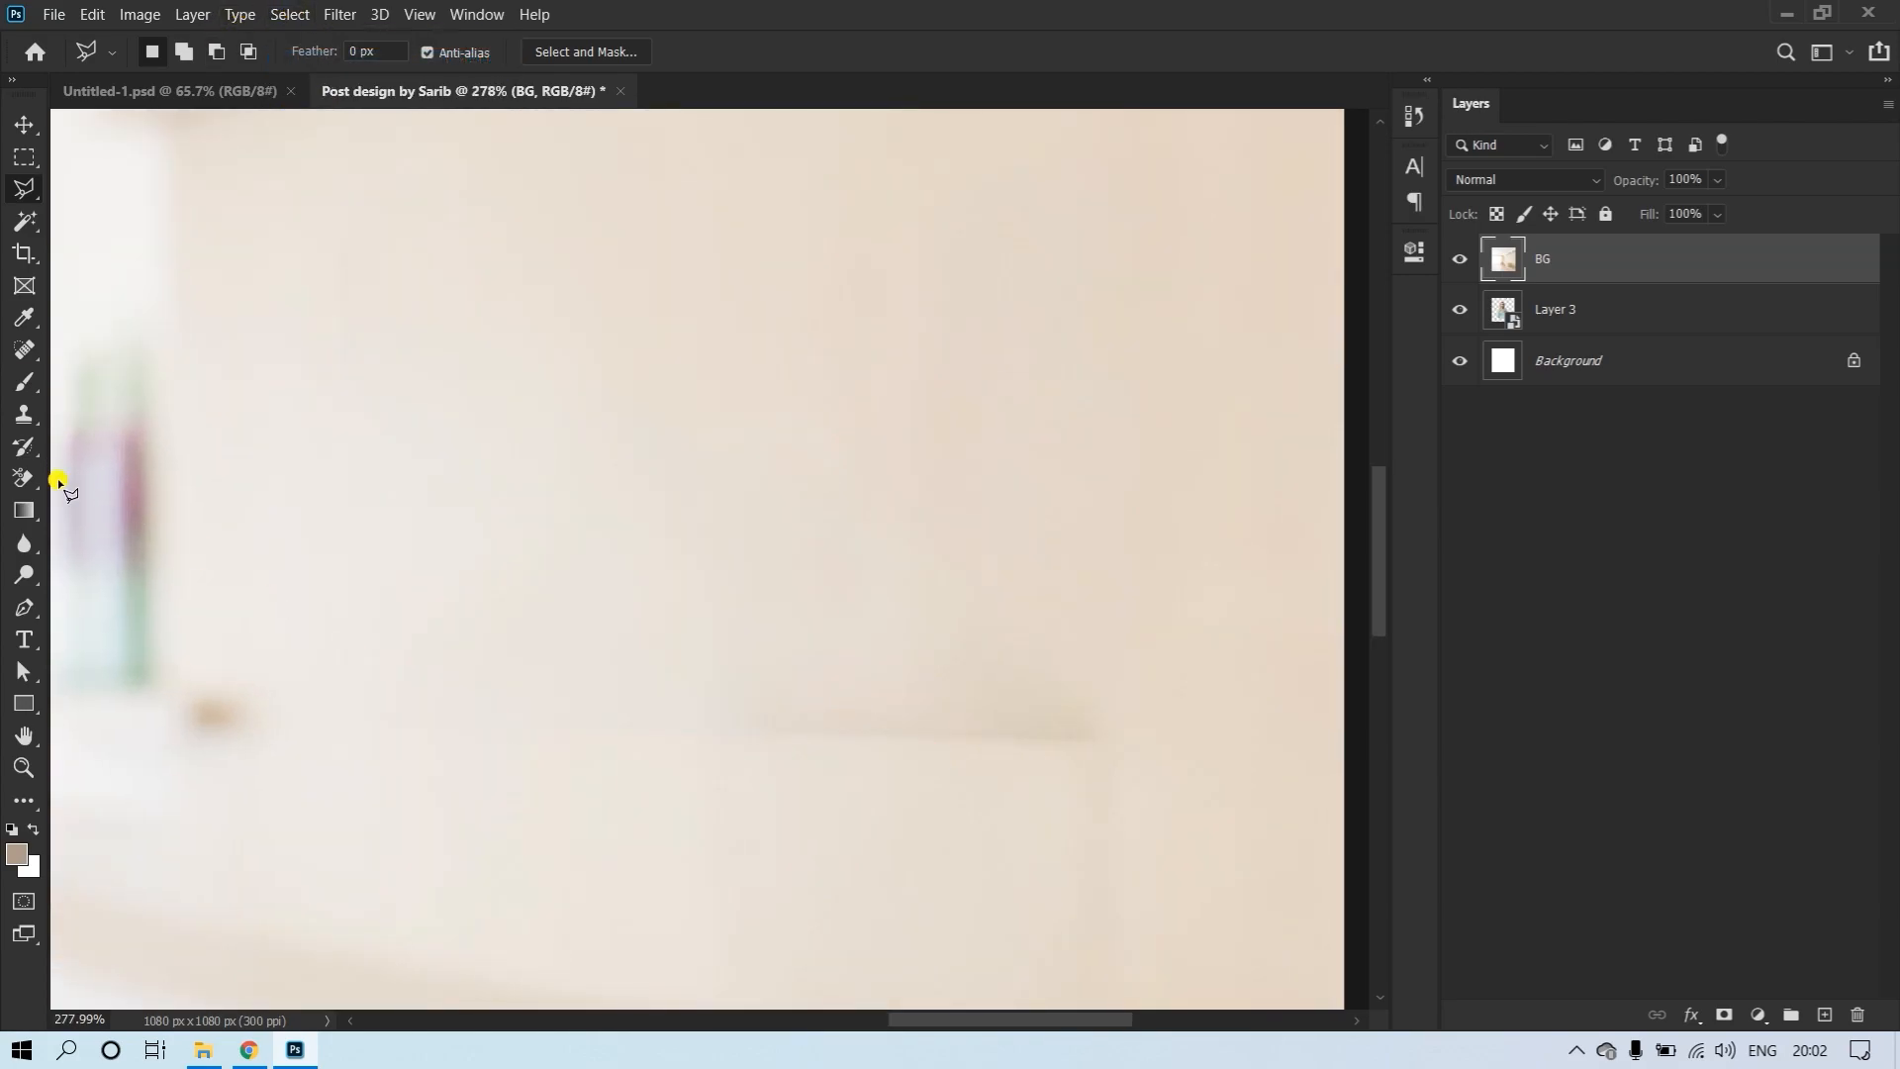
click(25, 350)
right_click(22, 352)
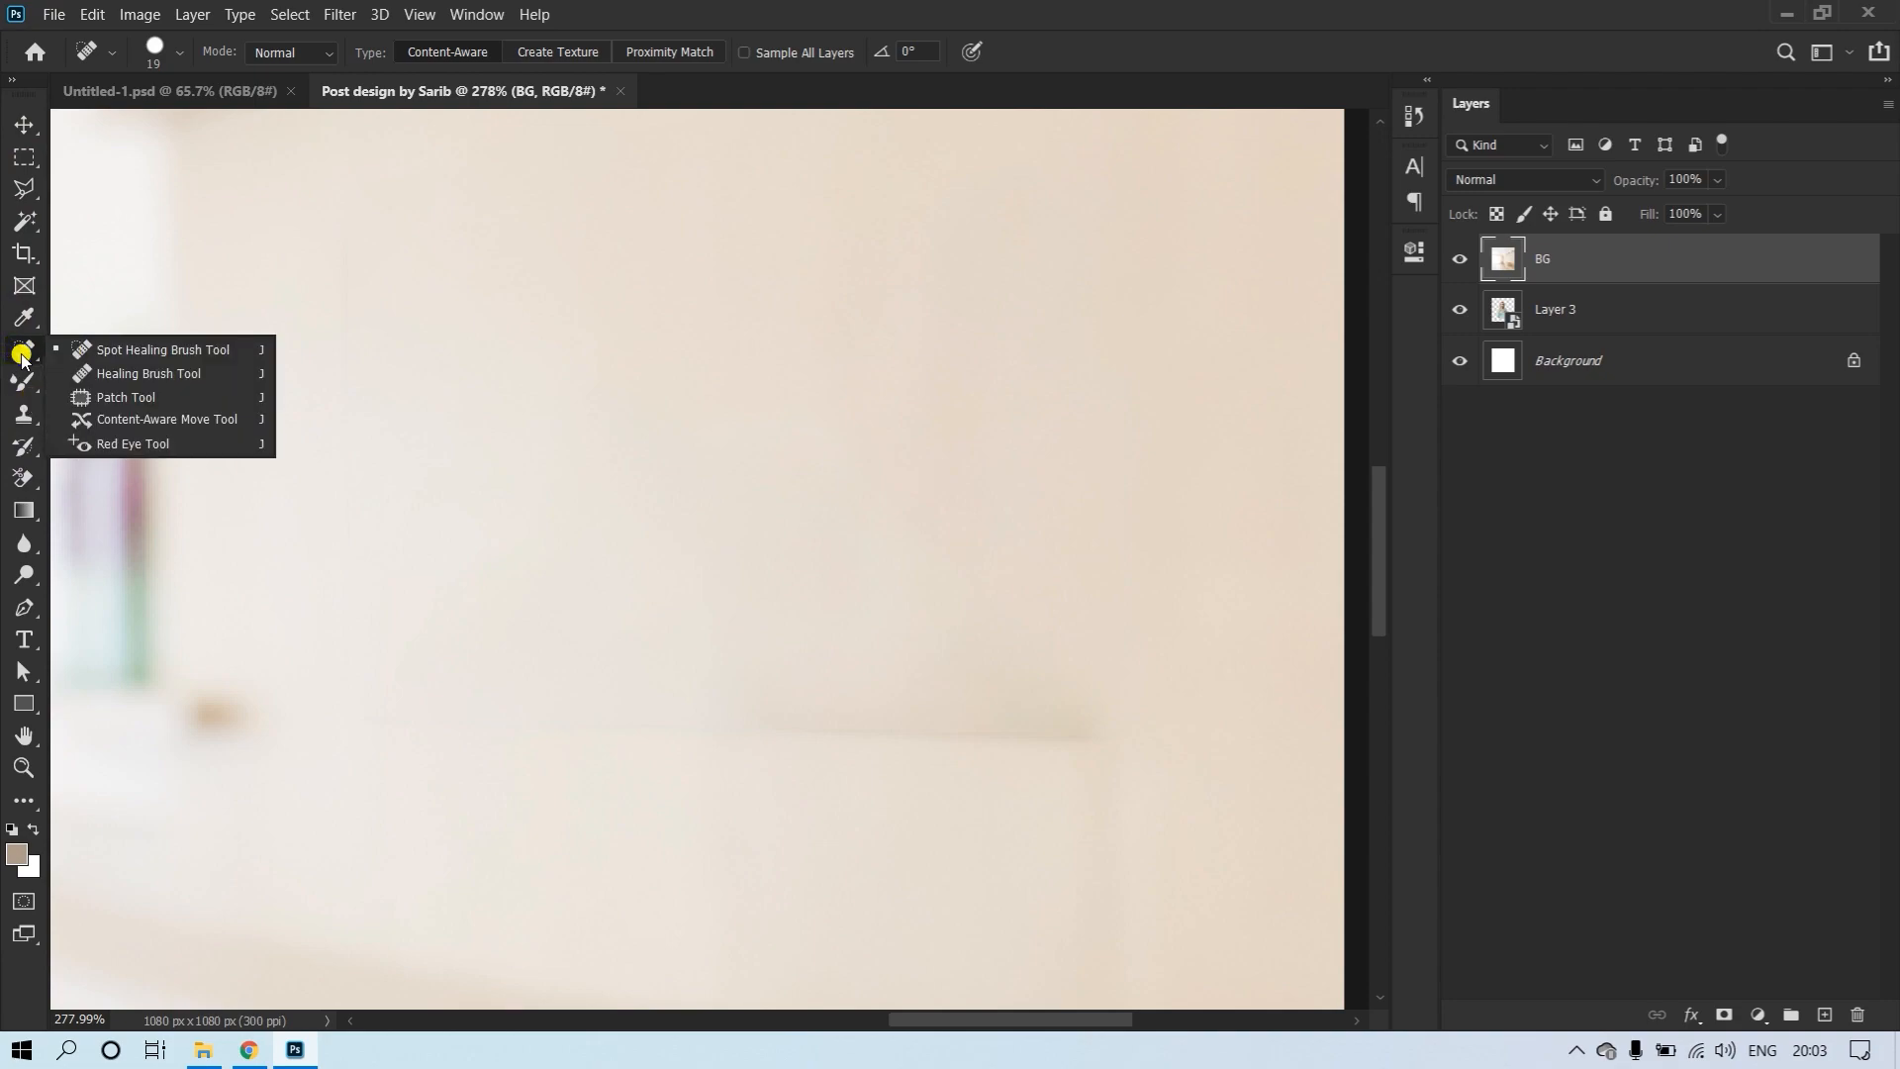
click(129, 352)
mouse_move(664, 686)
mouse_down()
mouse_move(776, 722)
mouse_move(750, 515)
mouse_up()
drag(738, 701, 1118, 700)
mouse_move(942, 691)
mouse_down()
mouse_move(879, 714)
mouse_move(846, 666)
mouse_up()
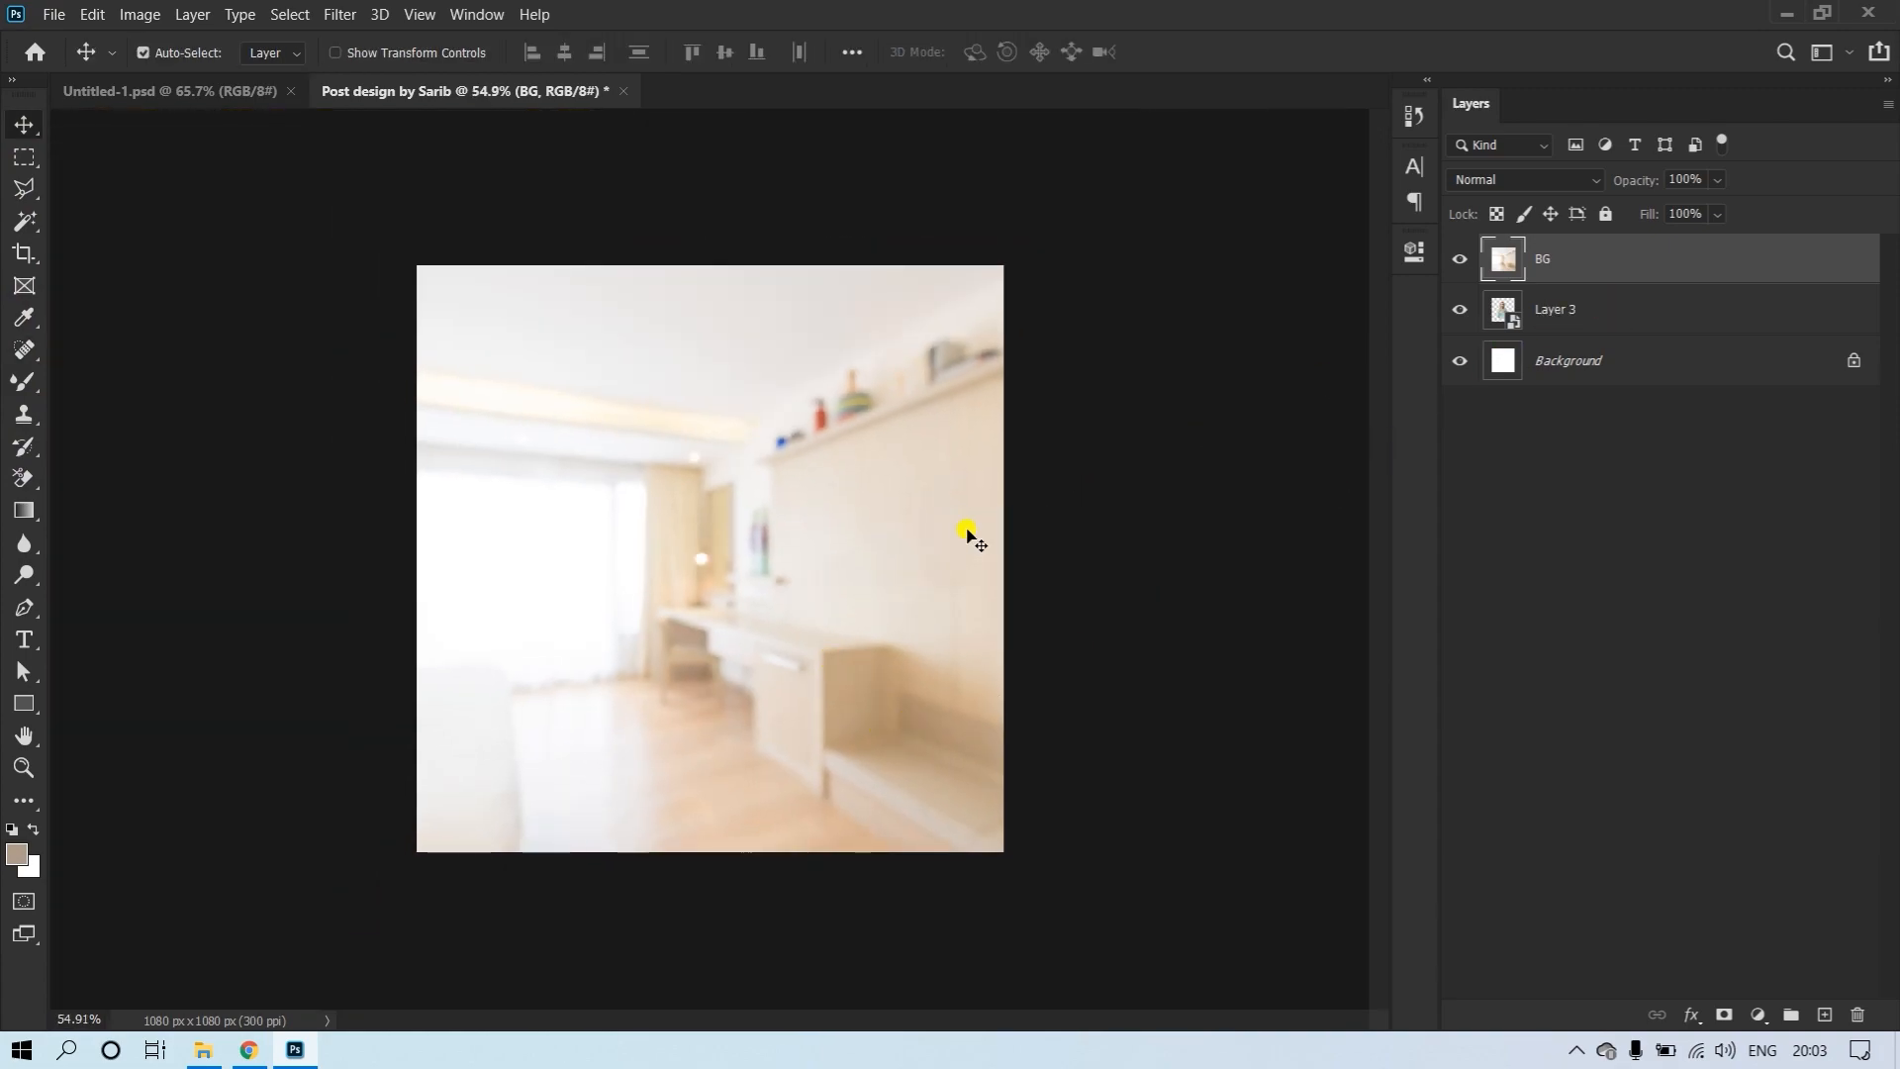
Bring the girl's layer above the BG layer and move her up and to the left on the canvas
drag(1574, 328, 1631, 272)
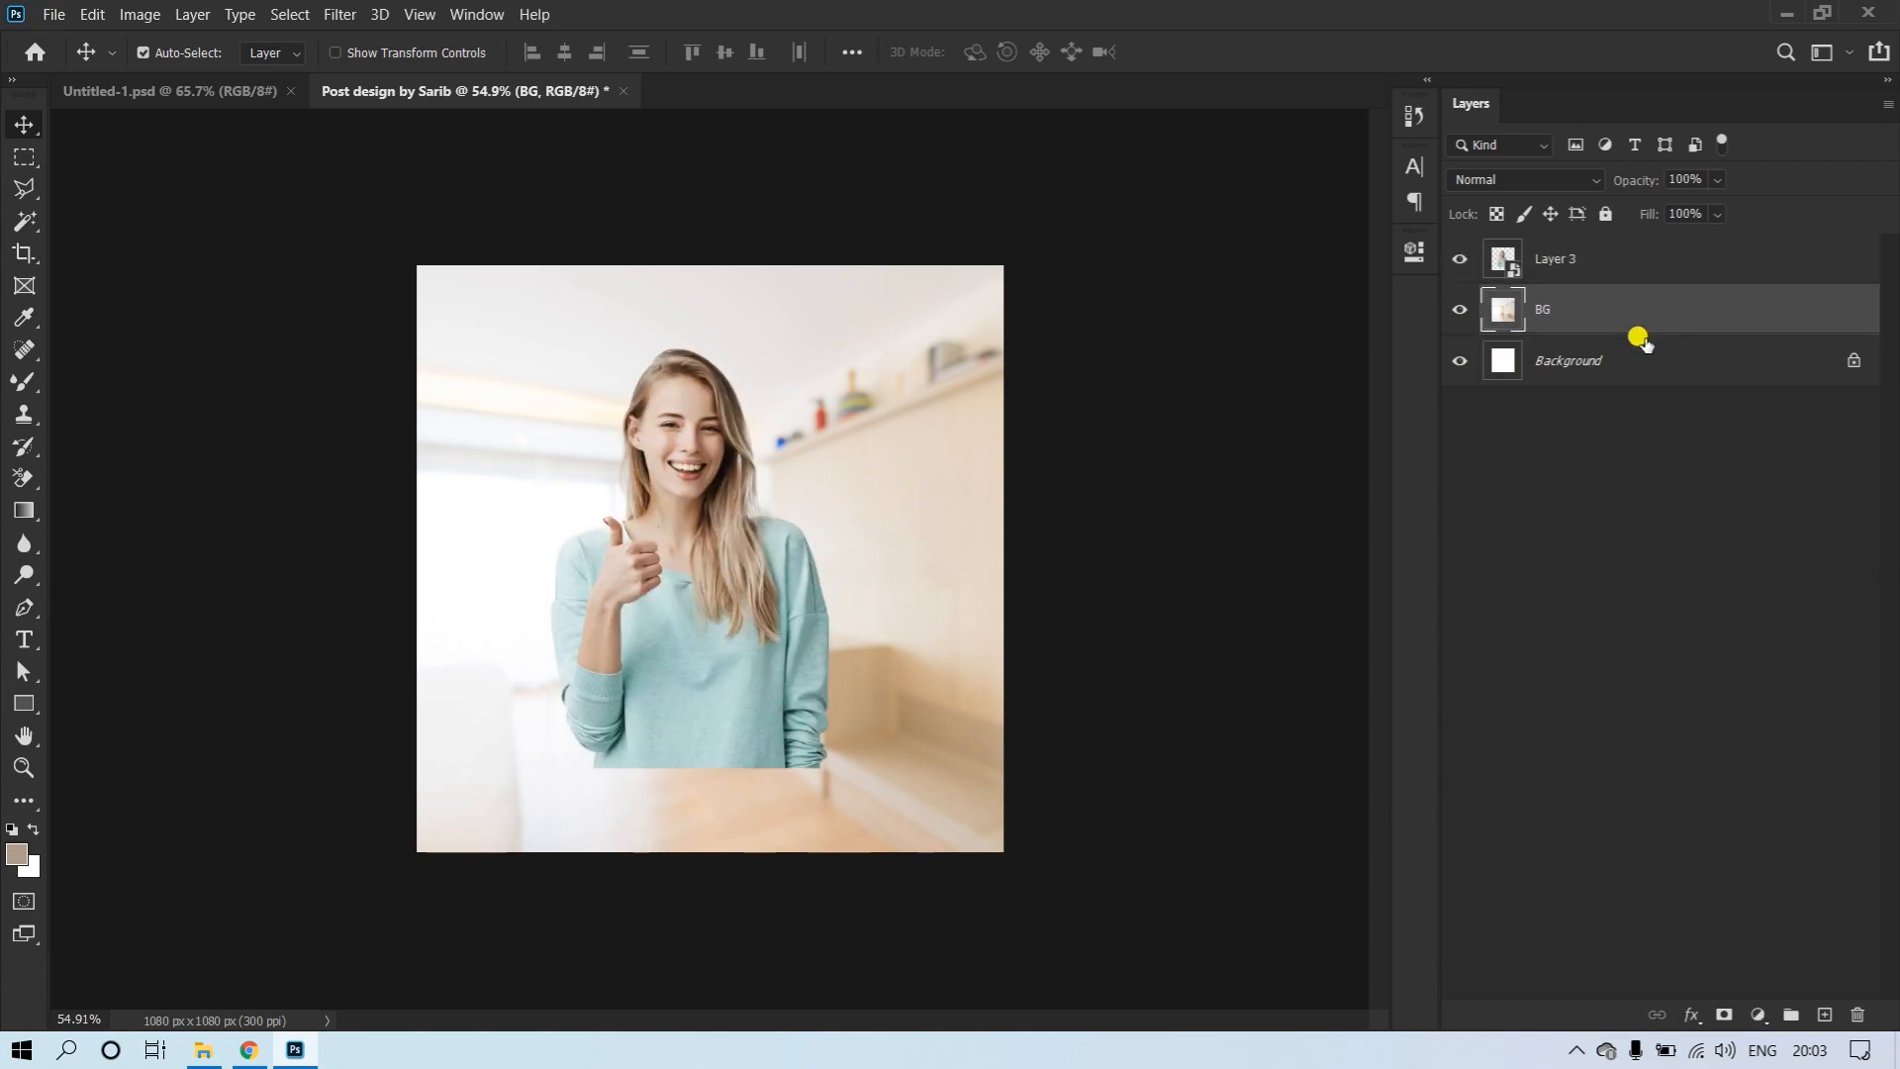
drag(677, 643, 601, 591)
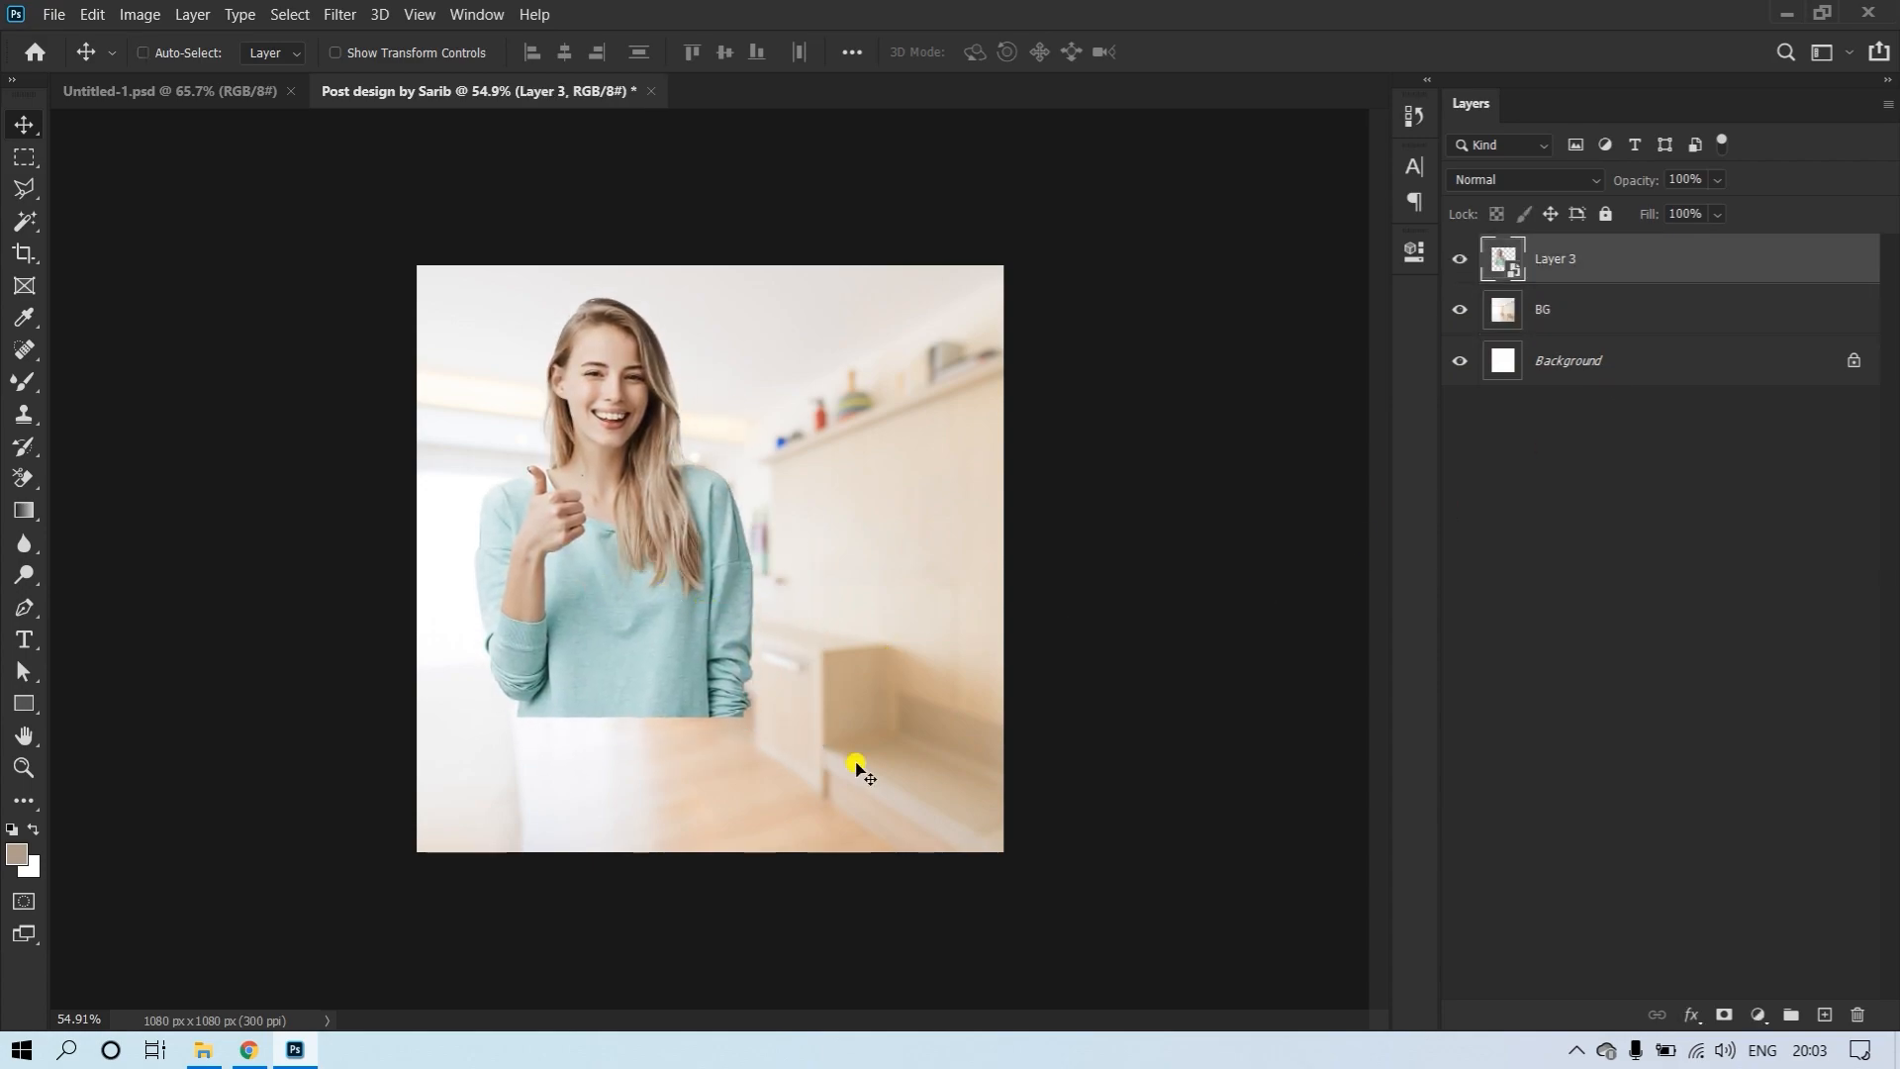
drag(806, 730, 1001, 712)
key(ctrl+0)
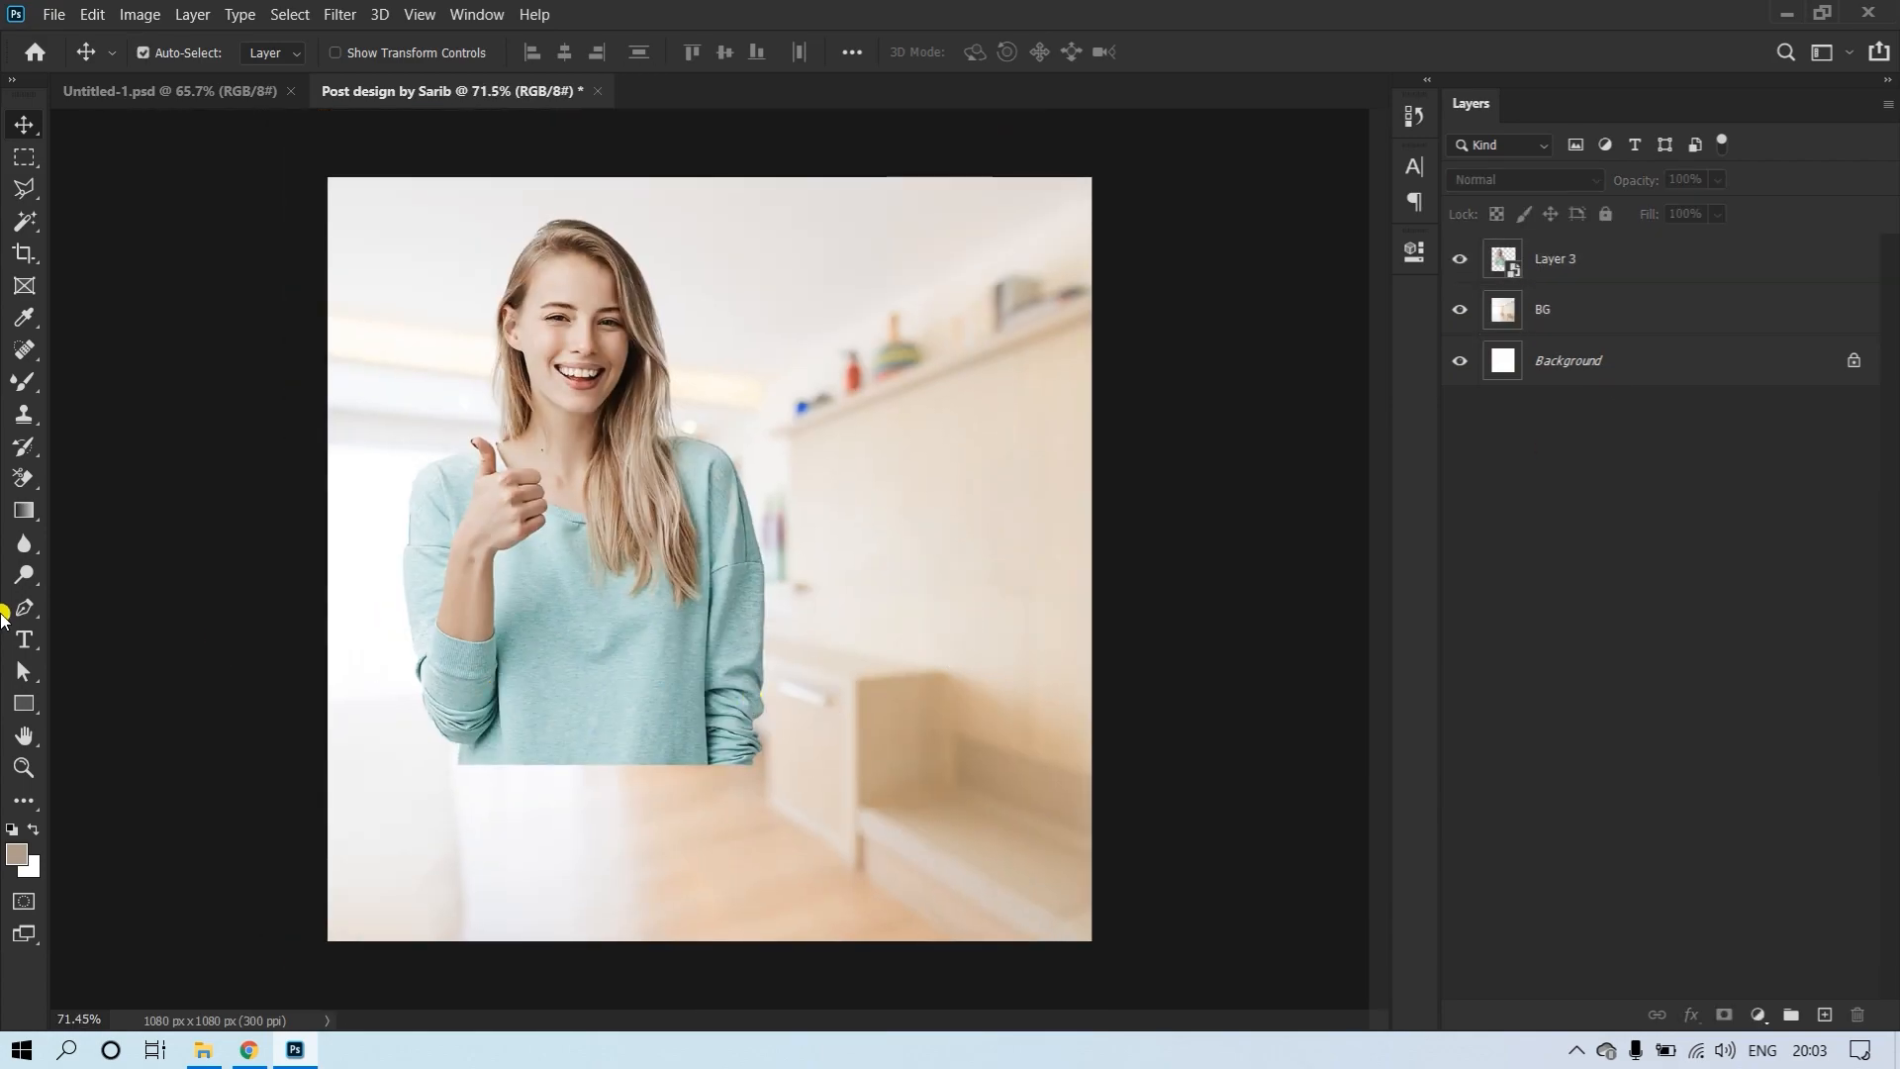
Draw a closed four-point Pen path with a slightly sloping upper edge across the lower canvas and convert it into a shape
click(25, 606)
scroll(648, 613, down, 3)
click(357, 648)
click(1039, 685)
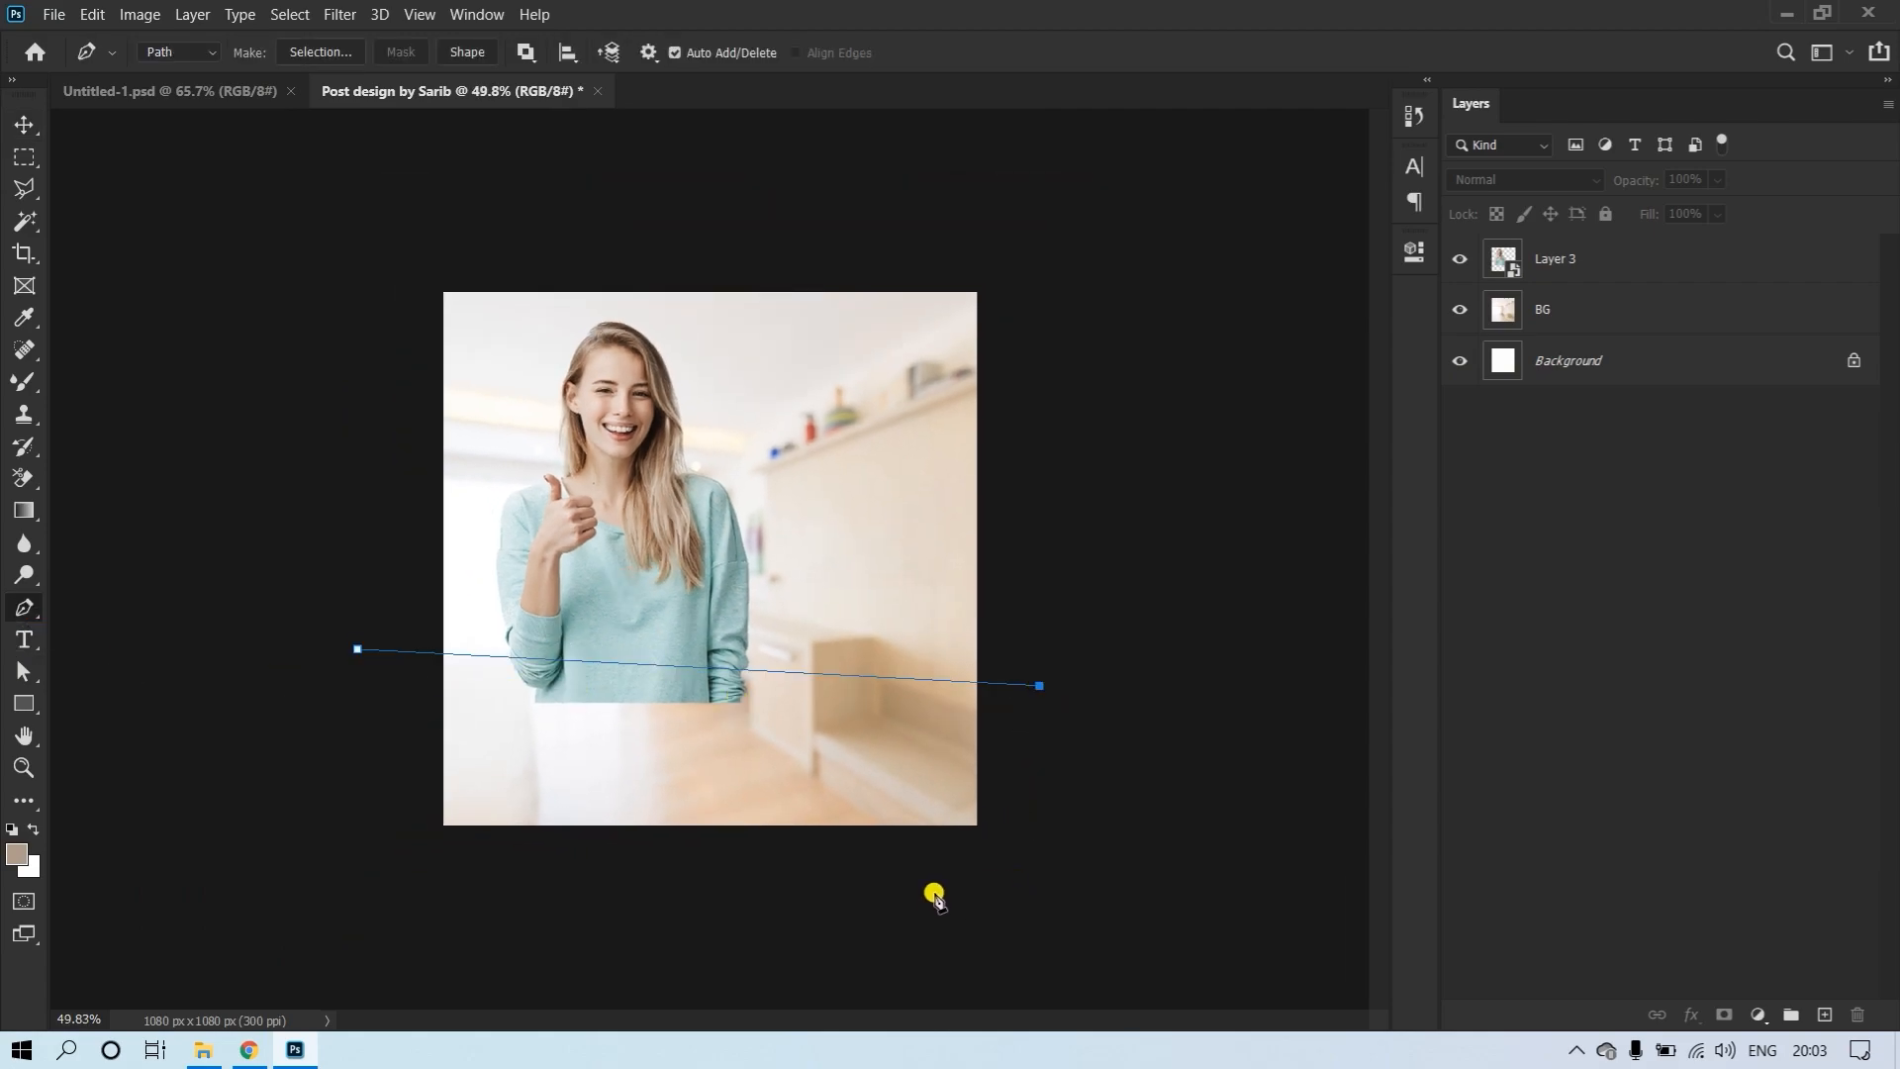
click(371, 871)
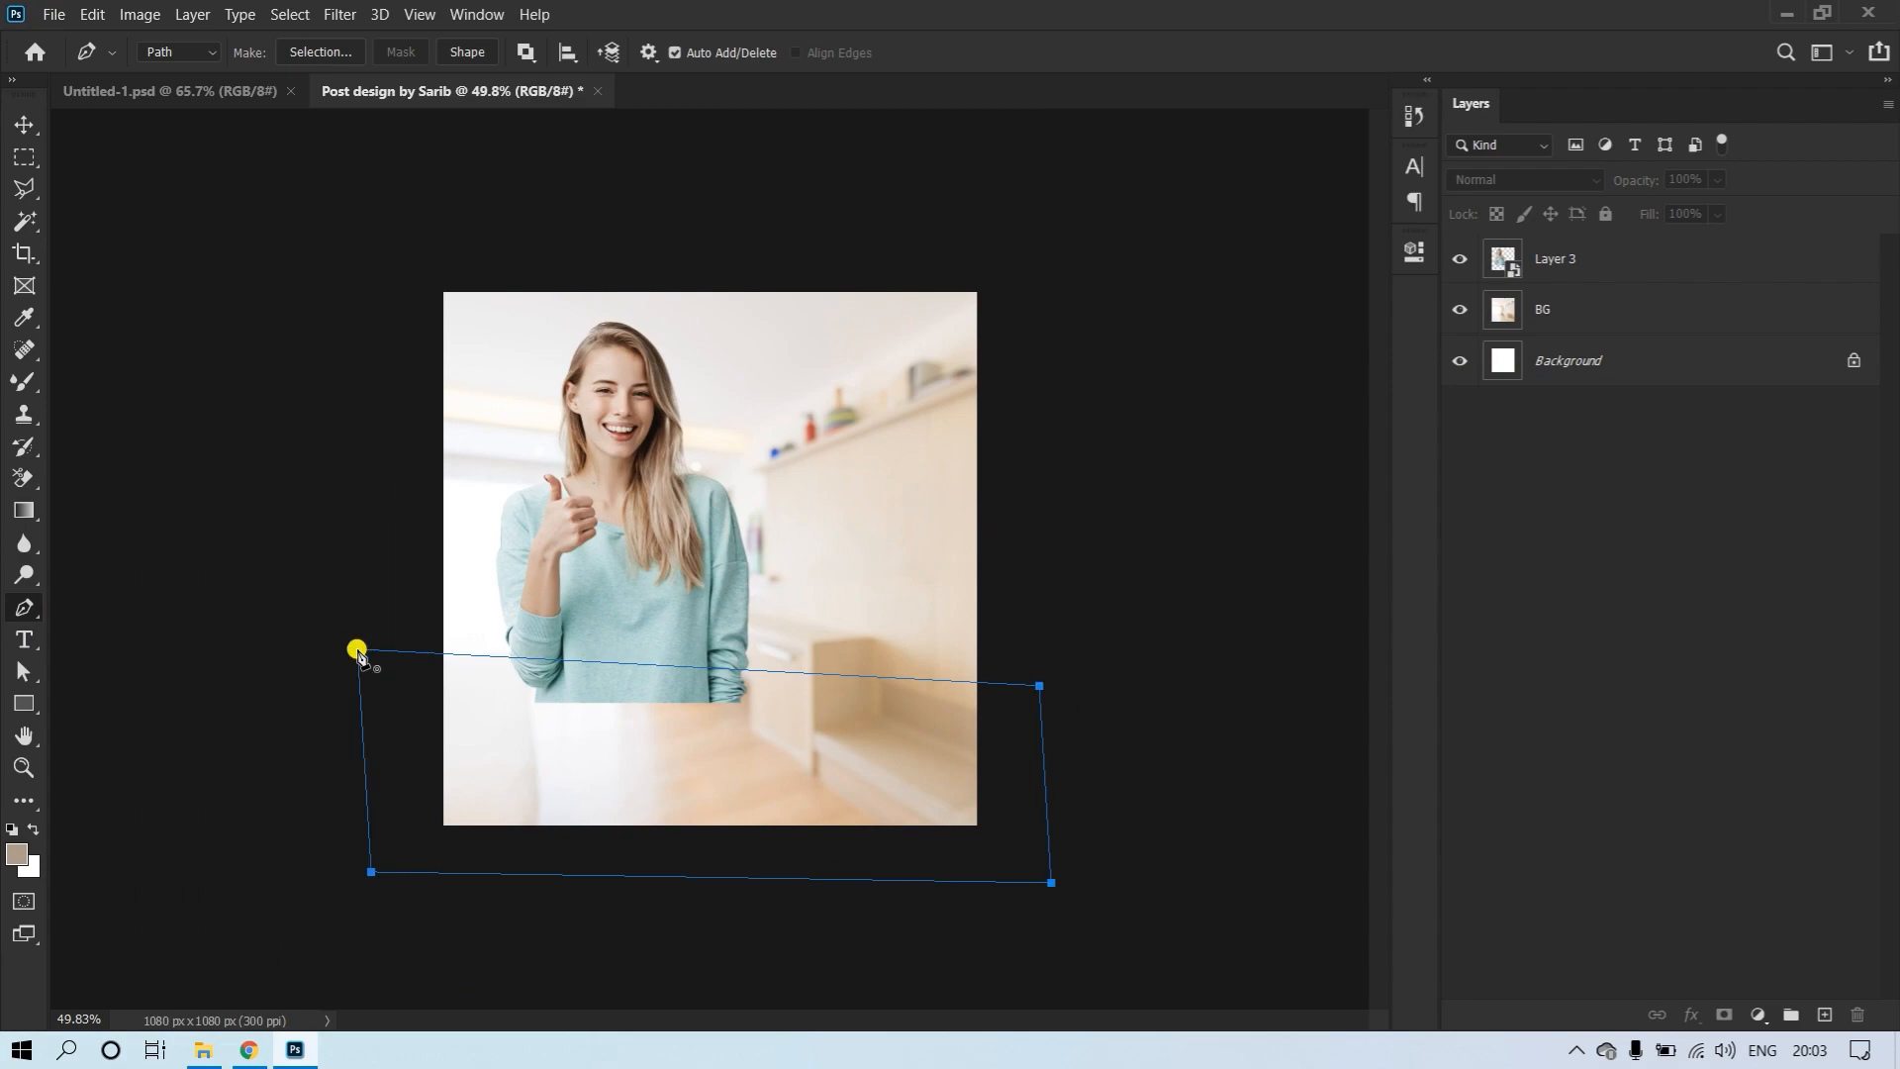
click(467, 52)
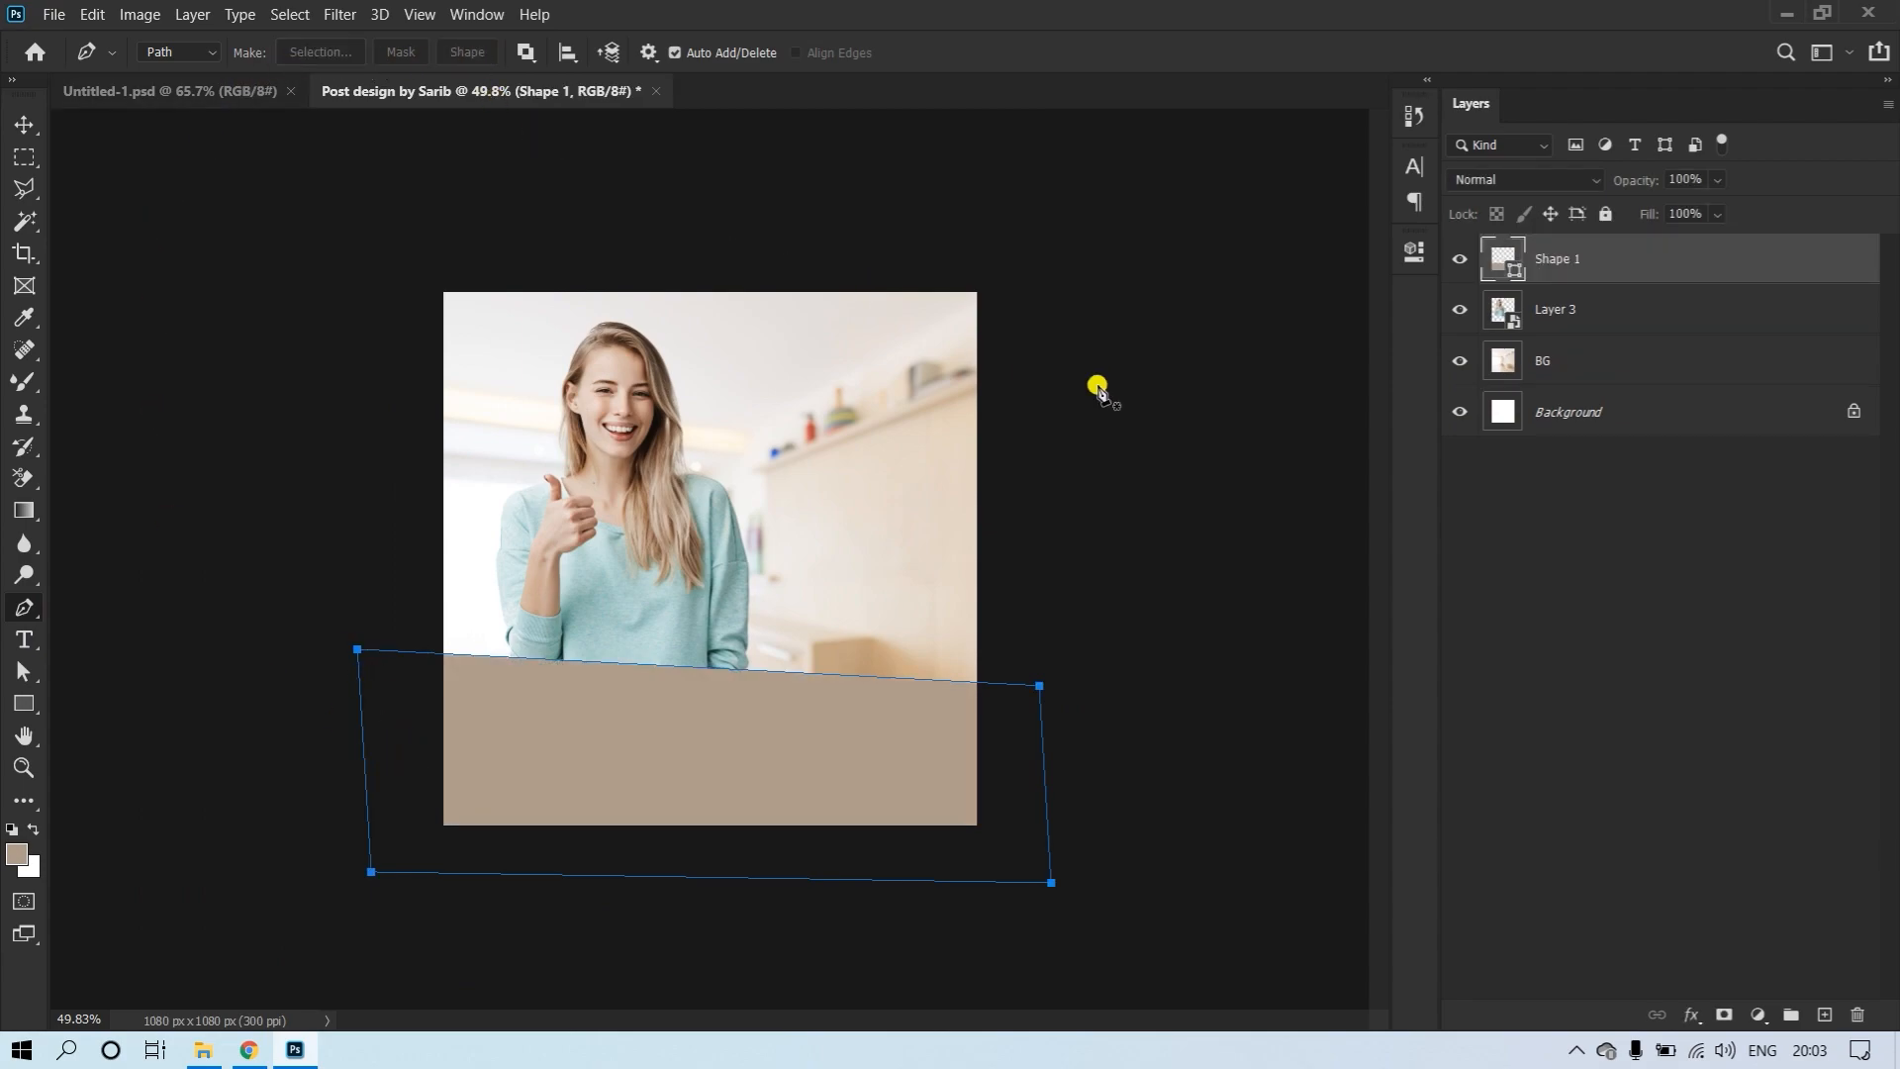
Recolour the new shape to white, ffffff
double_click(1516, 267)
text(ffffff)
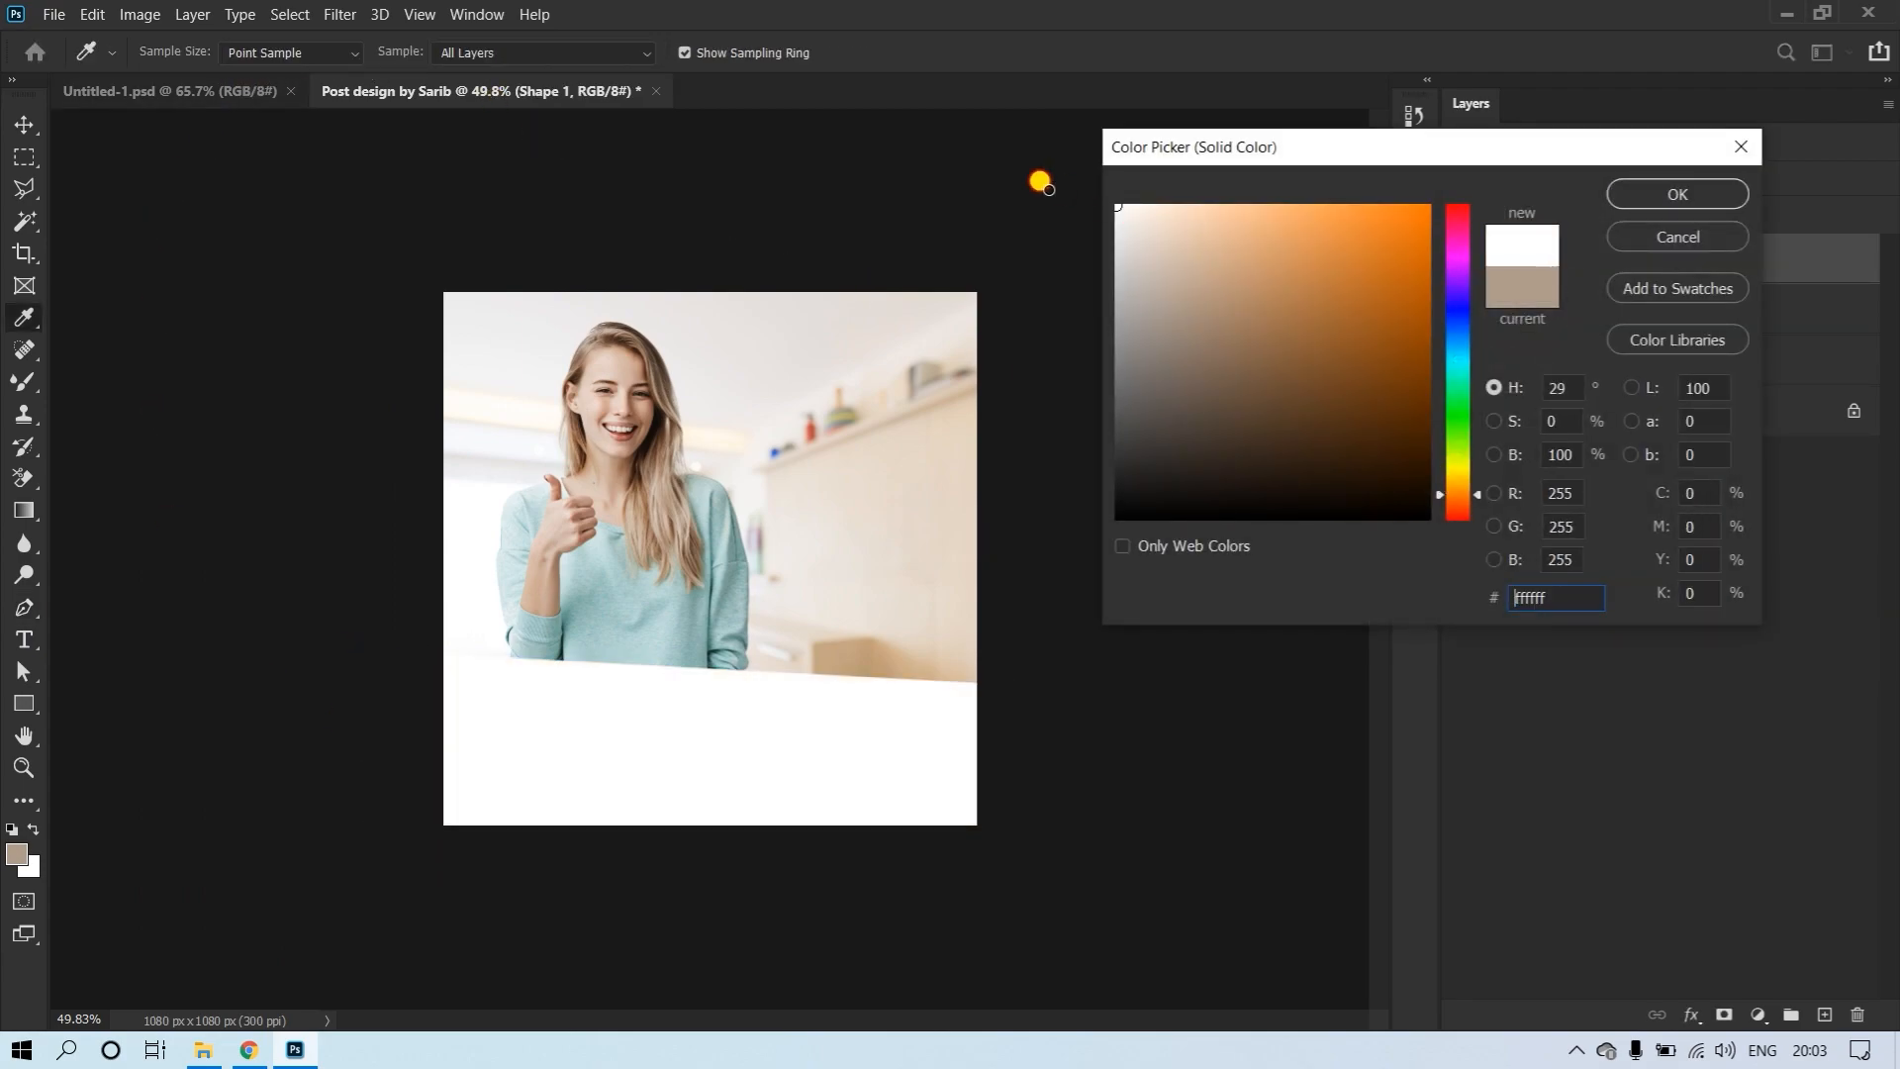
click(1672, 195)
key(v)
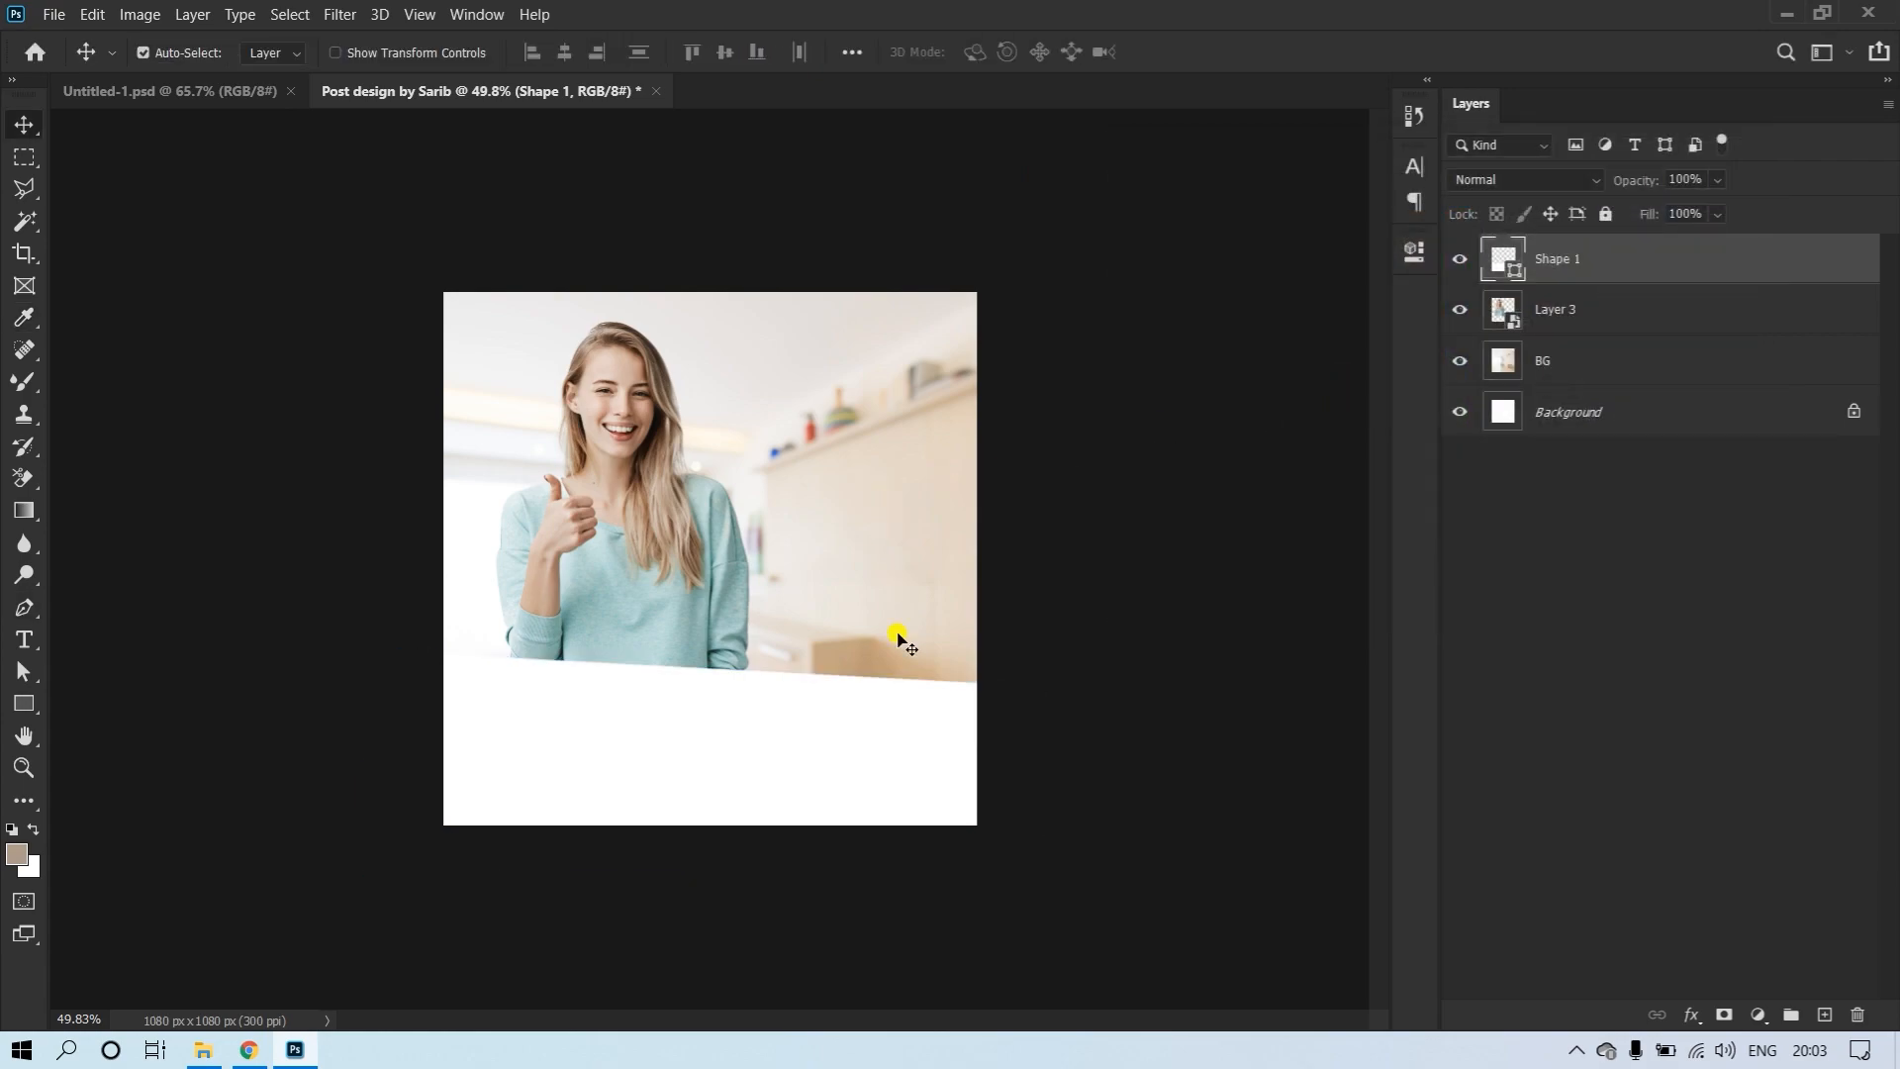
Lower the white shape's upper-right anchor point with Direct Selection so its upper edge slopes down more steeply
key(ctrl+plus)
key(a)
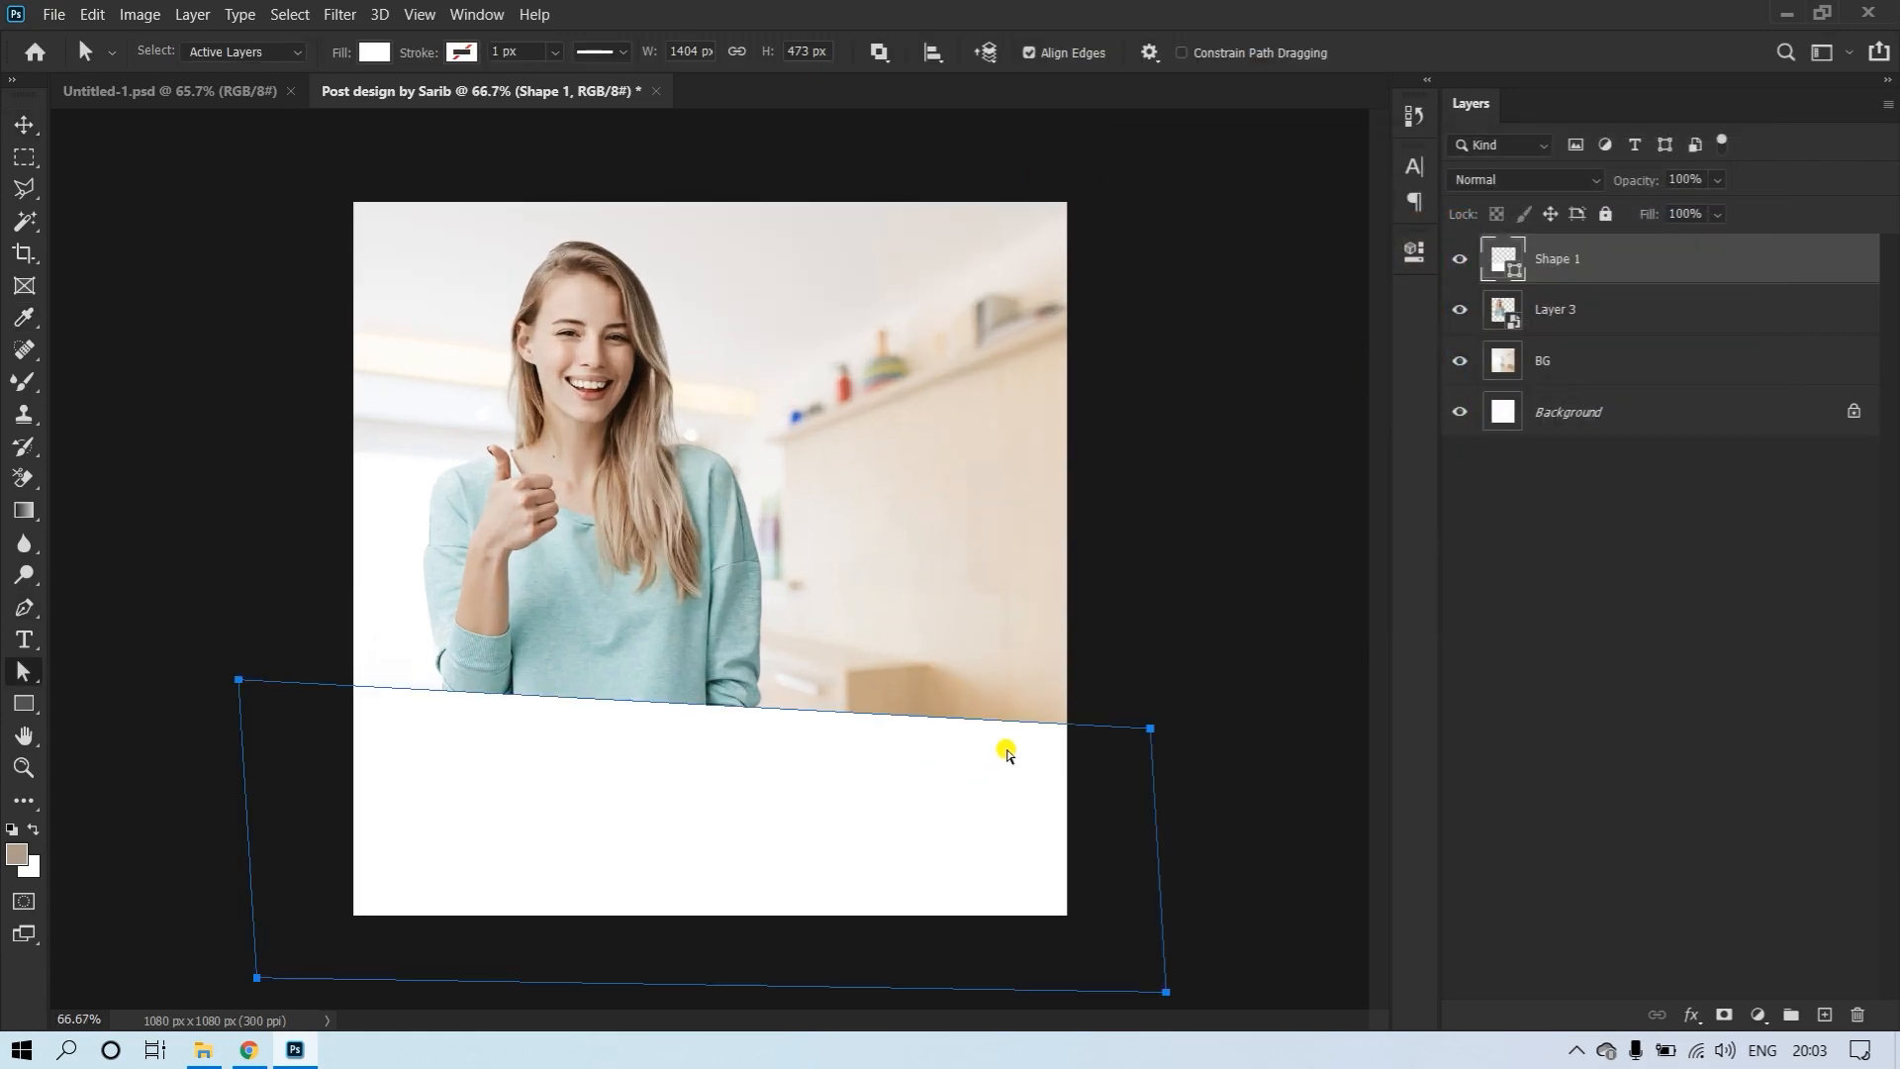
click(1159, 728)
click(1149, 730)
right_click(20, 676)
click(170, 701)
drag(1154, 727, 1150, 779)
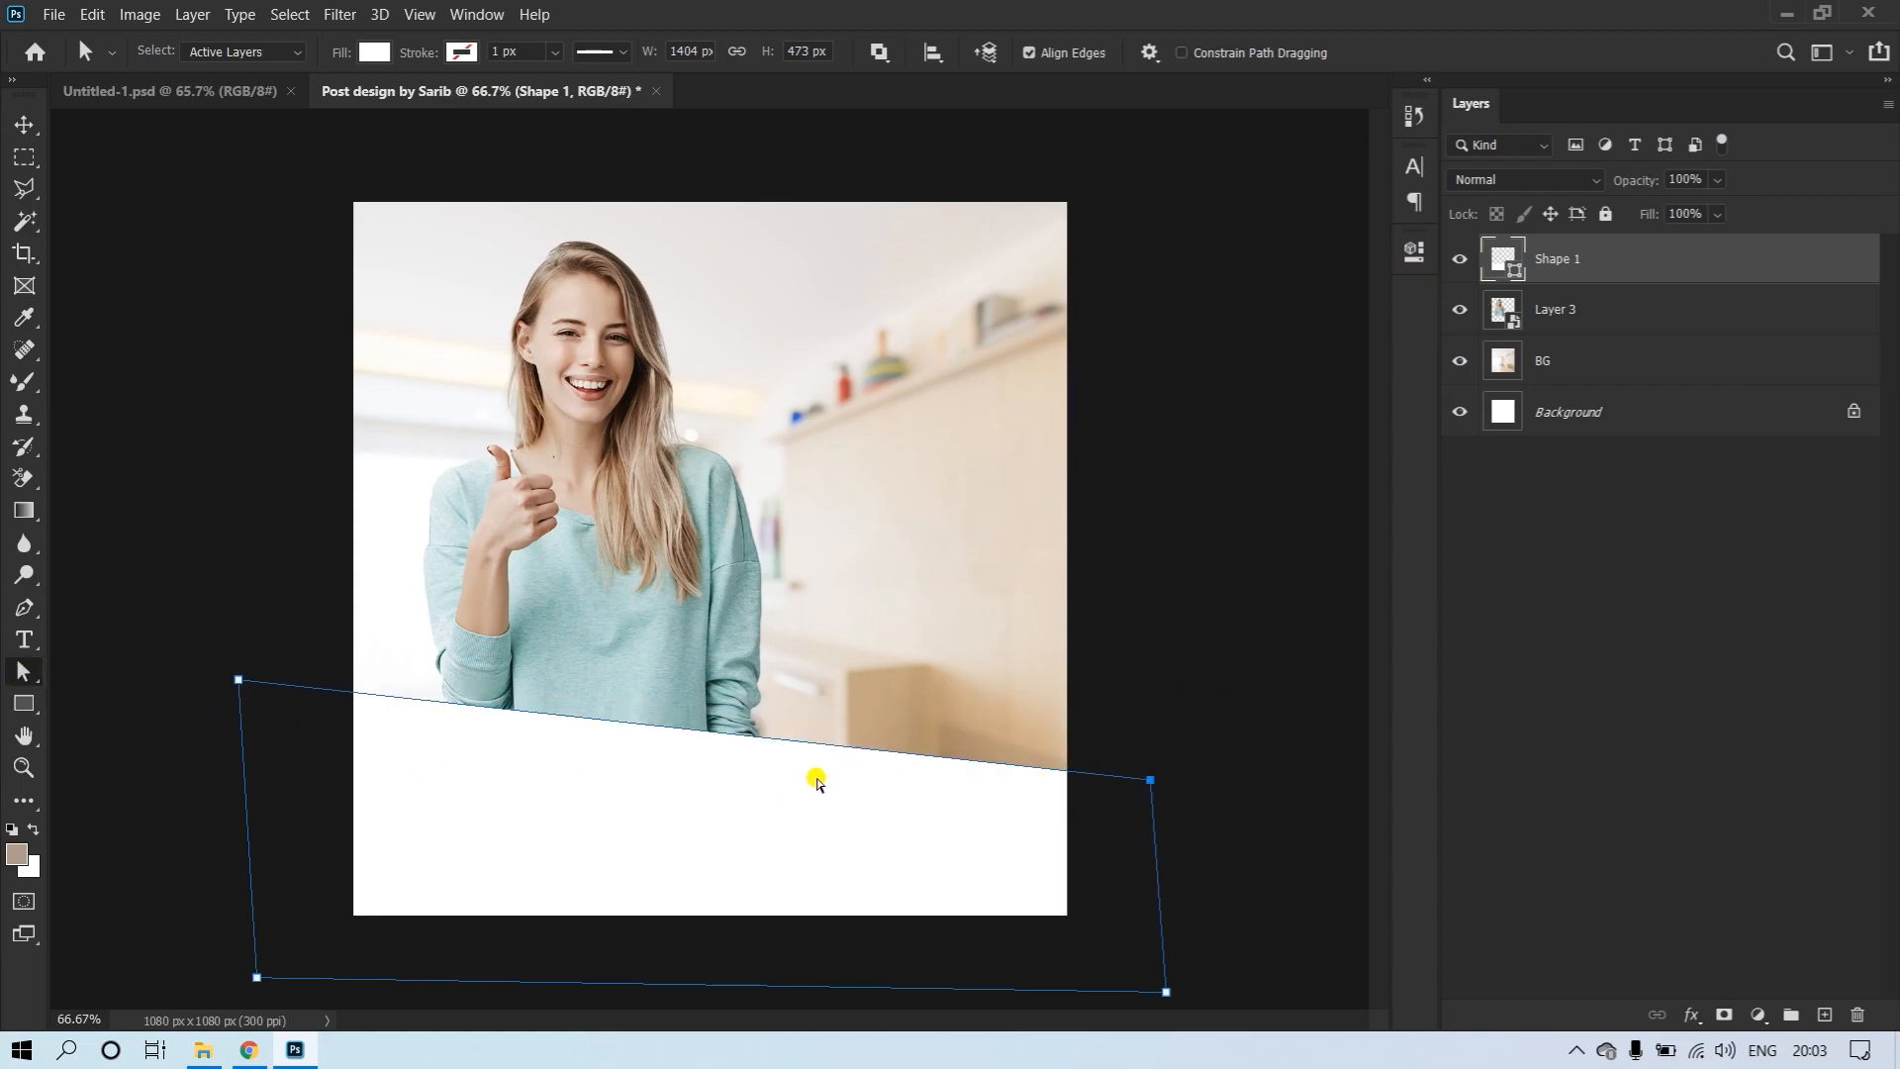
click(1232, 673)
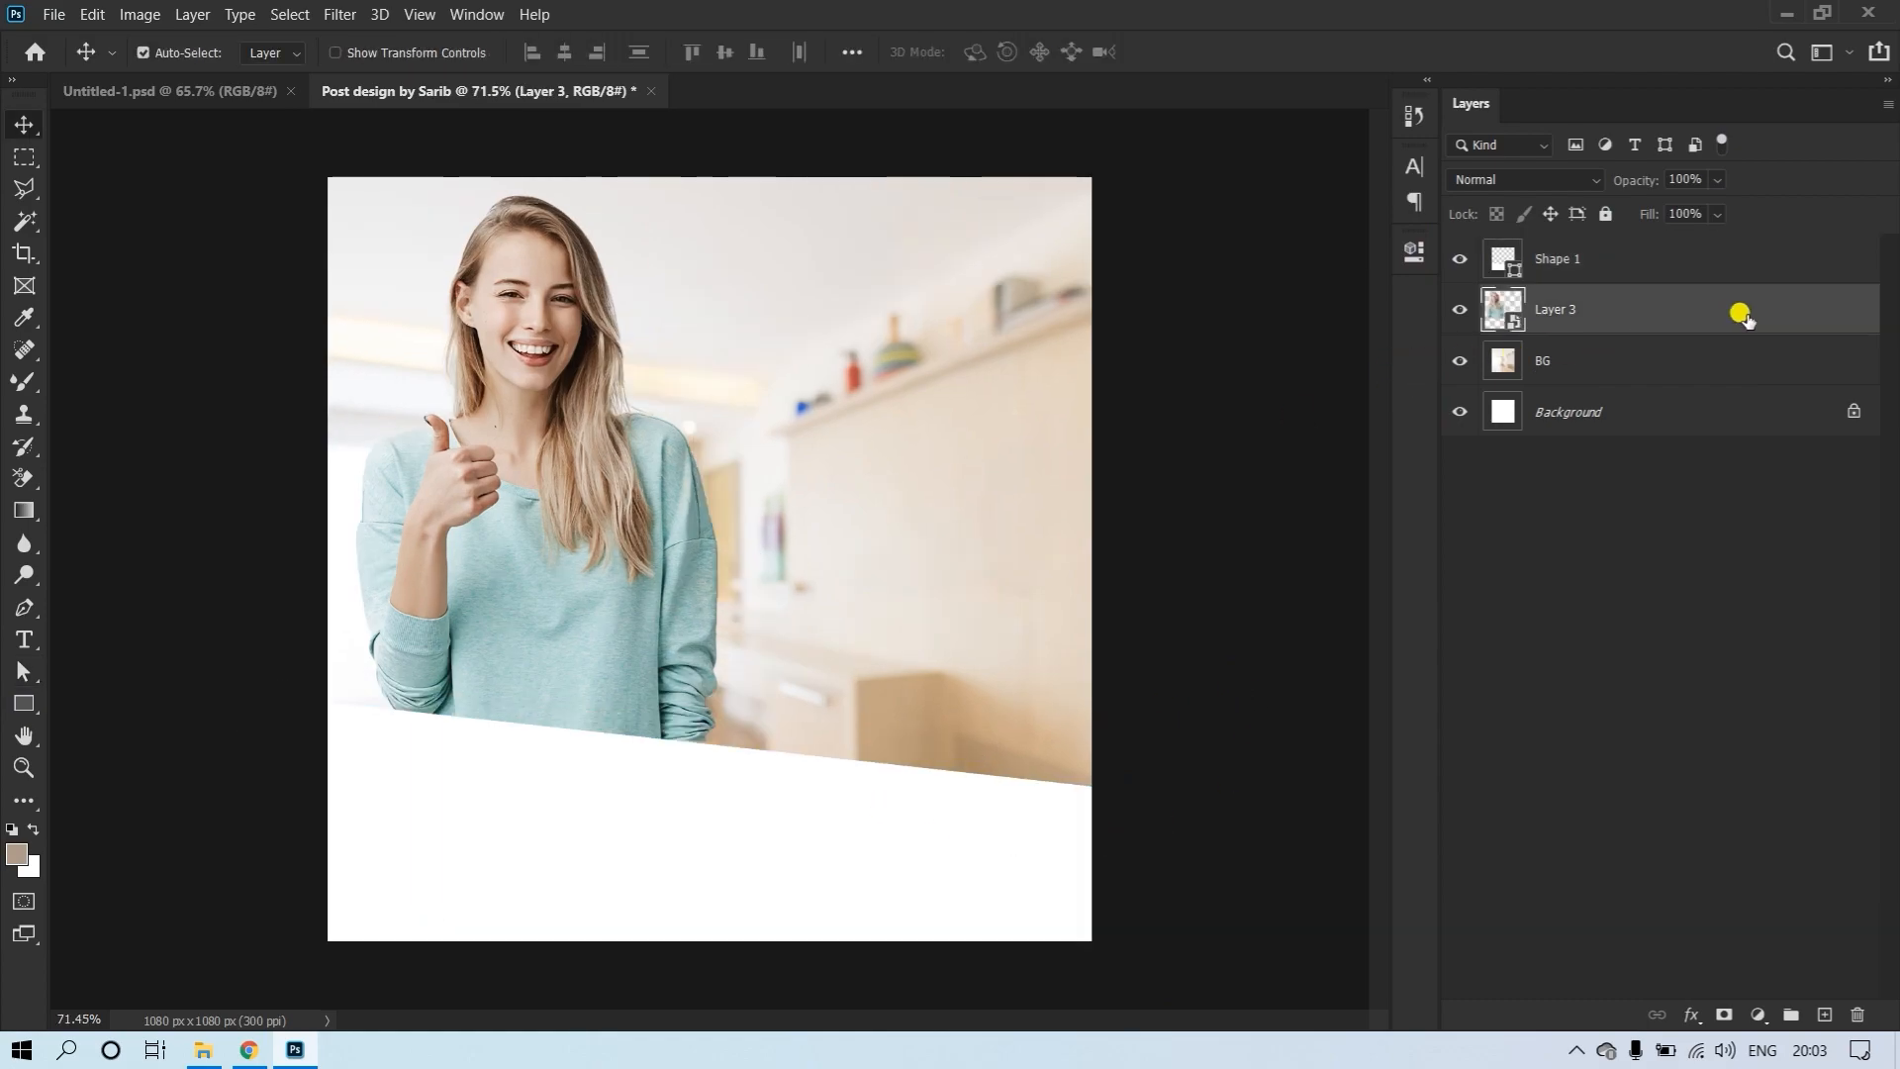
Duplicate the girl's layer, place the copy above the white shape and flip it vertically
drag(1741, 313, 1825, 1016)
drag(1687, 307, 1683, 259)
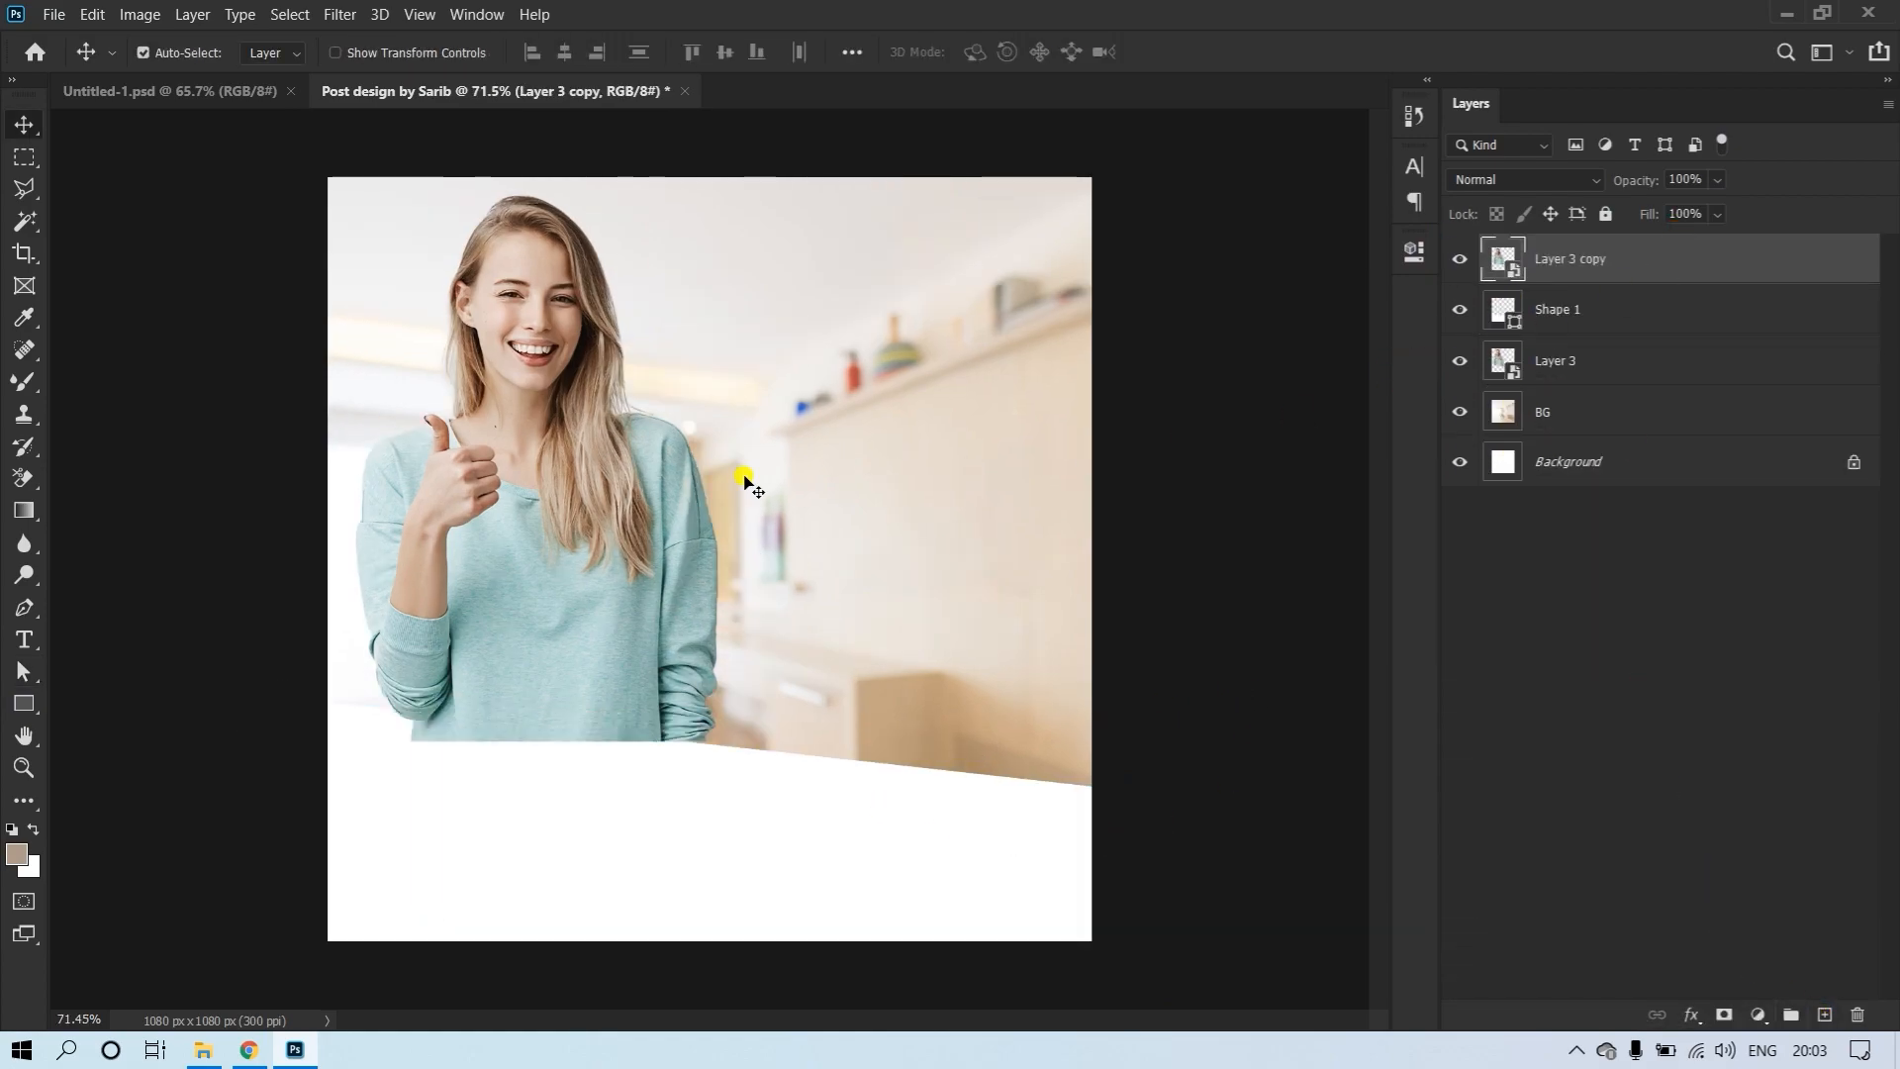
key(ctrl+t)
right_click(592, 496)
click(707, 906)
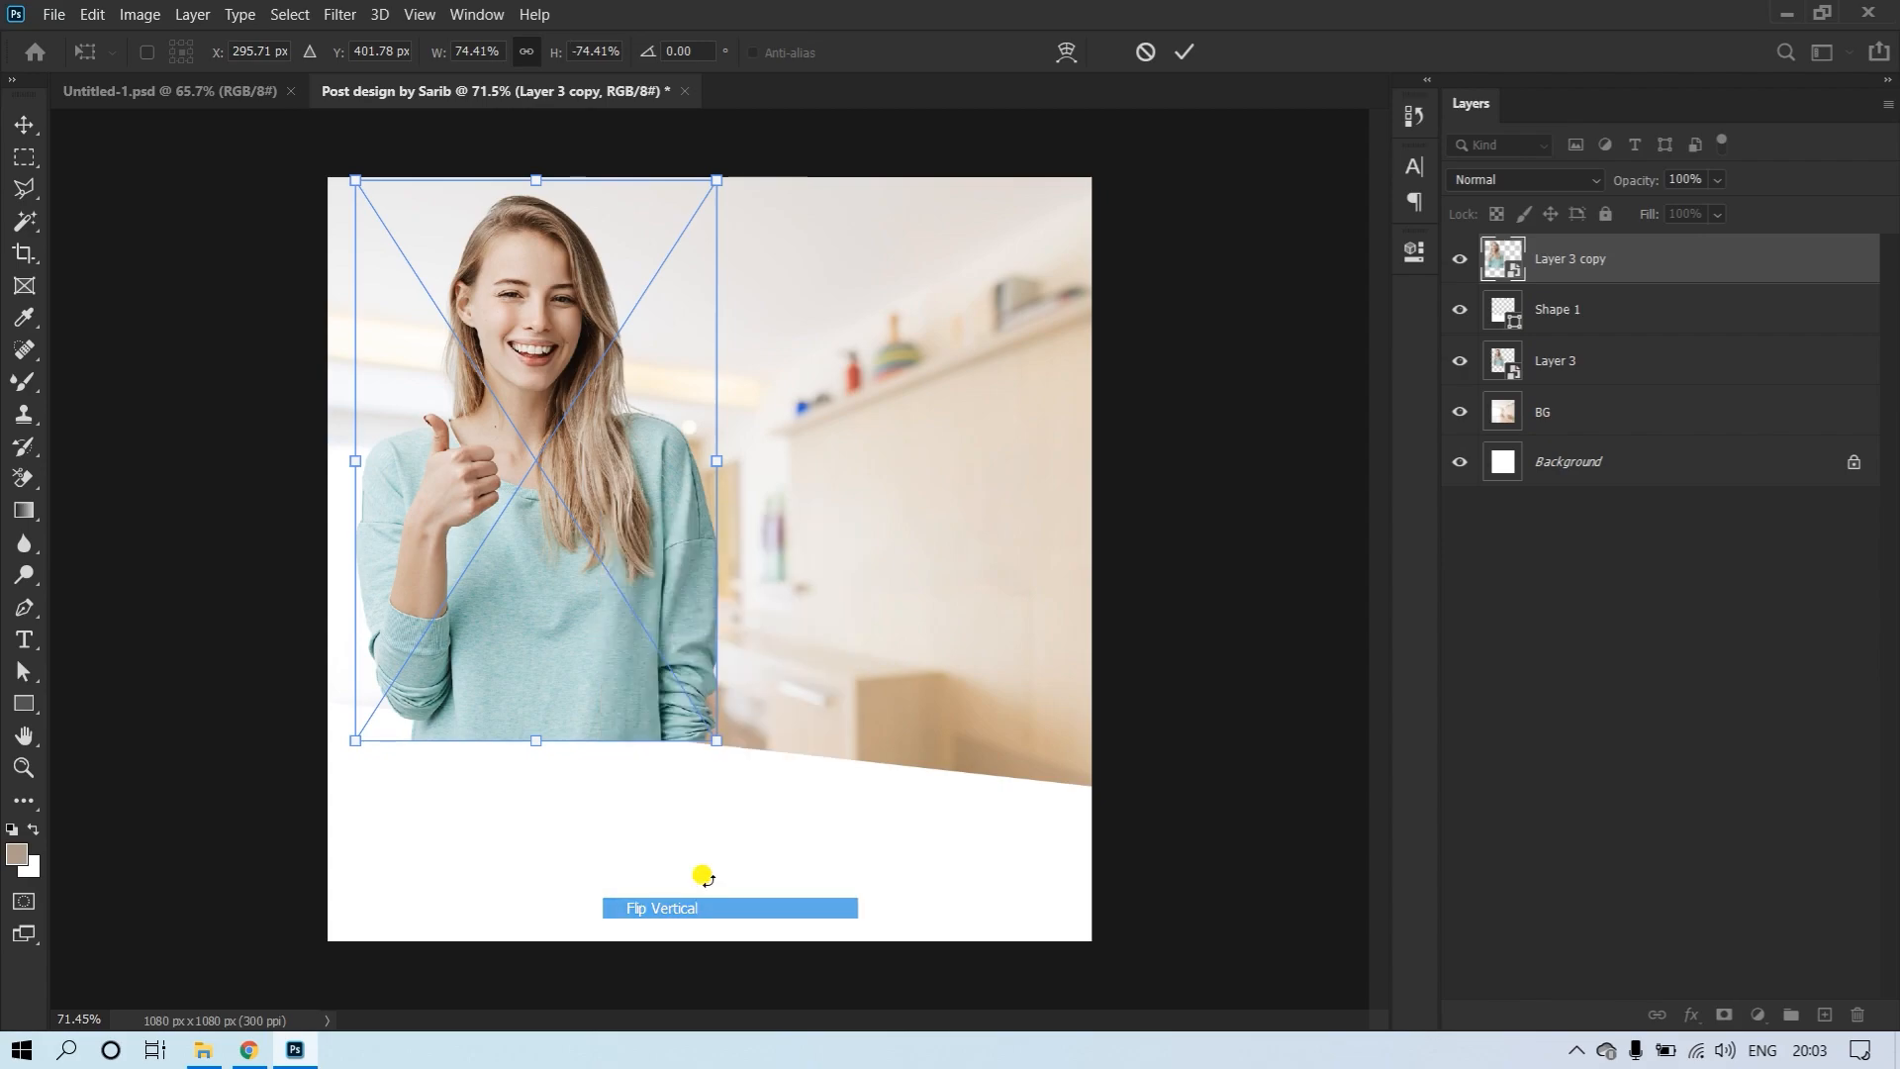
click(1184, 52)
Move the flipped copy down so it meets the girl's lower edge like a mirror reflection
drag(778, 392, 701, 926)
scroll(616, 821, up, 3)
drag(809, 776, 848, 607)
drag(938, 487, 948, 478)
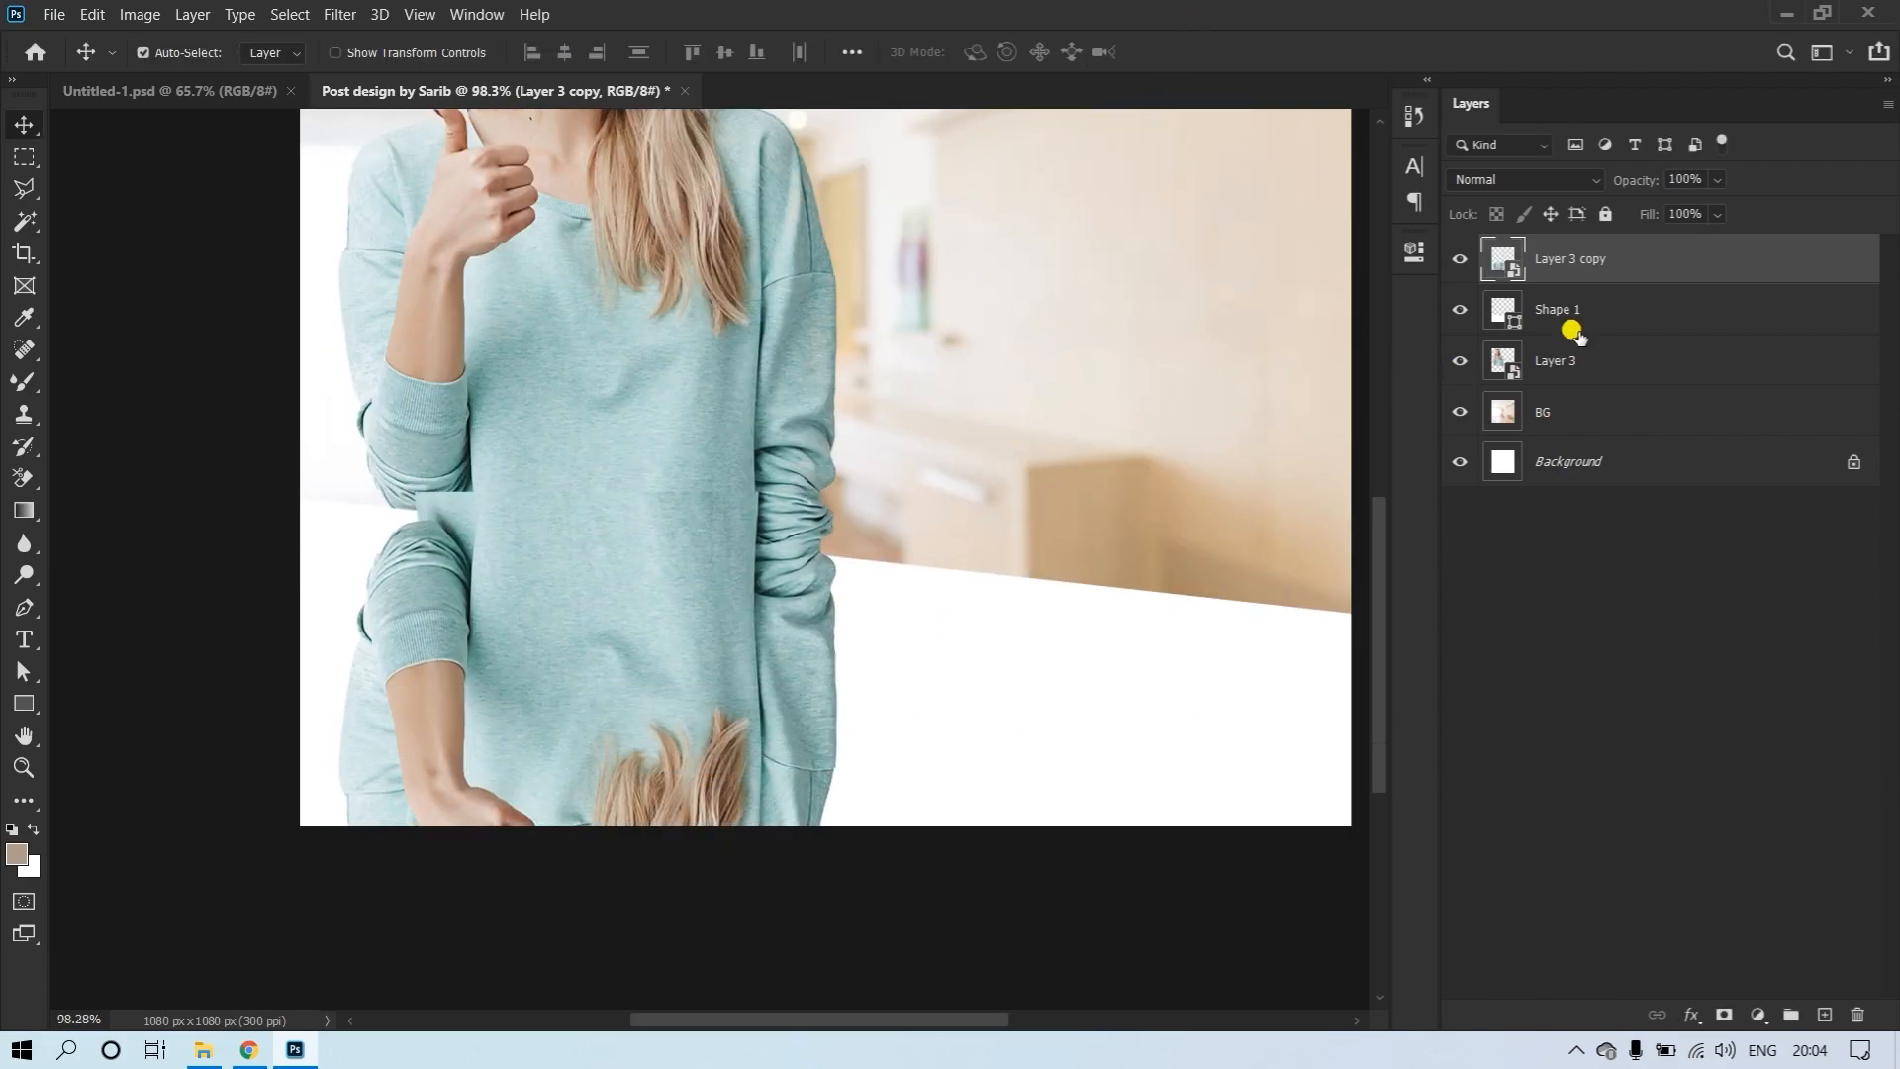
Clip the flipped copy to the white shape, nudge it slightly down and set its opacity to 11%
alt+click(1619, 277)
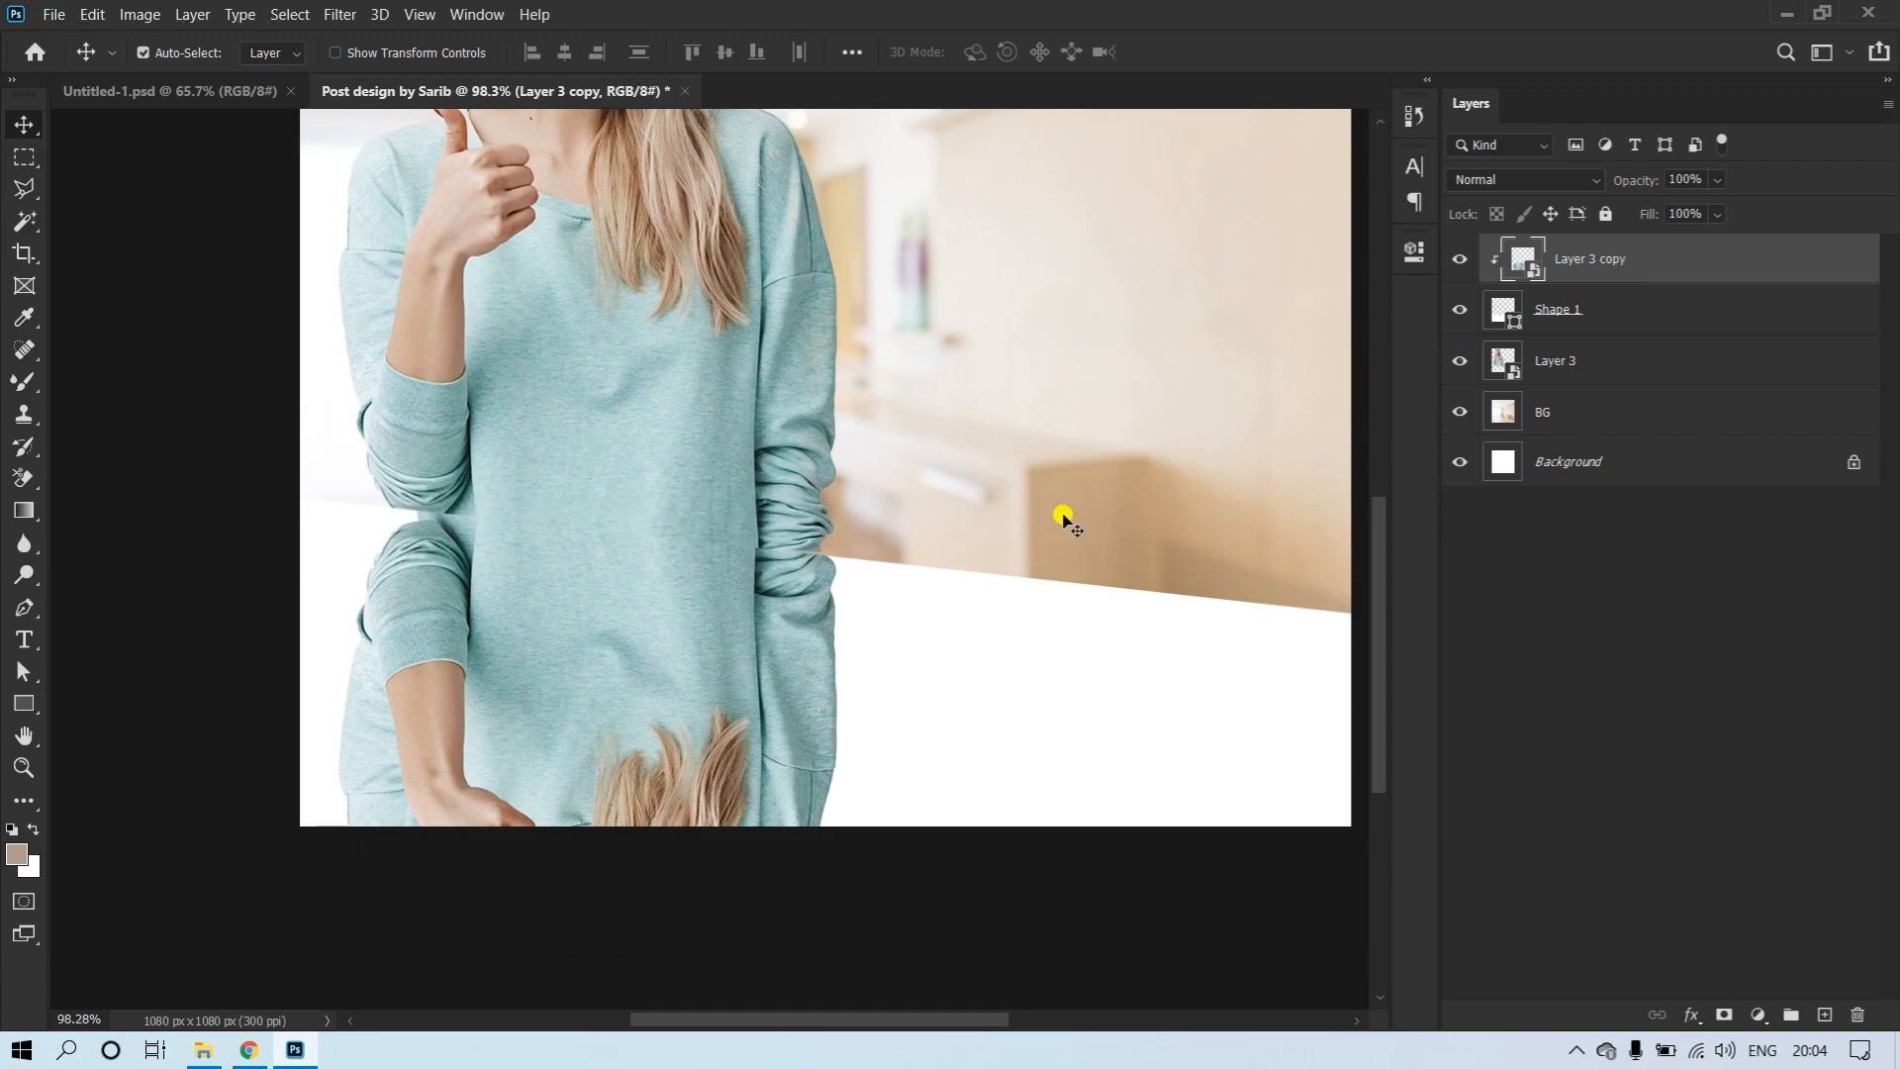
drag(970, 584, 1018, 594)
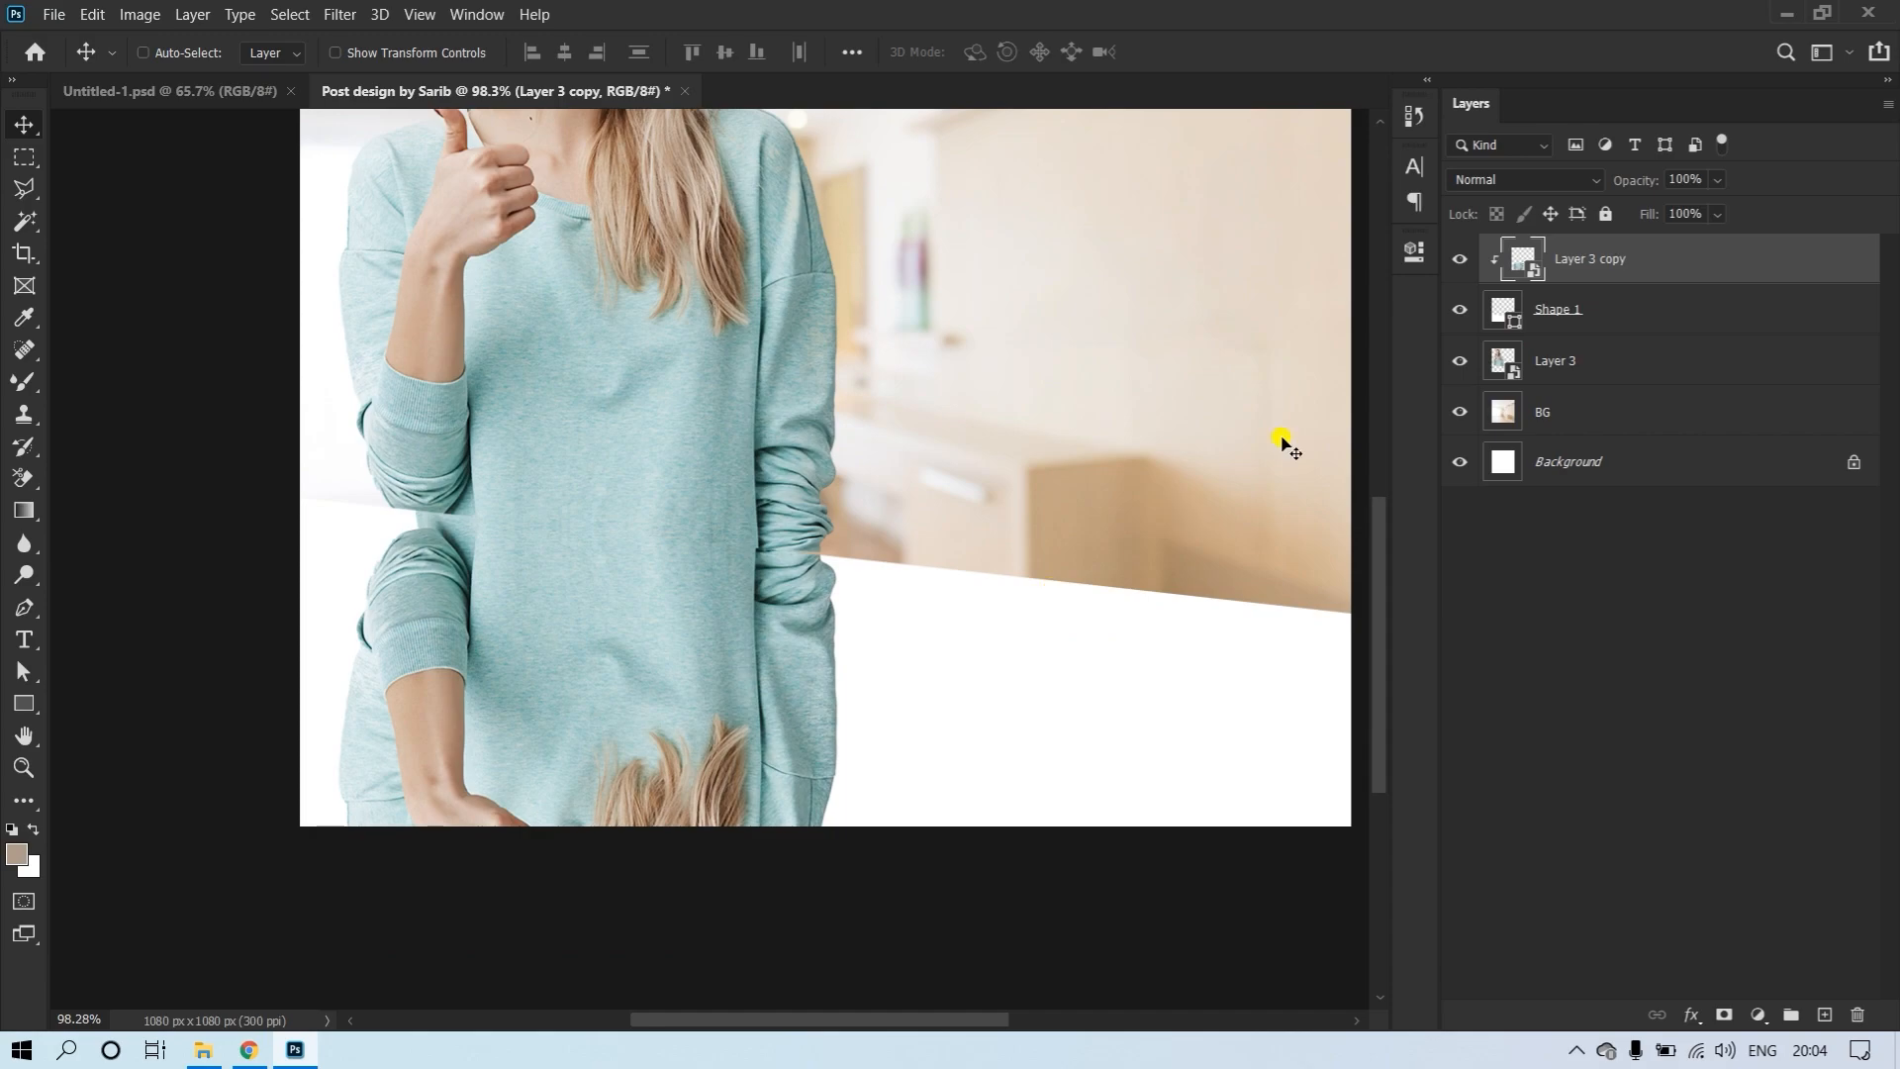
drag(1638, 181, 1537, 184)
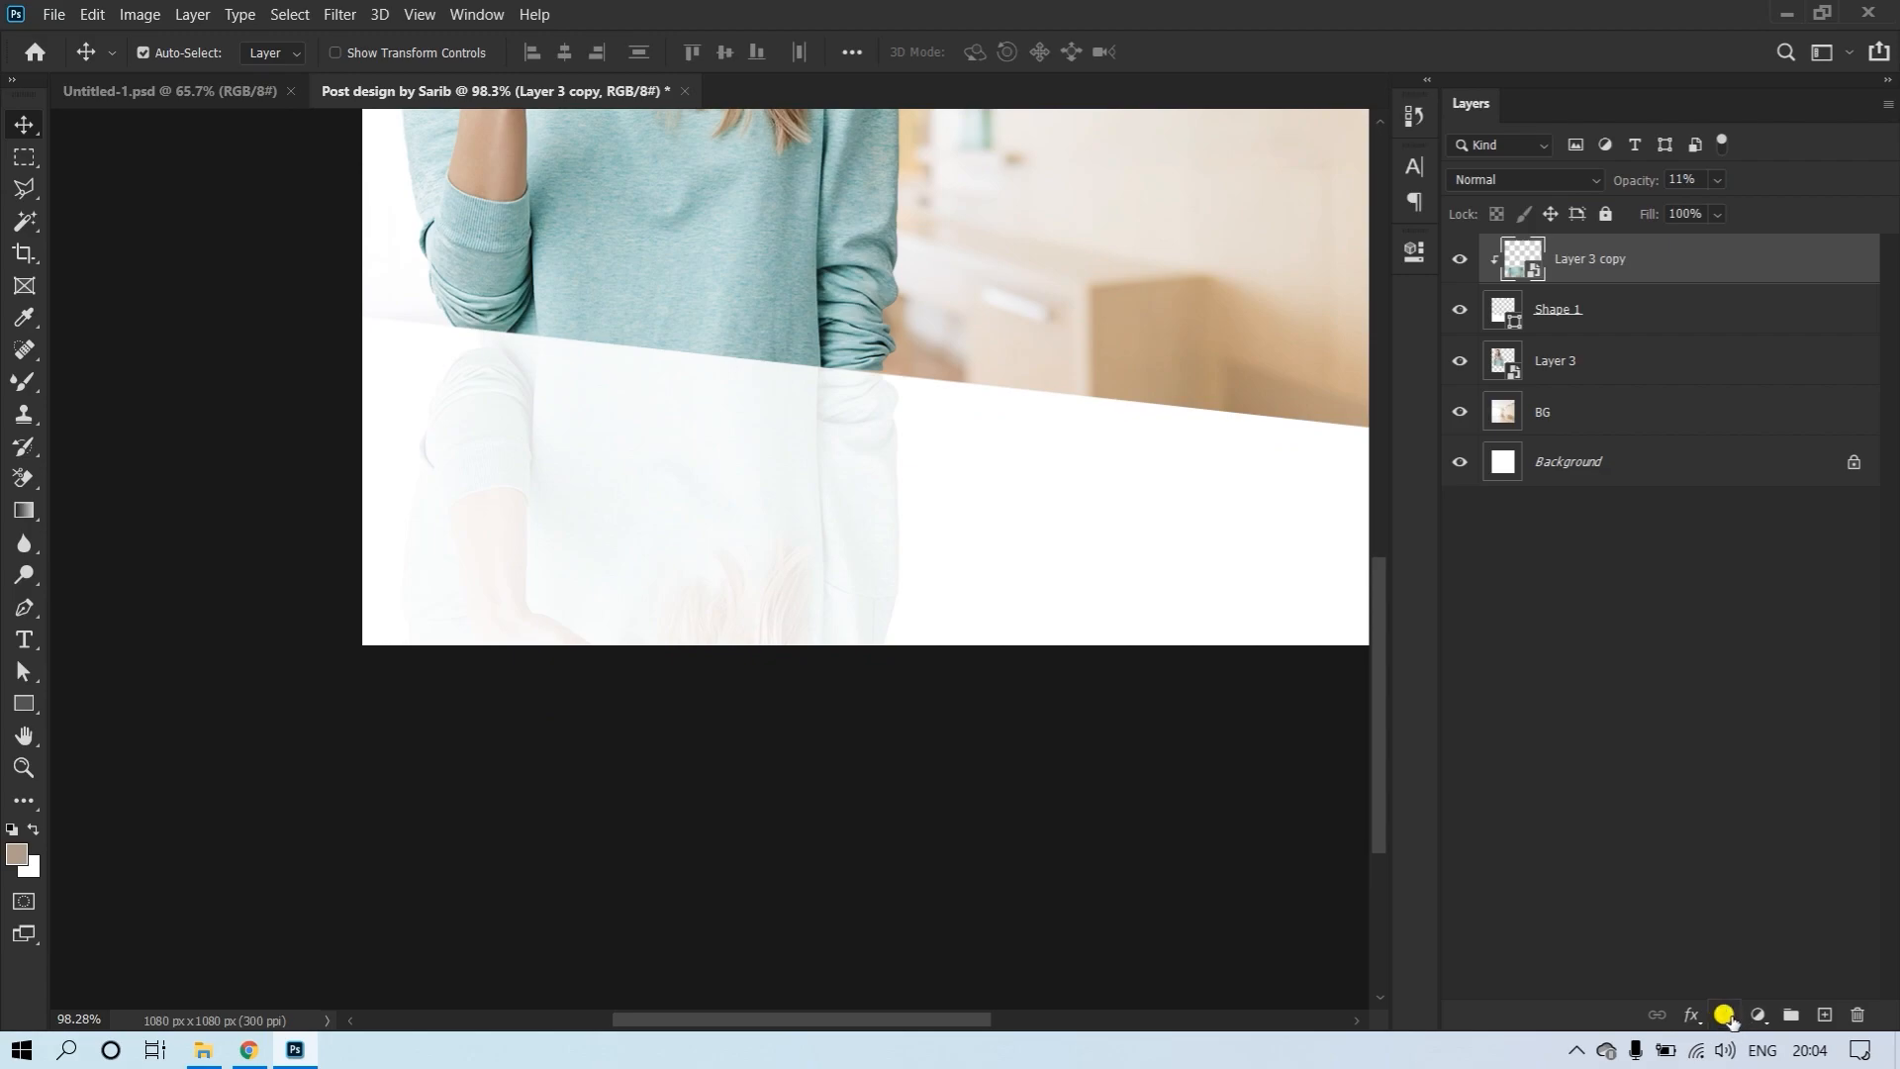
Add a layer mask to the reflection and fade out its lower part with a large soft black brush
click(1724, 1015)
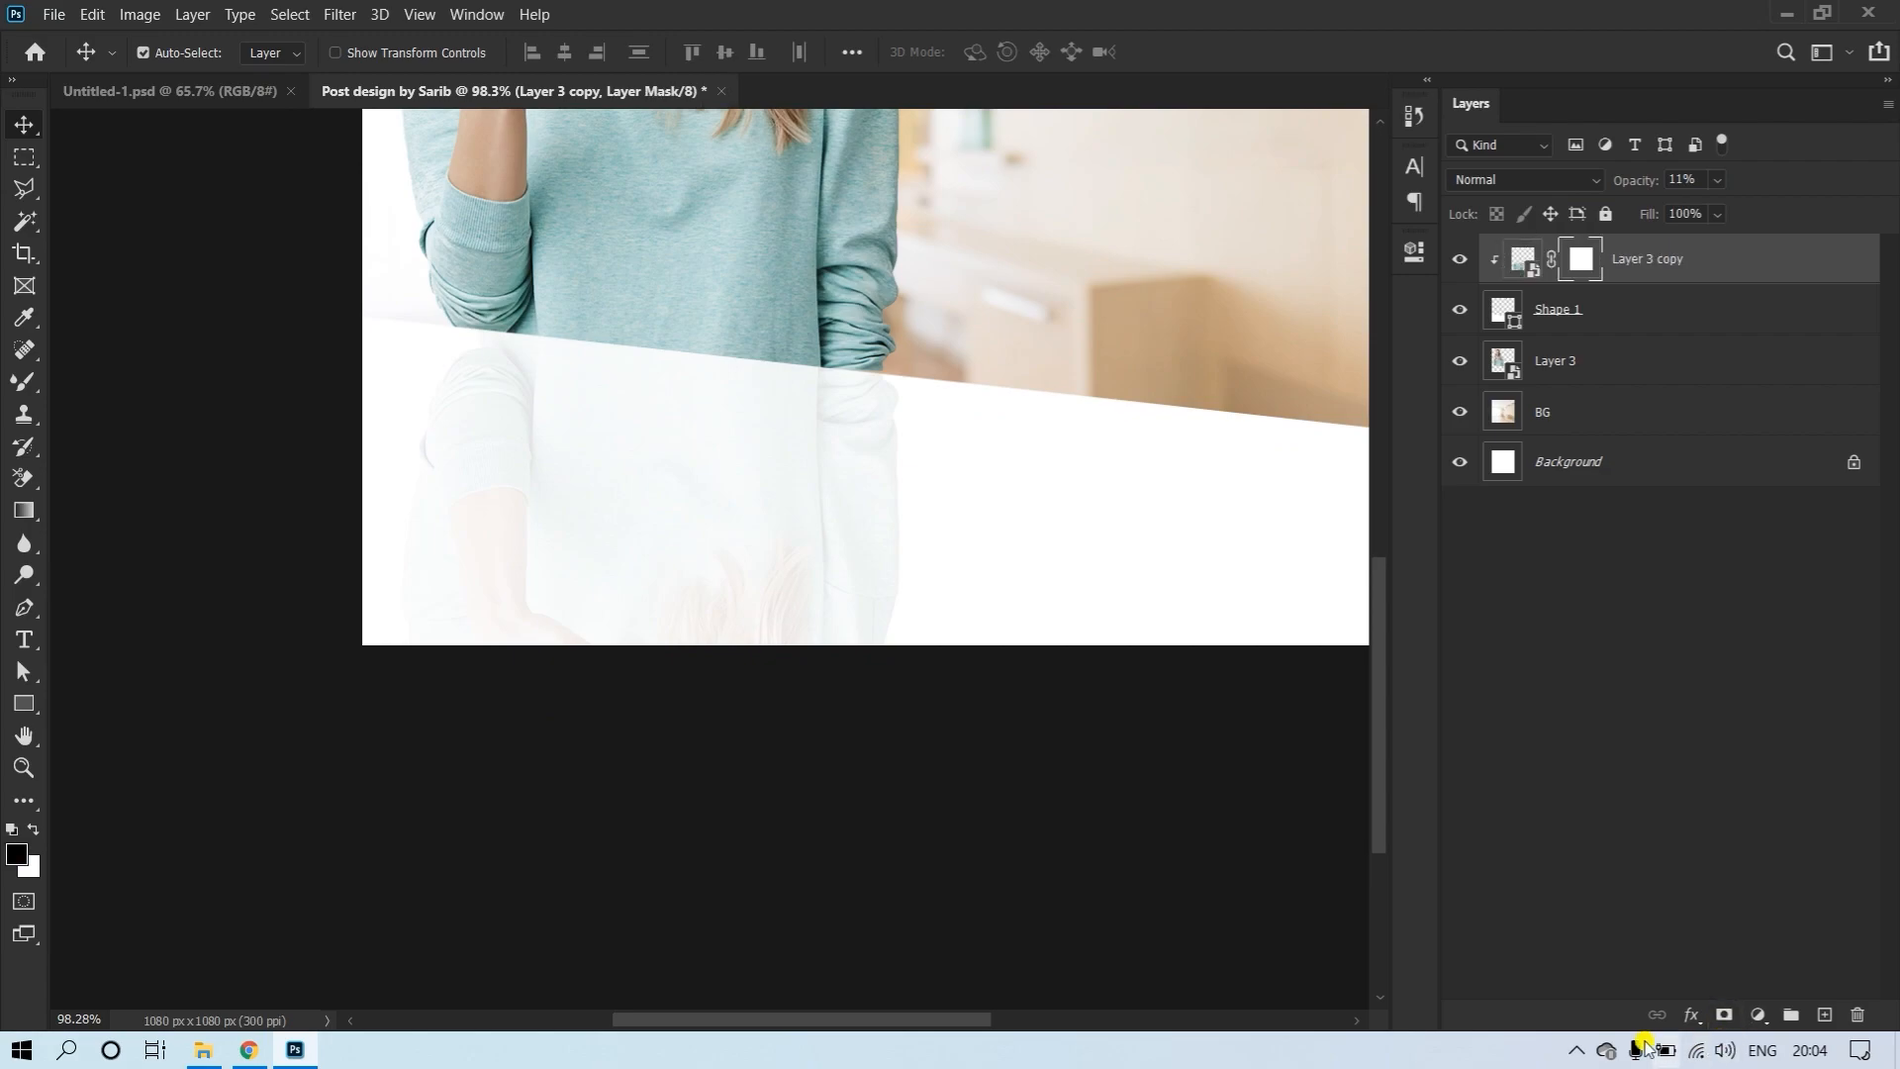
right_click(22, 384)
click(74, 386)
drag(425, 460, 689, 484)
right_click(683, 483)
drag(876, 596, 753, 604)
mouse_move(295, 724)
mouse_down()
mouse_move(359, 781)
mouse_move(584, 763)
mouse_up()
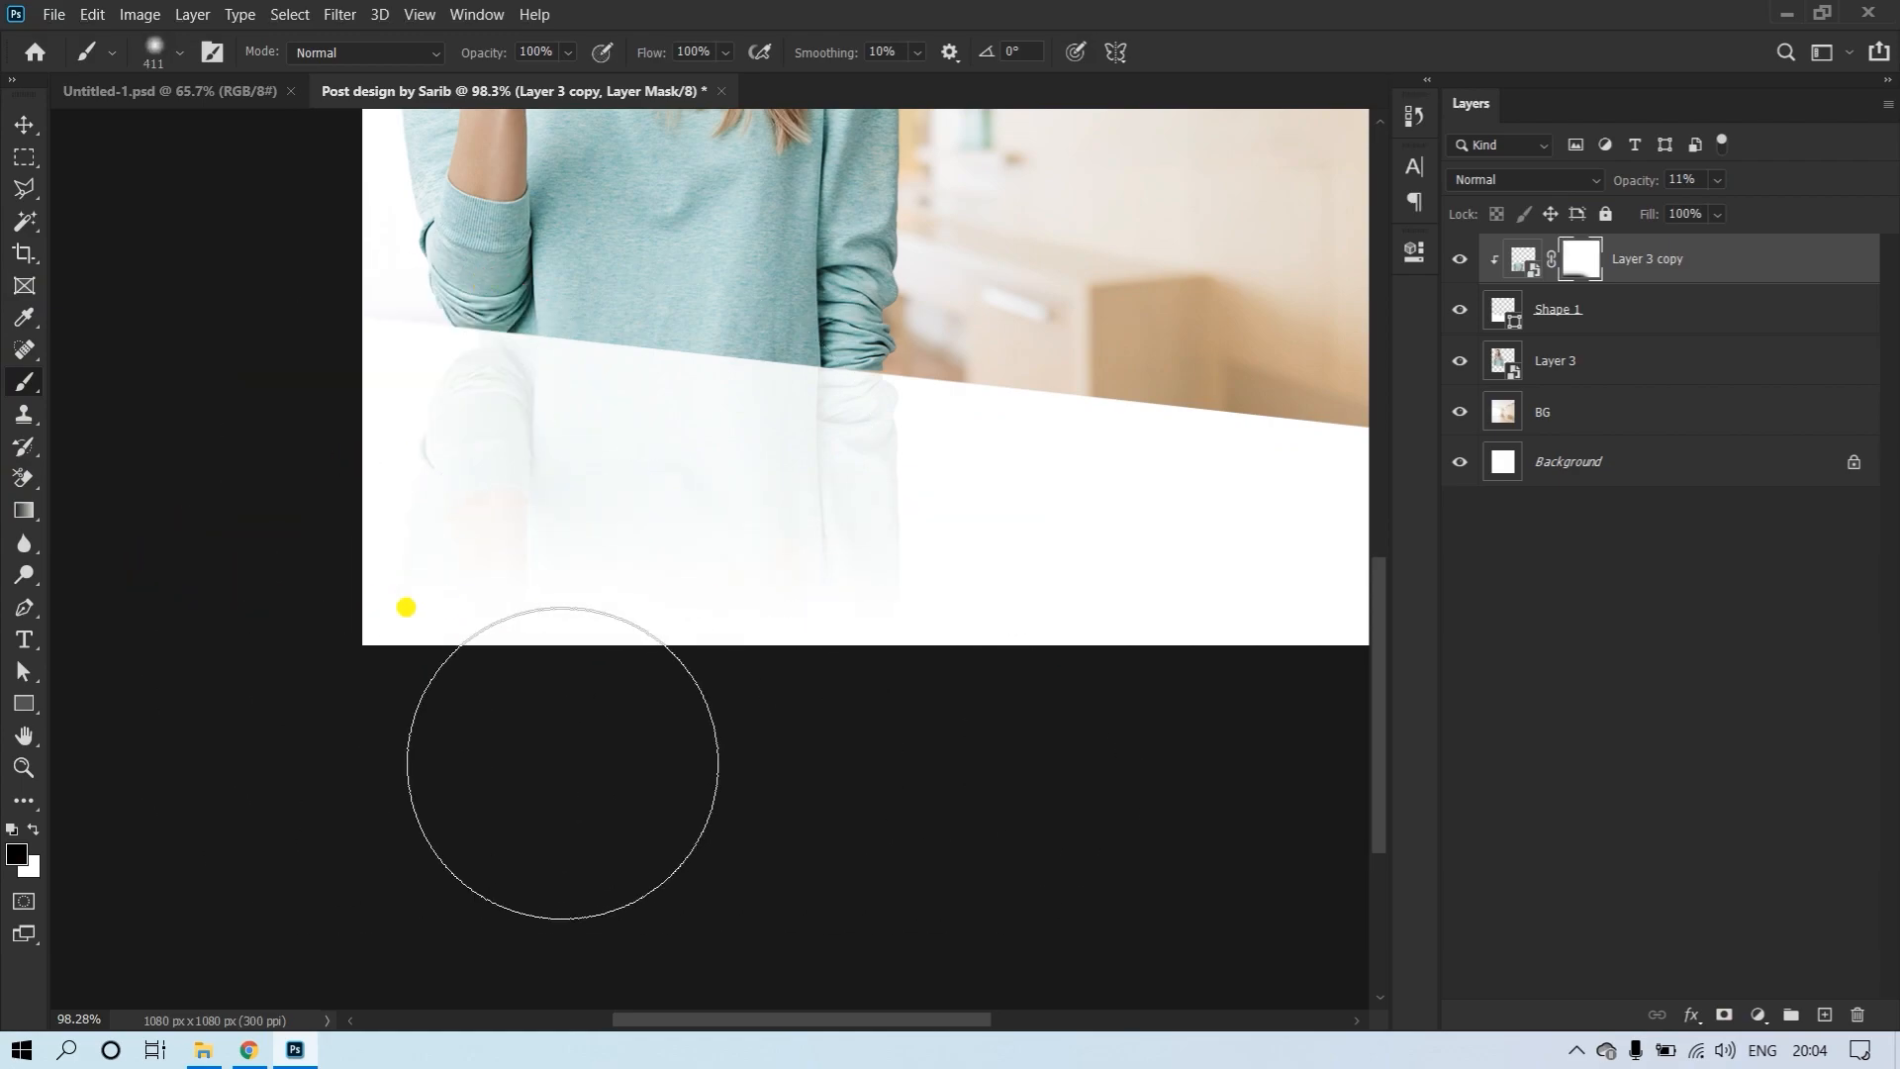
mouse_move(297, 700)
mouse_down()
mouse_move(884, 714)
mouse_move(387, 714)
mouse_move(938, 695)
mouse_move(350, 685)
mouse_move(548, 625)
mouse_move(955, 629)
mouse_move(102, 640)
mouse_move(987, 697)
mouse_move(705, 750)
mouse_move(661, 692)
mouse_up()
drag(582, 819, 637, 802)
key(v)
click(1459, 260)
click(1459, 260)
click(299, 726)
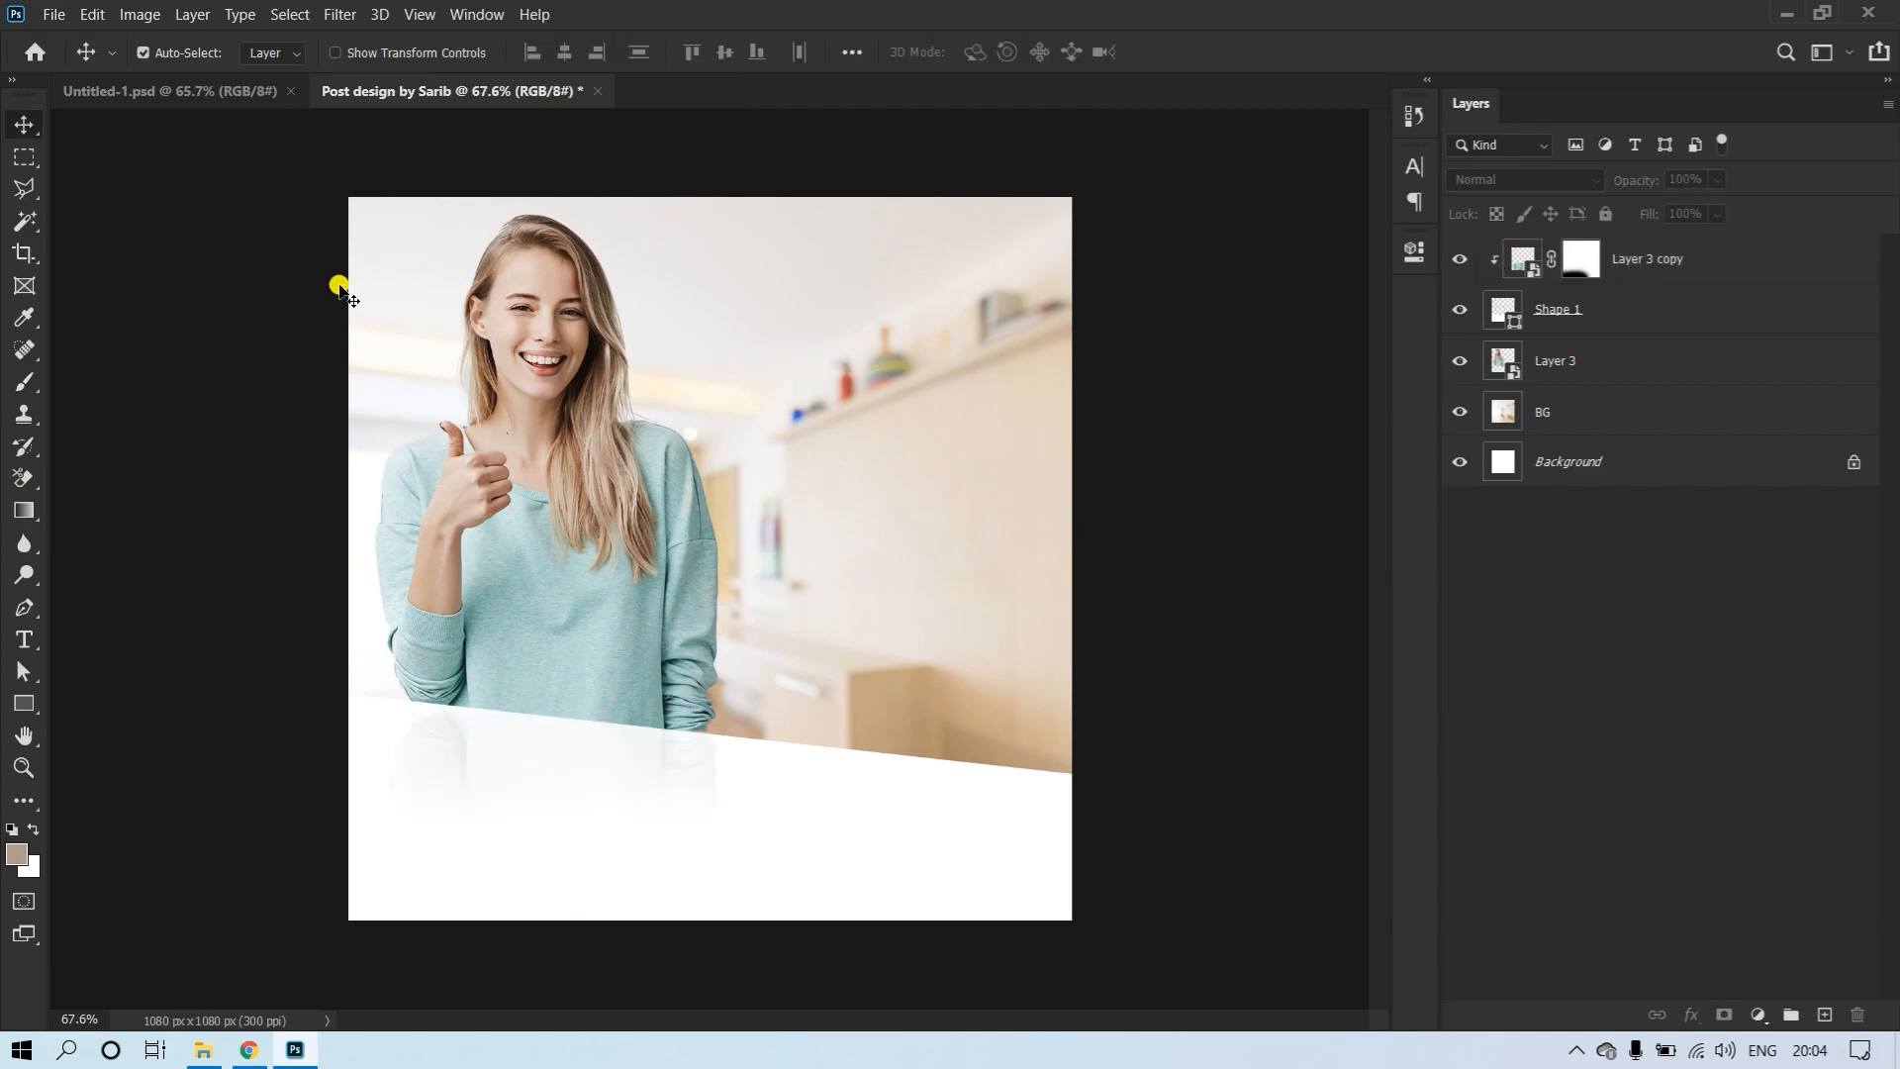
Place the Cream image of the London Dairy ice cream tub on the canvas
click(204, 1051)
drag(551, 188, 628, 330)
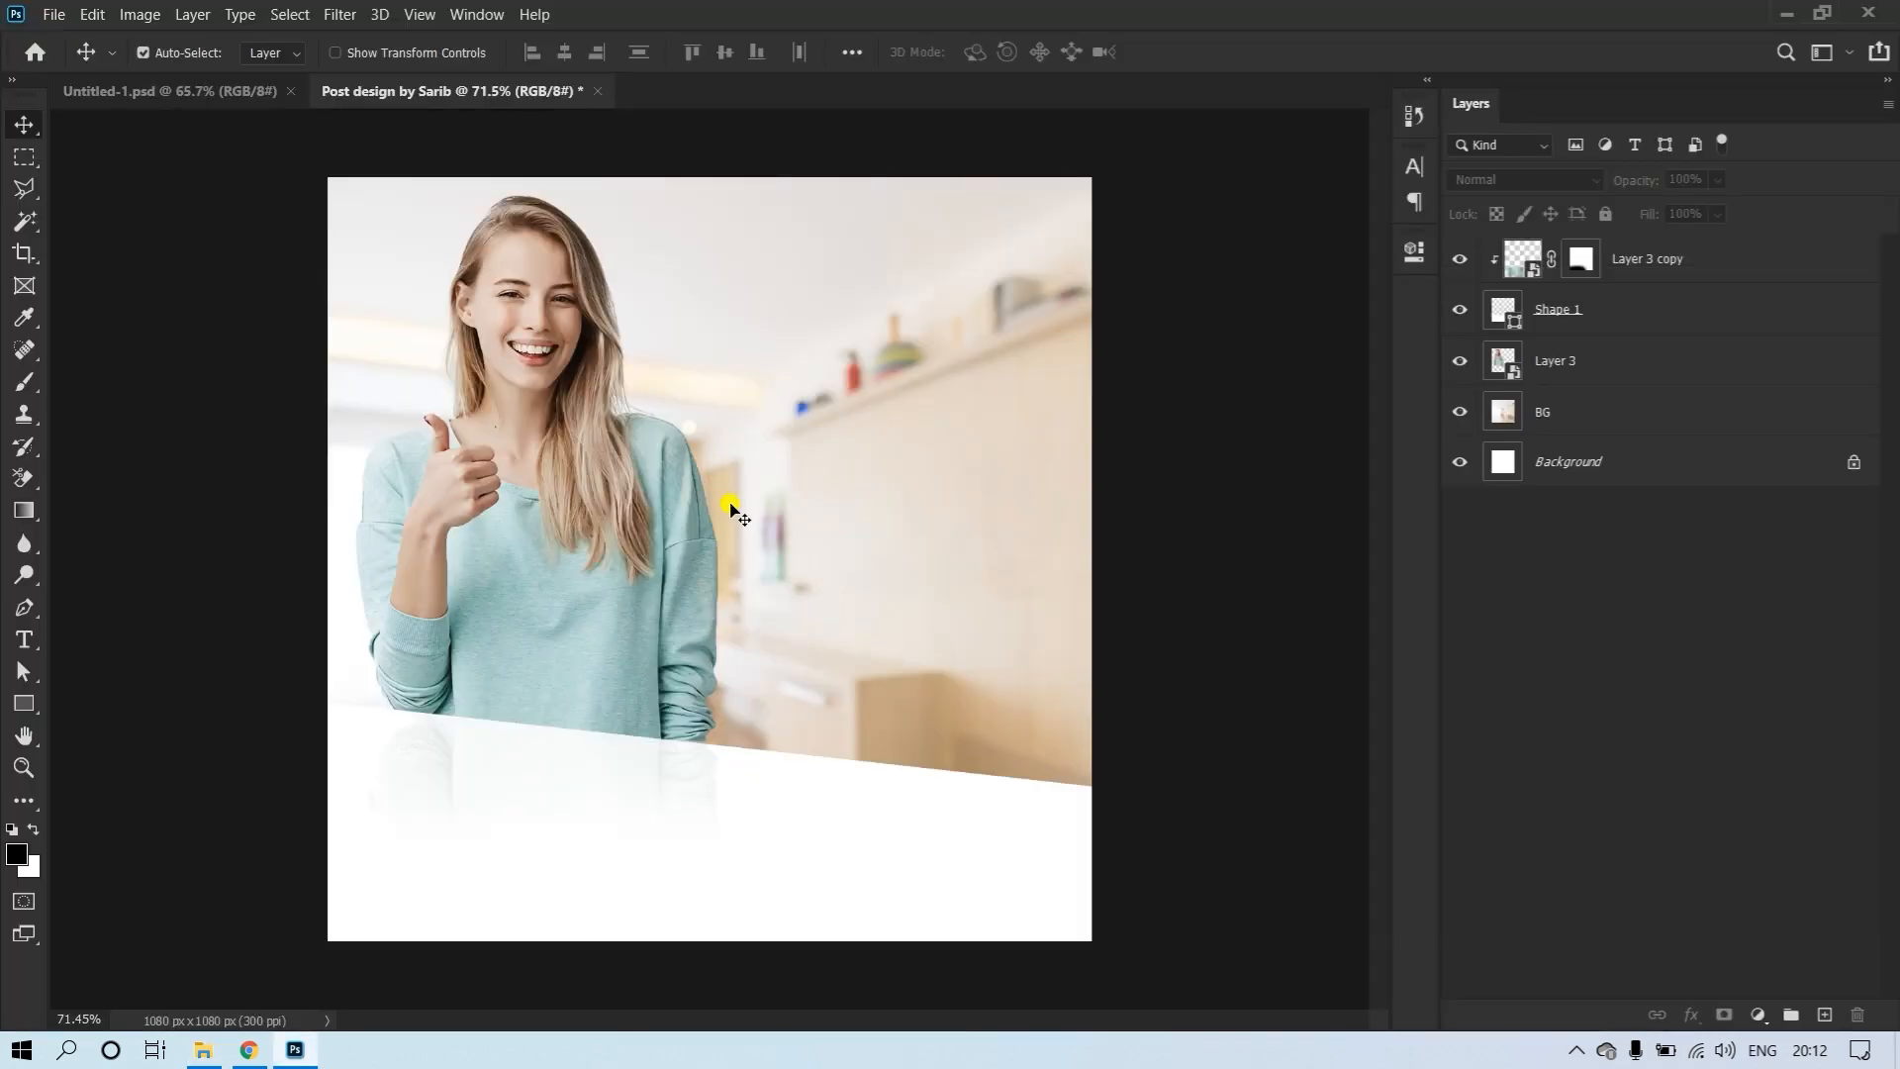
drag(730, 509, 834, 448)
click(1179, 52)
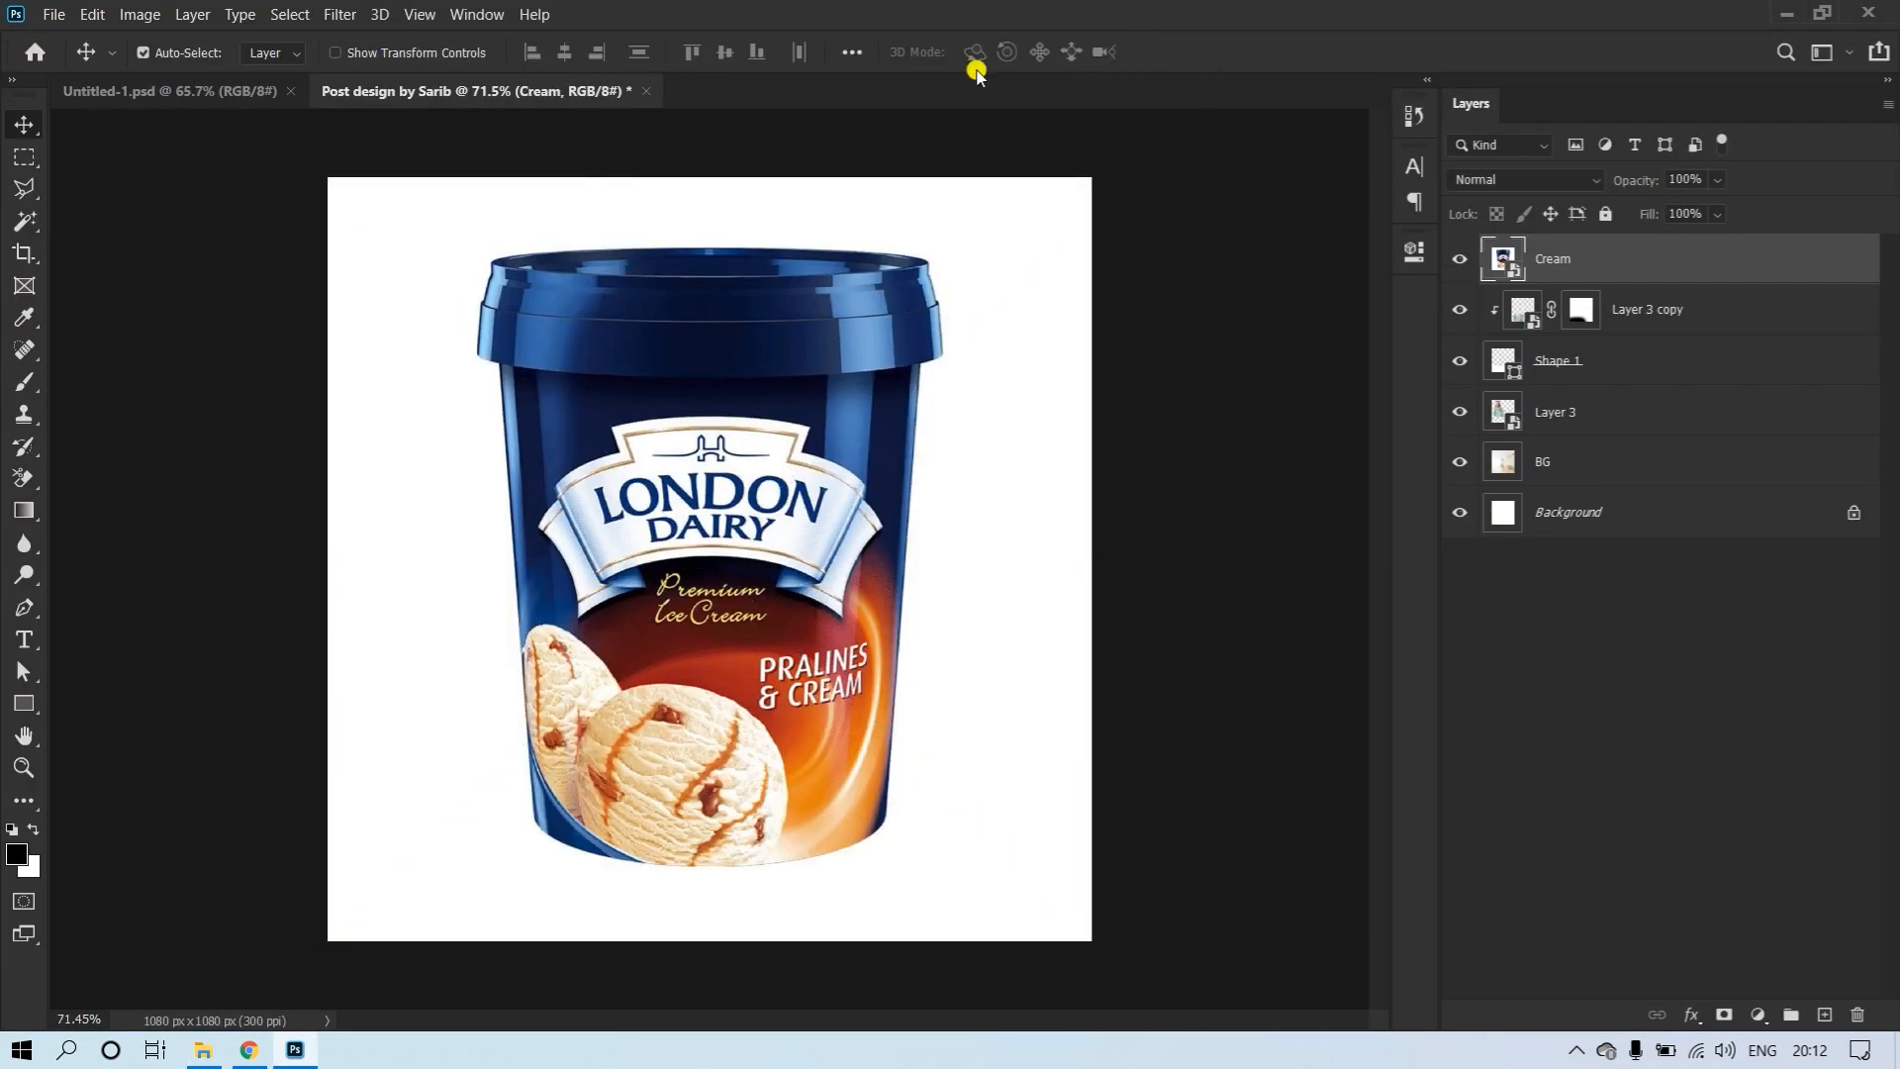
Isolate the ice cream tub with Select Subject and copy it onto its own layer
click(25, 220)
click(1035, 52)
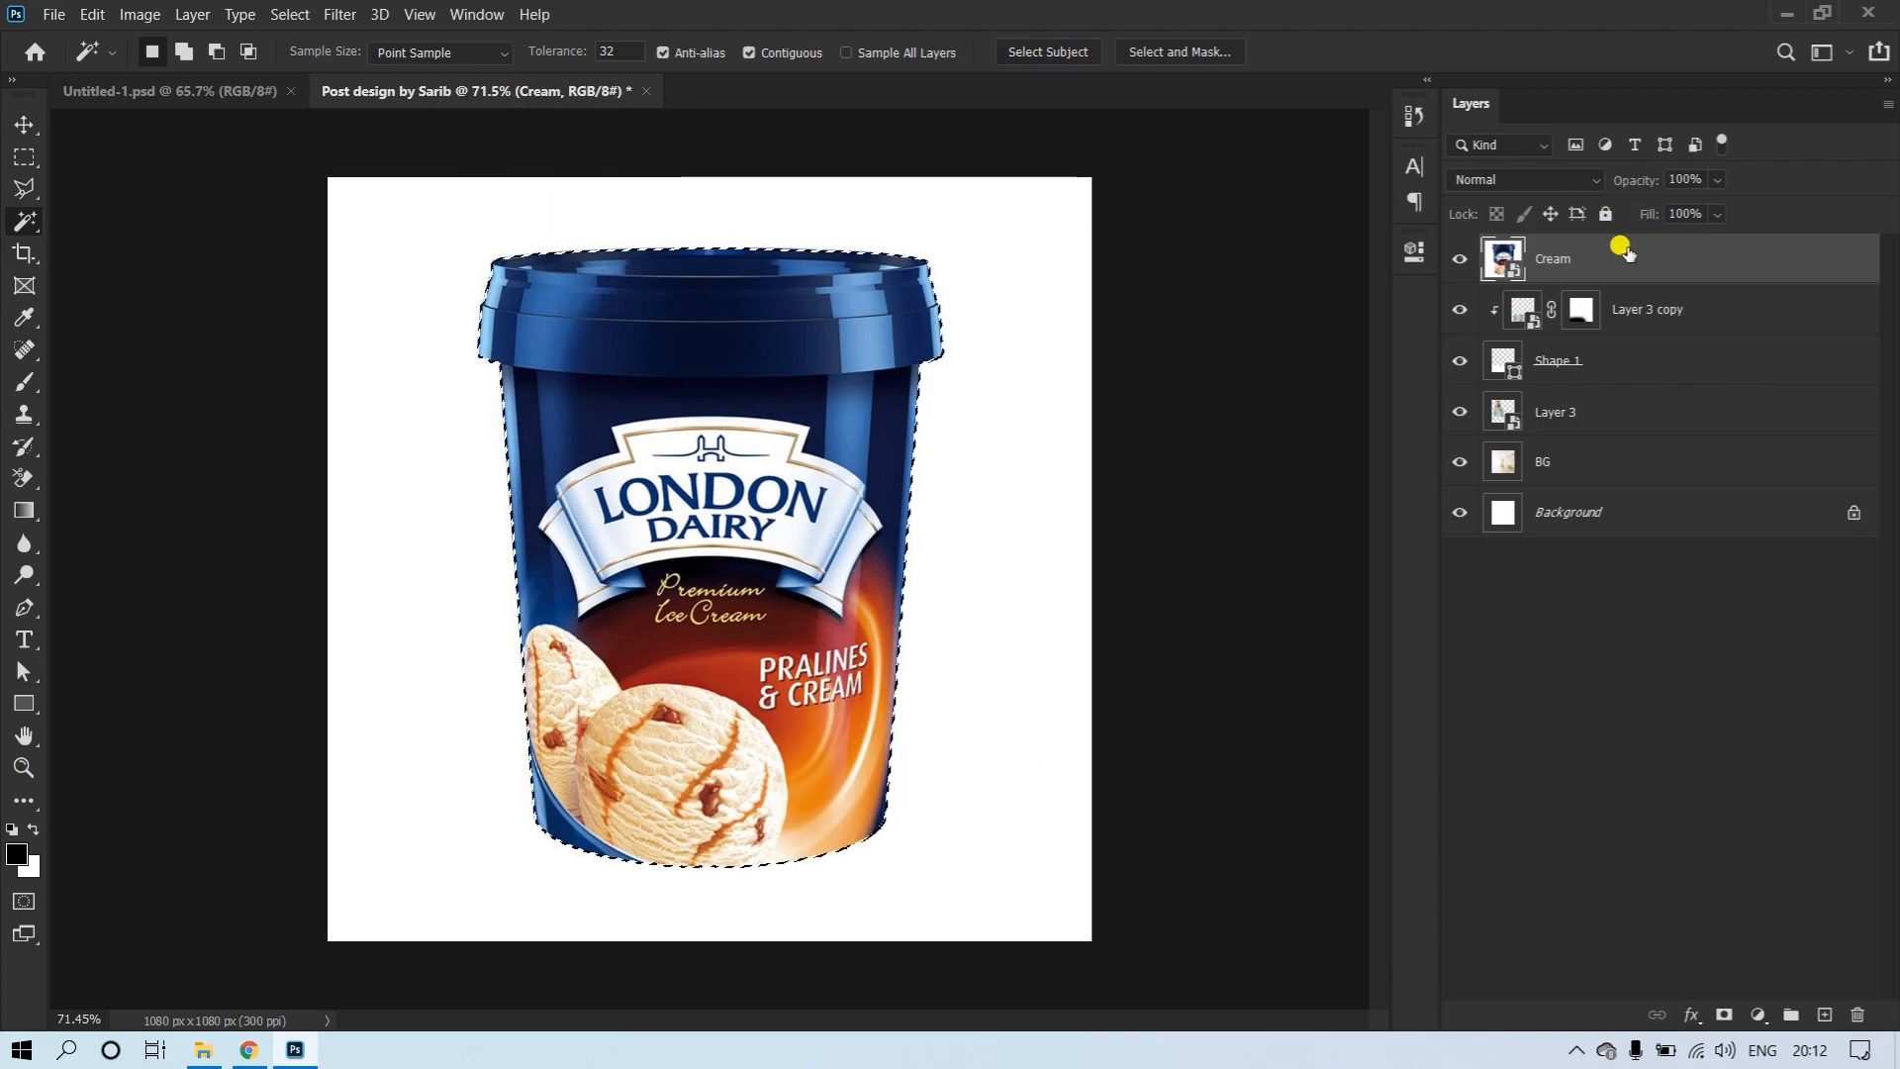
key(ctrl+j)
Delete the original Cream layer and move the cut-out tub slightly right and down
click(1593, 309)
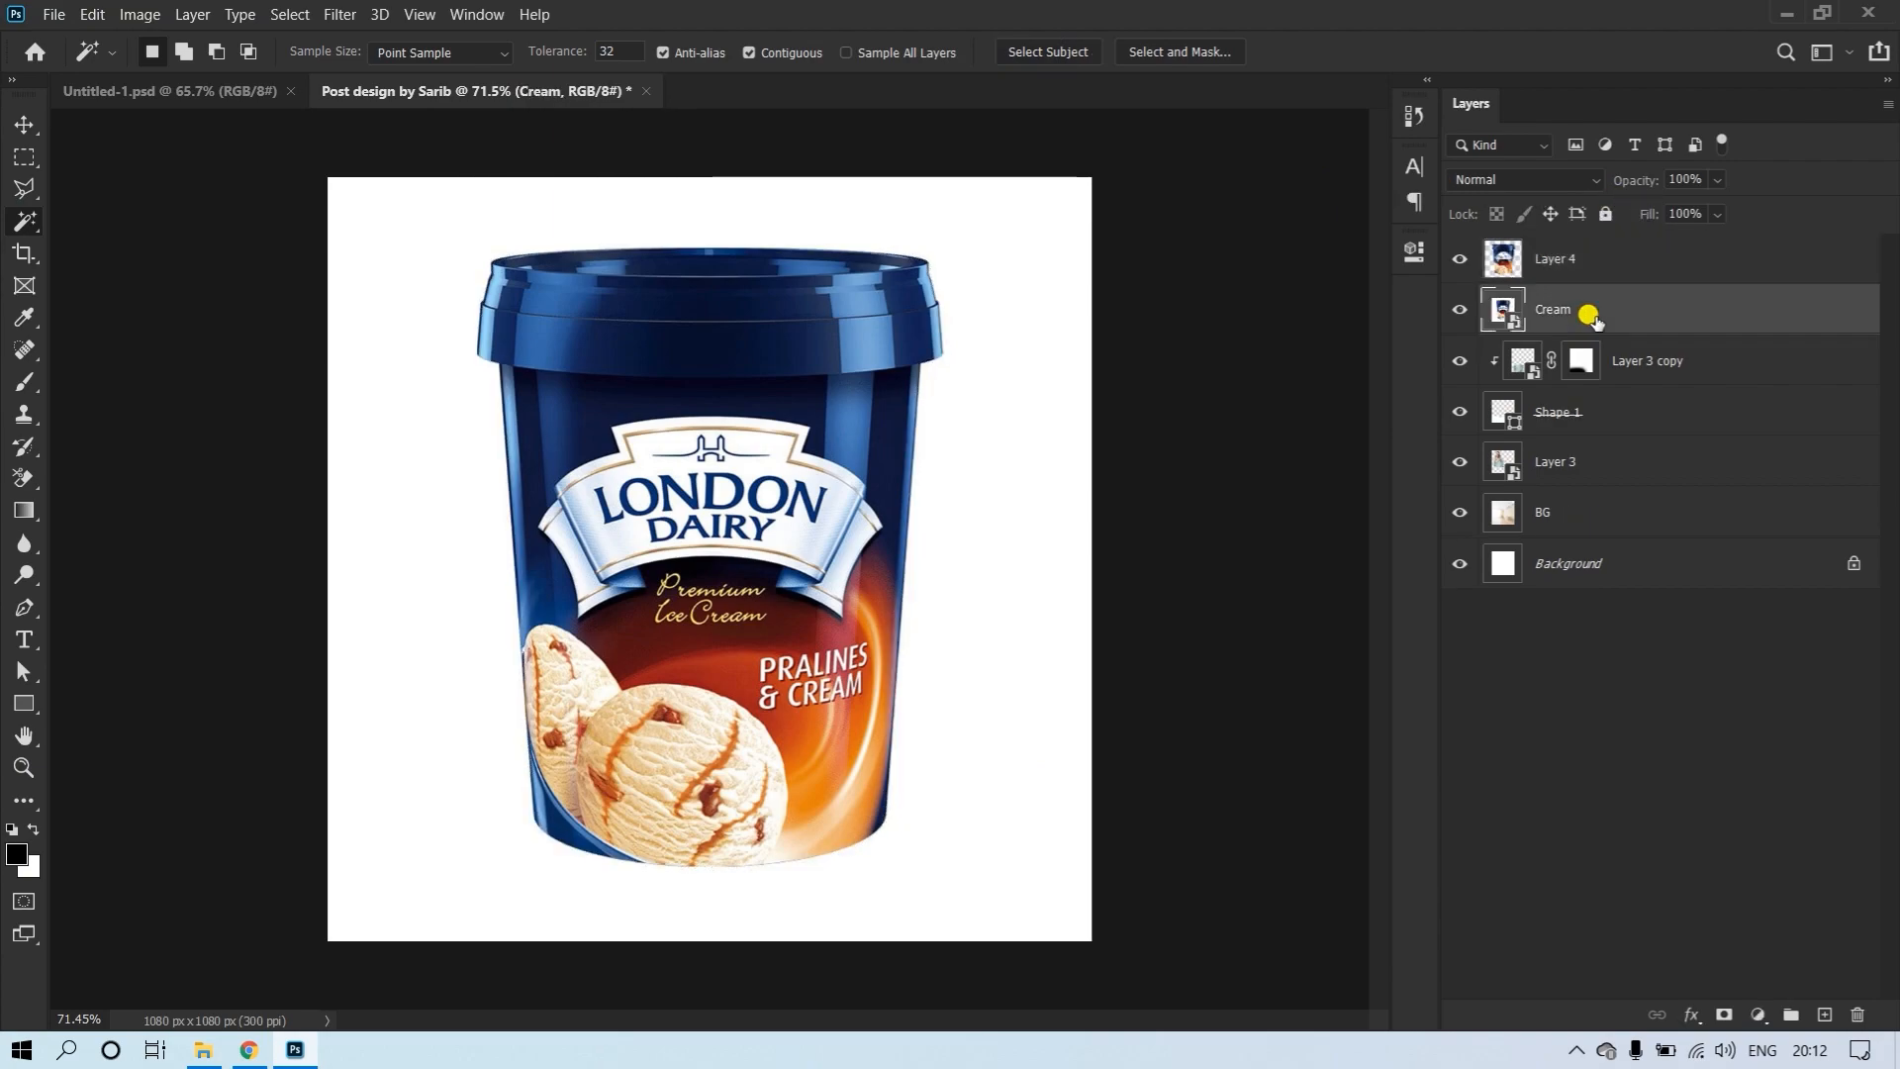
key(Delete)
key(v)
drag(753, 524, 812, 560)
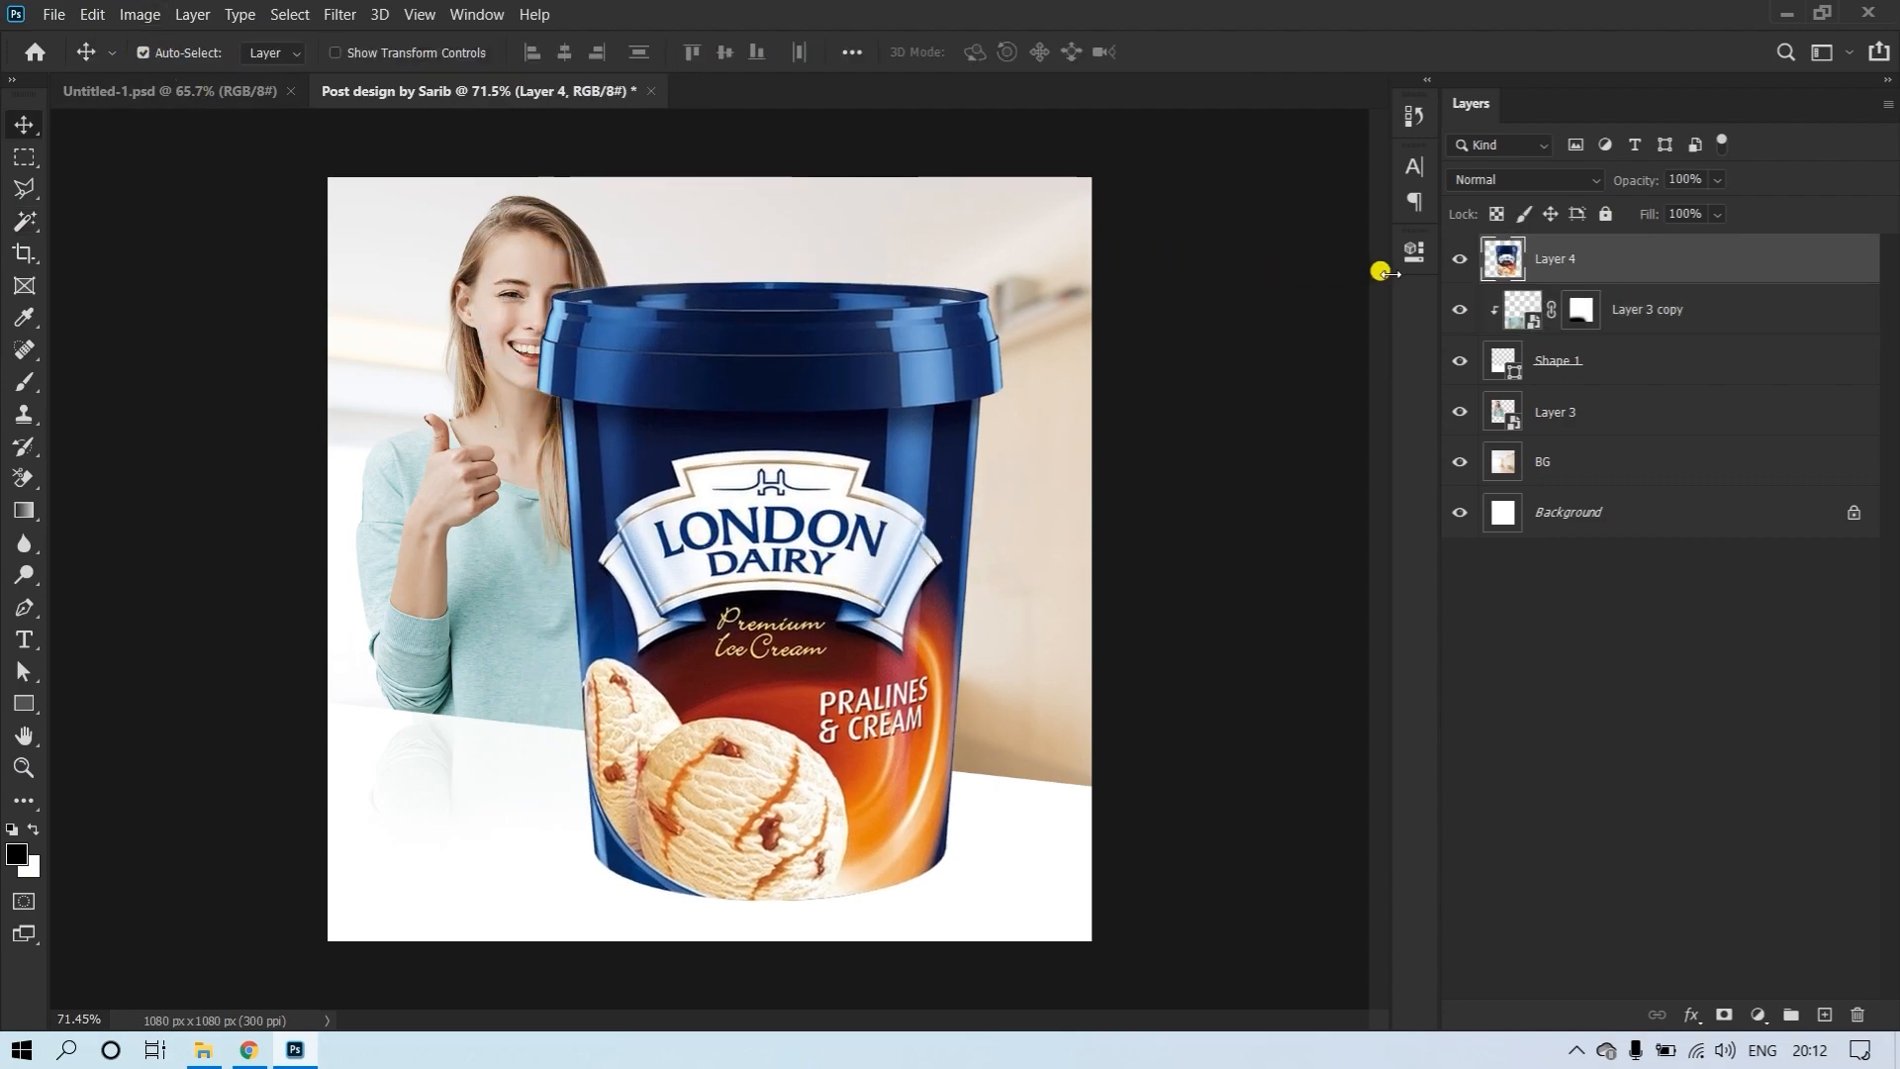
Convert the cut-out tub layer to a smart object and scale it down to stand on the white tabletop
right_click(1584, 269)
click(1316, 328)
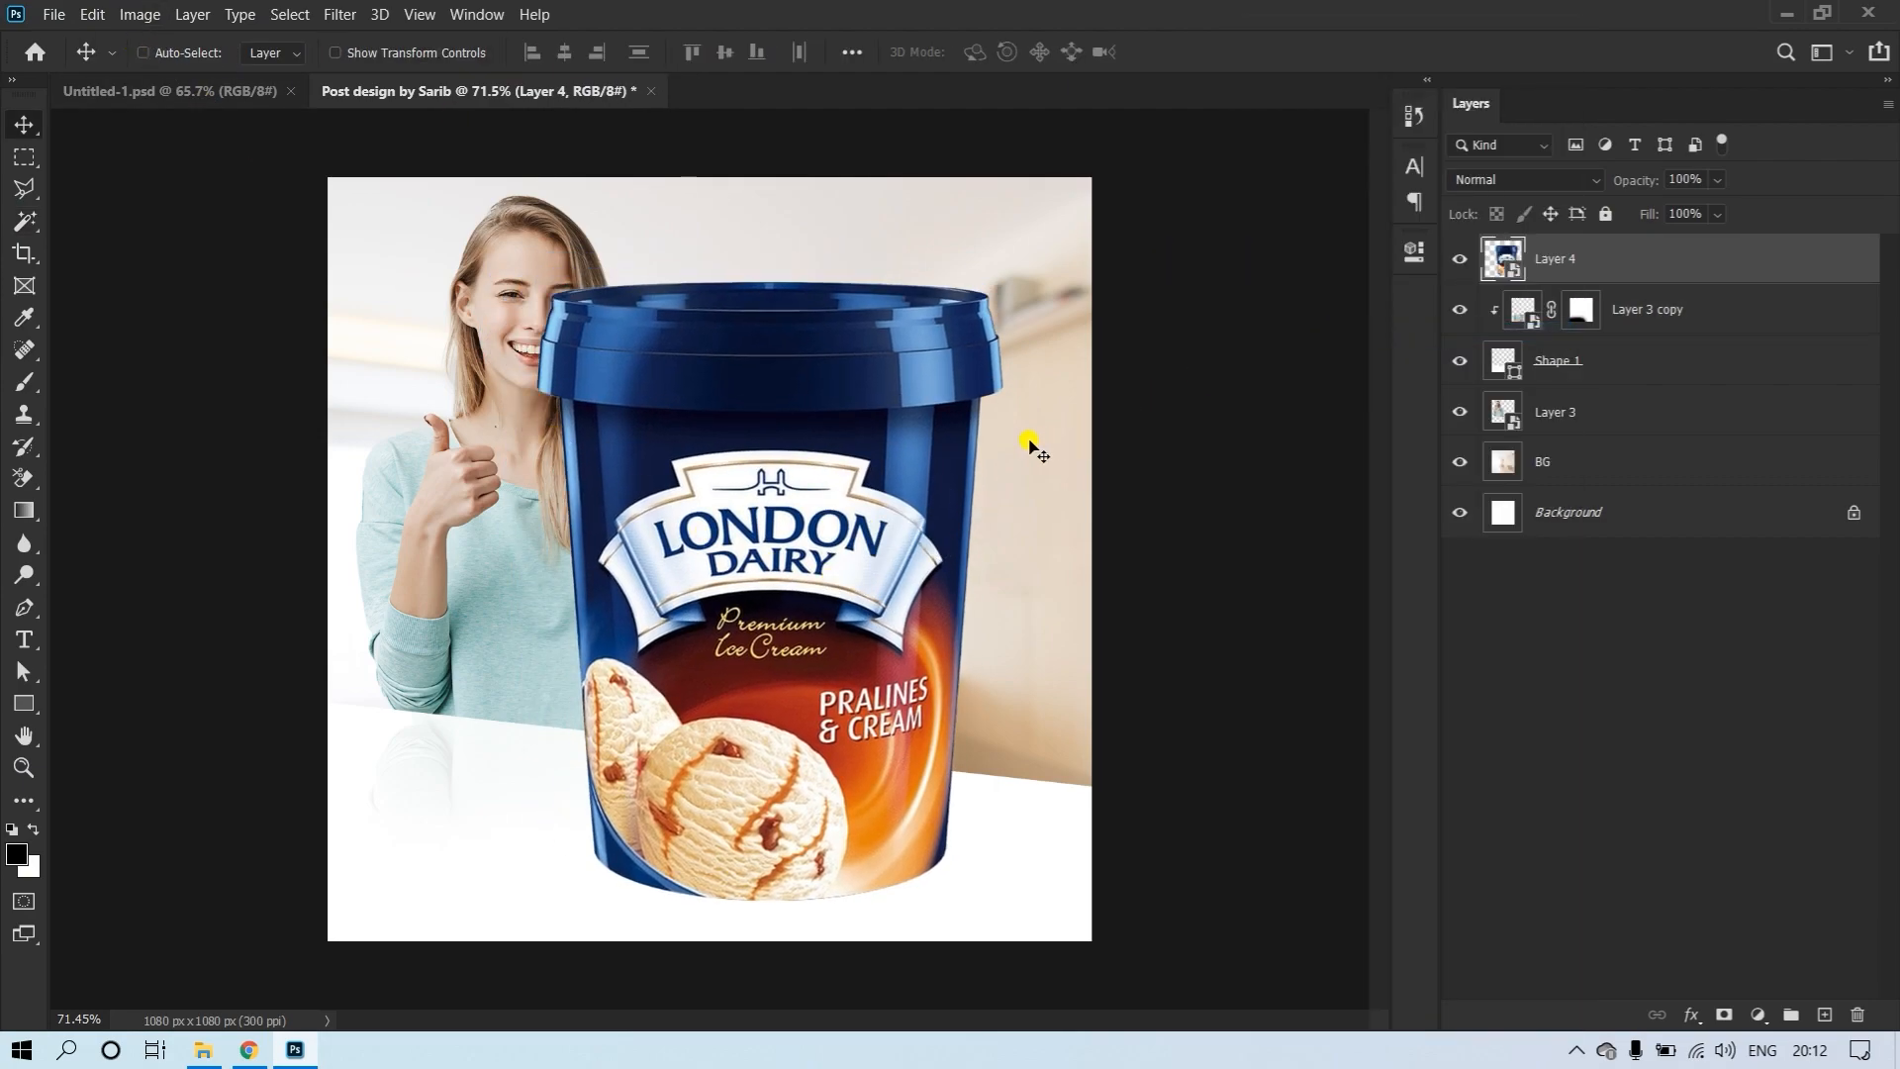
key(ctrl+t)
mouse_move(1008, 277)
mouse_down()
mouse_move(755, 722)
mouse_move(1065, 568)
mouse_move(960, 574)
mouse_up()
key(Return)
Add a new layer and paint a single soft black 64 px brush dab on the tabletop
key(b)
click(1824, 1014)
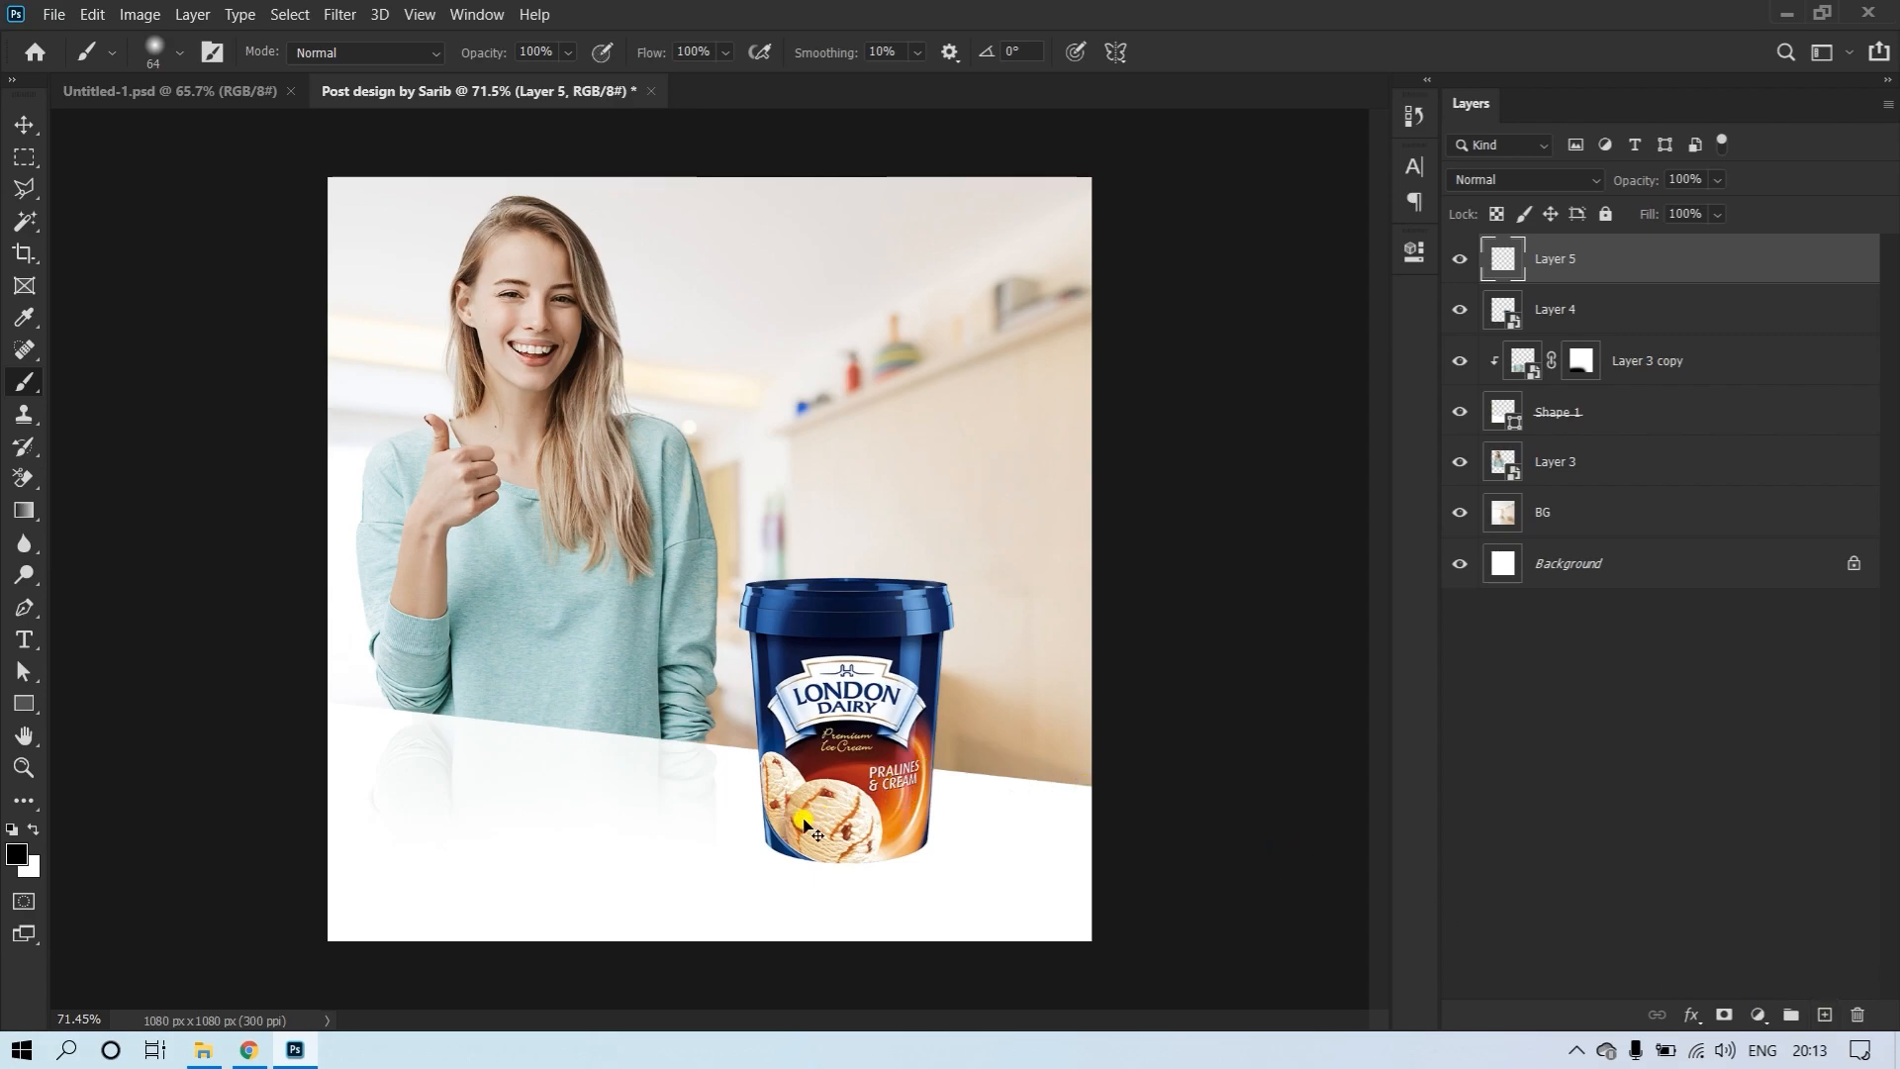
drag(571, 833, 627, 849)
right_click(36, 376)
click(81, 383)
click(18, 853)
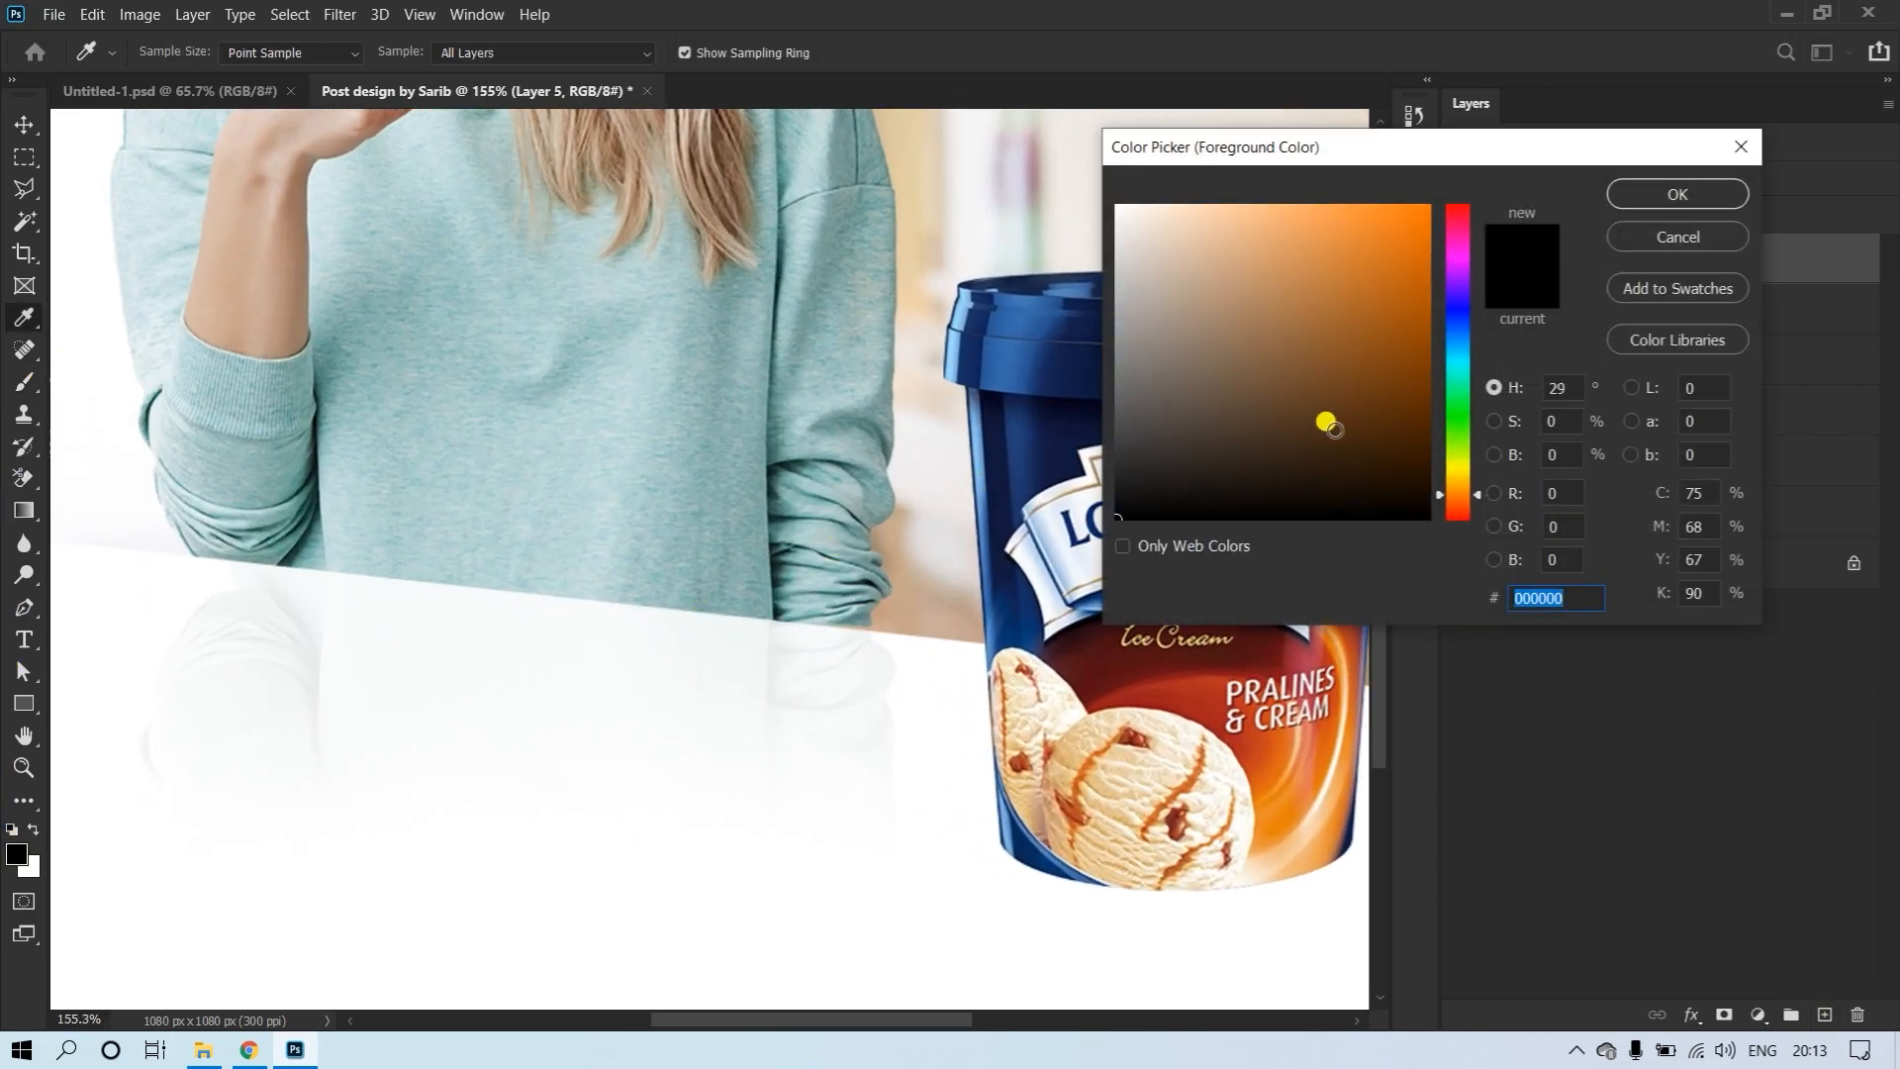
click(1665, 203)
drag(649, 736, 797, 713)
right_click(798, 718)
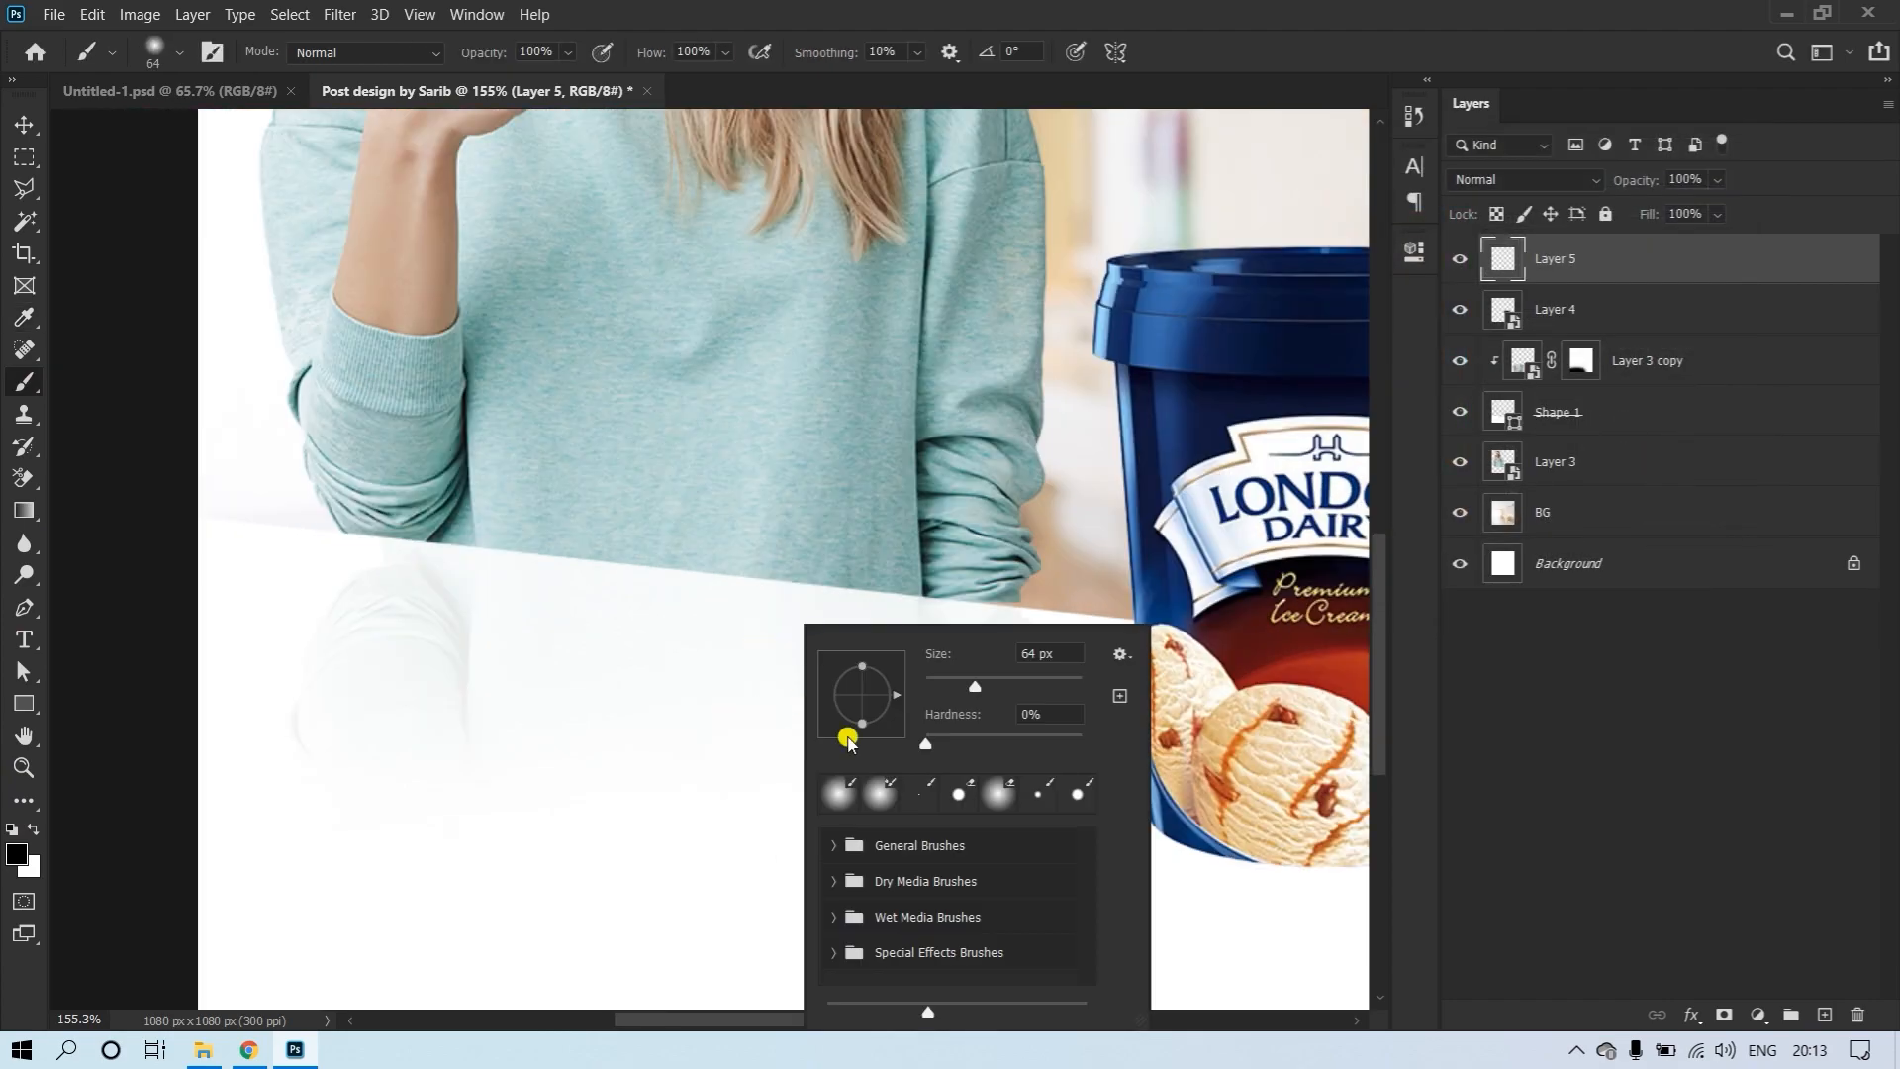
click(707, 683)
Stretch the dab into a flat shadow about 338 px wide and 64 px high at the tub's base and place its layer beneath the tub
key(ctrl+t)
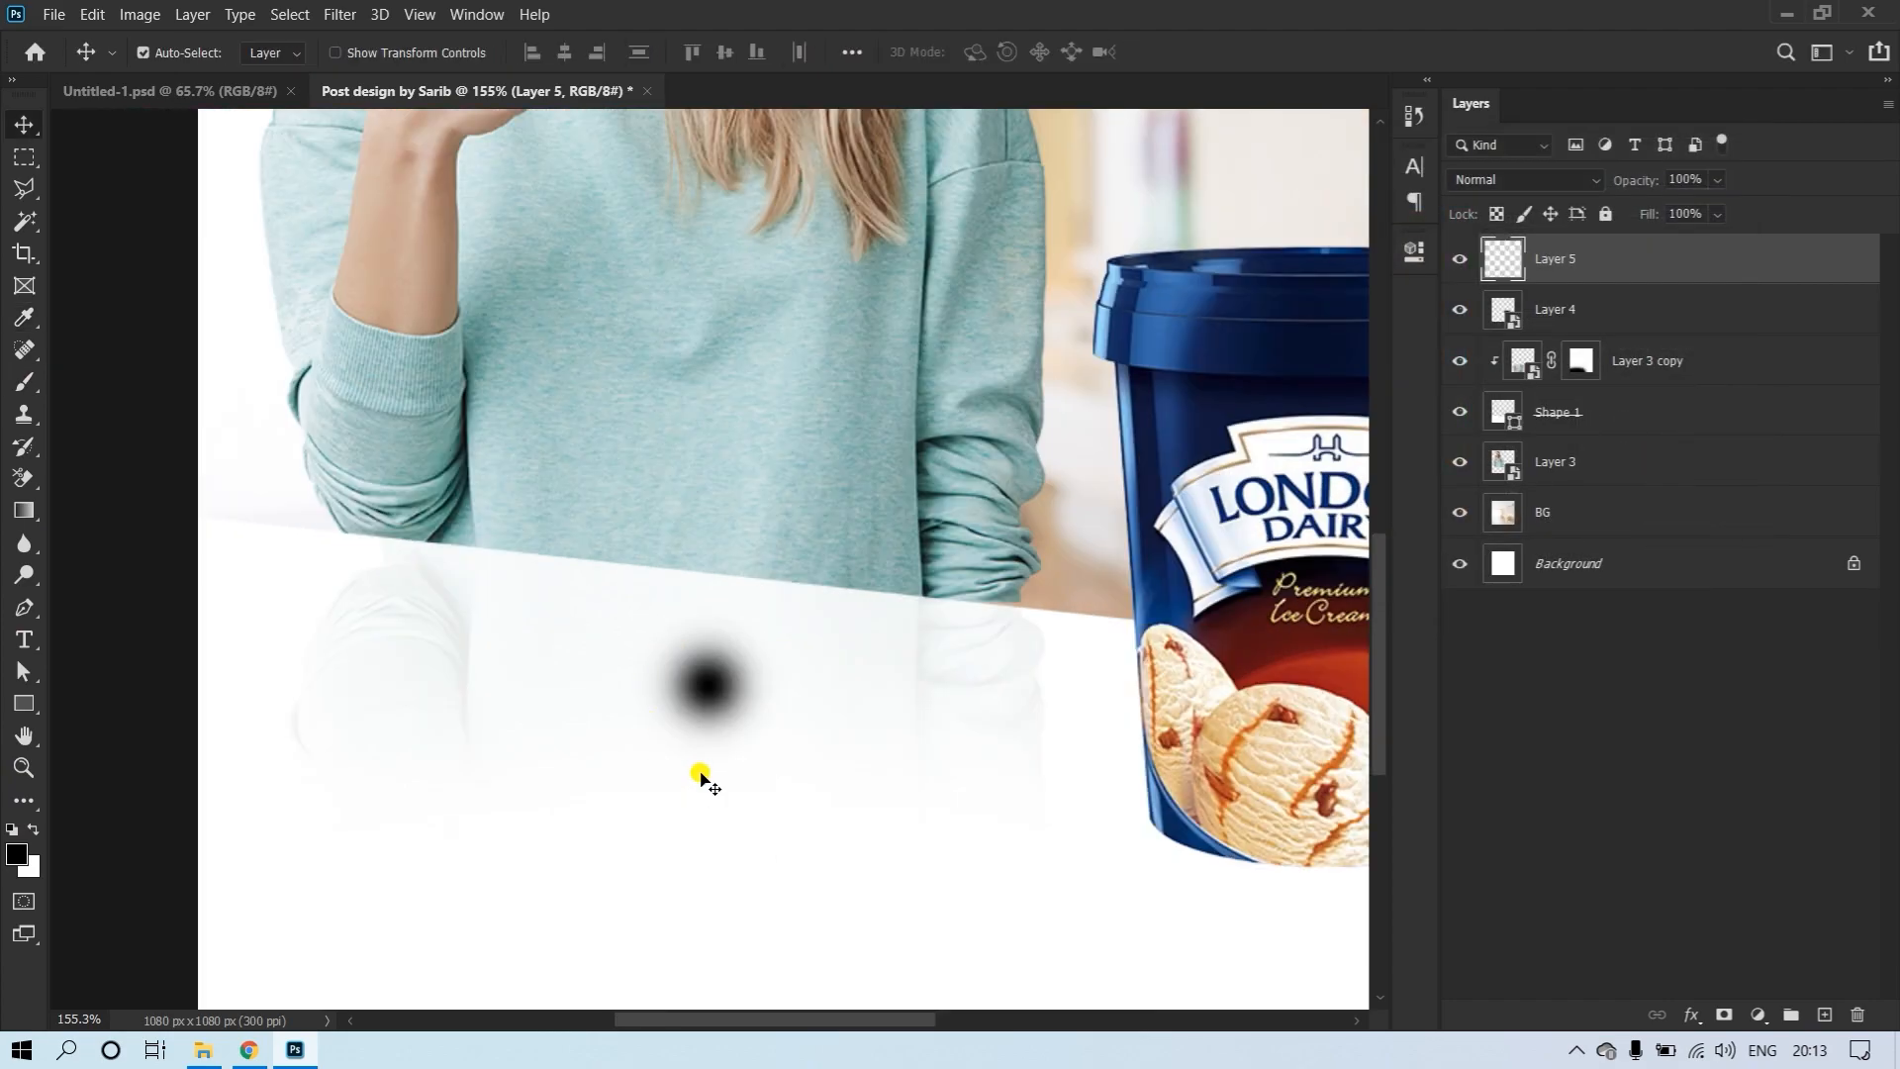
drag(789, 713, 1037, 816)
drag(968, 749, 968, 808)
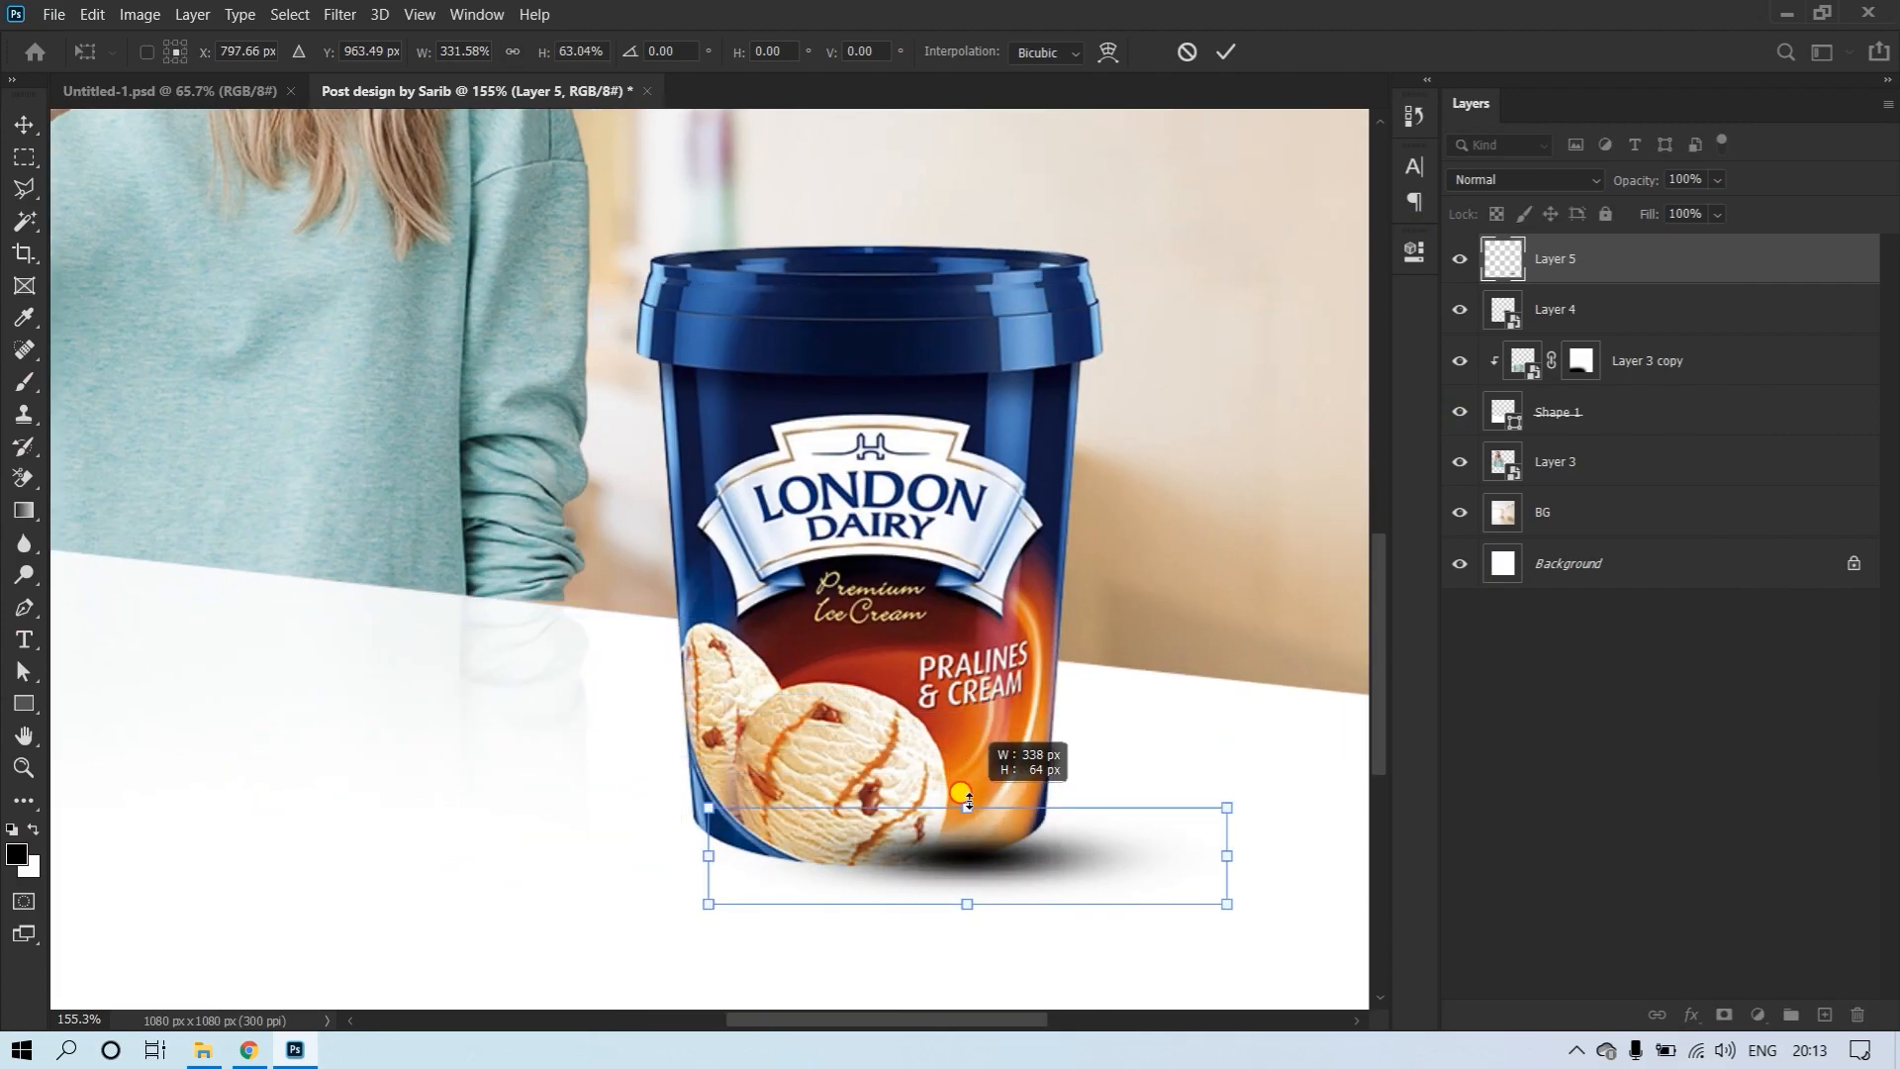
click(1228, 53)
drag(1555, 258, 1583, 323)
Widen and flatten the tub's shadow further so it hugs the bottom edge of the tub
key(ctrl+t)
drag(1237, 839, 1303, 821)
drag(993, 887, 1000, 896)
drag(1065, 827, 1010, 825)
drag(922, 793, 908, 766)
drag(644, 861, 537, 832)
drag(1241, 835, 1304, 835)
click(1225, 53)
Nudge the shadow into place under the tub, set its opacity to 80%, and deselect it
drag(1199, 784, 1190, 784)
mouse_move(1000, 777)
mouse_down()
mouse_move(836, 767)
mouse_move(1015, 802)
mouse_up()
mouse_move(1099, 768)
mouse_down()
mouse_move(1130, 783)
mouse_move(1103, 772)
mouse_up()
drag(1625, 182, 1601, 188)
key(ctrl+0)
ctrl+click(233, 703)
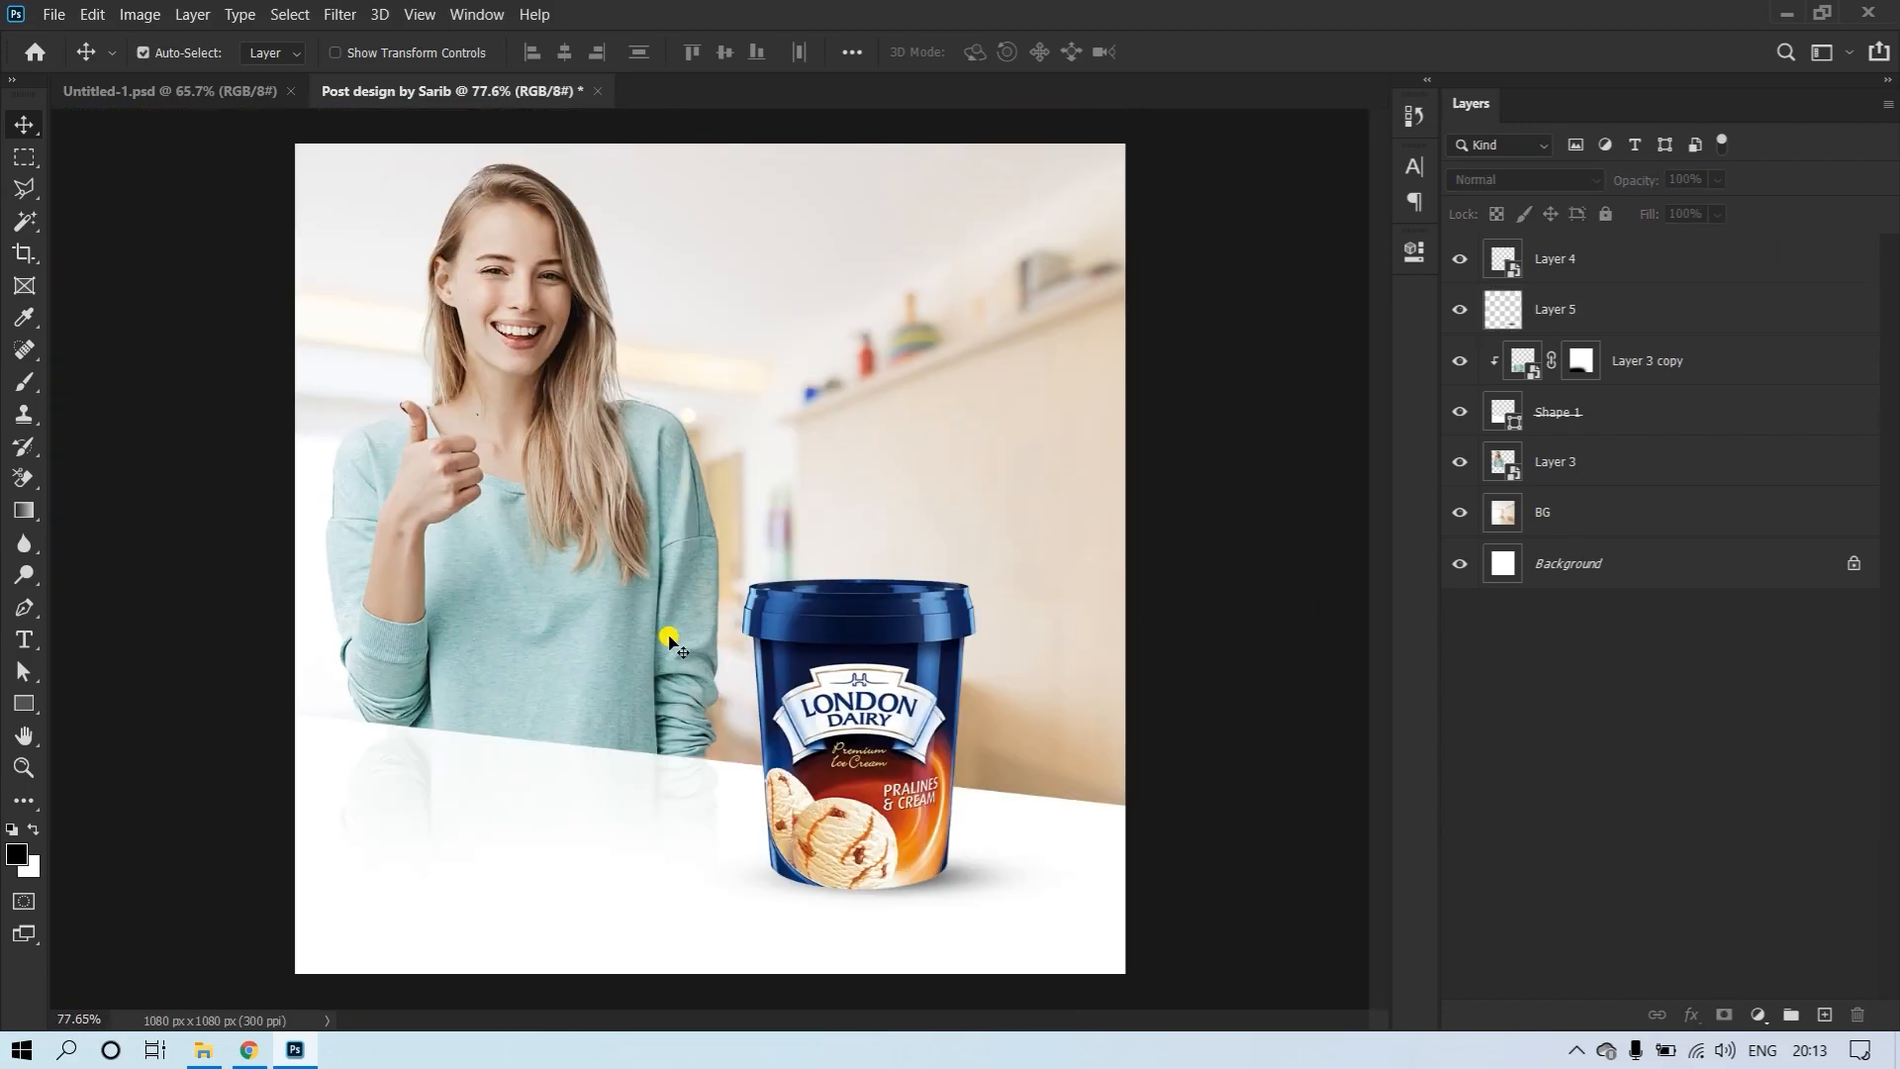
Place the chocolate image of the ice cream plate on the canvas and scale it to about 12.7% beside the tub
key(alt+Tab)
click(280, 231)
drag(418, 212, 743, 602)
drag(912, 500, 788, 722)
drag(995, 636, 800, 773)
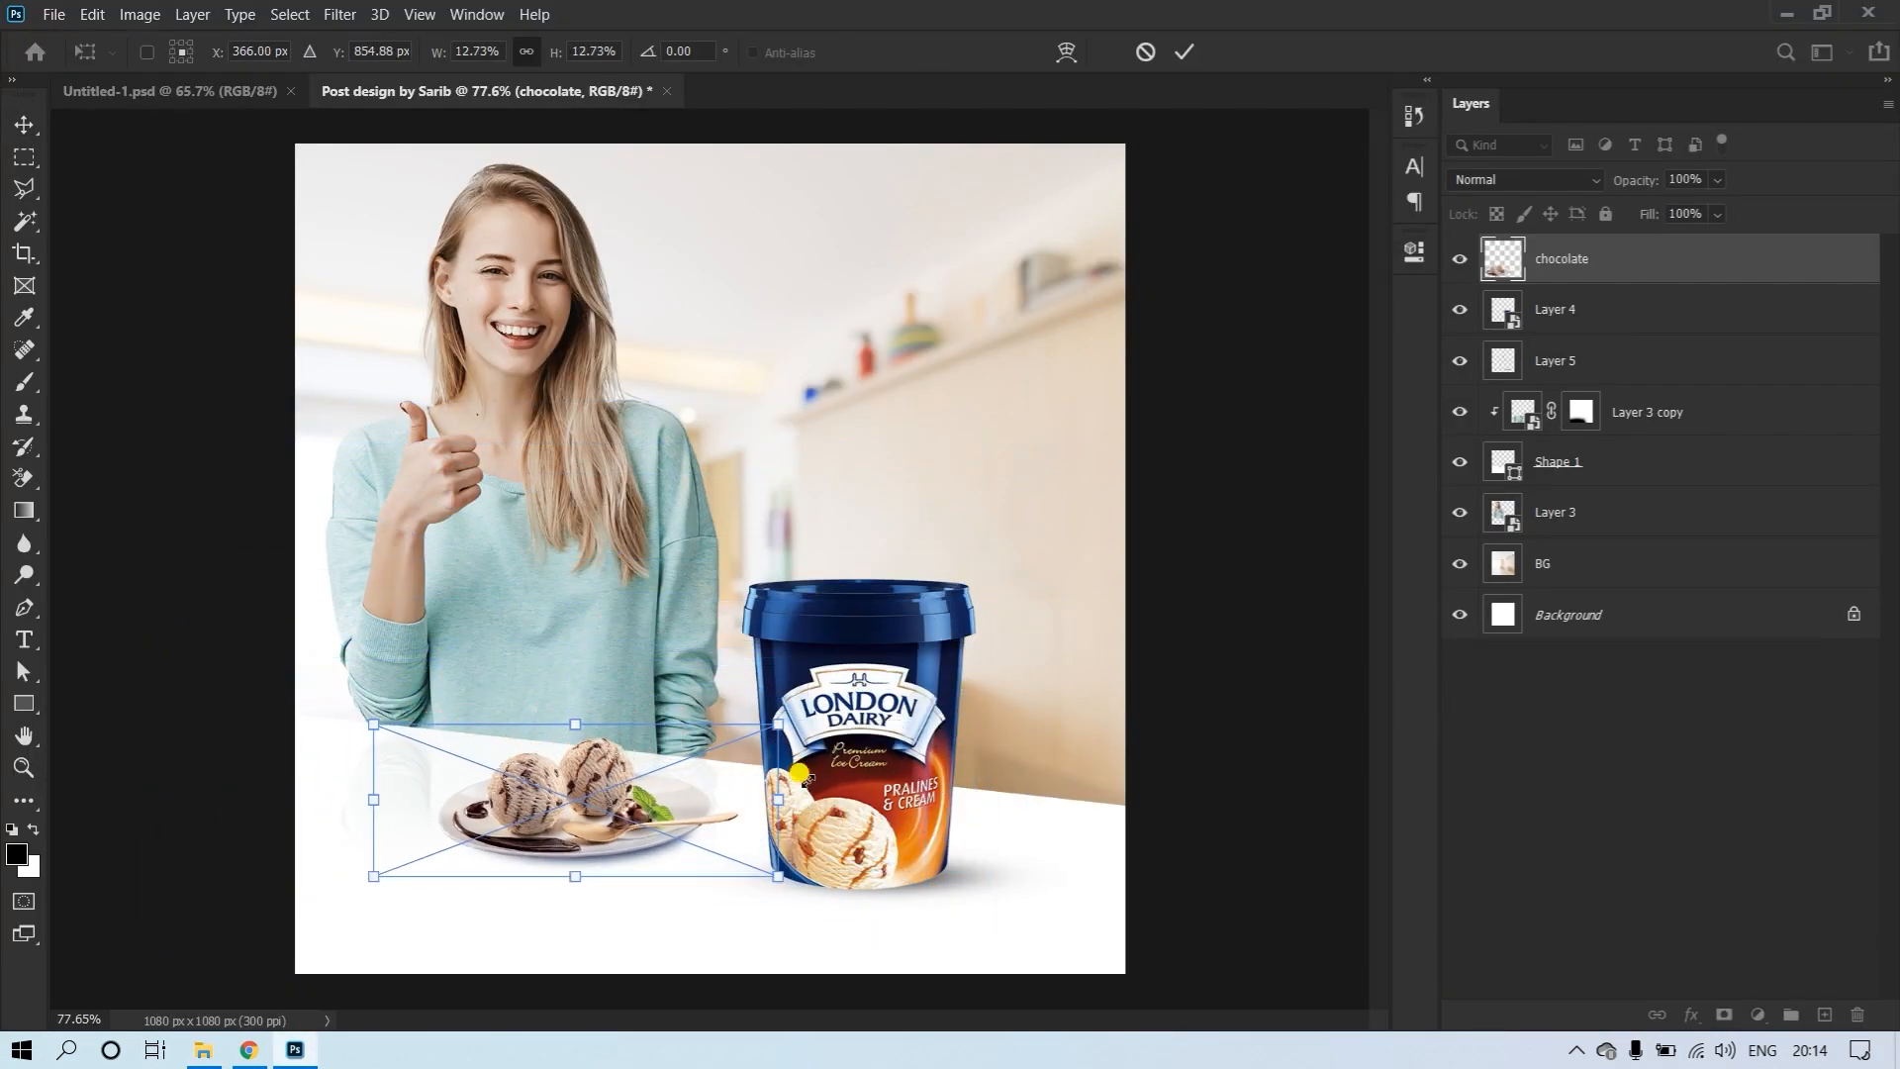
Flip the ice cream plate horizontally, fine-tune its position beside the tub, and commit the placement
right_click(526, 785)
click(627, 747)
drag(669, 877, 709, 876)
mouse_move(1035, 653)
mouse_down()
mouse_move(1027, 708)
mouse_move(1040, 627)
mouse_up()
key(Return)
Trace a closed Pen path along the plate's lower rim and around the bluish shadow beneath it
drag(453, 854, 561, 891)
drag(669, 859, 859, 852)
click(309, 806)
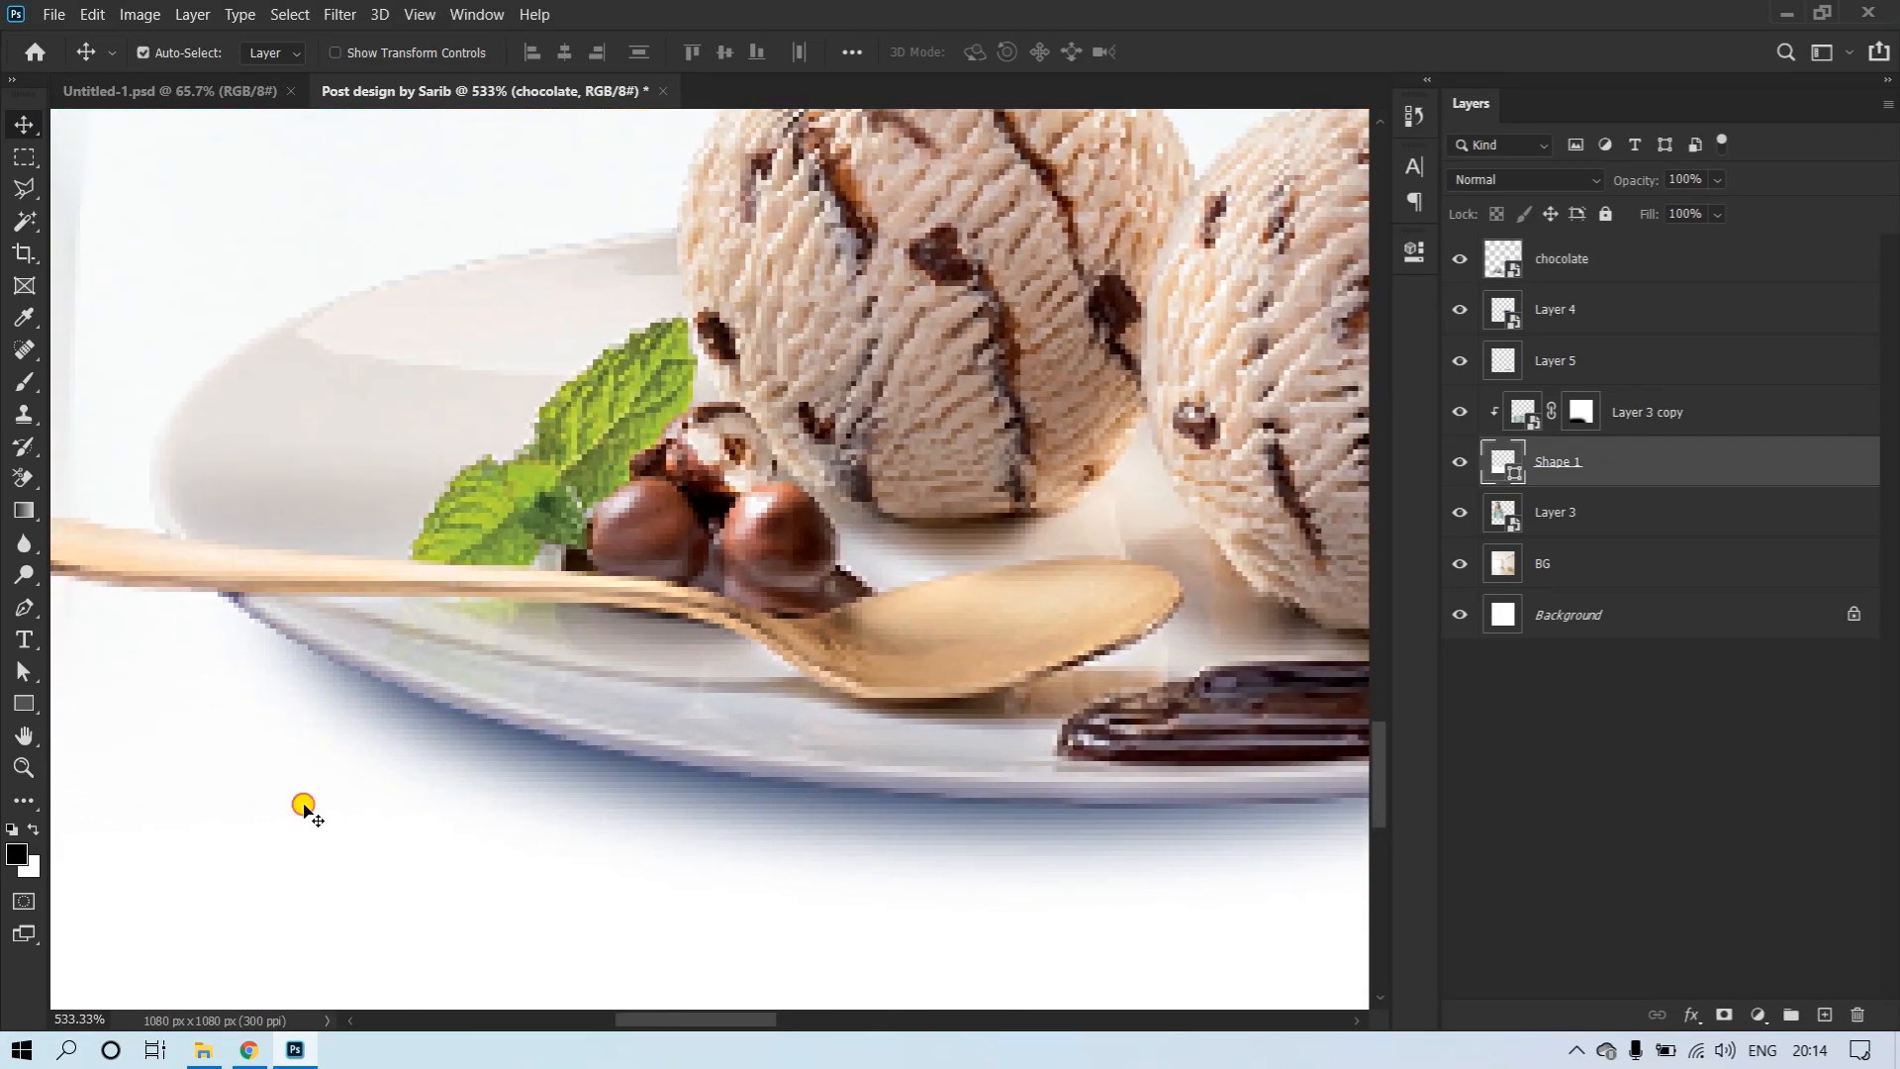
click(21, 608)
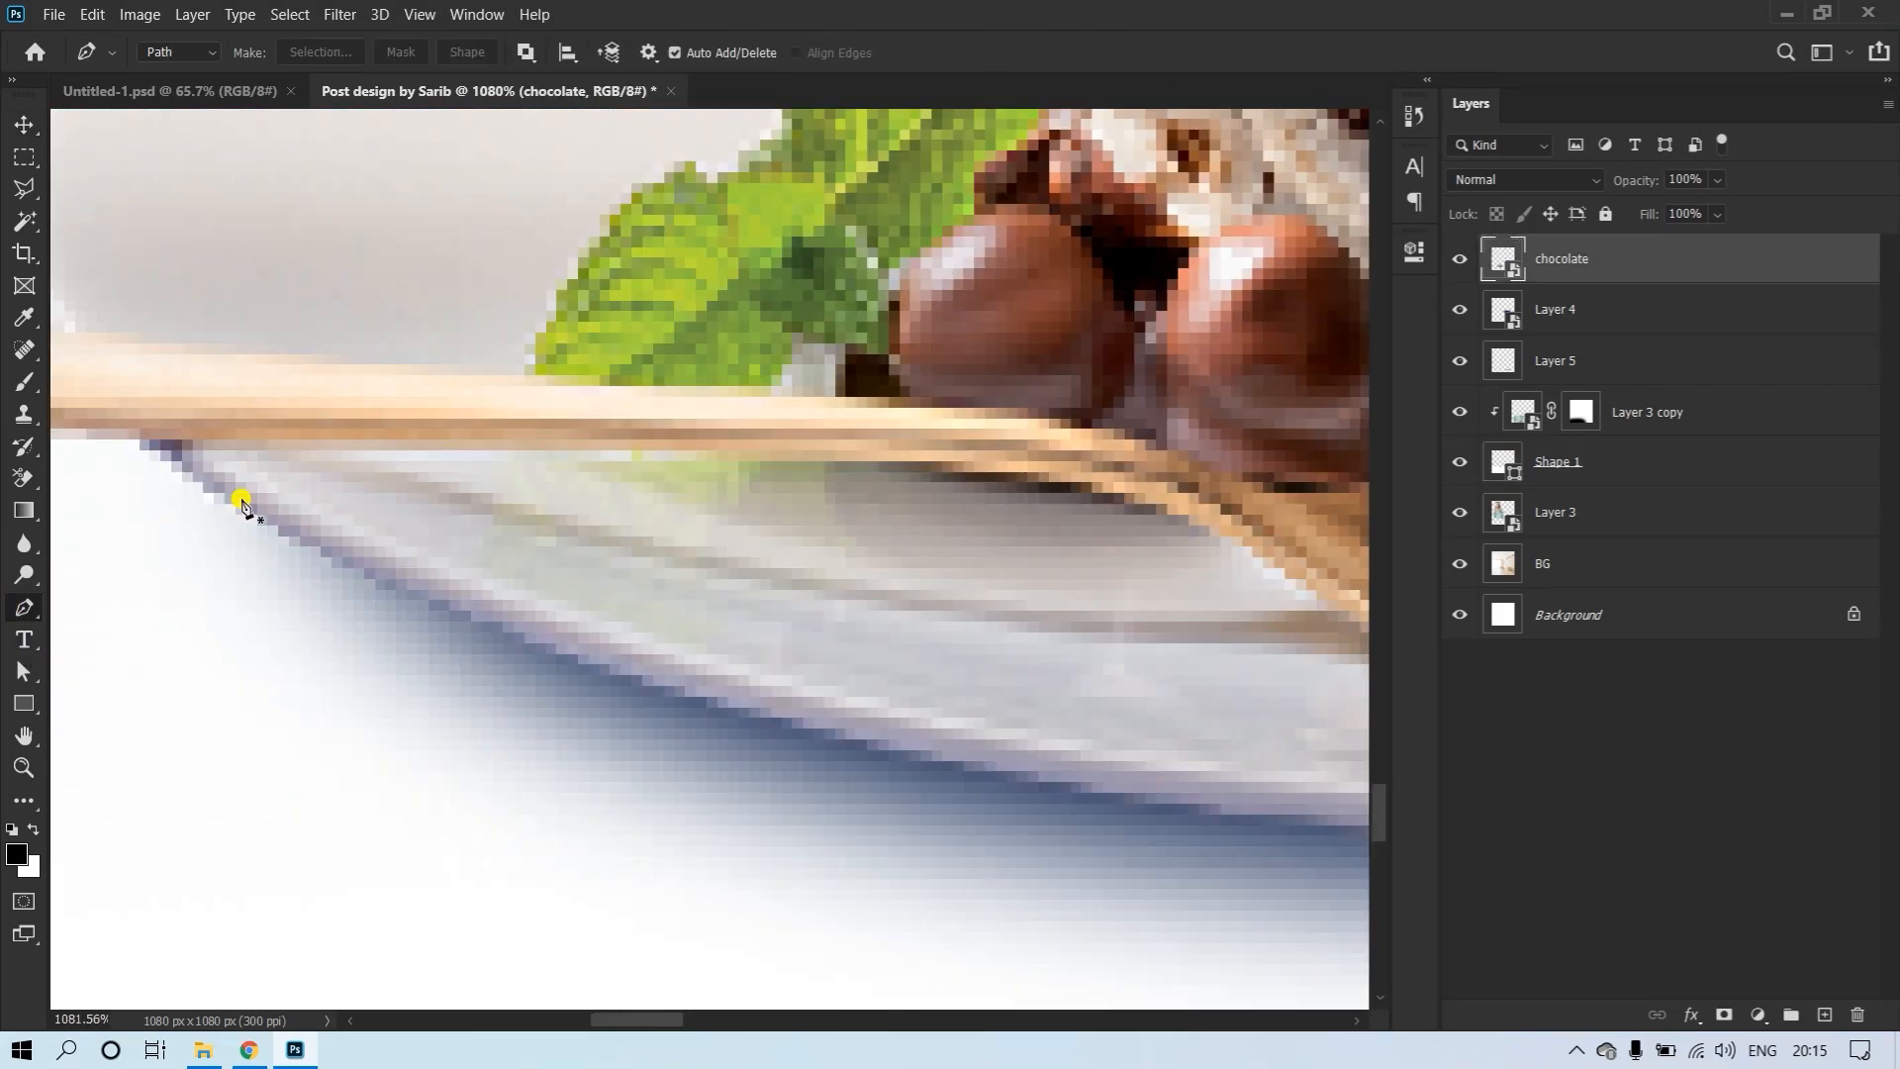
click(248, 516)
drag(718, 709, 895, 752)
drag(881, 757, 358, 720)
drag(849, 799, 1029, 798)
drag(1166, 823, 516, 816)
drag(1027, 829, 519, 825)
drag(1010, 766, 1201, 736)
scroll(1228, 750, down, 5)
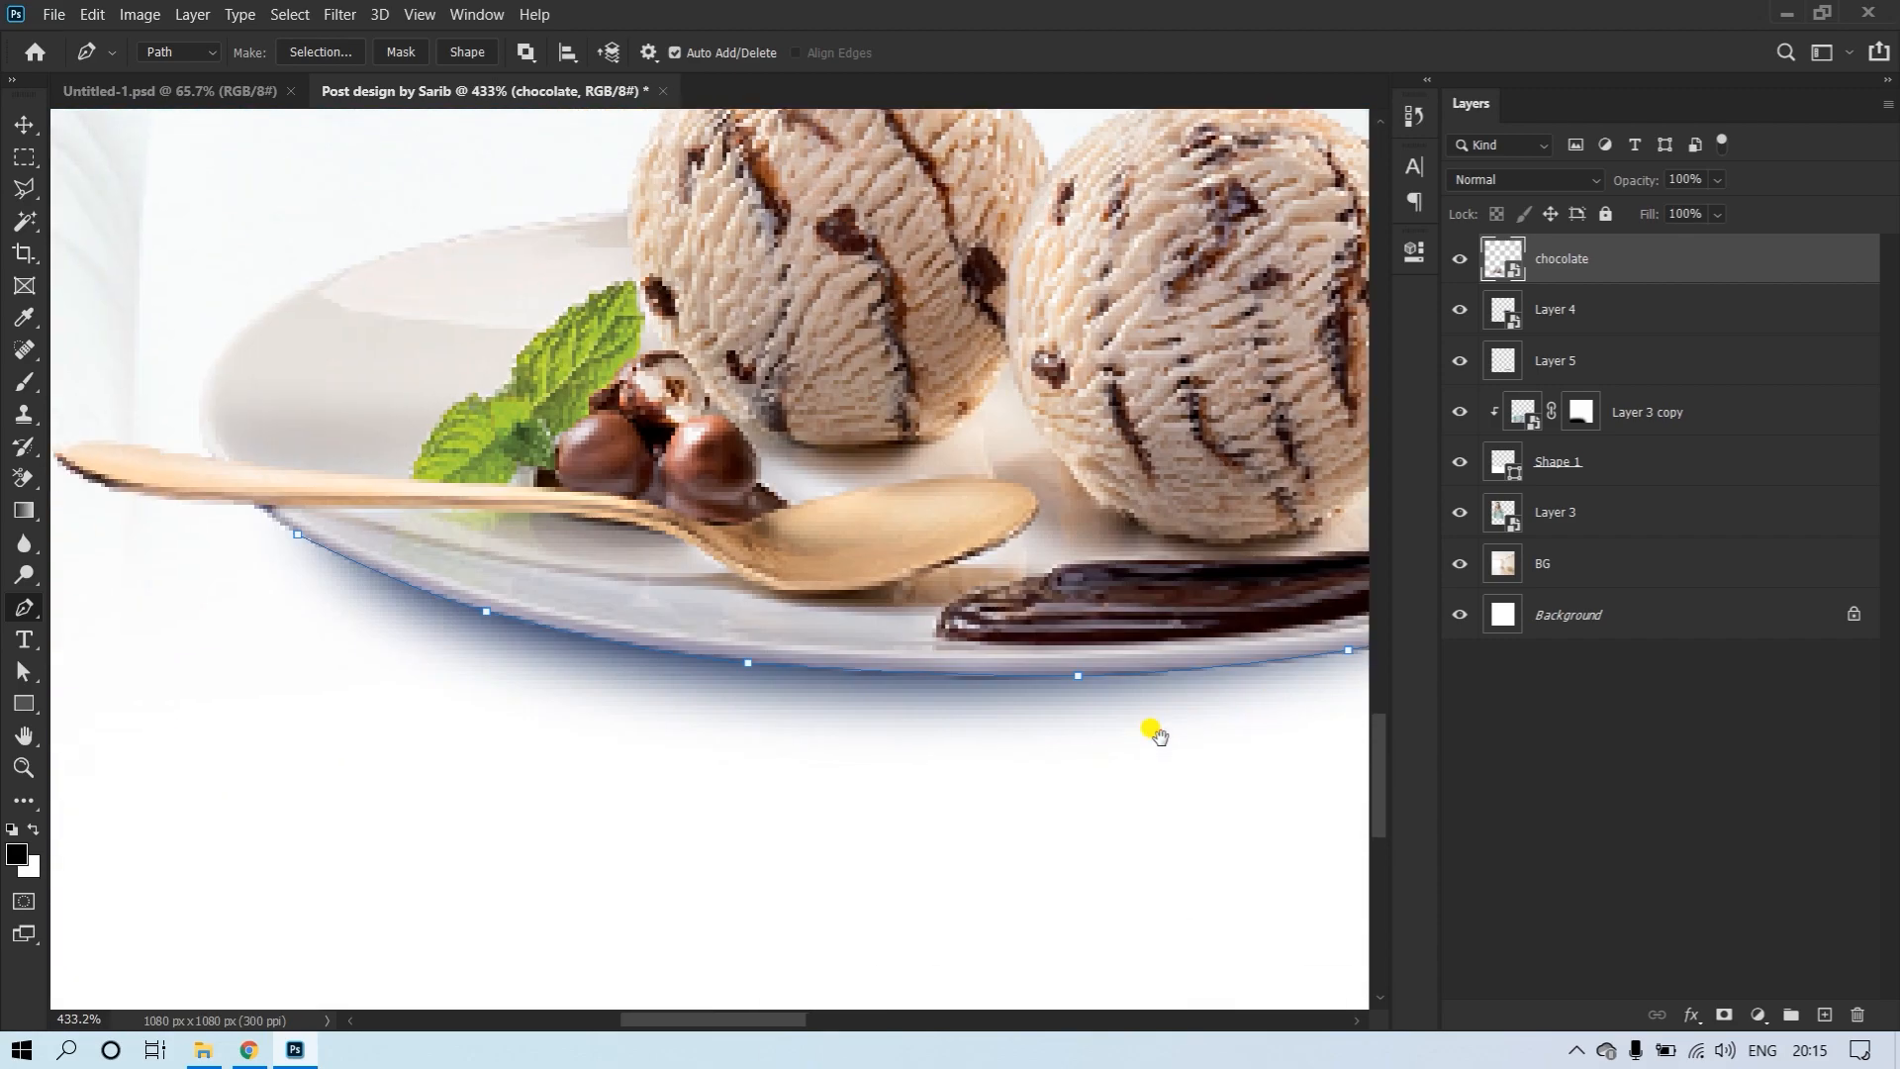
click(414, 890)
click(268, 680)
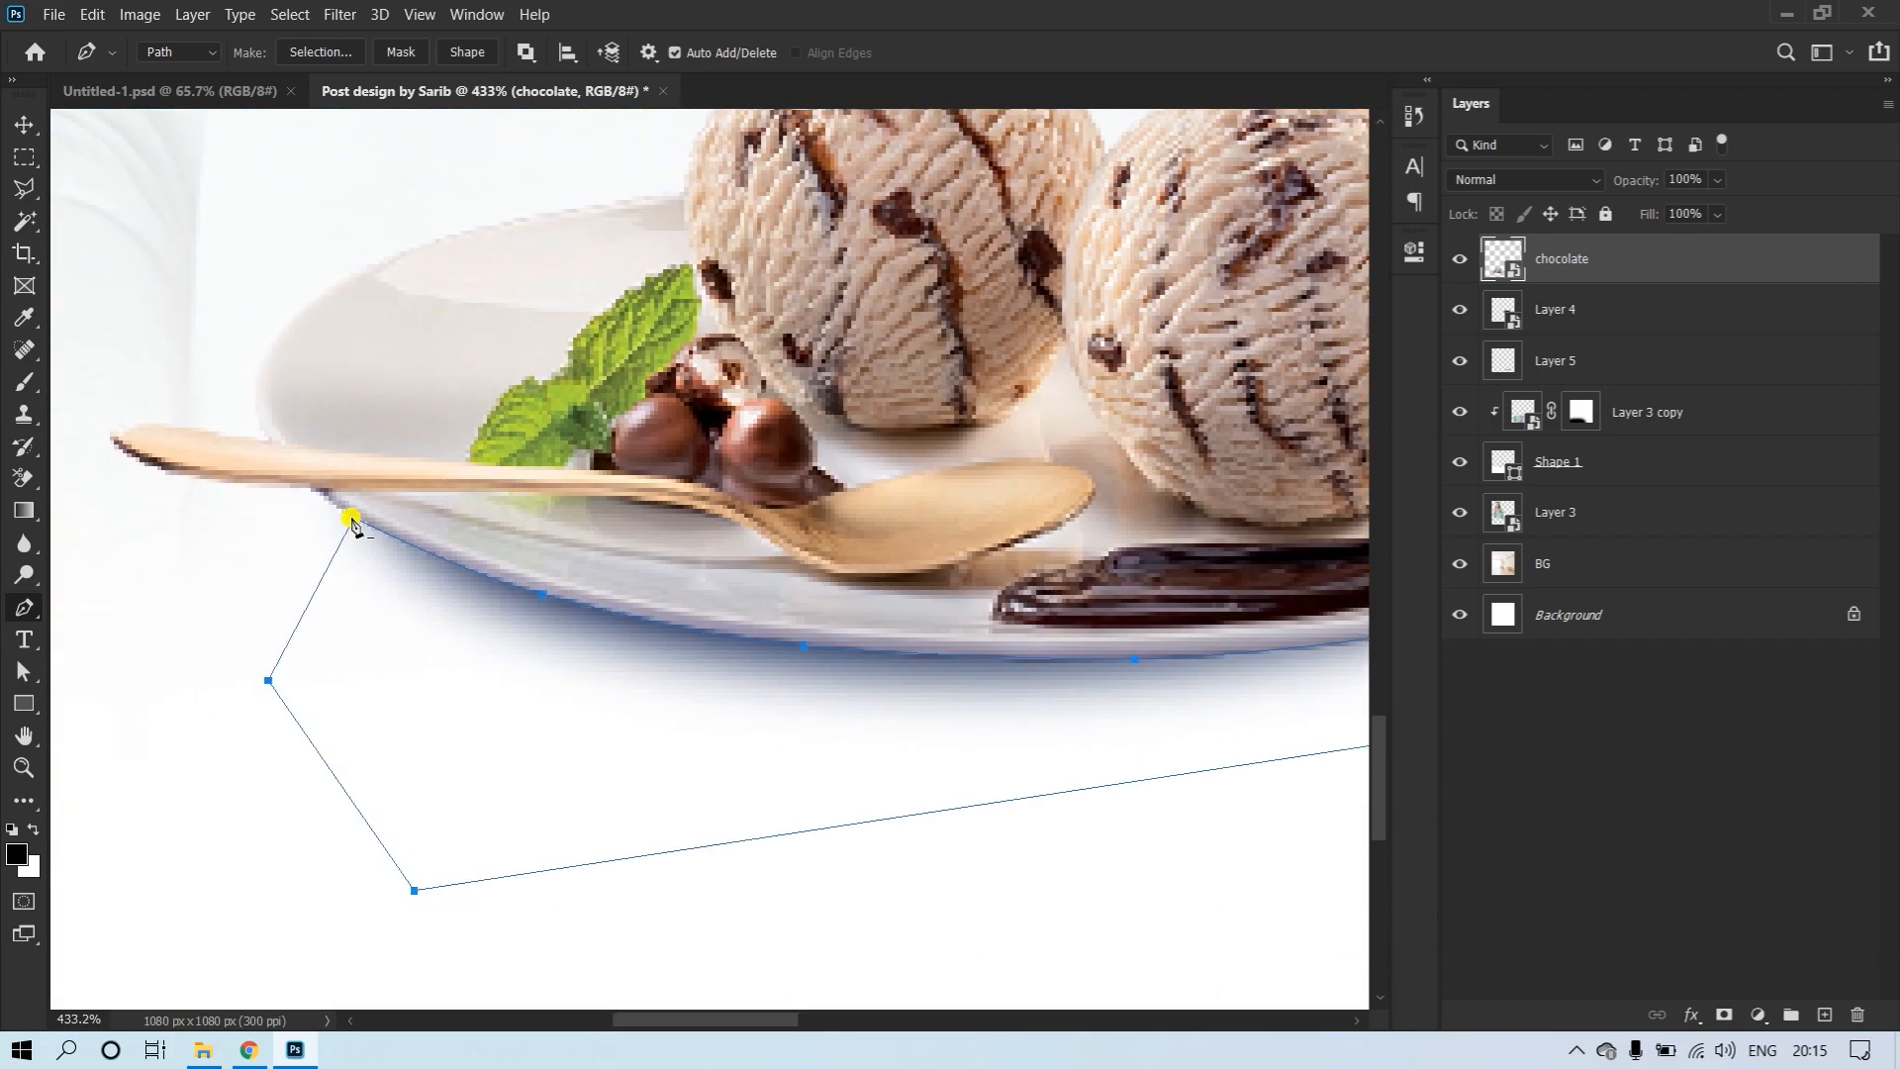
Rasterize the chocolate layer and erase the plate's original shadow using the traced path as a selection
click(282, 52)
click(1080, 272)
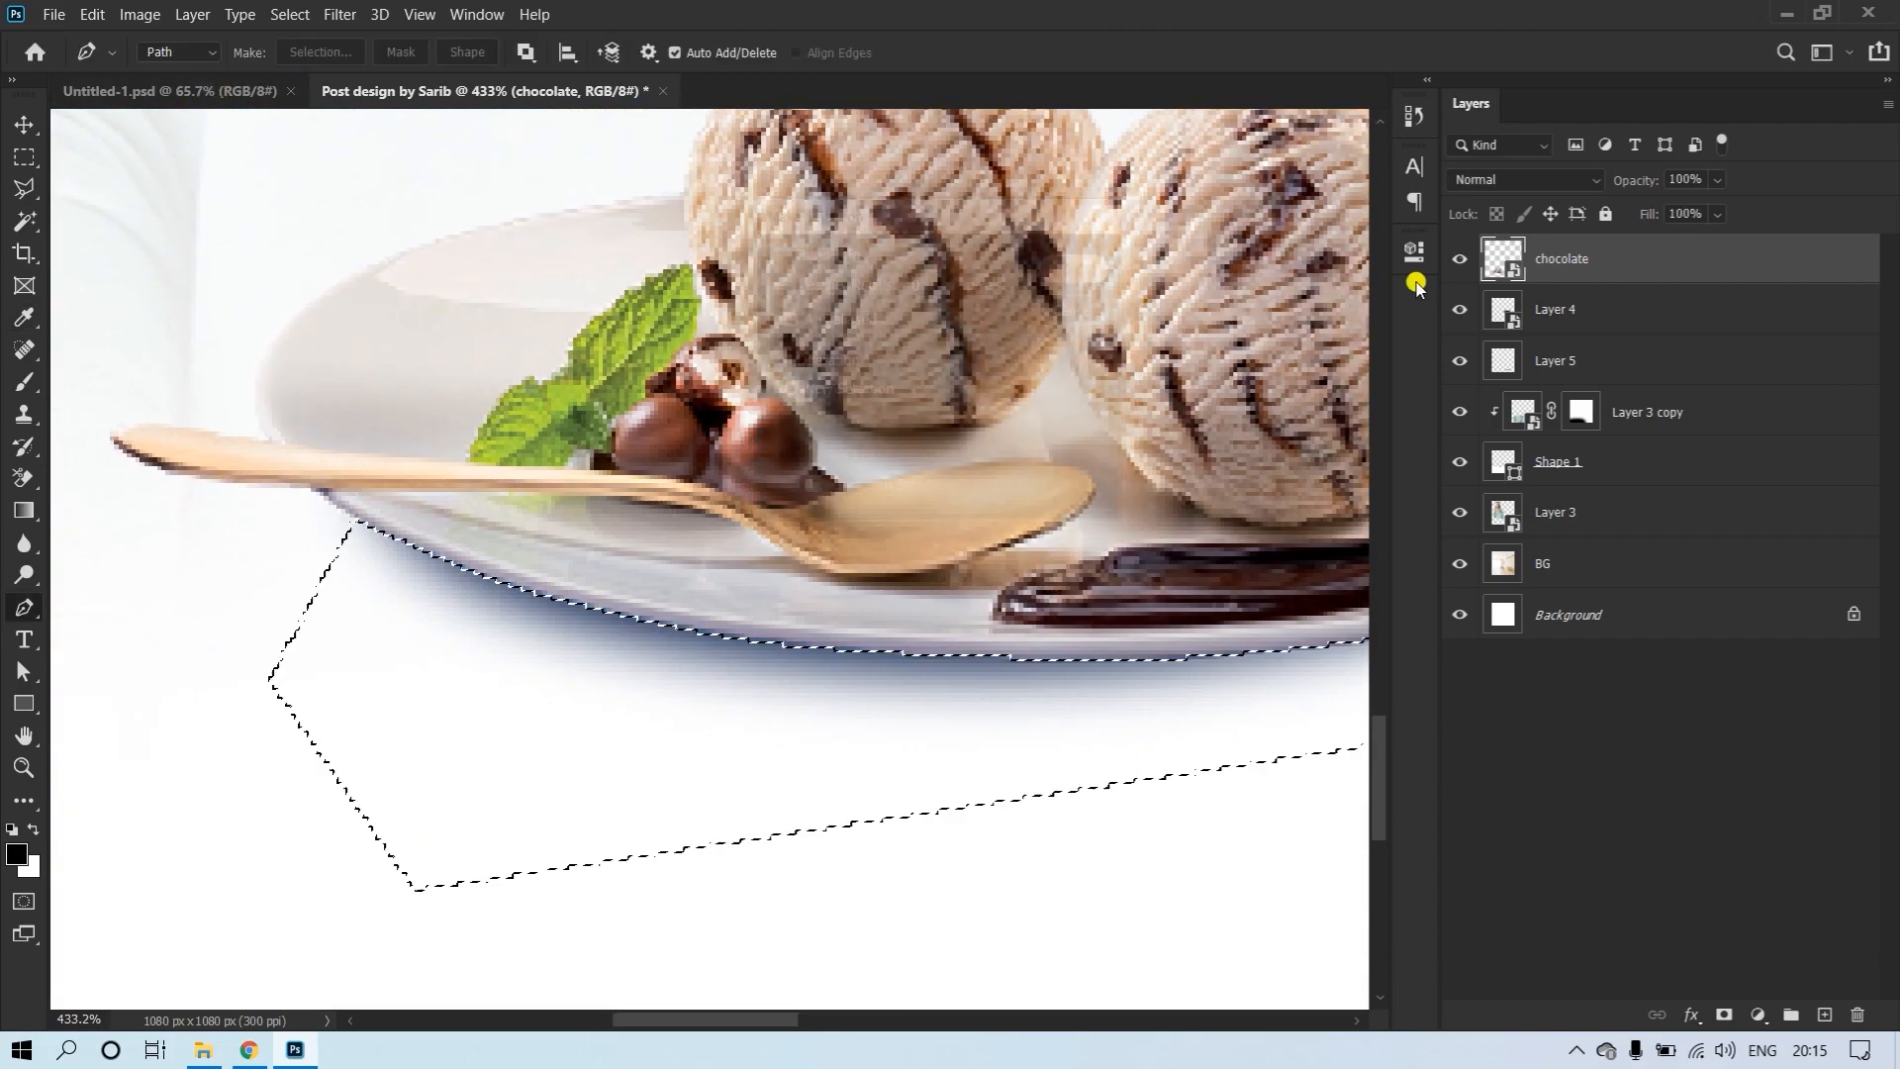
right_click(1676, 265)
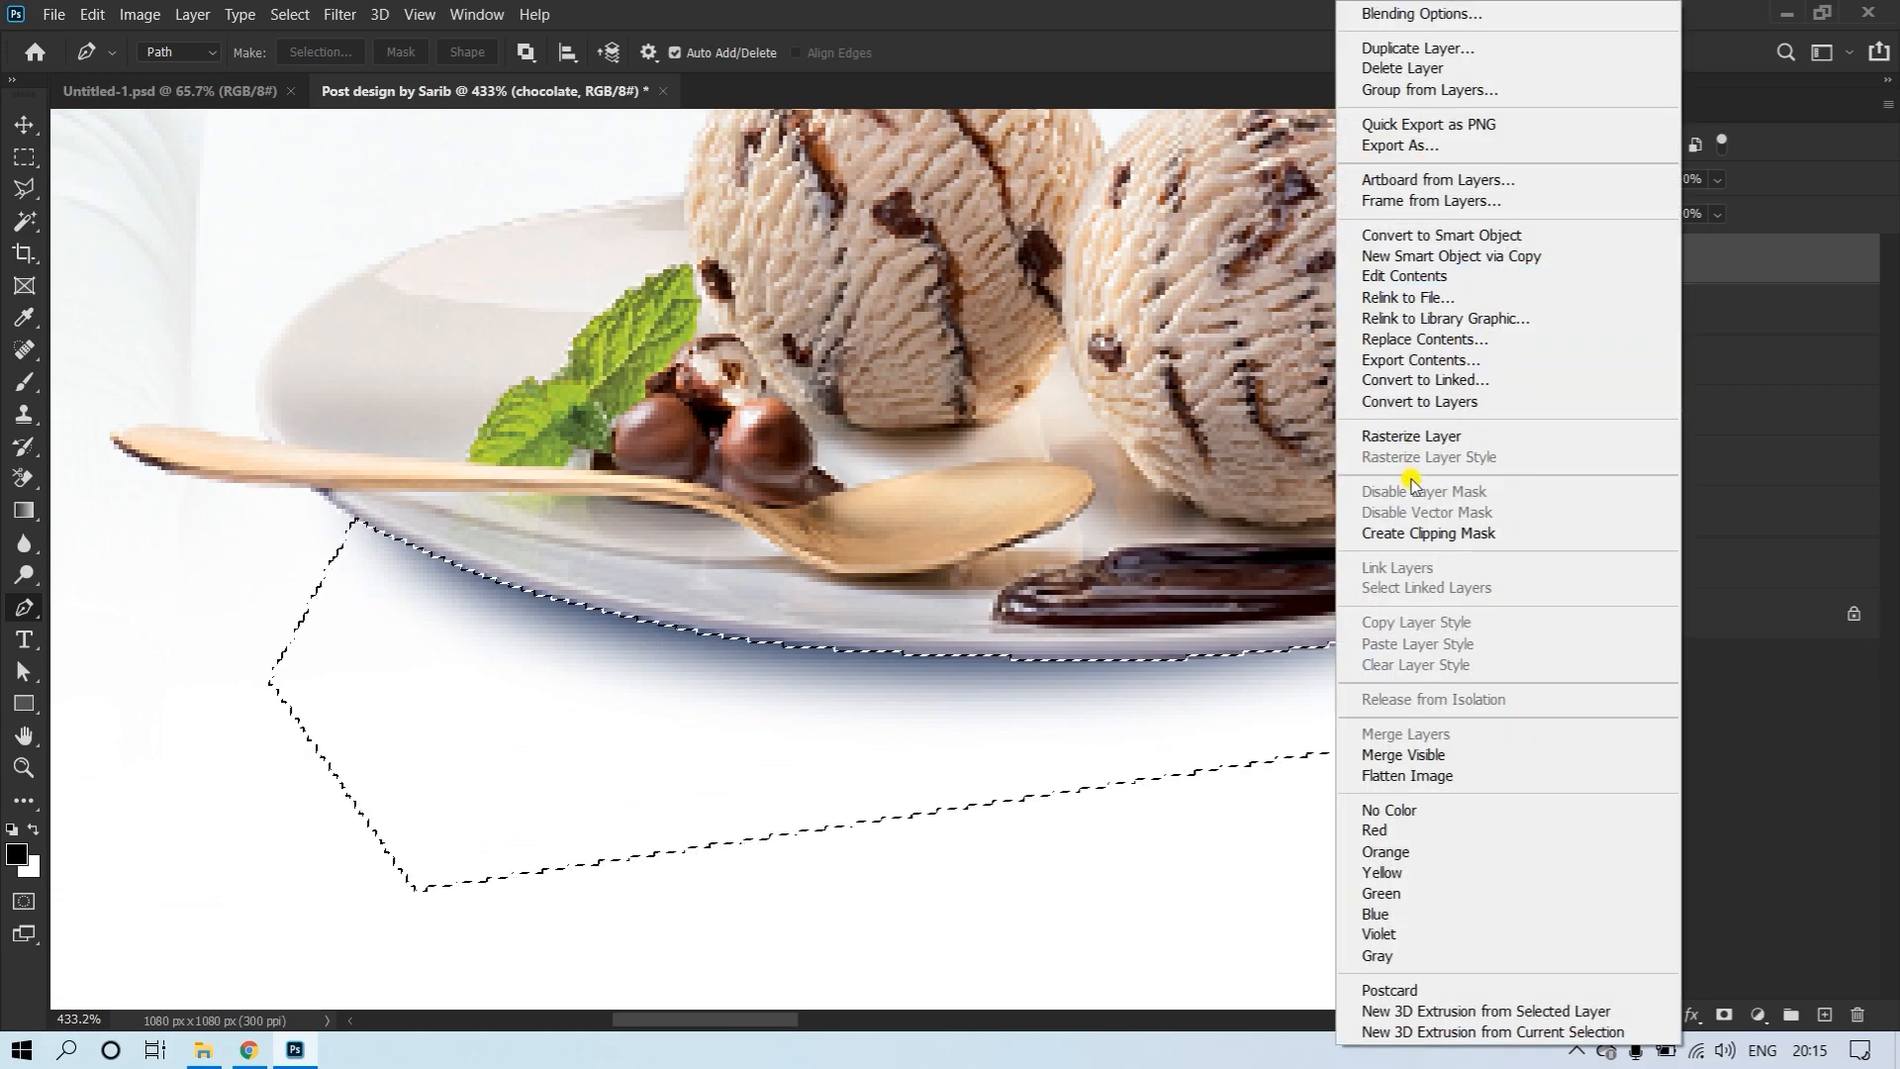
click(1425, 436)
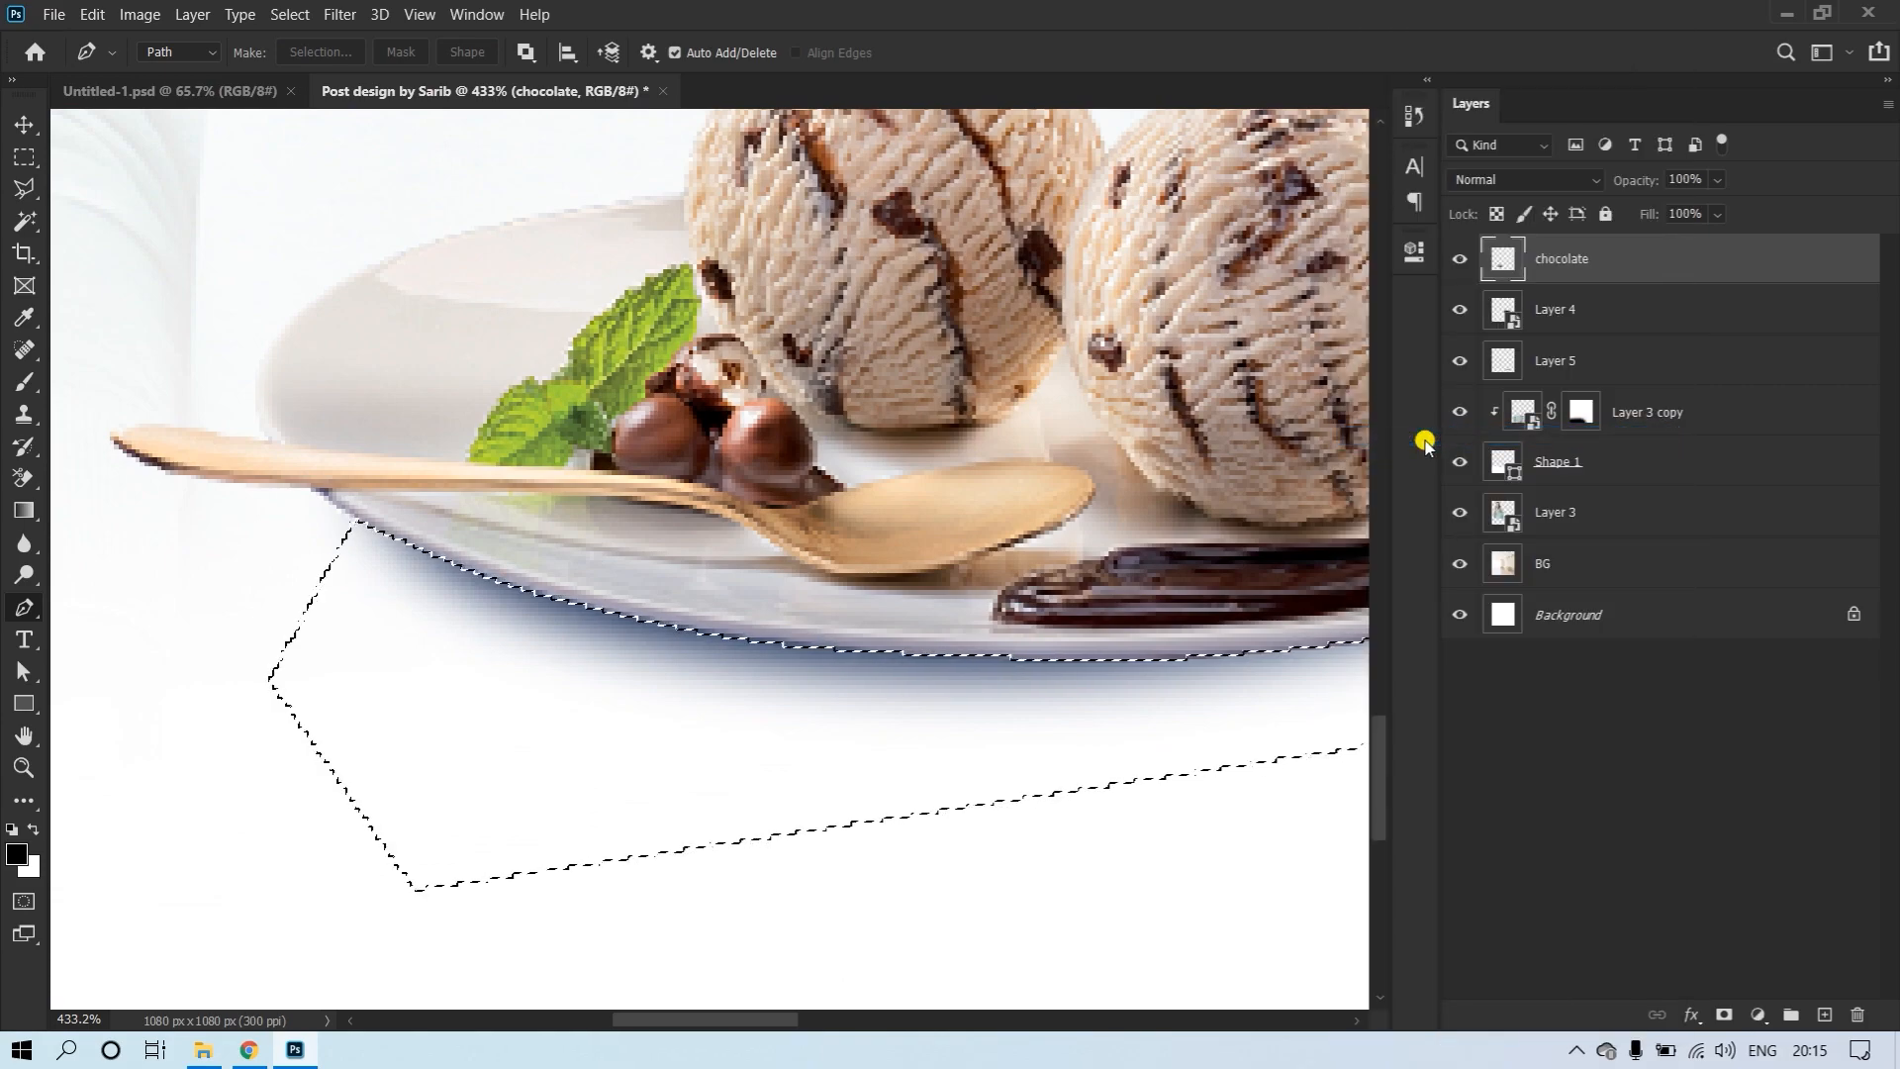
key(ctrl+d)
scroll(1019, 607, down, 6)
Move the chocolate layer below the tub and its shadow, then enlarge the plate so it sits partly behind the tub
key(v)
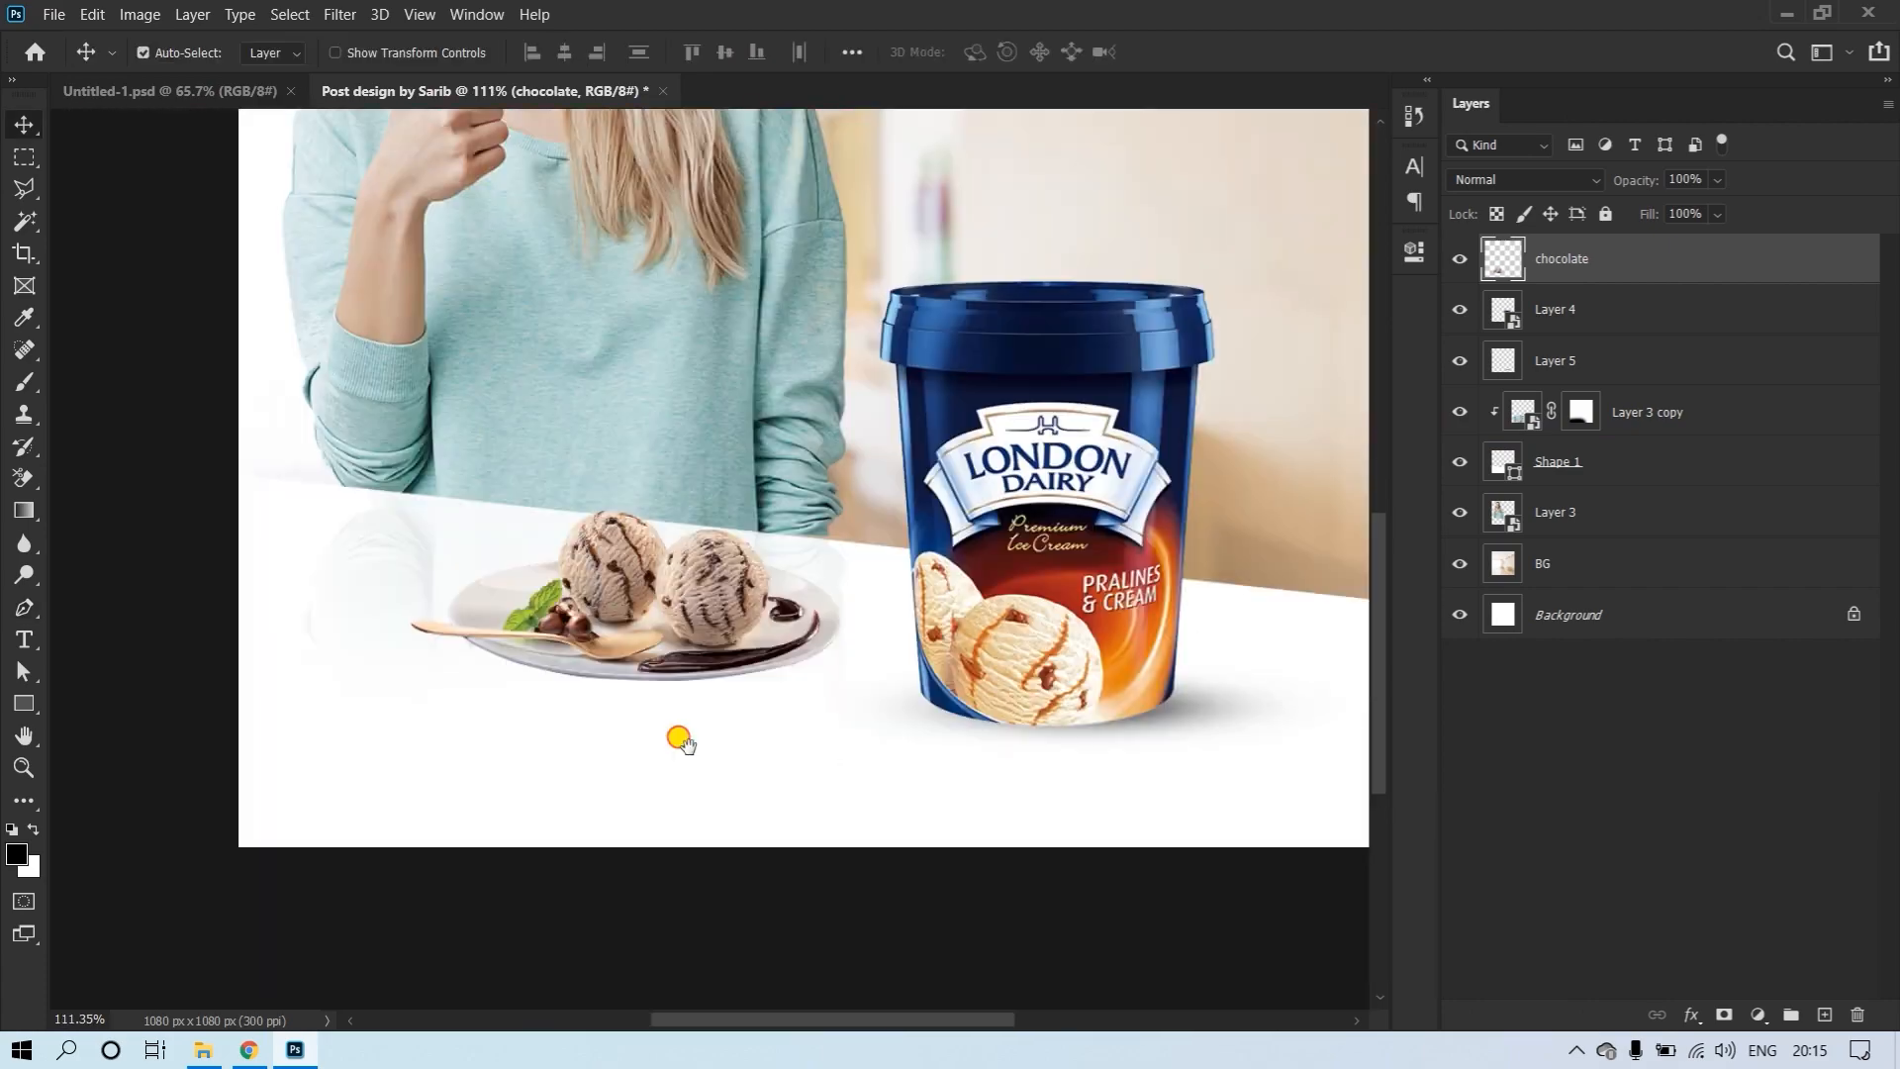
drag(1562, 258, 1570, 381)
drag(1003, 729, 1040, 729)
key(space)
drag(744, 634, 738, 788)
key(ctrl+t)
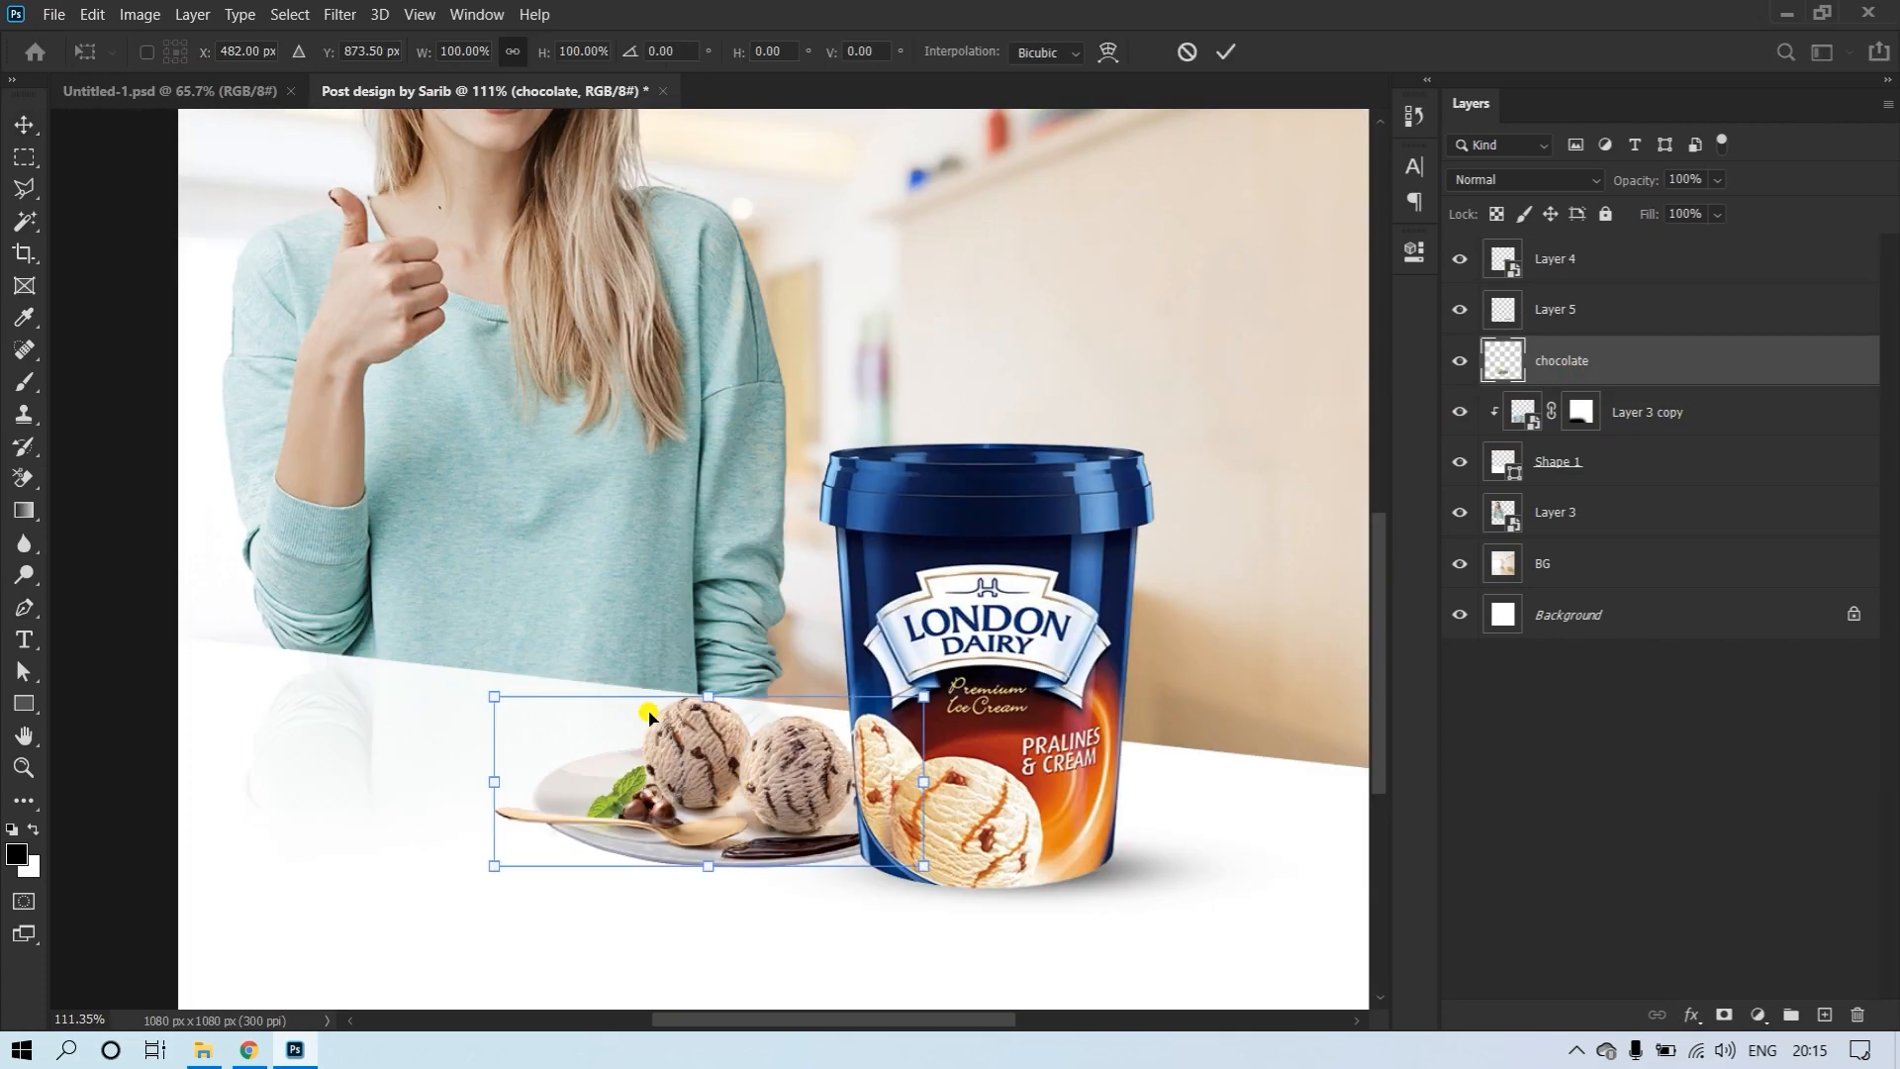
drag(484, 685, 401, 629)
click(1227, 52)
Duplicate the tub's shadow under the plate and move the copy below the chocolate layer
scroll(959, 677, down, 3)
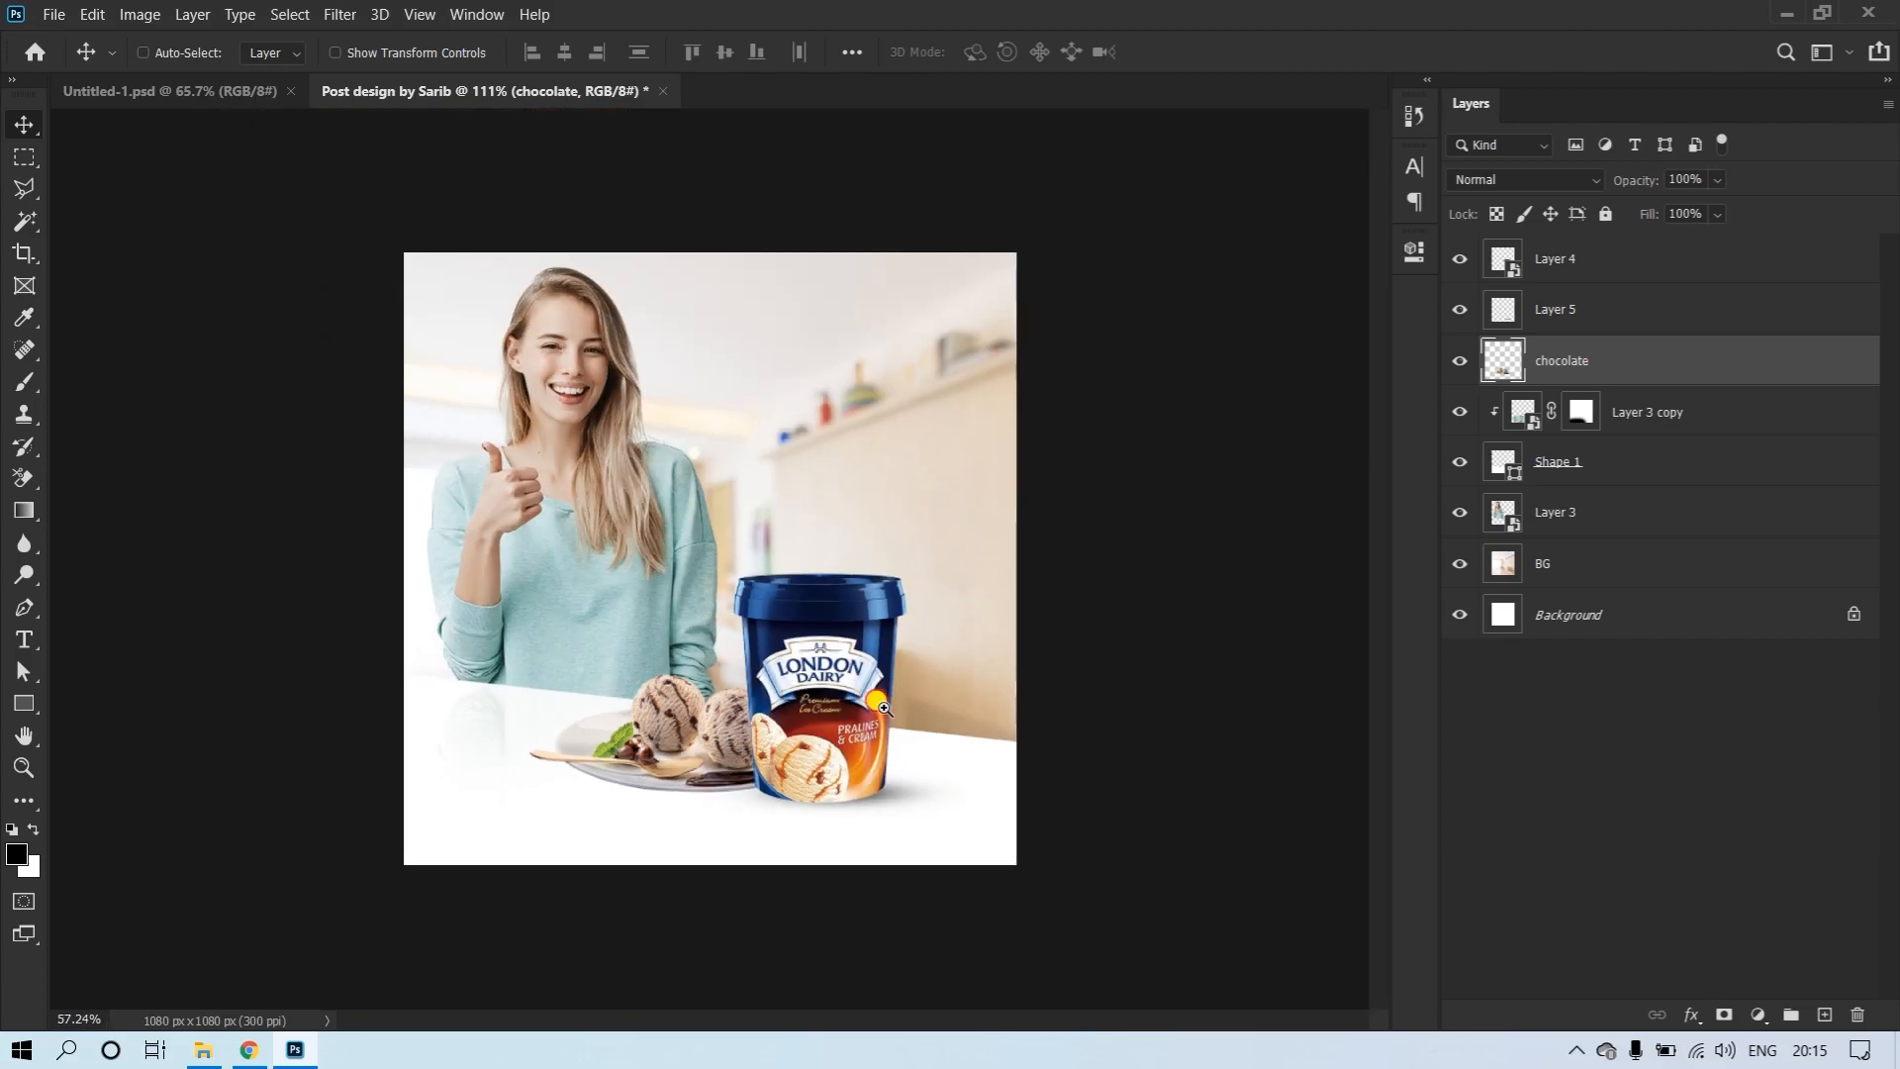
scroll(760, 895, up, 4)
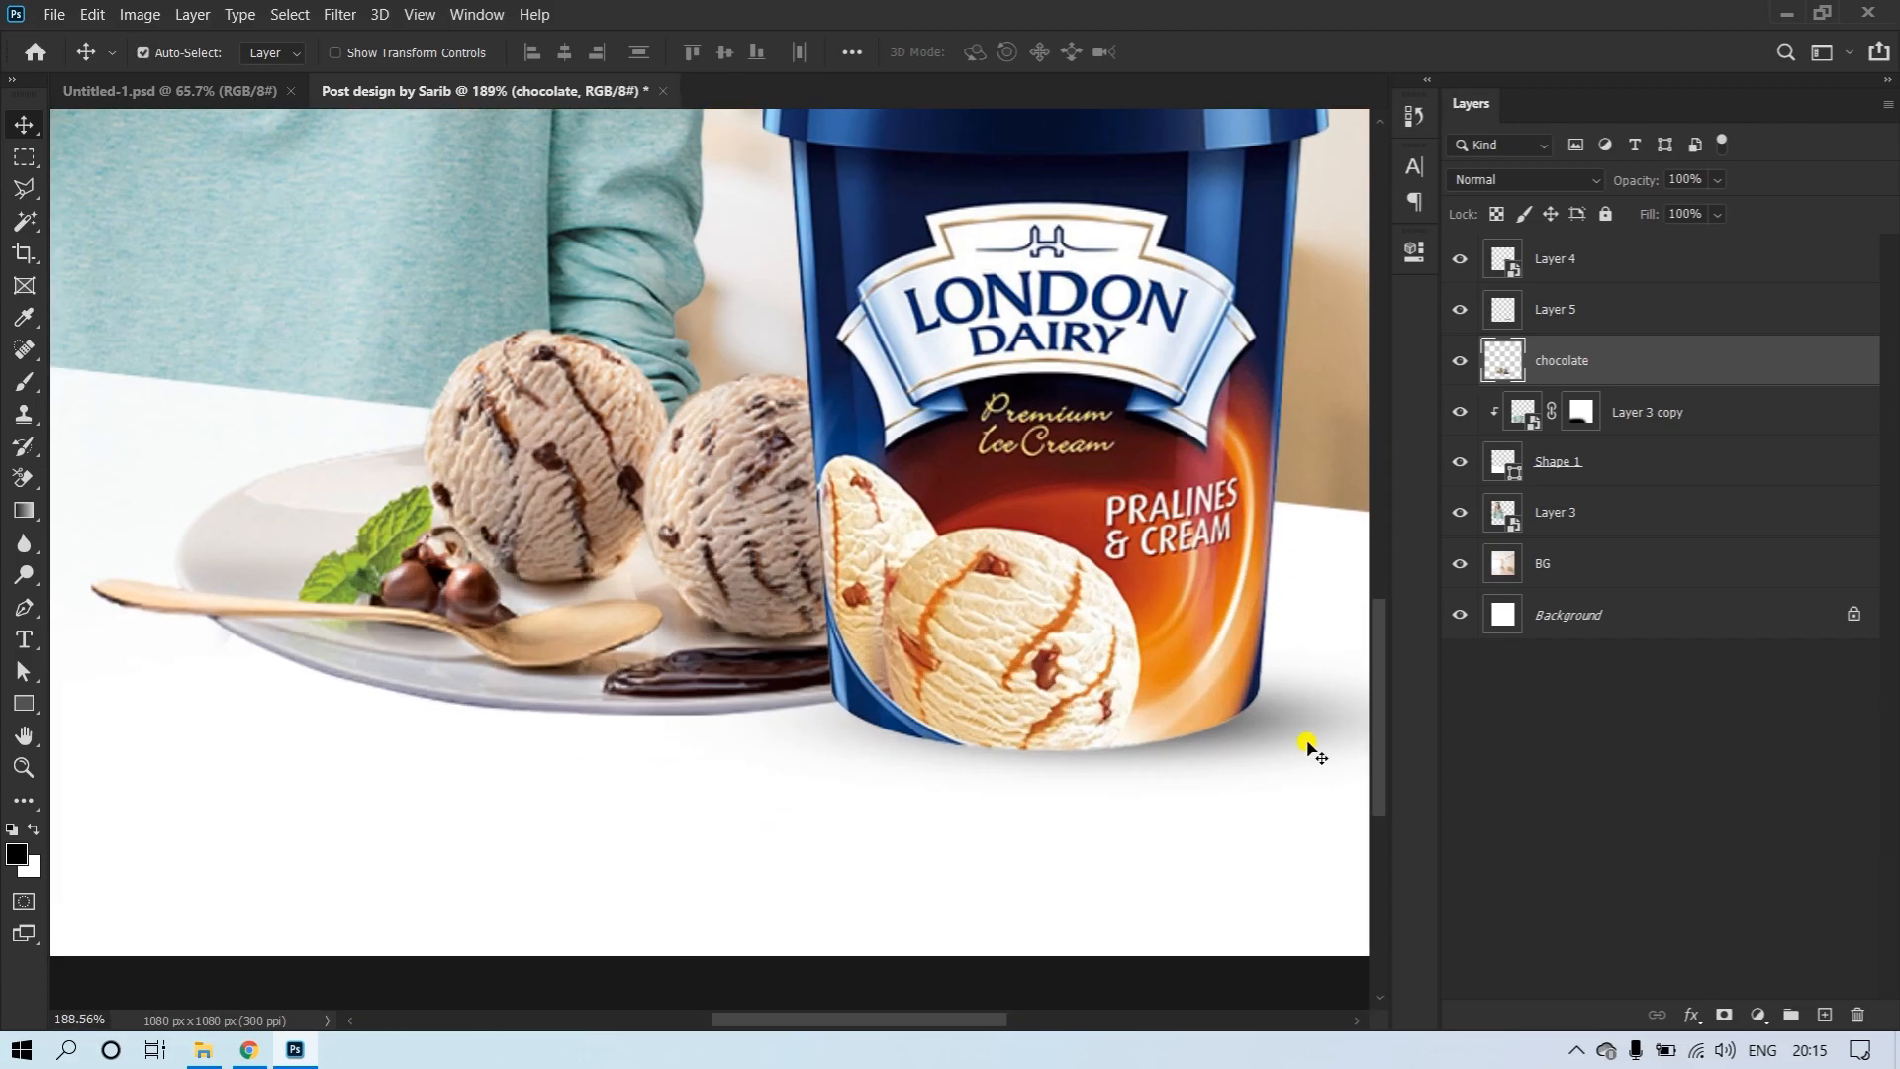
ctrl+click(1302, 737)
drag(1257, 823, 837, 831)
drag(1581, 321, 1558, 452)
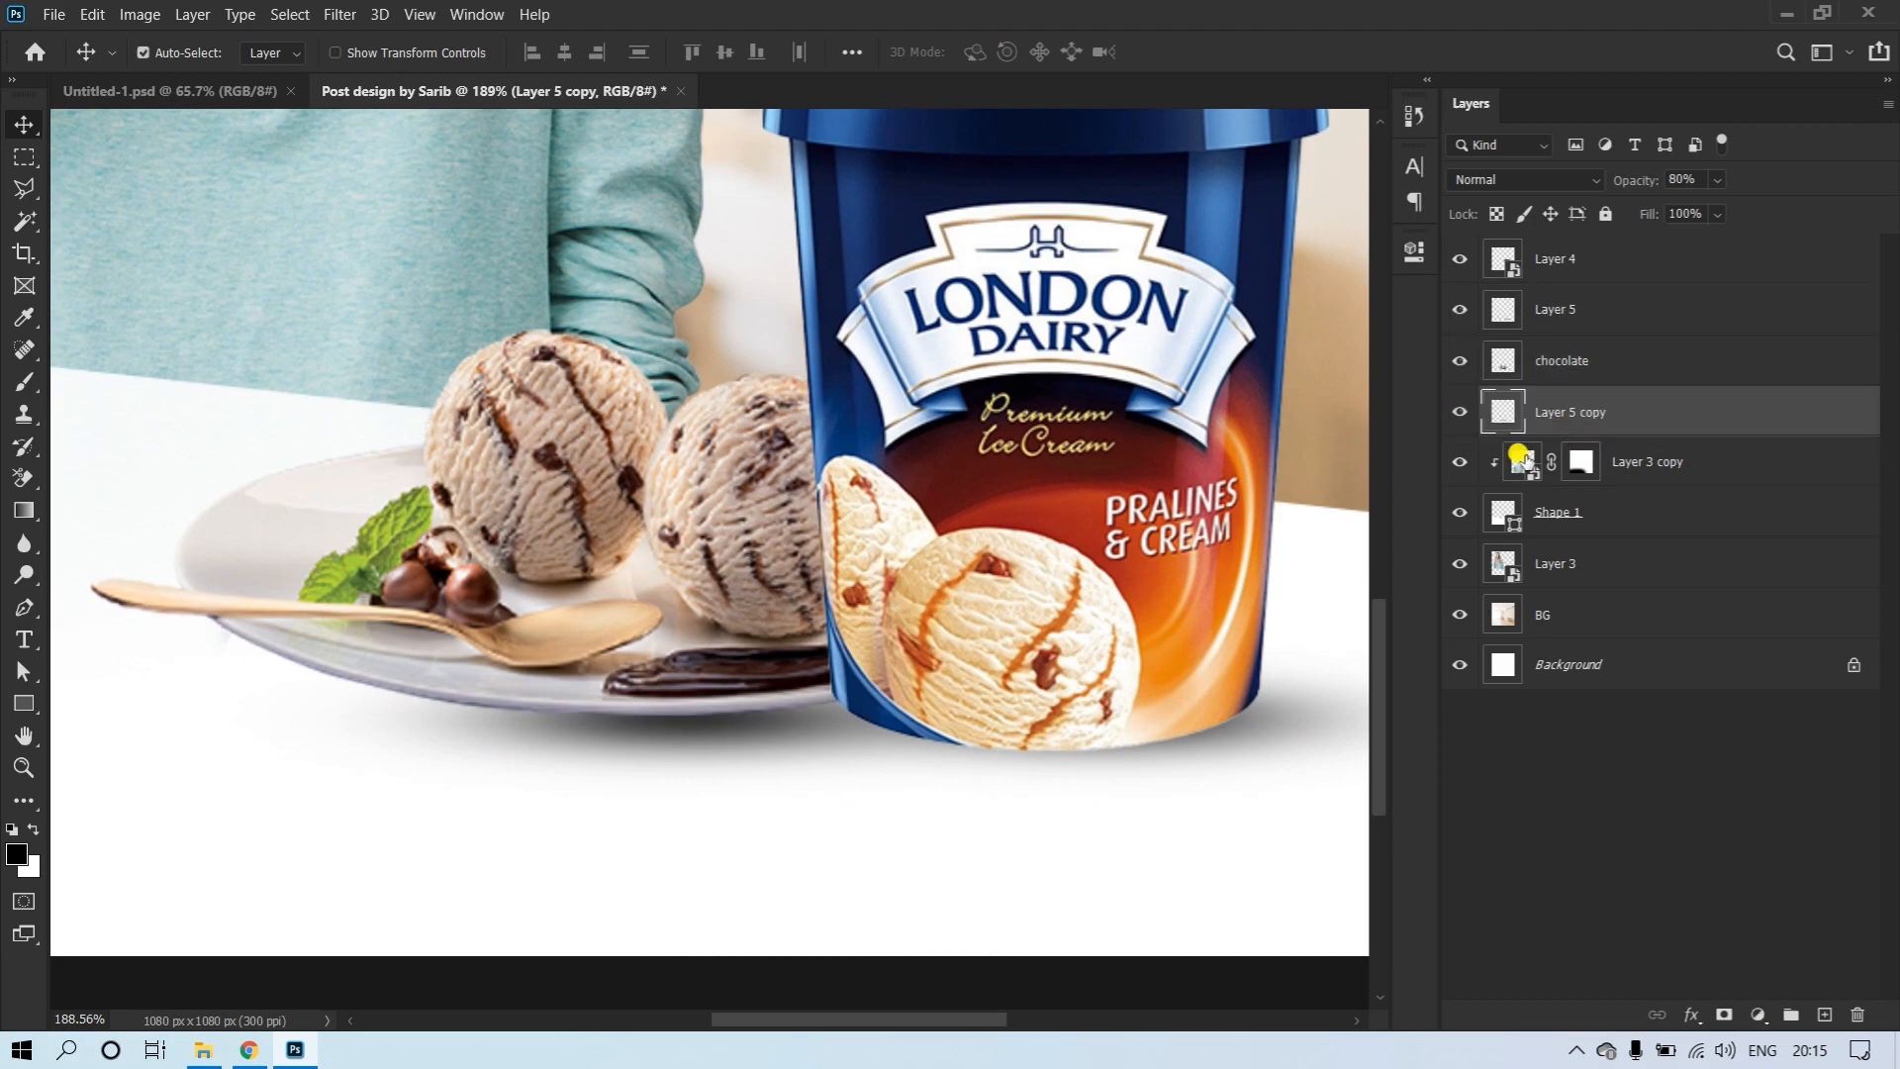
Reshape the duplicated shadow with Free Transform so it follows the underside of the plate
key(ctrl+t)
mouse_move(228, 716)
mouse_down()
mouse_move(1218, 712)
mouse_move(206, 724)
mouse_up()
drag(801, 733, 627, 825)
drag(1258, 781, 292, 787)
drag(158, 787, 986, 665)
drag(582, 668, 139, 668)
drag(653, 702, 742, 703)
drag(1216, 663, 1376, 665)
drag(843, 677, 716, 687)
click(1225, 52)
Lower the opacity of the plate's shadow
scroll(885, 625, down, 5)
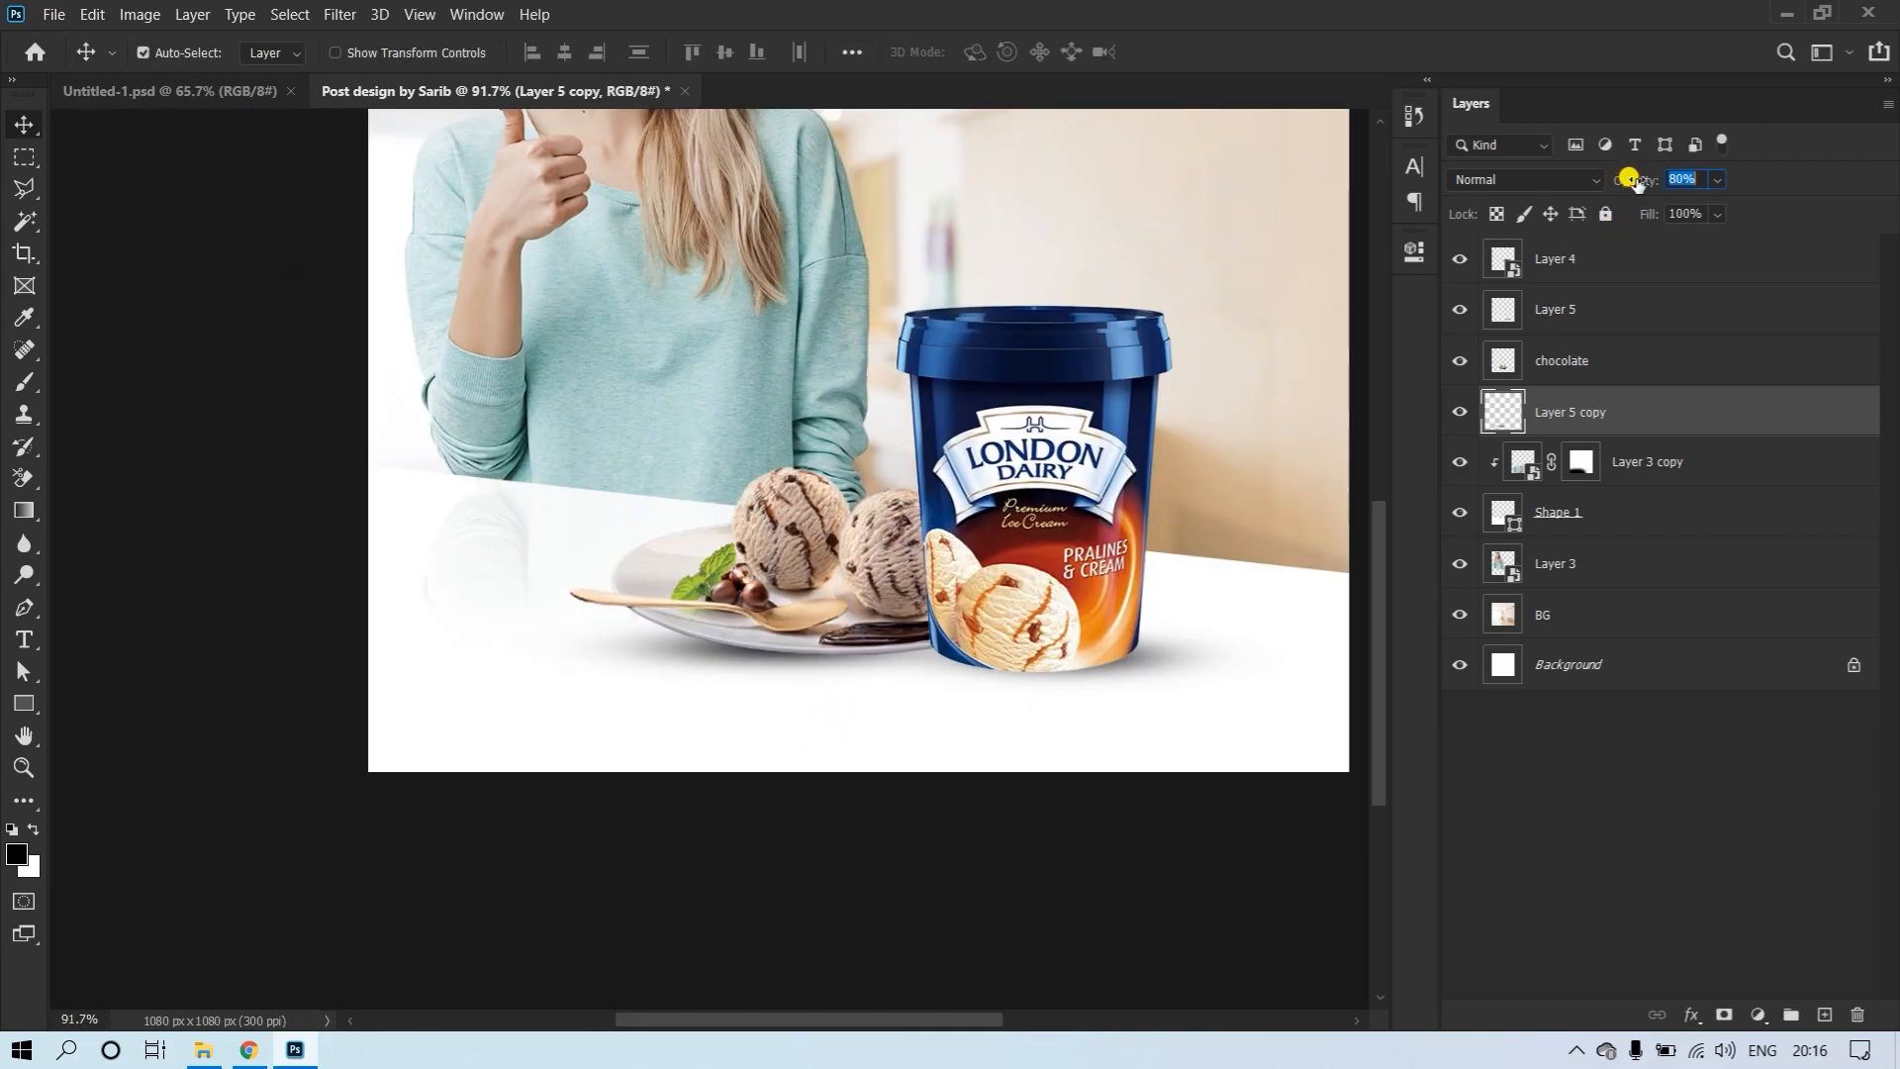
mouse_move(1621, 181)
mouse_down()
mouse_move(1578, 178)
mouse_move(1604, 177)
mouse_up()
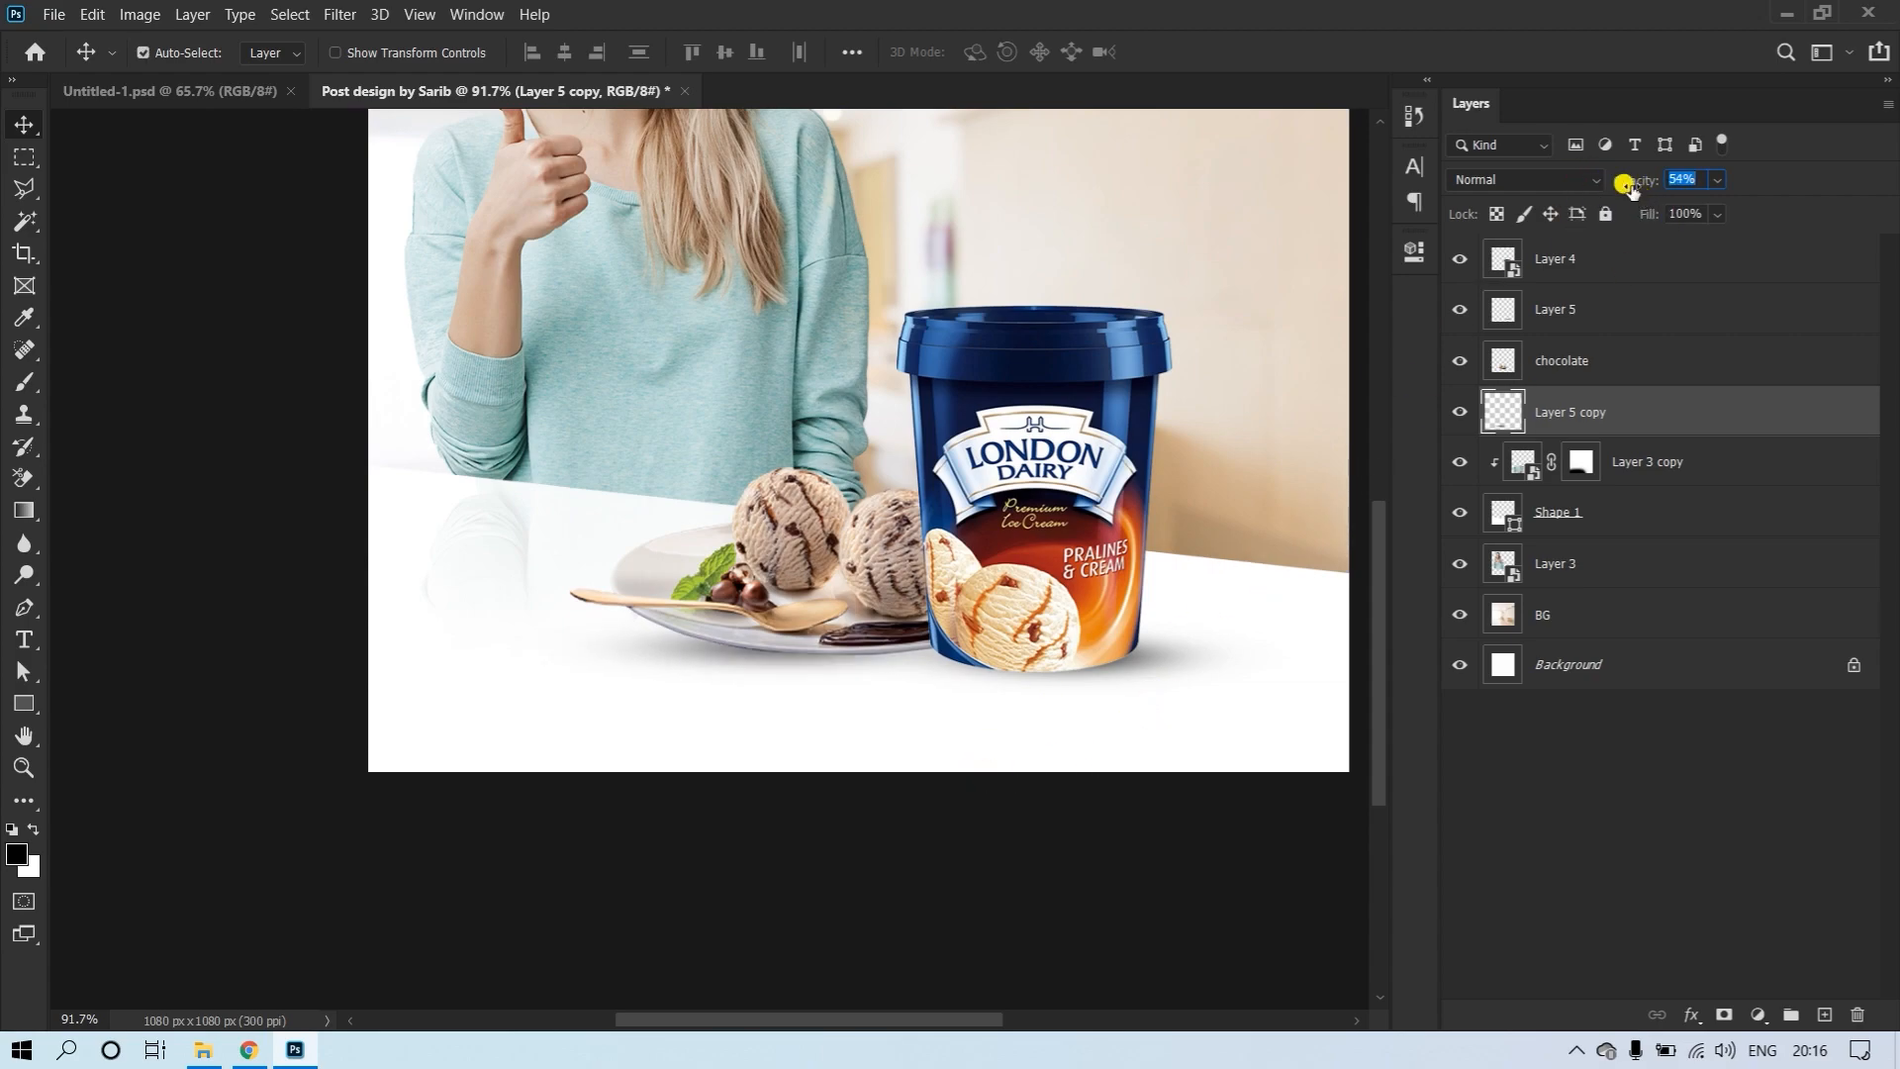
drag(1626, 184, 1629, 188)
Stretch the tub's shadow slightly taller and wider, nudge it against the base, and deselect it
scroll(1153, 722, up, 8)
ctrl+click(1264, 509)
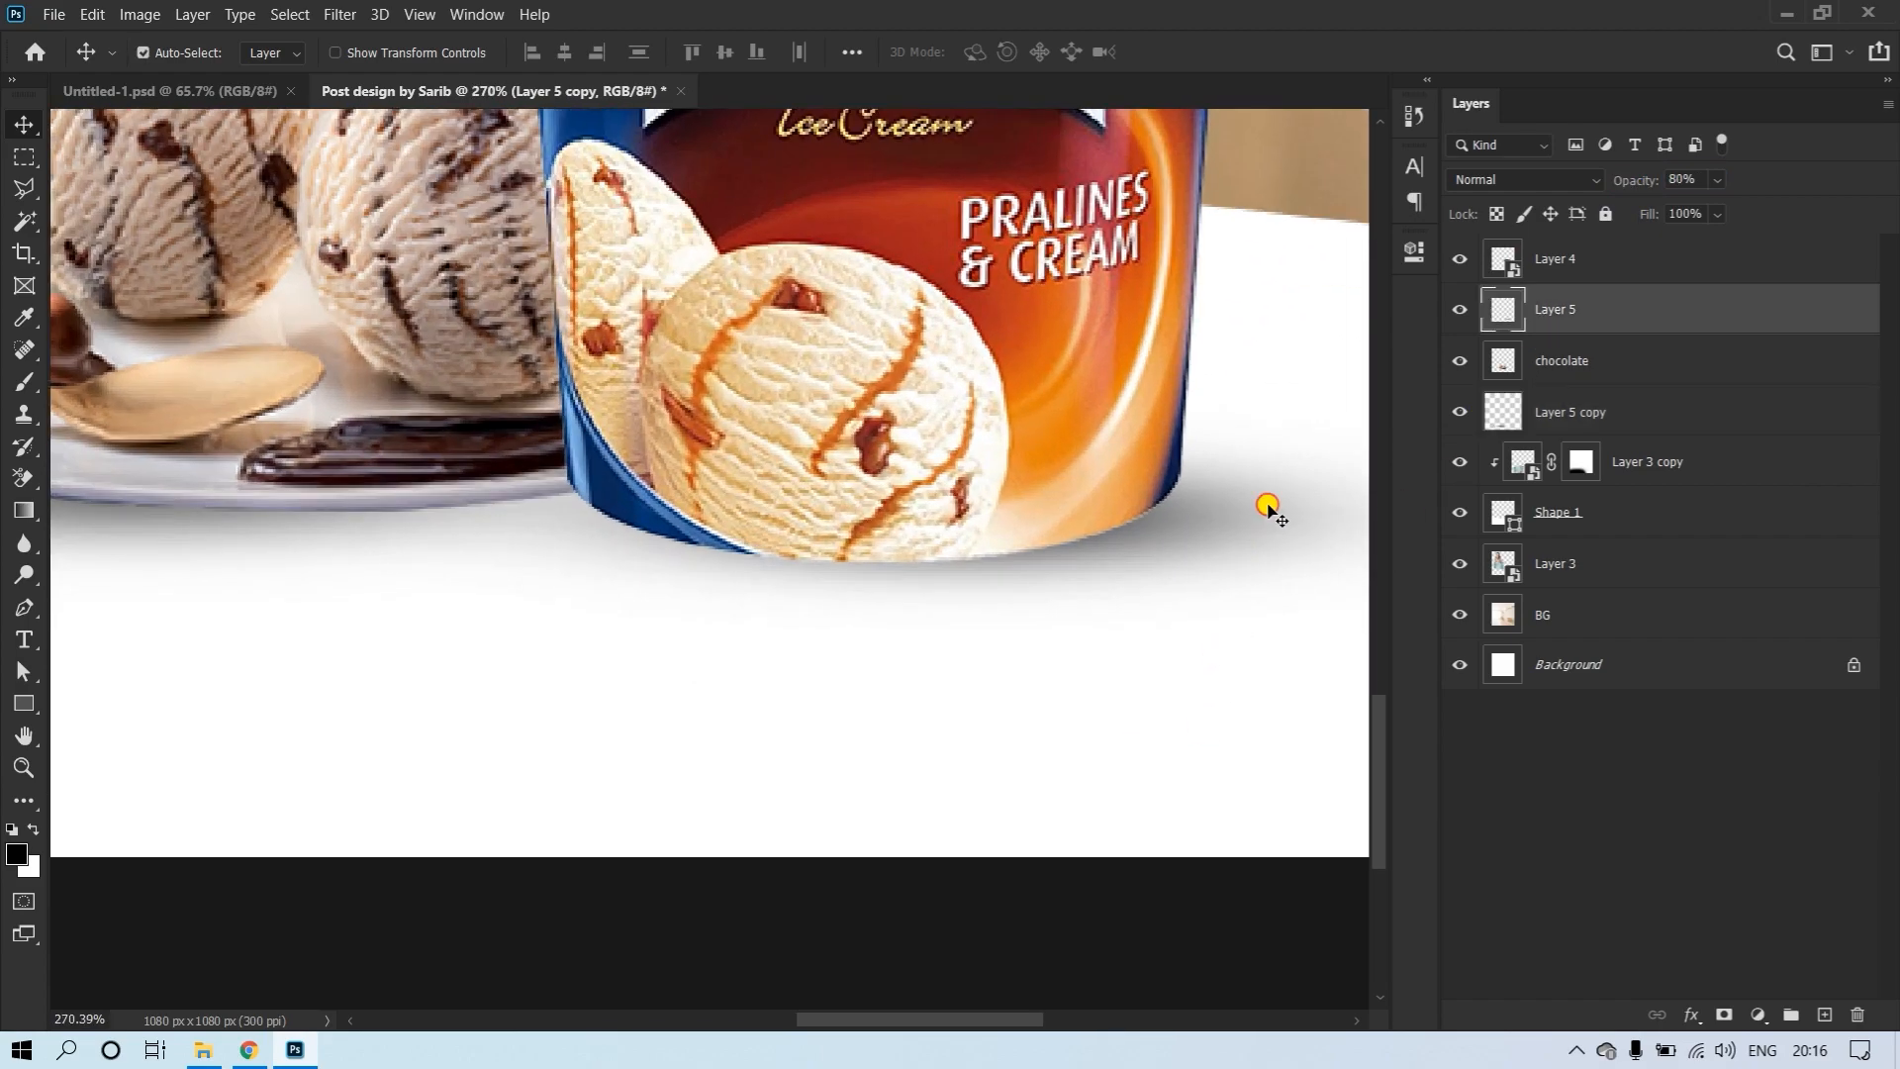
key(ctrl+t)
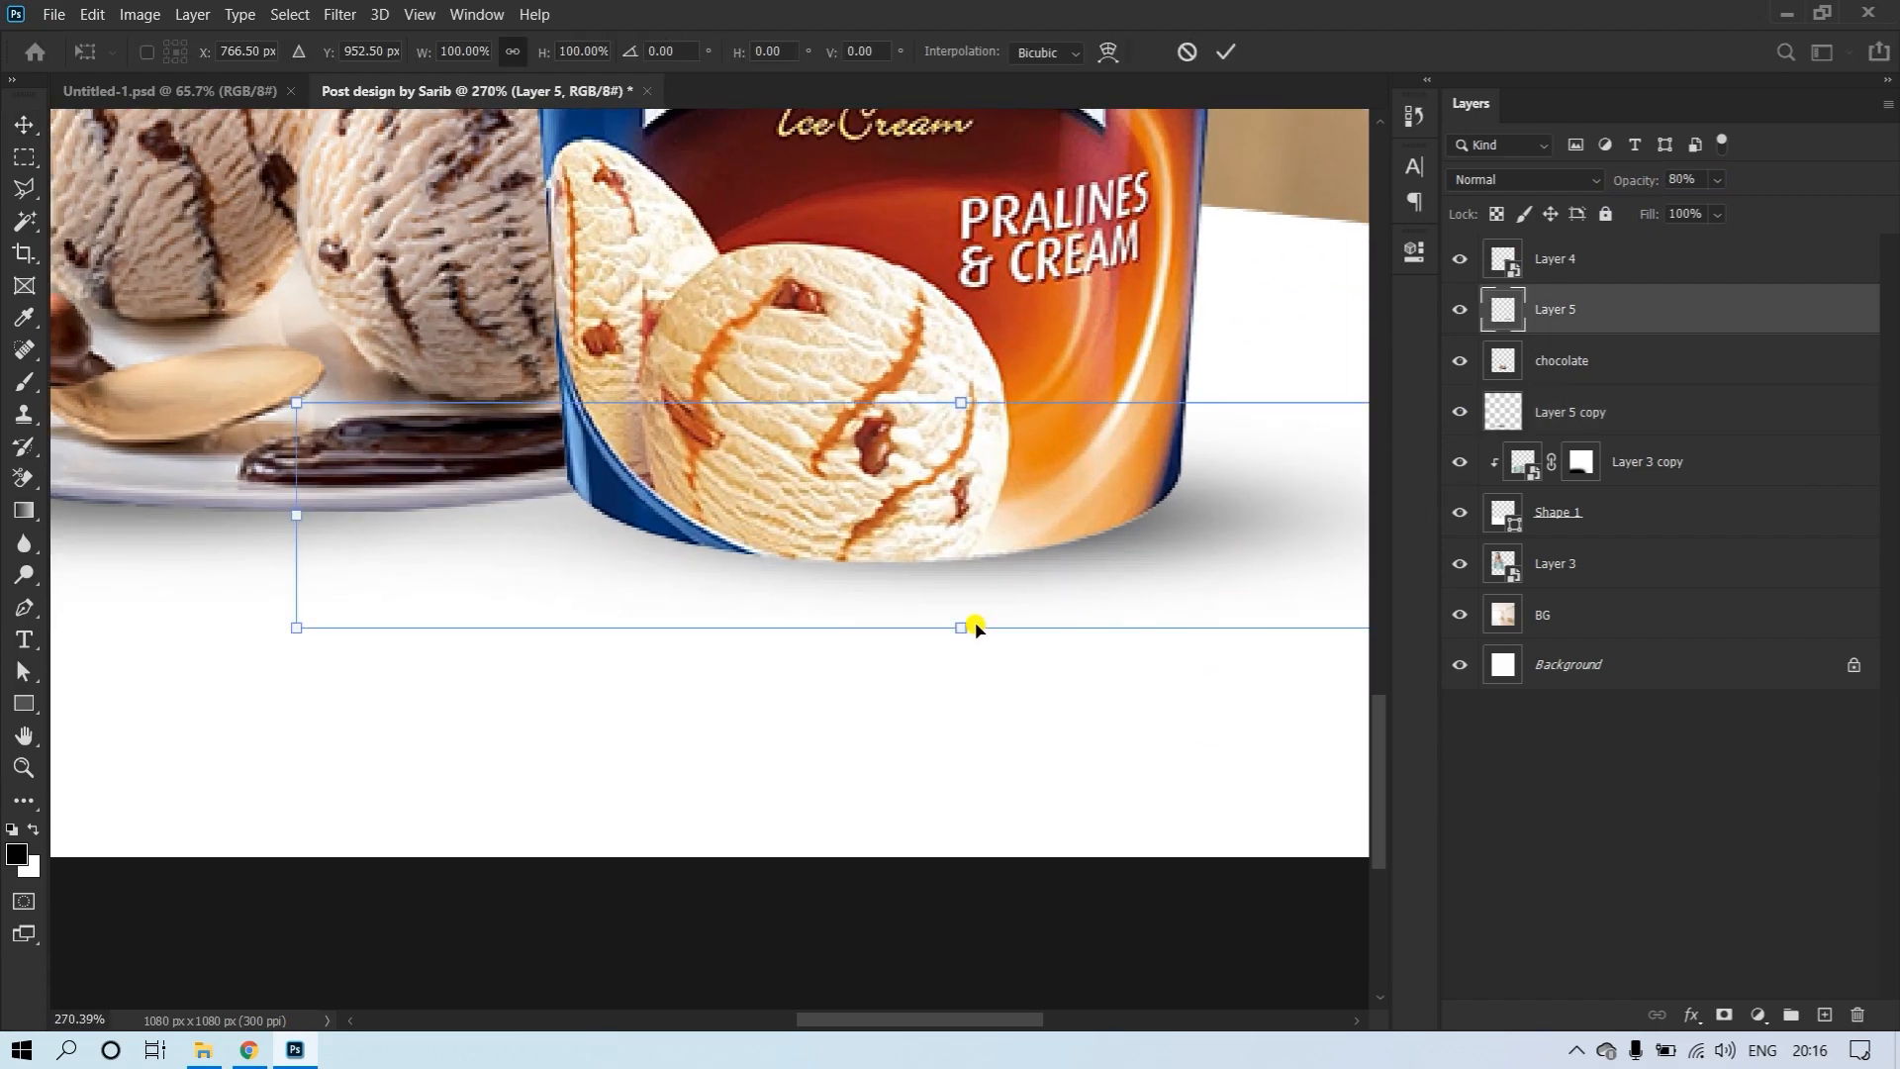
drag(962, 625, 970, 635)
drag(852, 546, 623, 555)
scroll(621, 550, down, 5)
drag(1018, 523, 1080, 508)
key(Return)
drag(1066, 502, 1051, 502)
scroll(1007, 611, down, 4)
ctrl+click(1168, 609)
scroll(1168, 609, down, 2)
scroll(803, 770, up, 3)
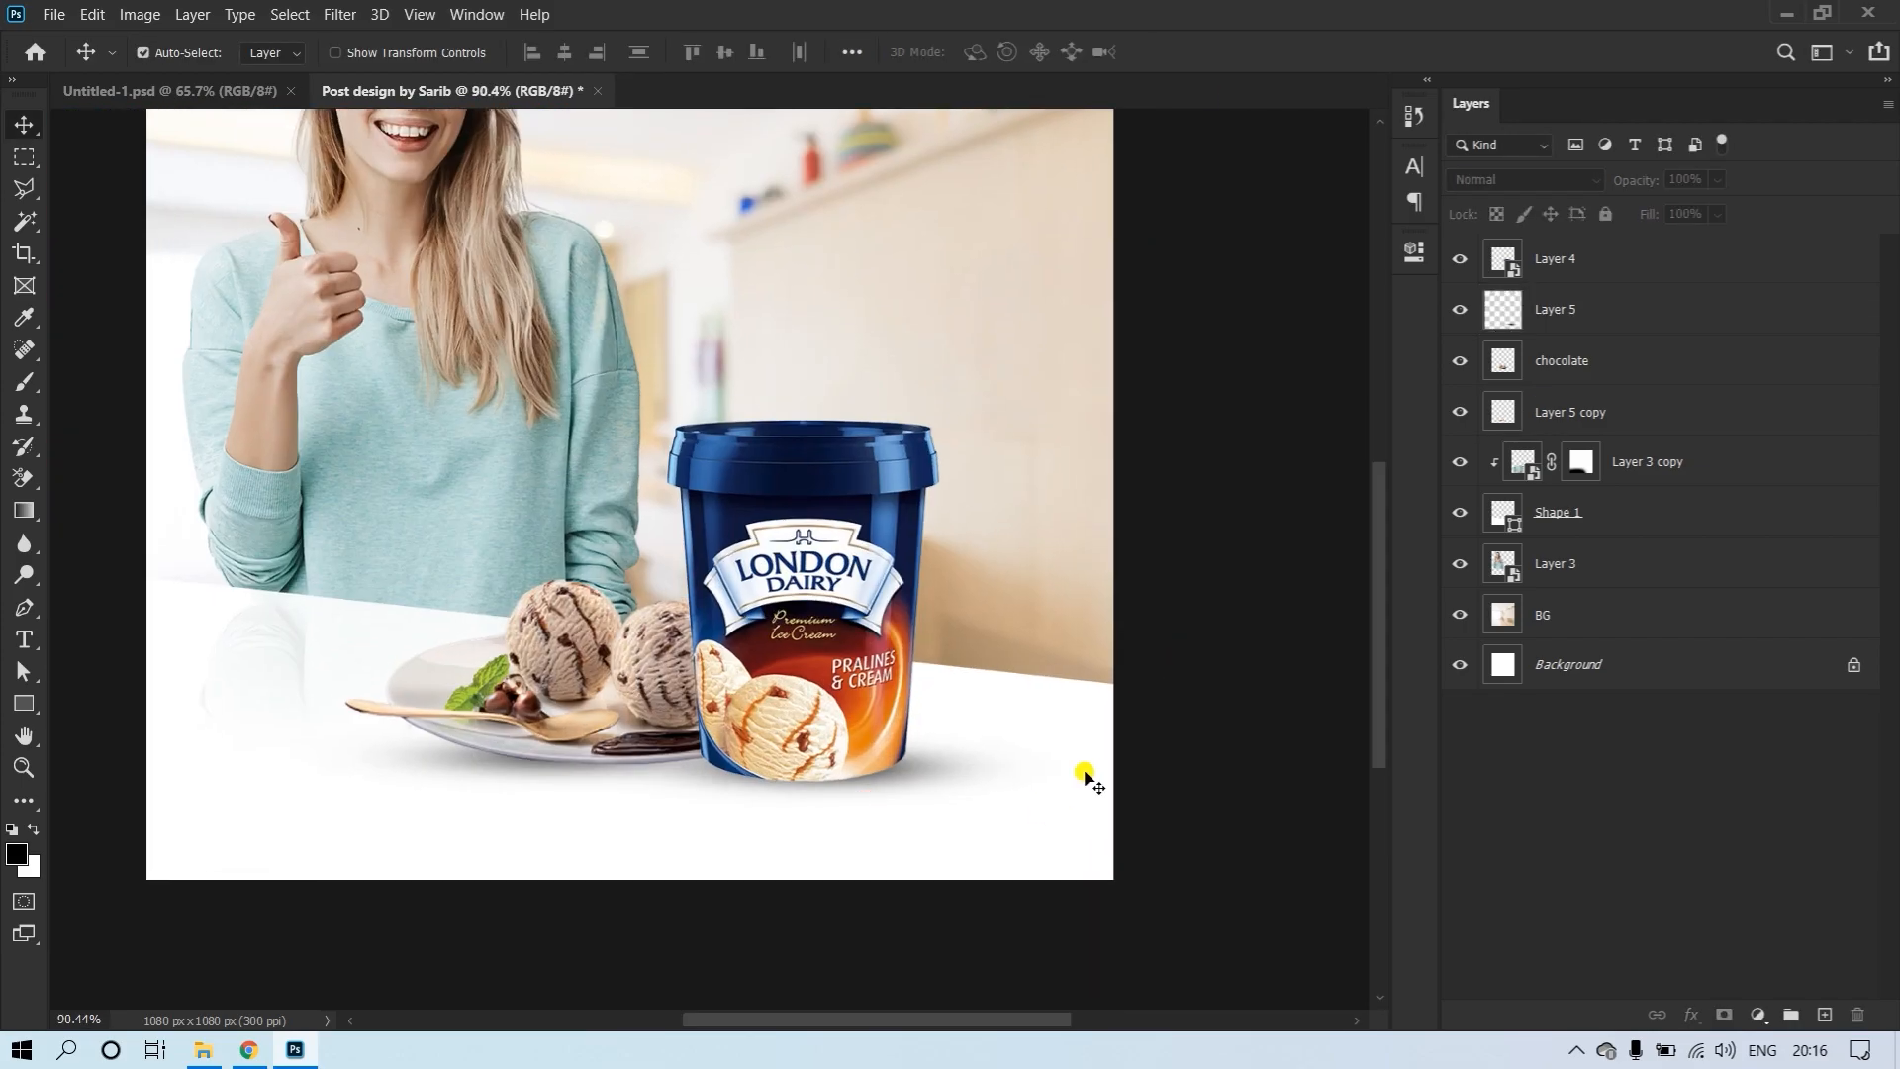
Duplicate the tub, flip the copy vertically, and move it down about 344 px to mirror the tub's base
ctrl+click(808, 635)
key(ctrl+j)
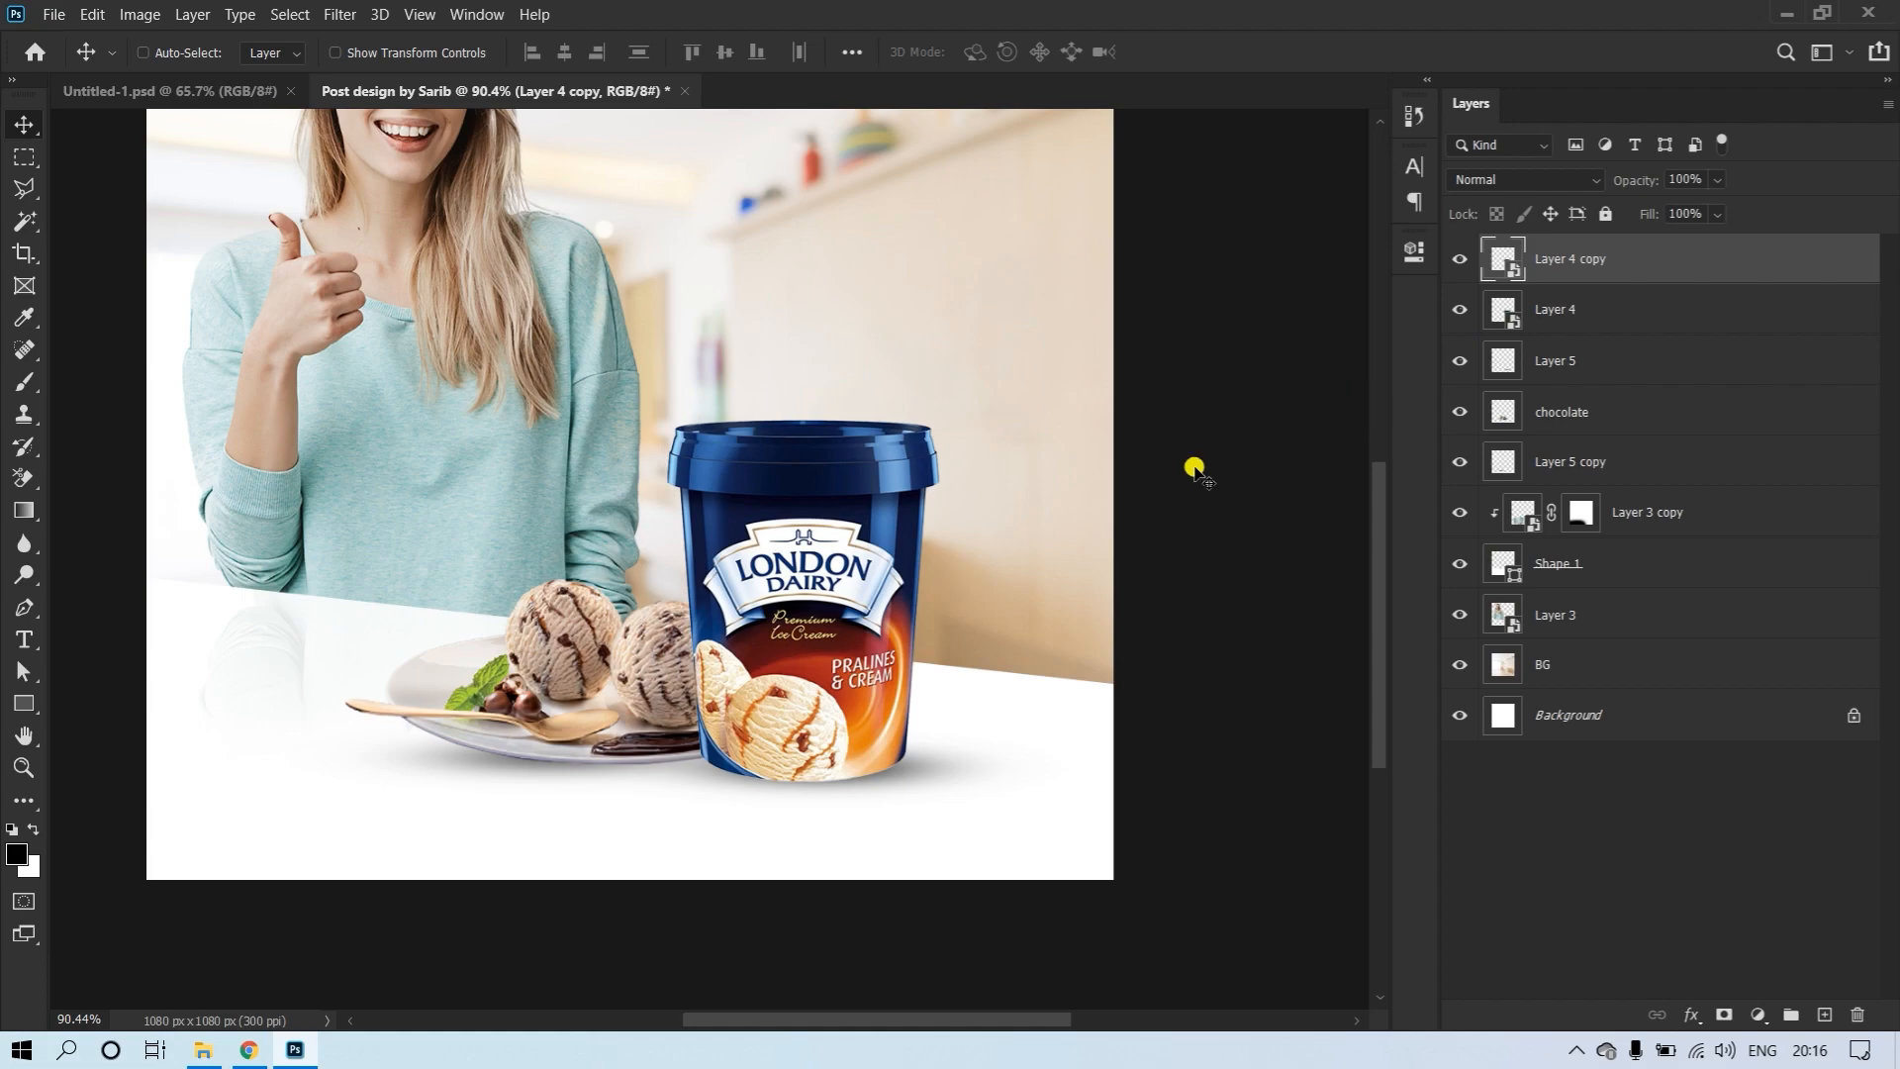
key(ctrl+t)
right_click(852, 520)
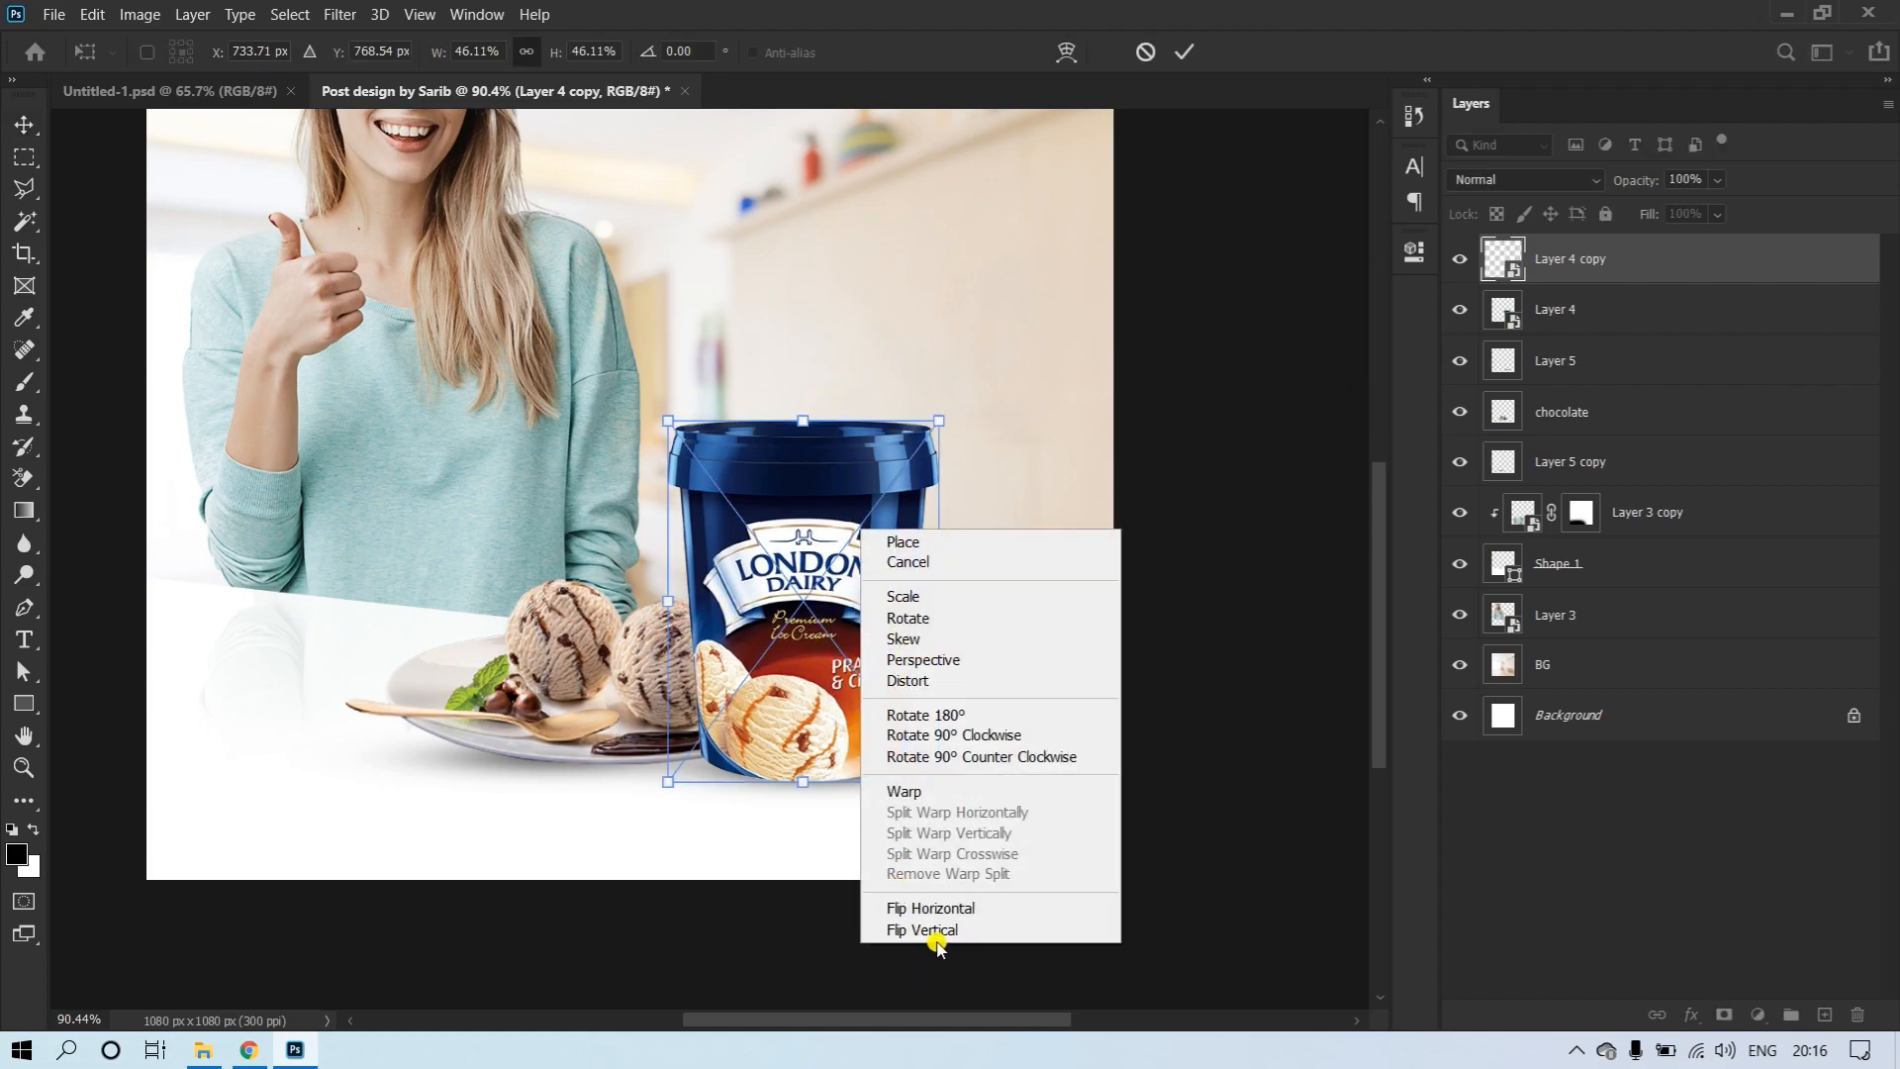
click(930, 931)
drag(827, 554, 826, 861)
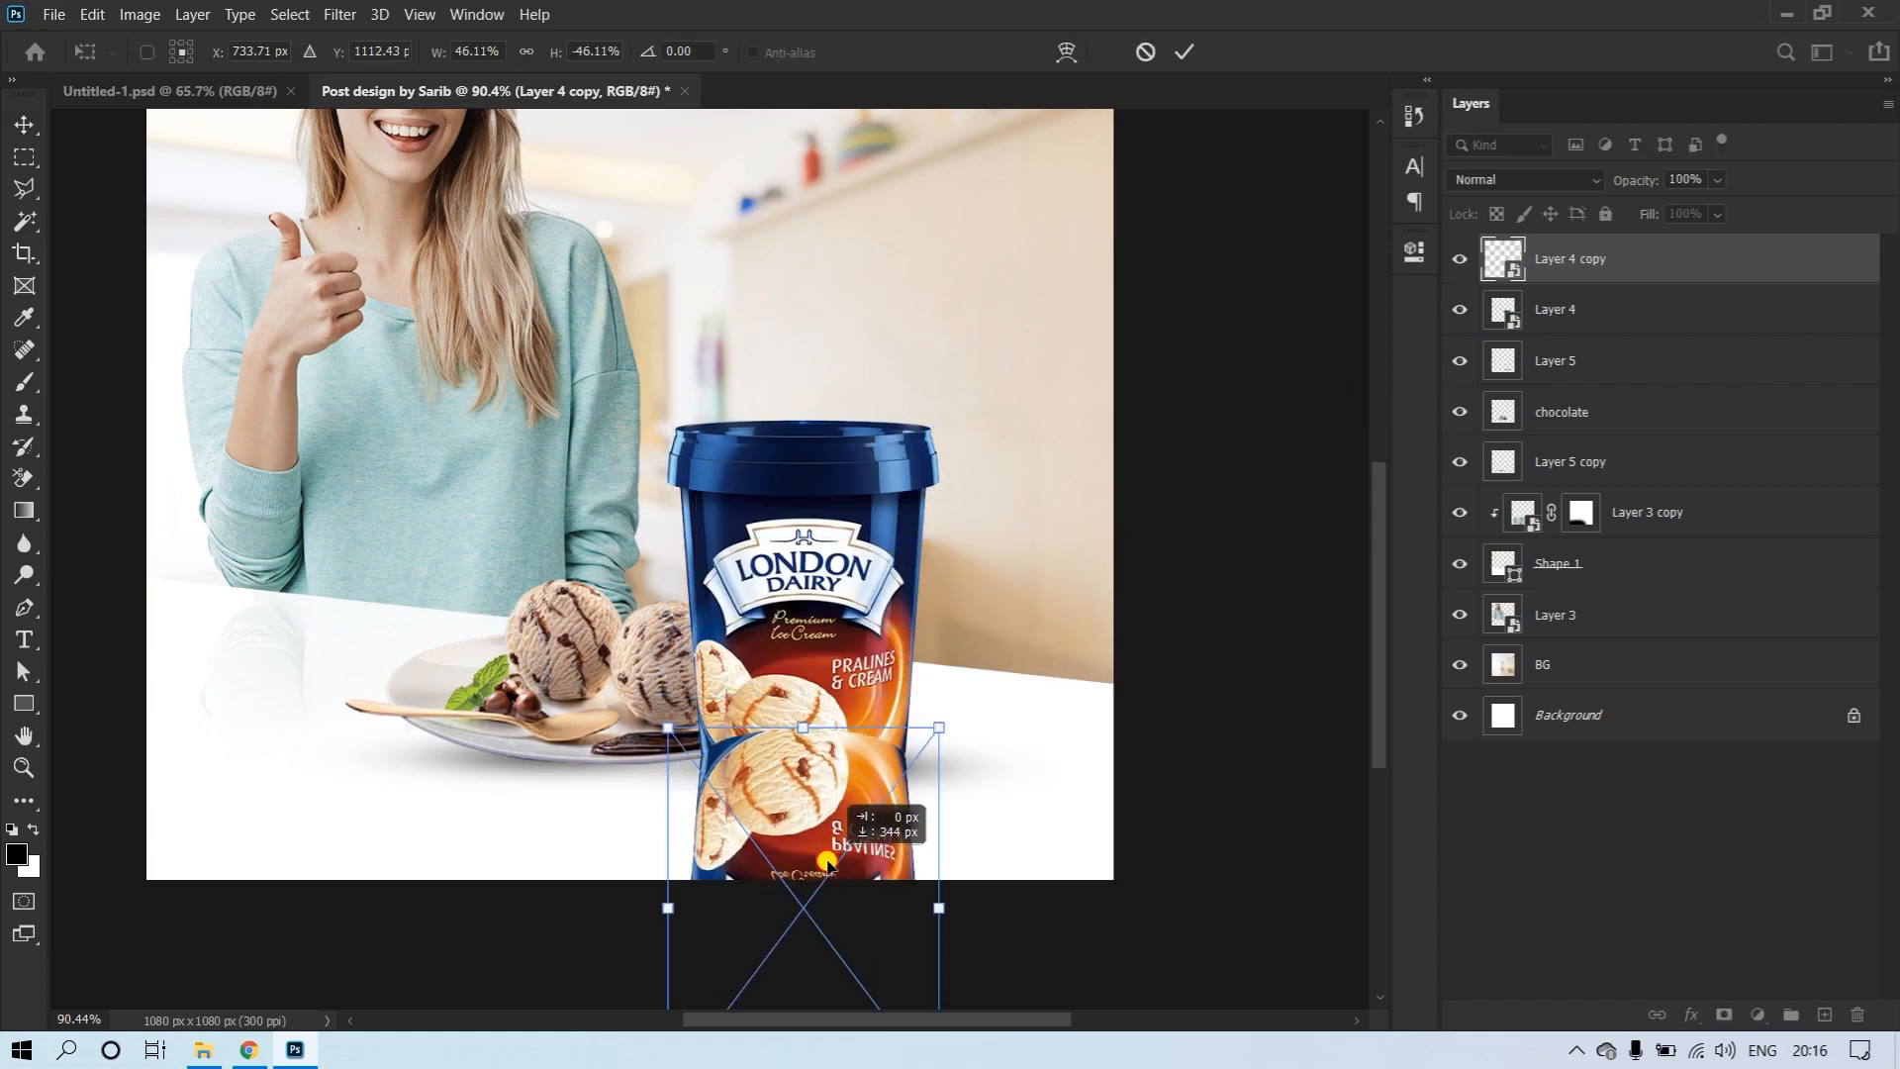
click(1185, 53)
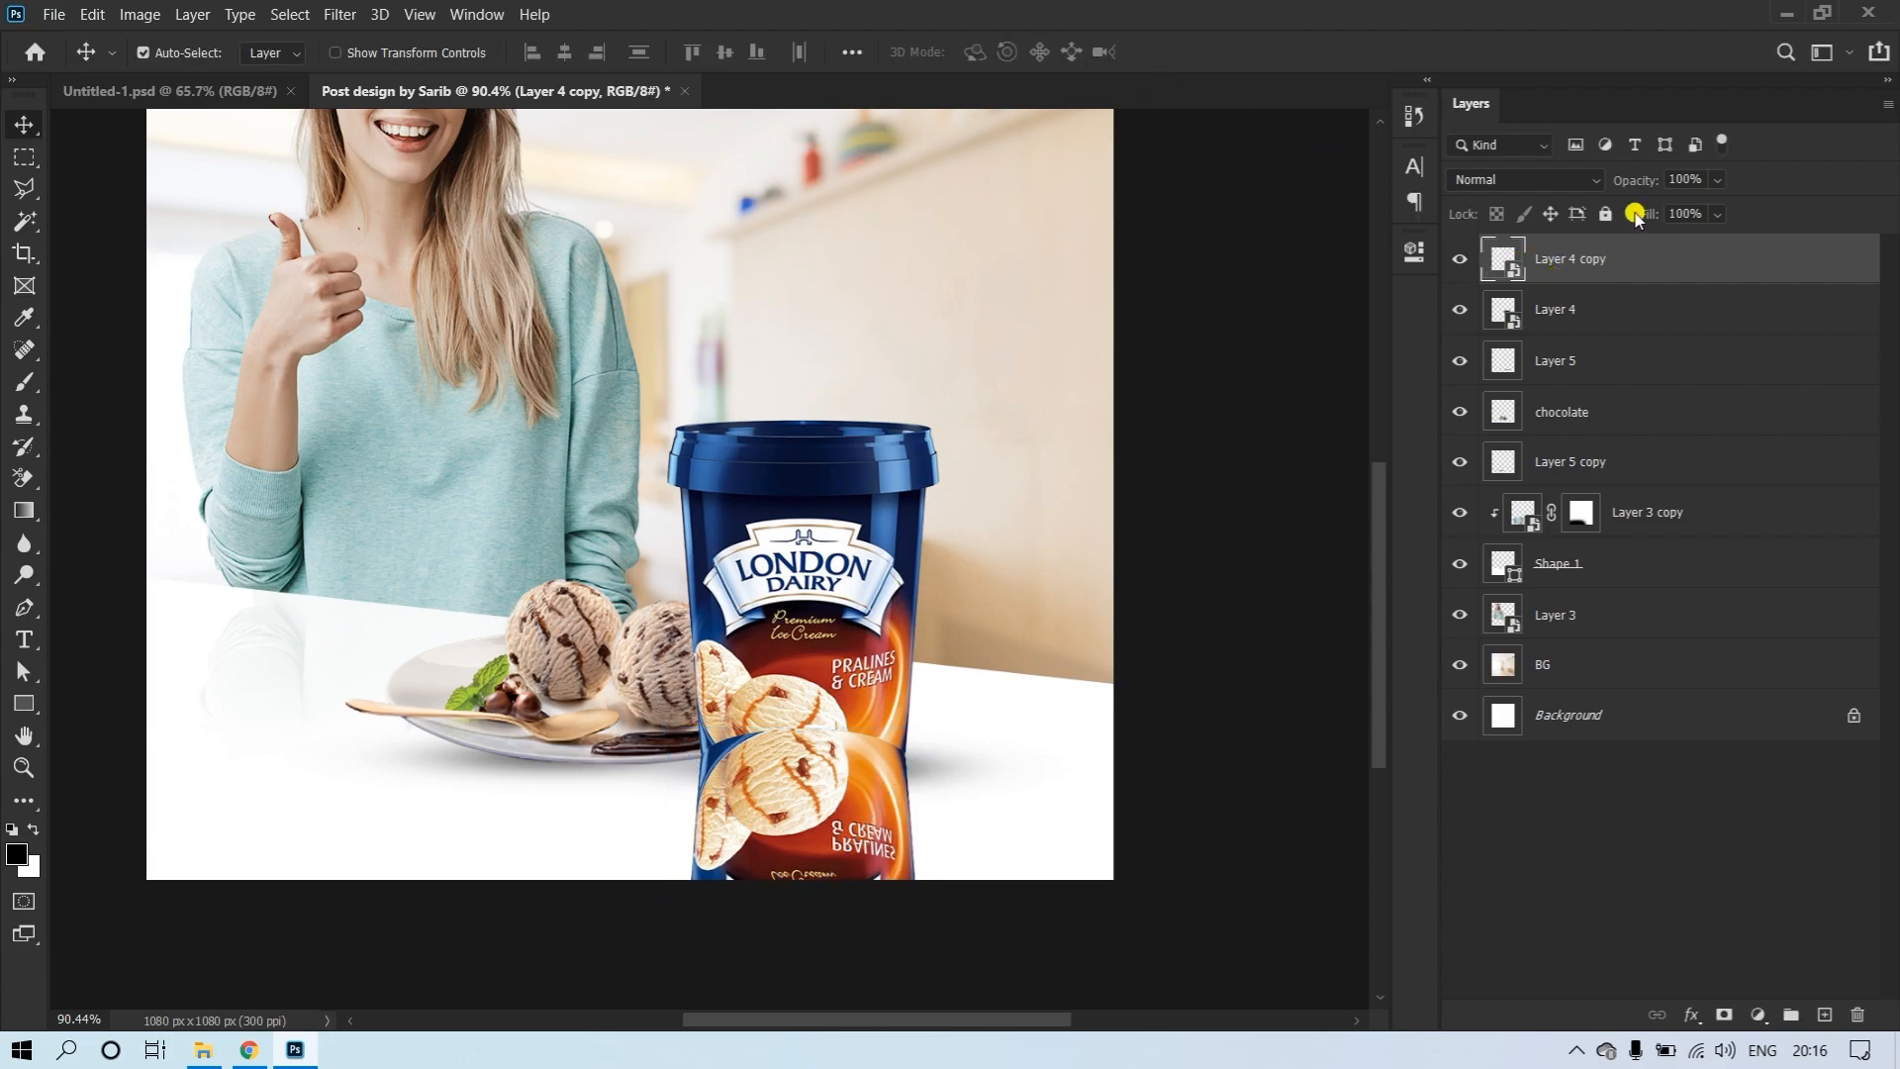
Set the mirrored tub's opacity to 5% and move its layer beneath the plate's shadow layer
drag(1633, 183, 1515, 195)
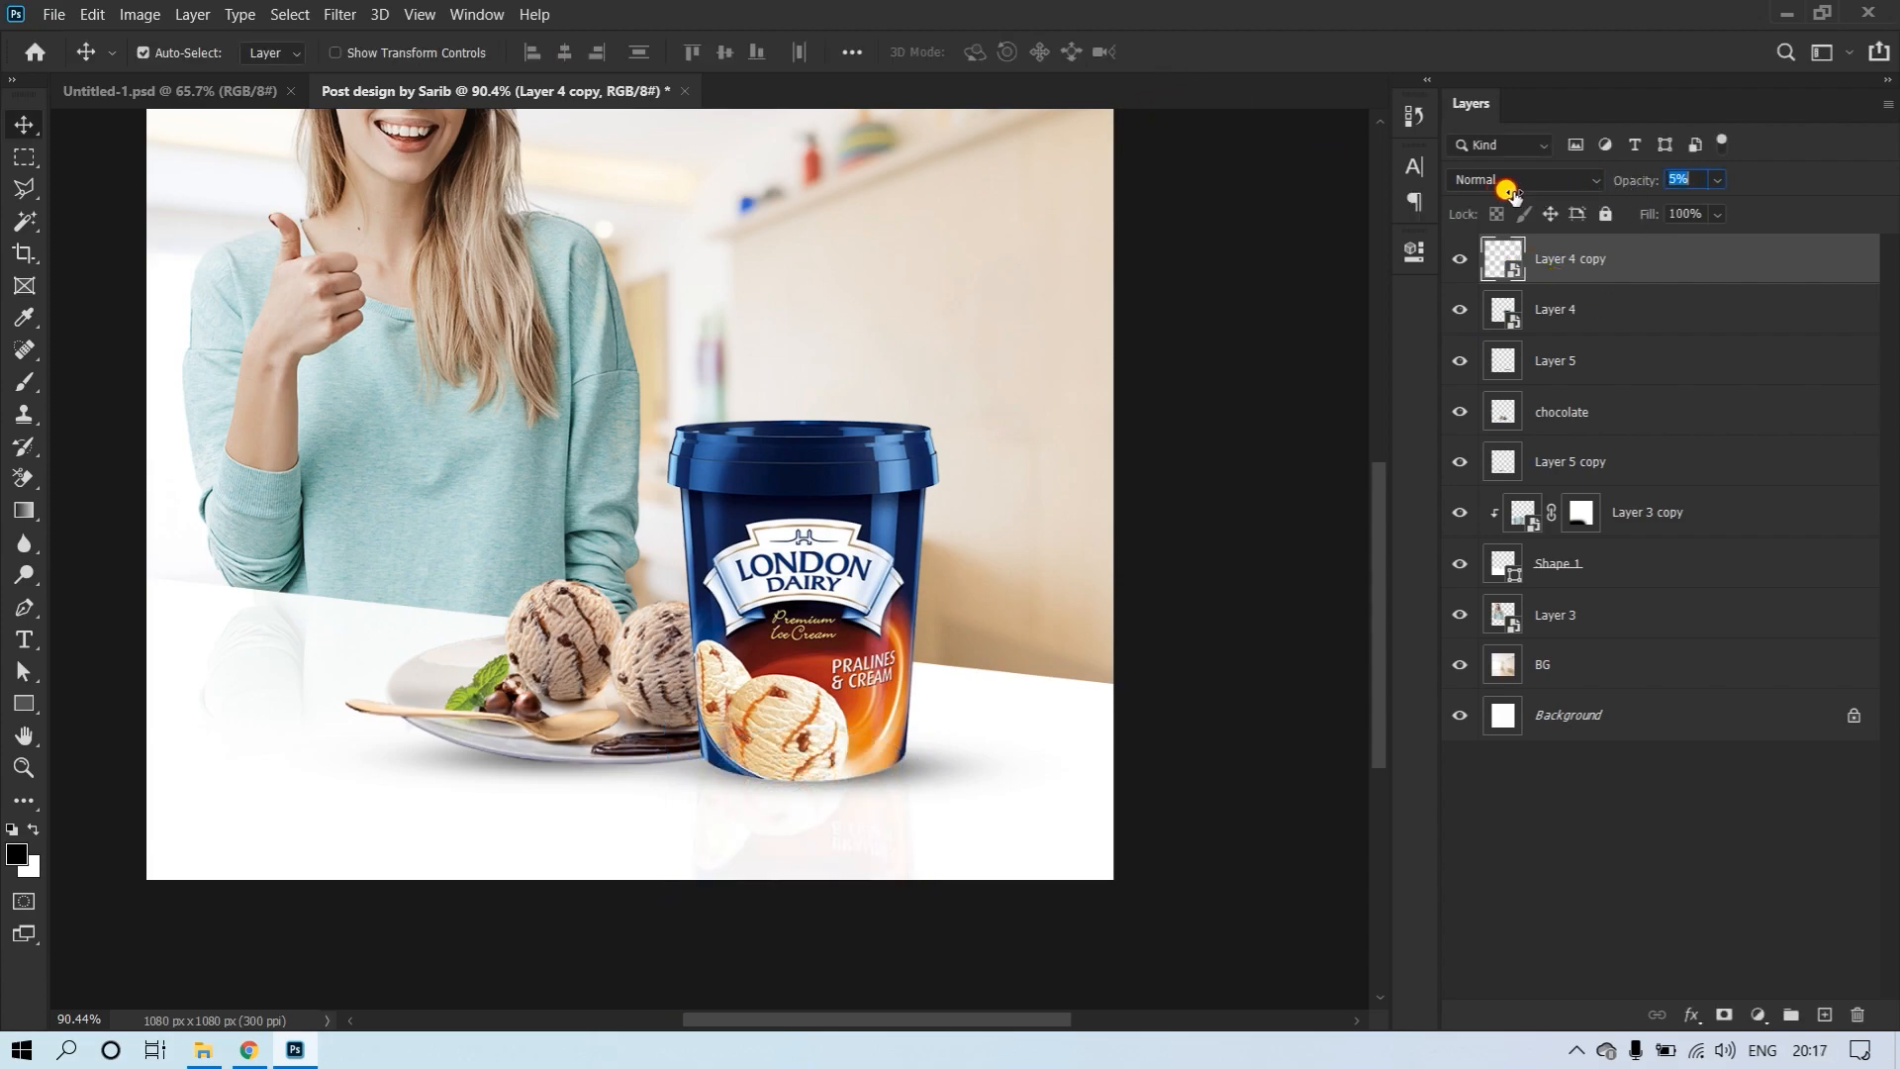
drag(1639, 264, 1623, 483)
drag(822, 894, 986, 857)
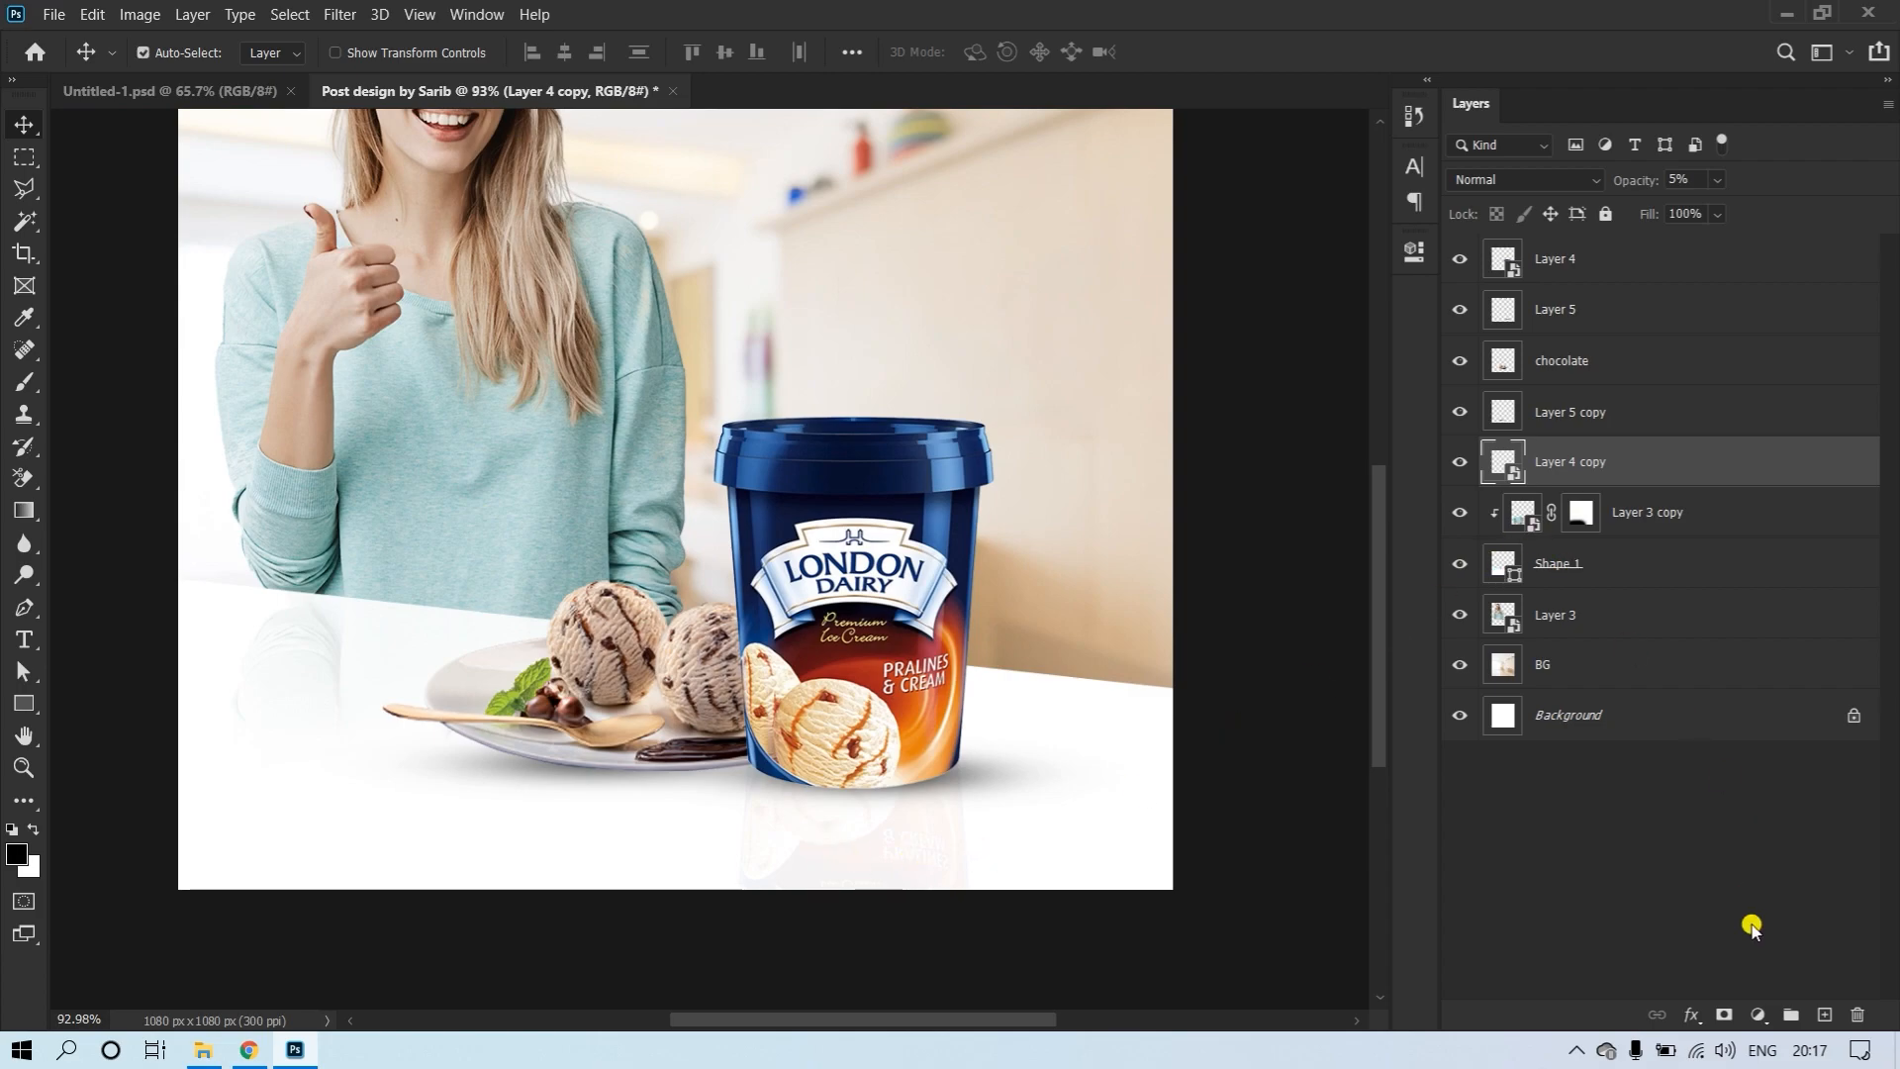
Add a layer mask to the tub's reflection and fade out its lower part with a soft black 231 px brush
click(1723, 1017)
key(b)
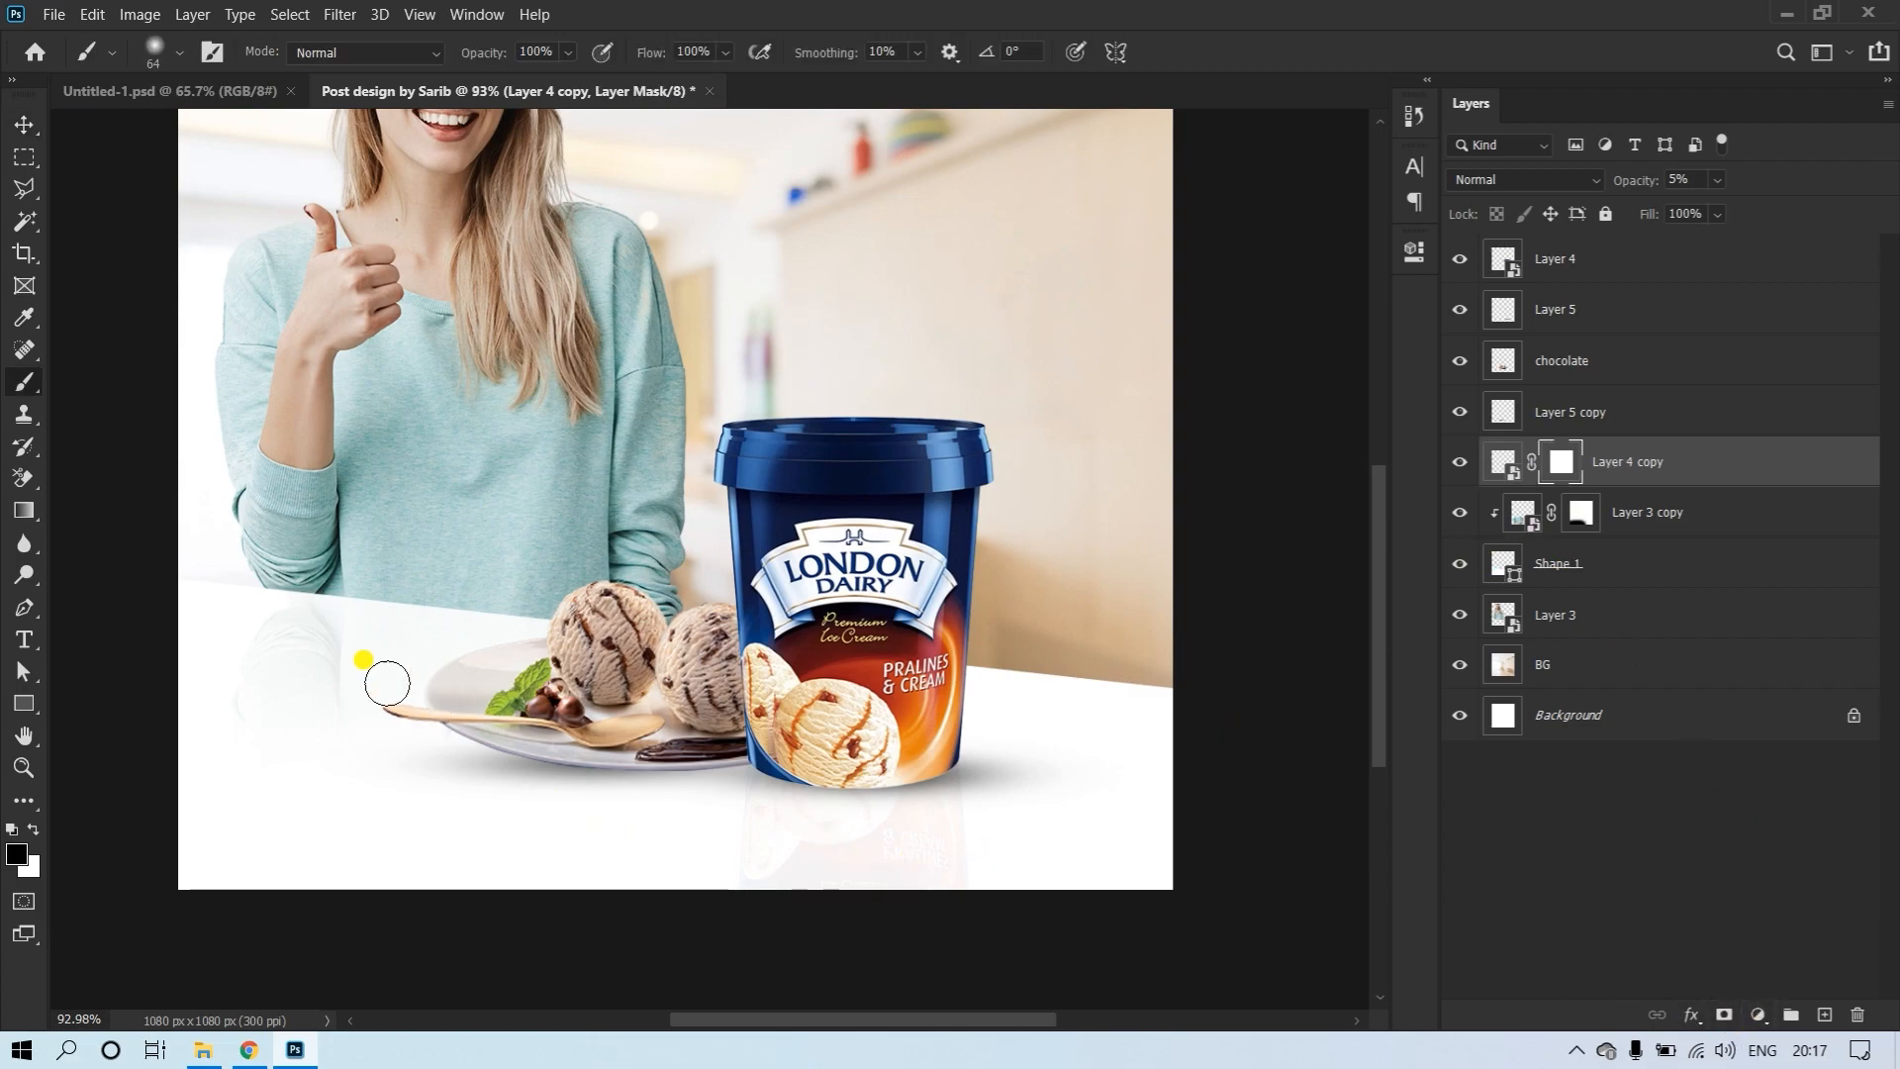
mouse_move(529, 640)
mouse_down()
mouse_move(671, 701)
mouse_move(653, 701)
mouse_up()
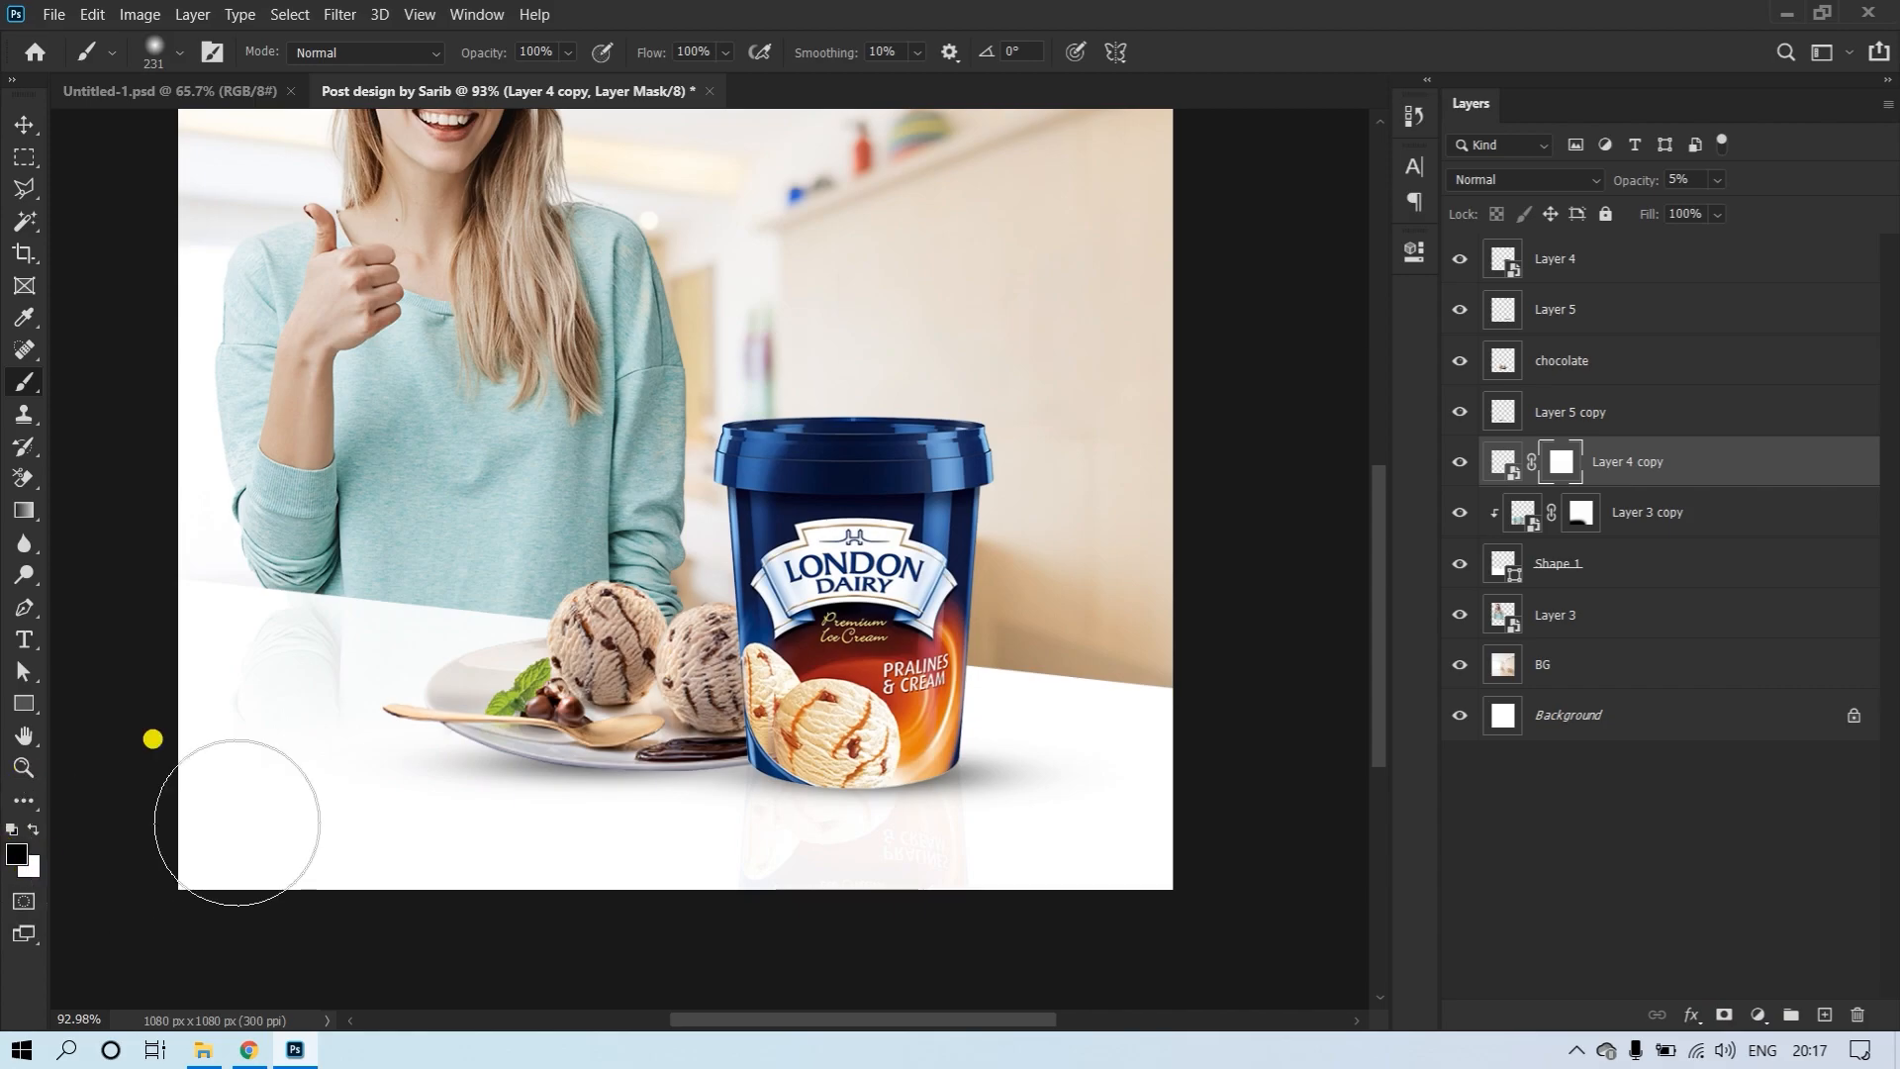
mouse_move(760, 933)
mouse_down()
mouse_move(883, 953)
mouse_move(679, 979)
mouse_up()
drag(975, 943, 1068, 960)
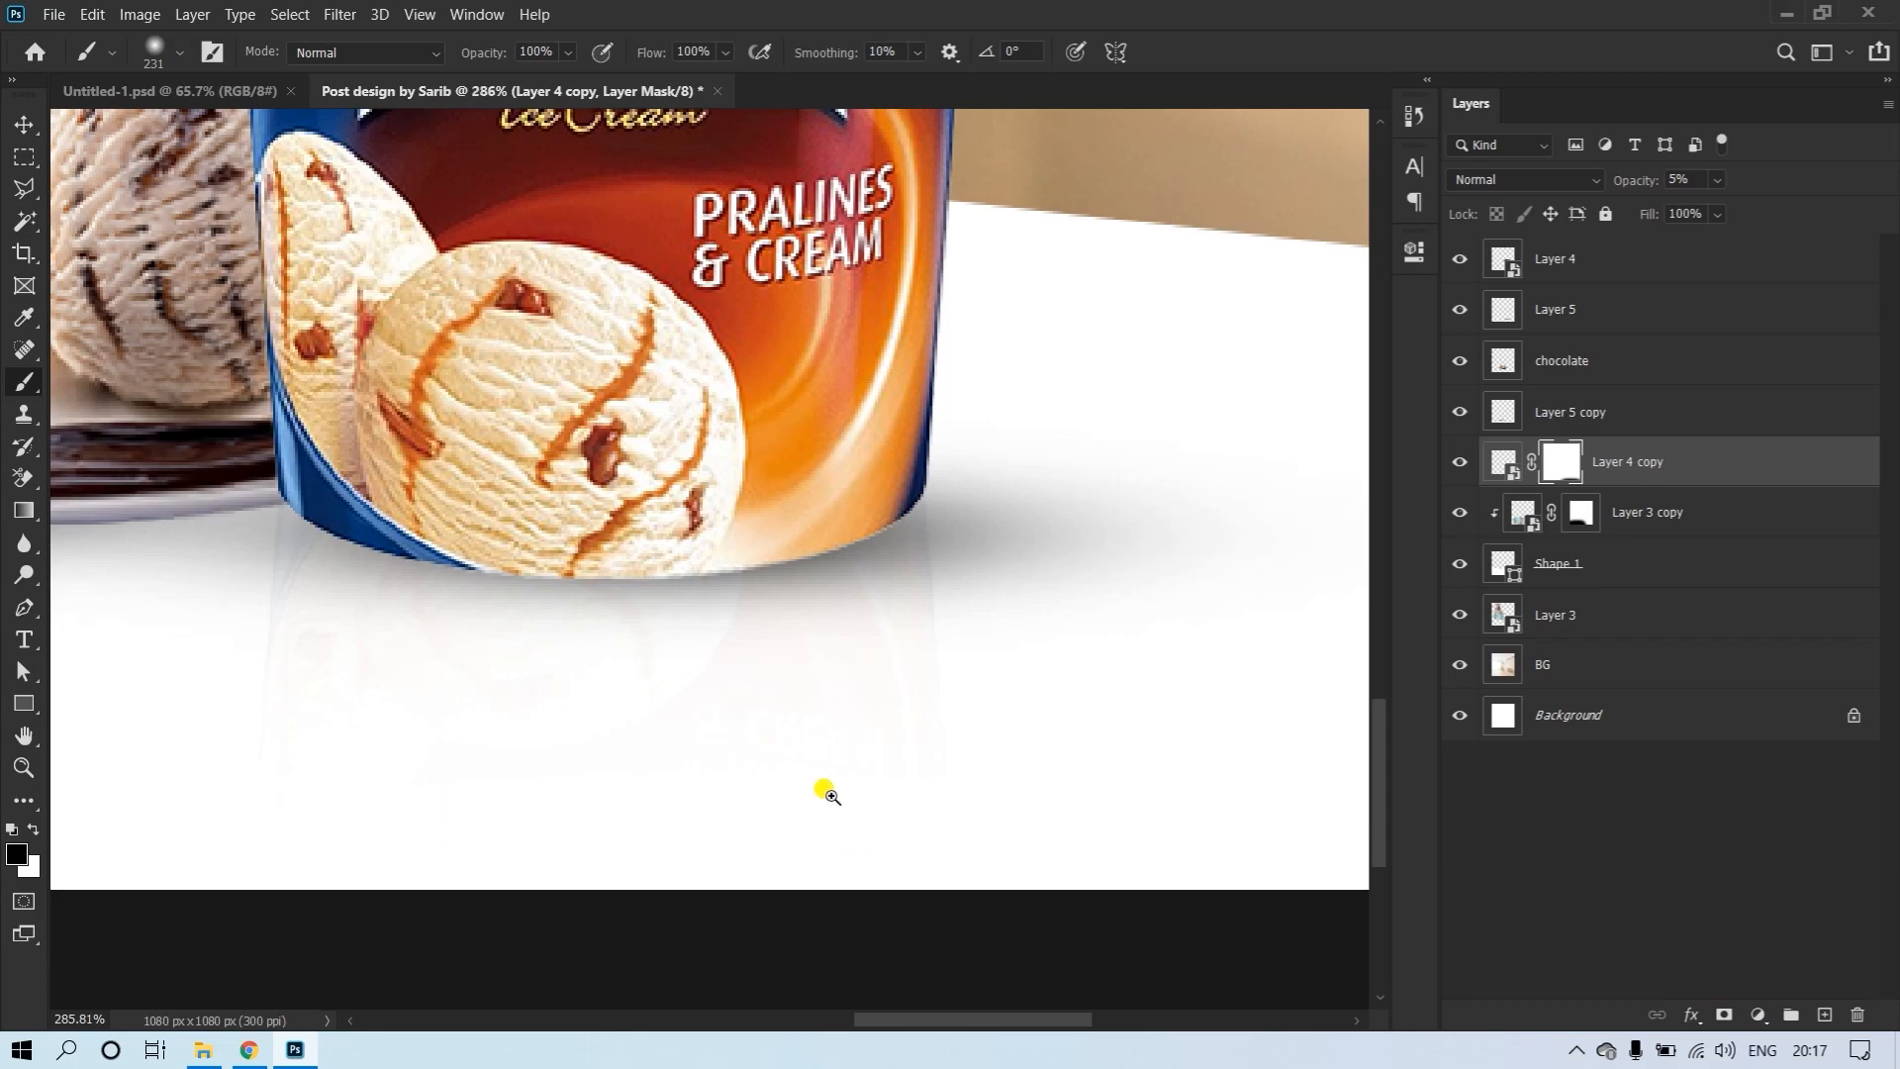
drag(1010, 795, 915, 803)
key(v)
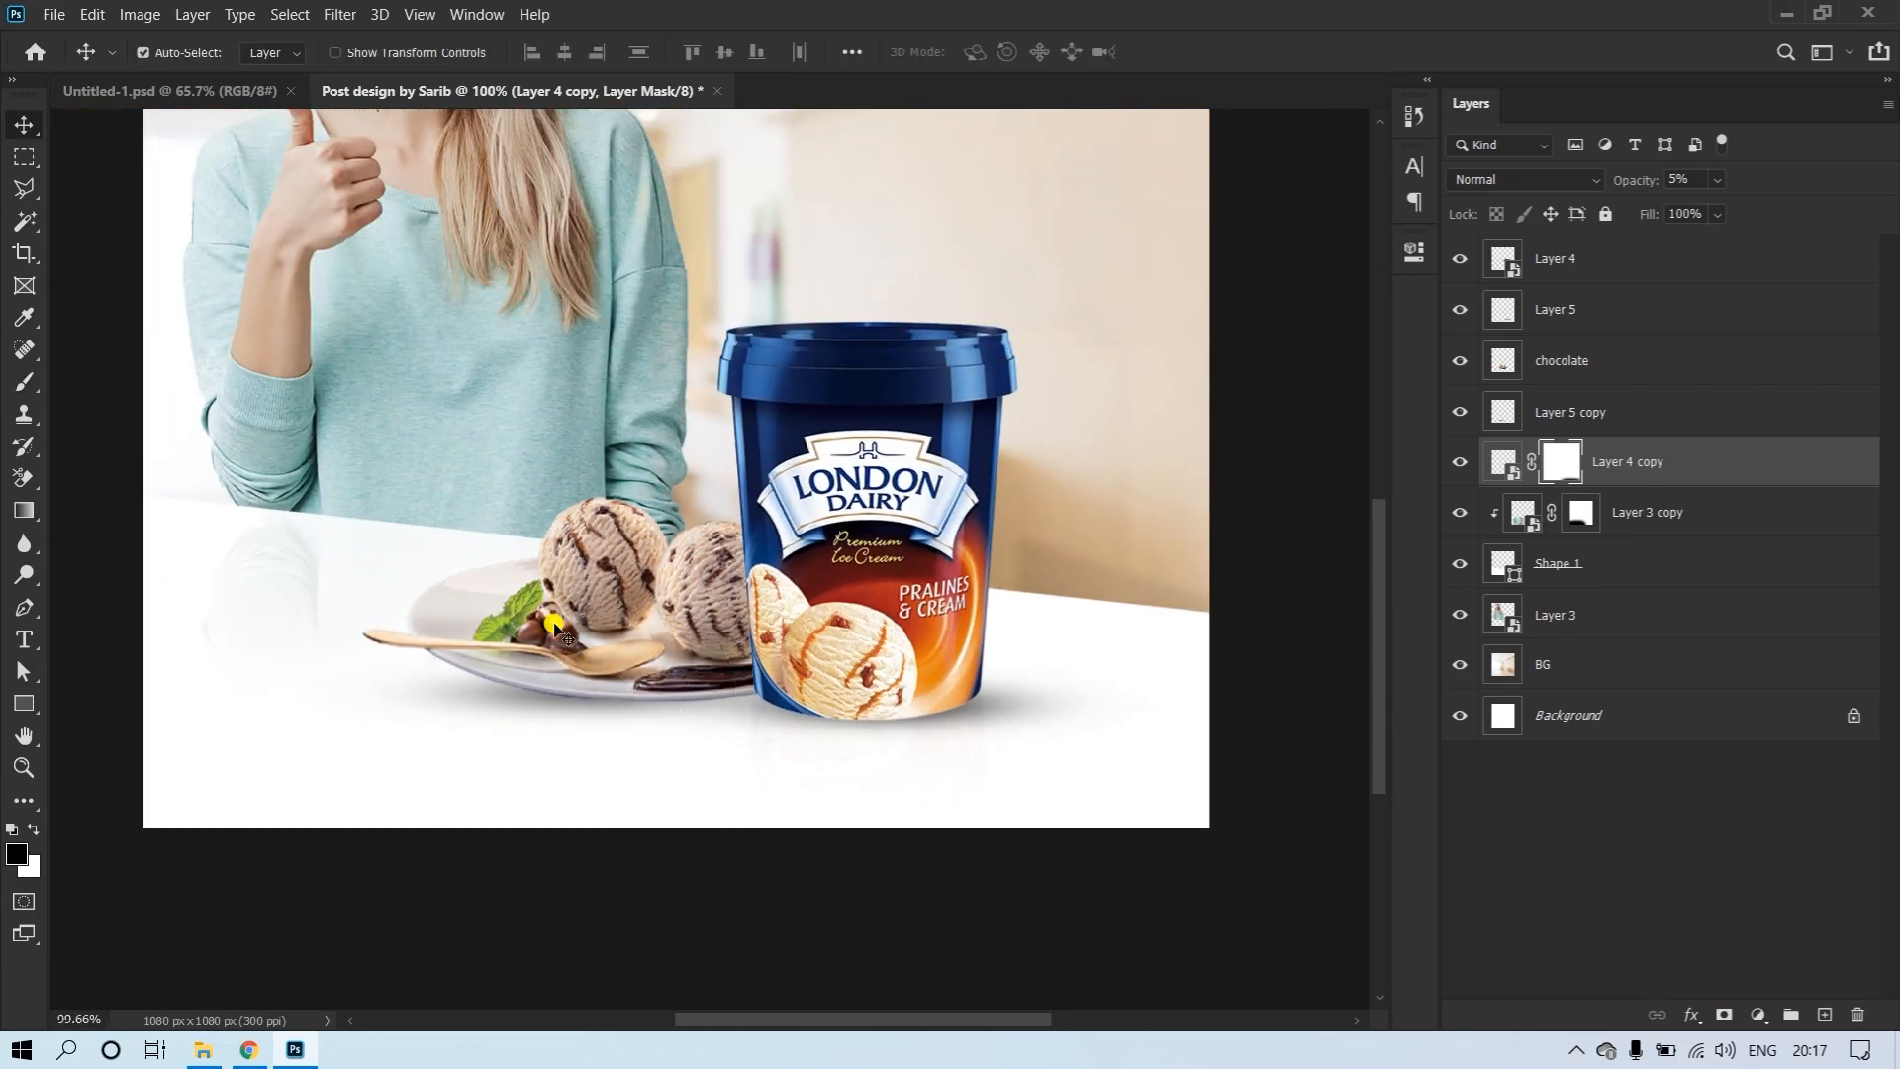
Duplicate the ice cream plate, flip the copy vertically, and move it down over the original plate
click(675, 594)
key(ctrl+j)
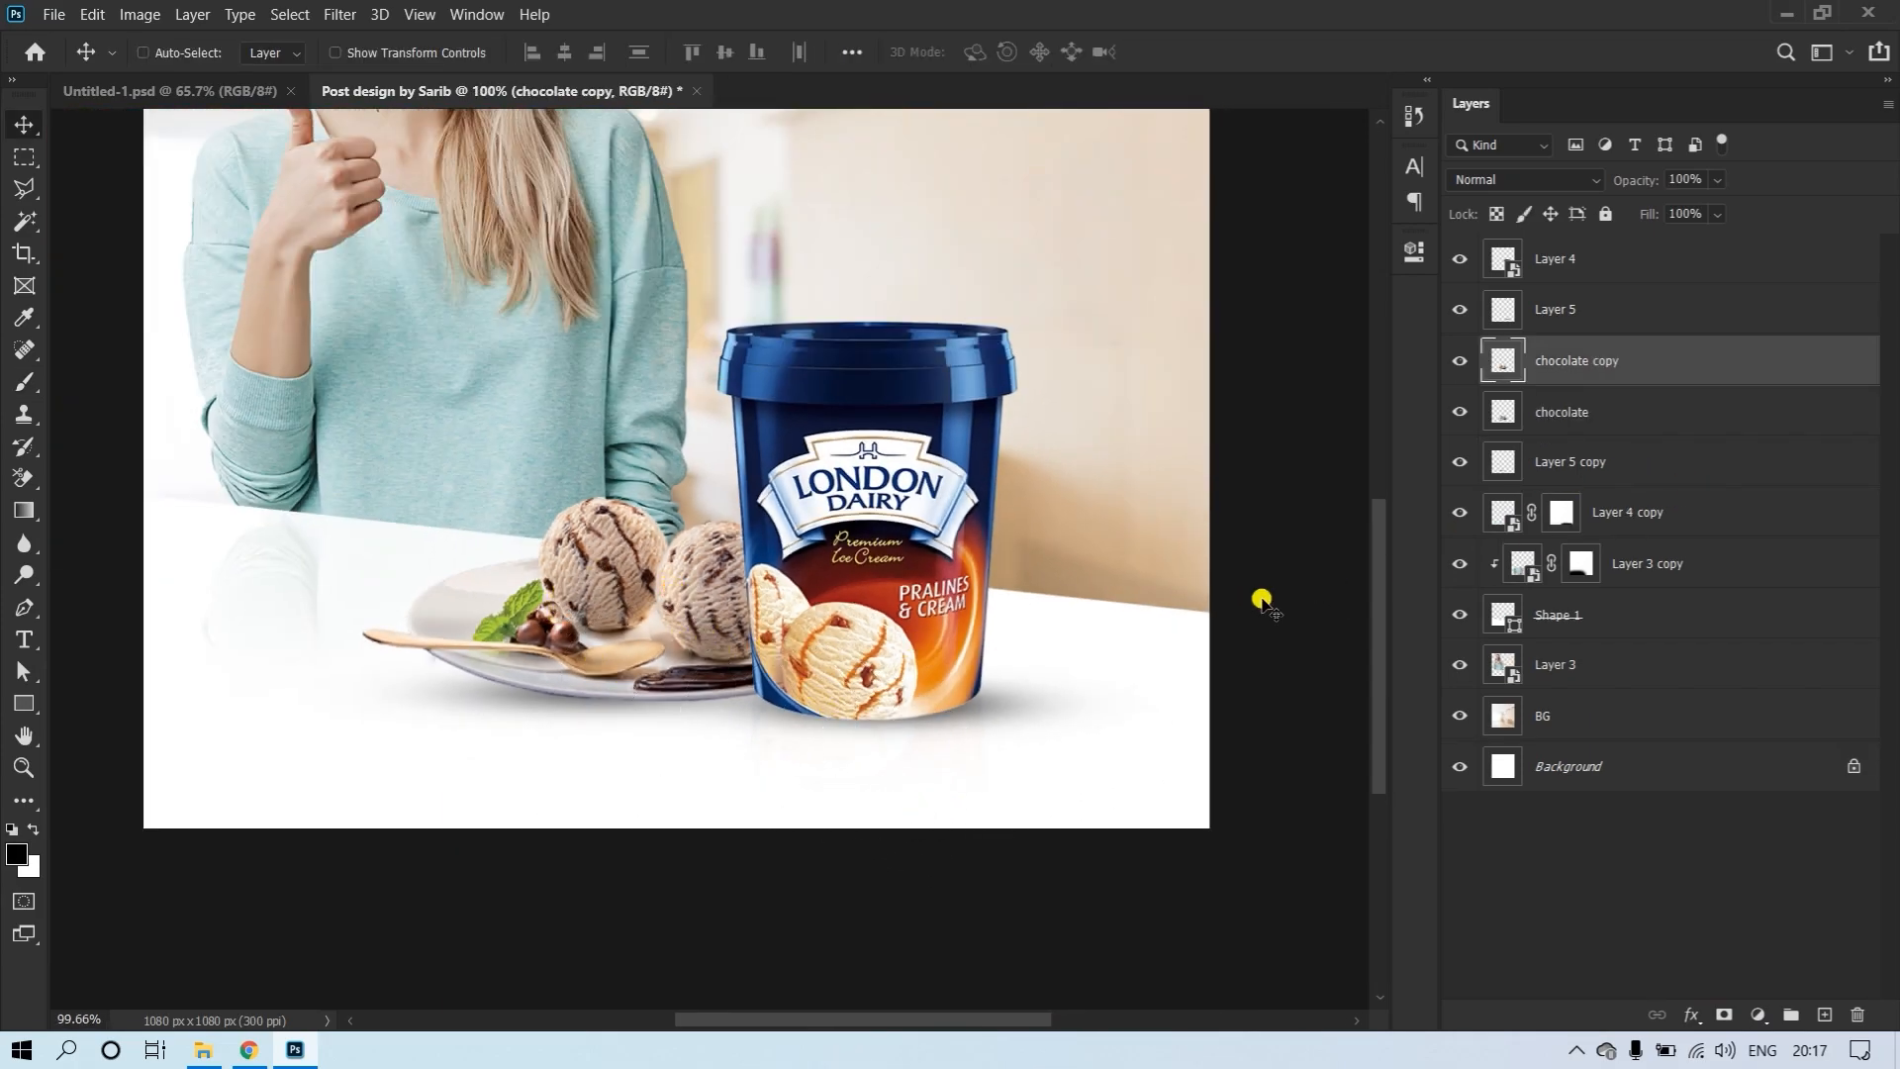
key(ctrl+t)
right_click(782, 594)
click(769, 608)
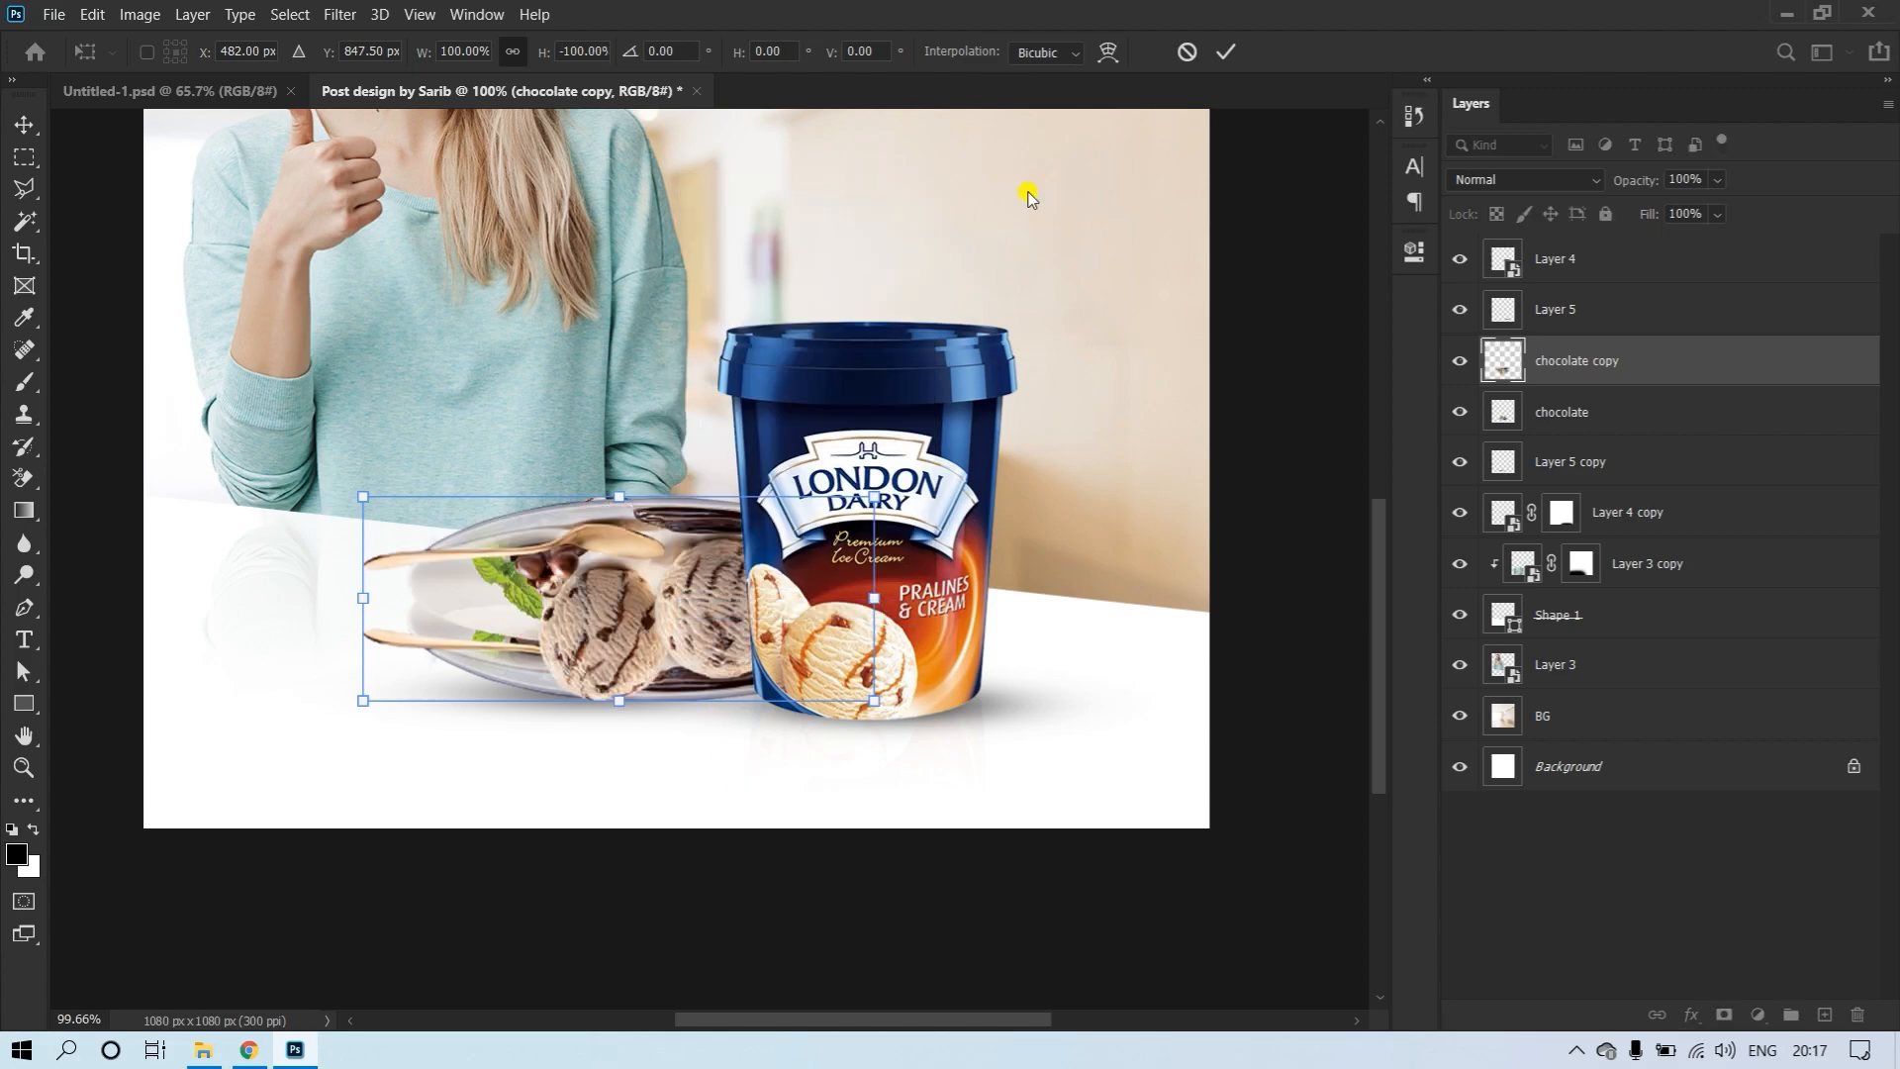
click(1224, 51)
drag(1002, 543, 906, 637)
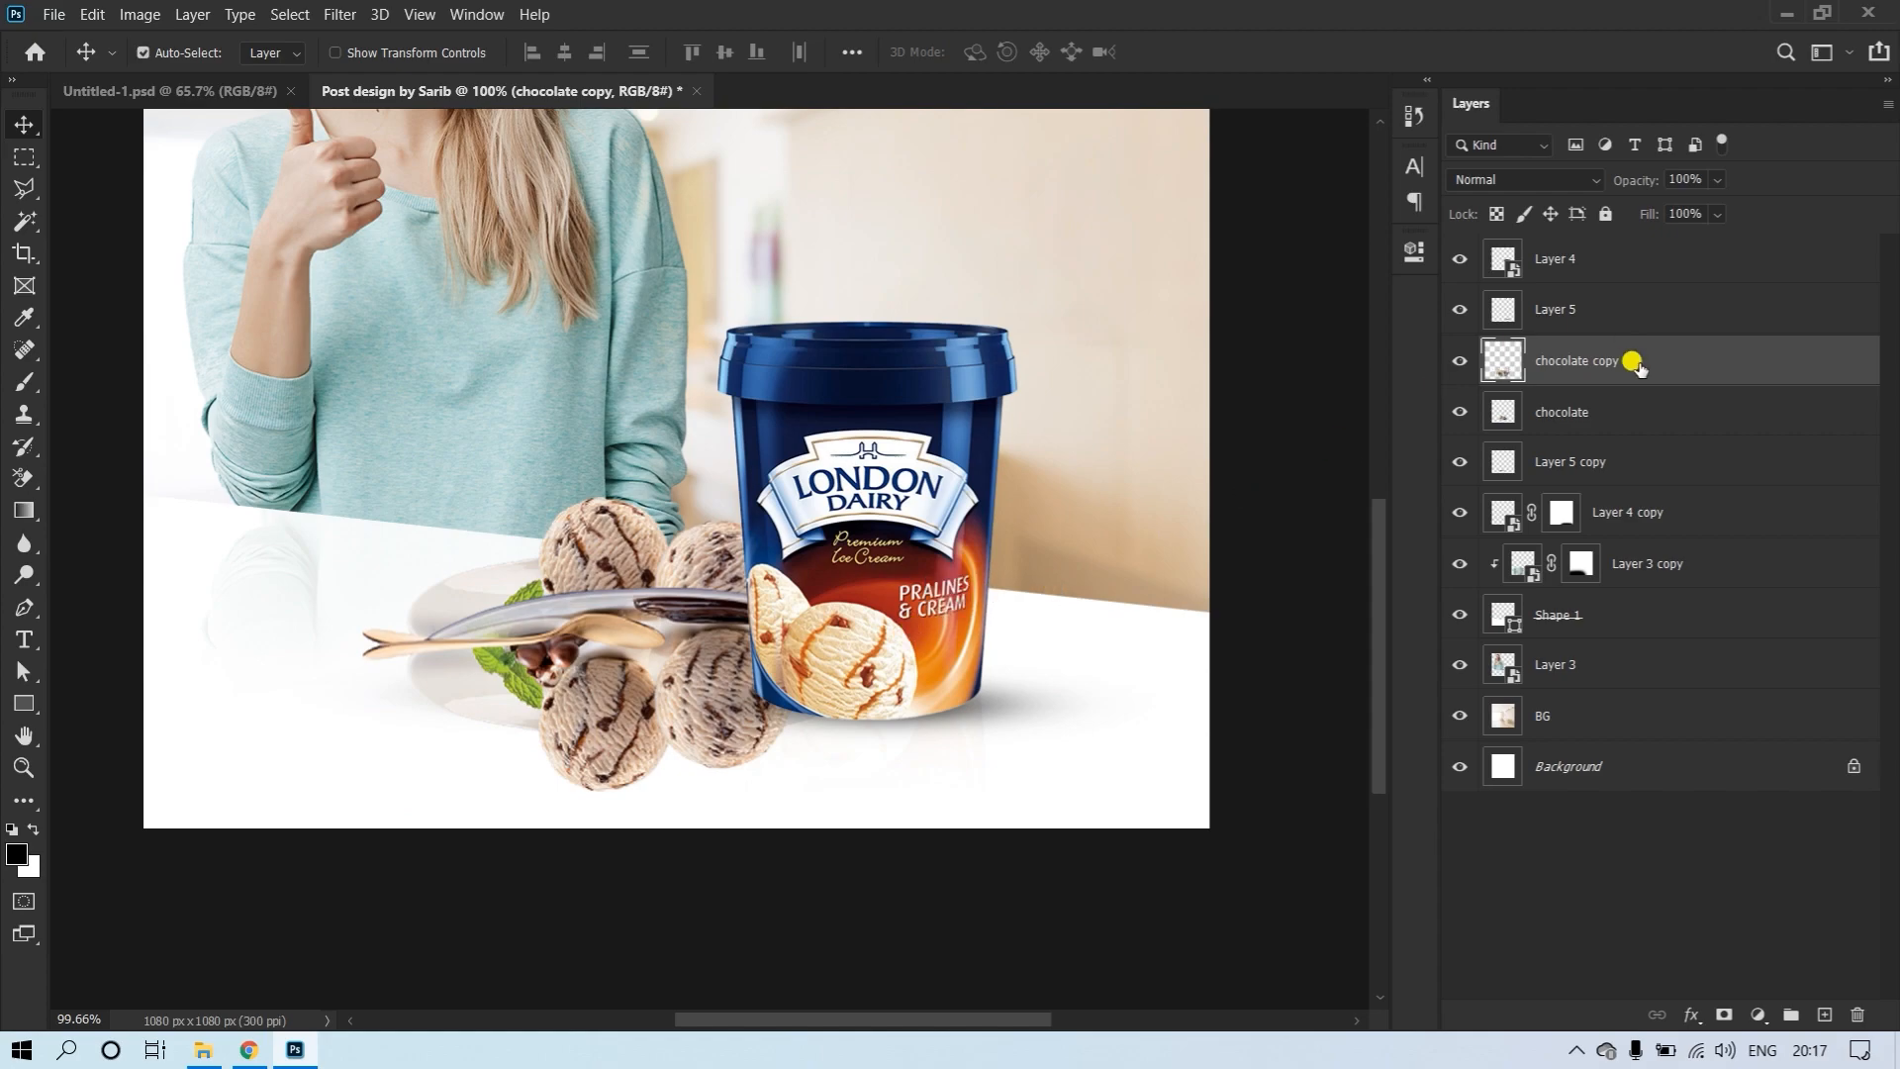
Set the flipped plate's opacity to 25% and shift it below the plate, with its layer beneath the tub's and plate's shadow layer Layer 5 copy
drag(1640, 185, 1561, 188)
drag(1640, 363, 1649, 479)
drag(840, 712, 931, 817)
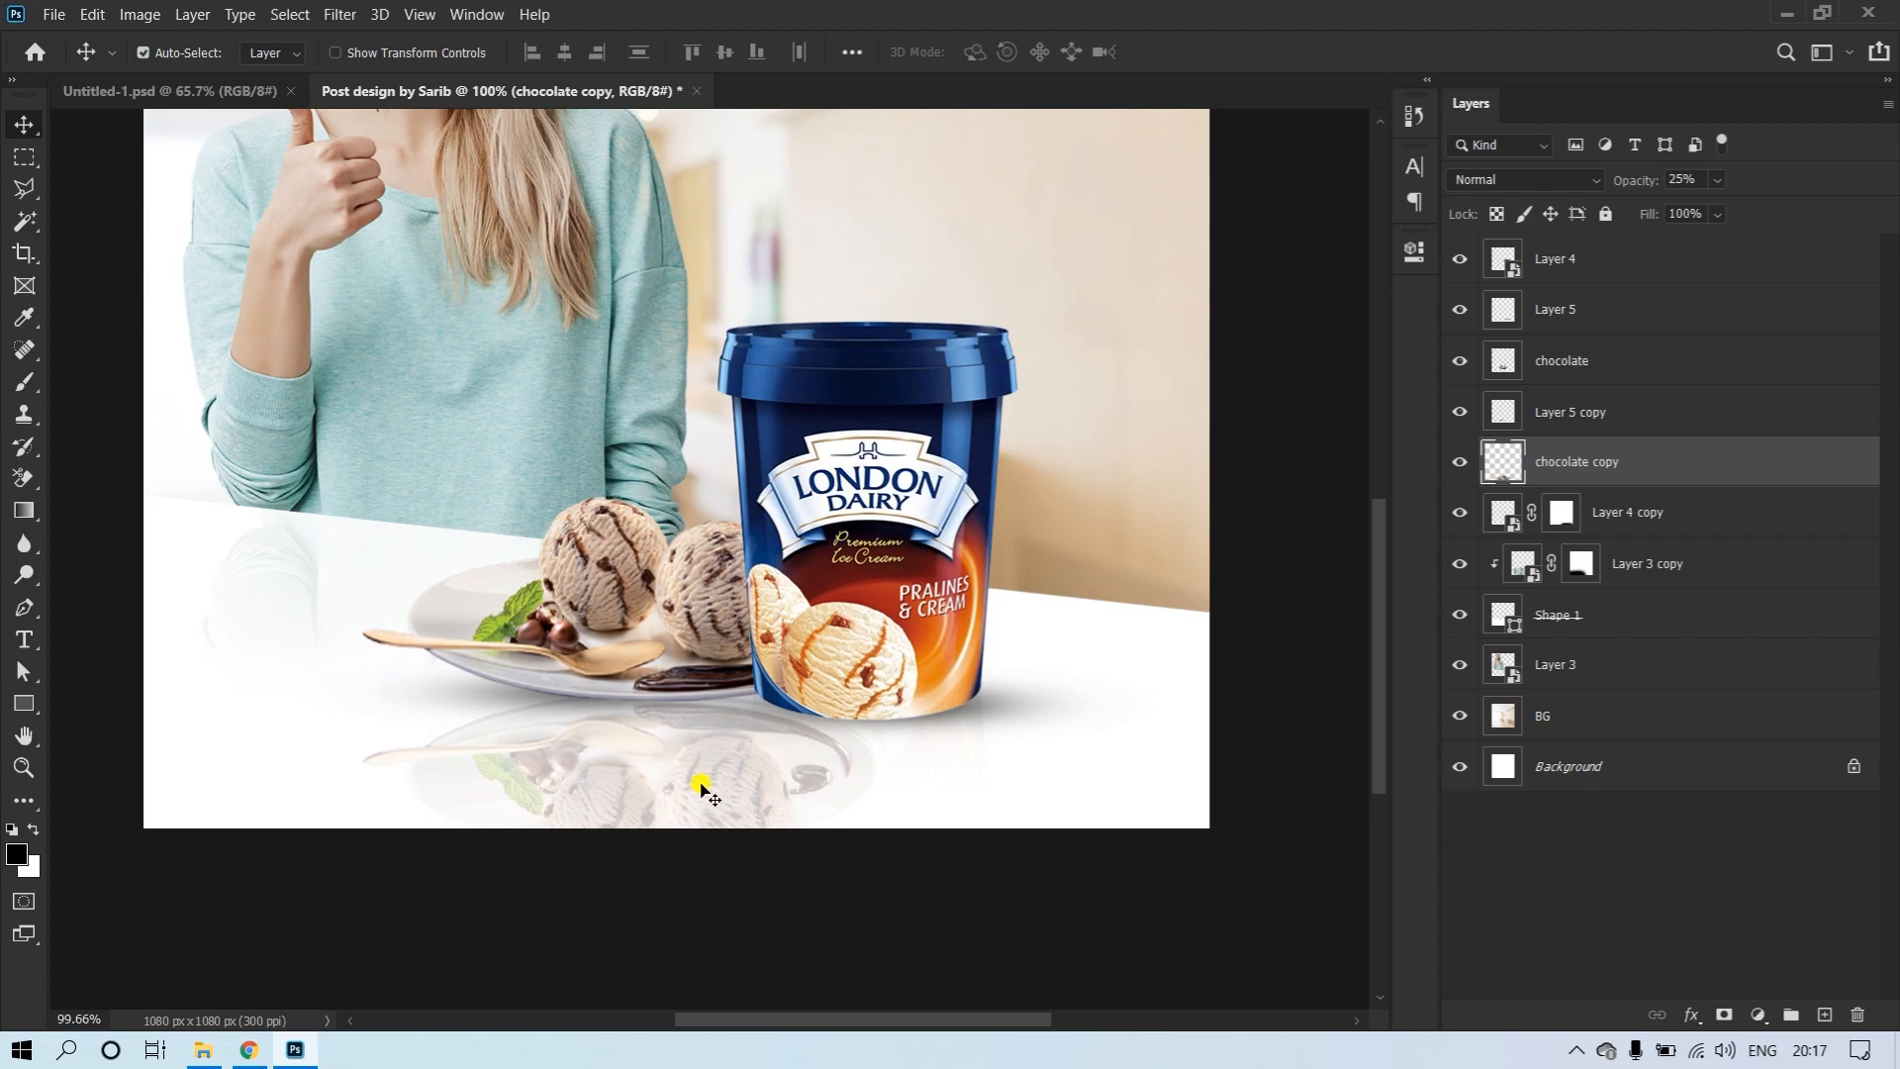
Nudge the plate's reflection closer to the plate's underside and set its opacity to 9%
drag(1616, 184, 1619, 187)
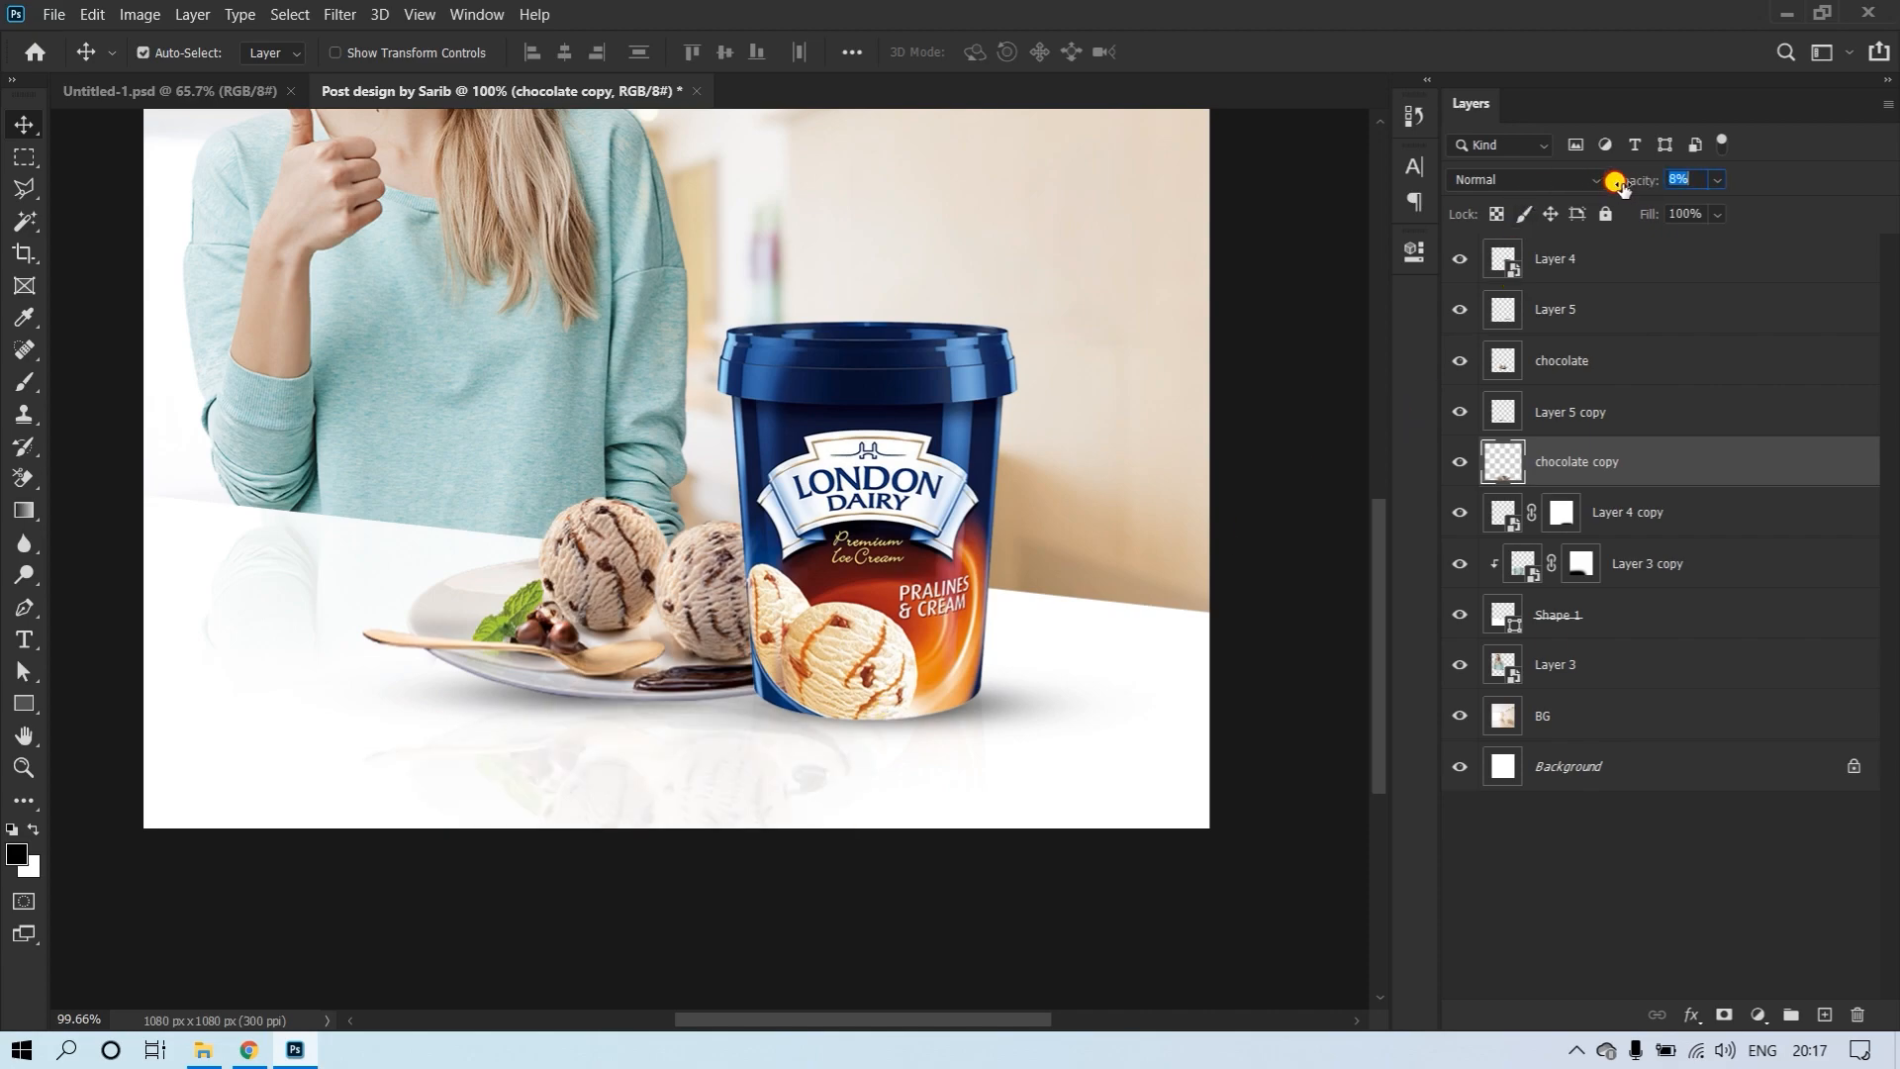
drag(918, 680, 950, 651)
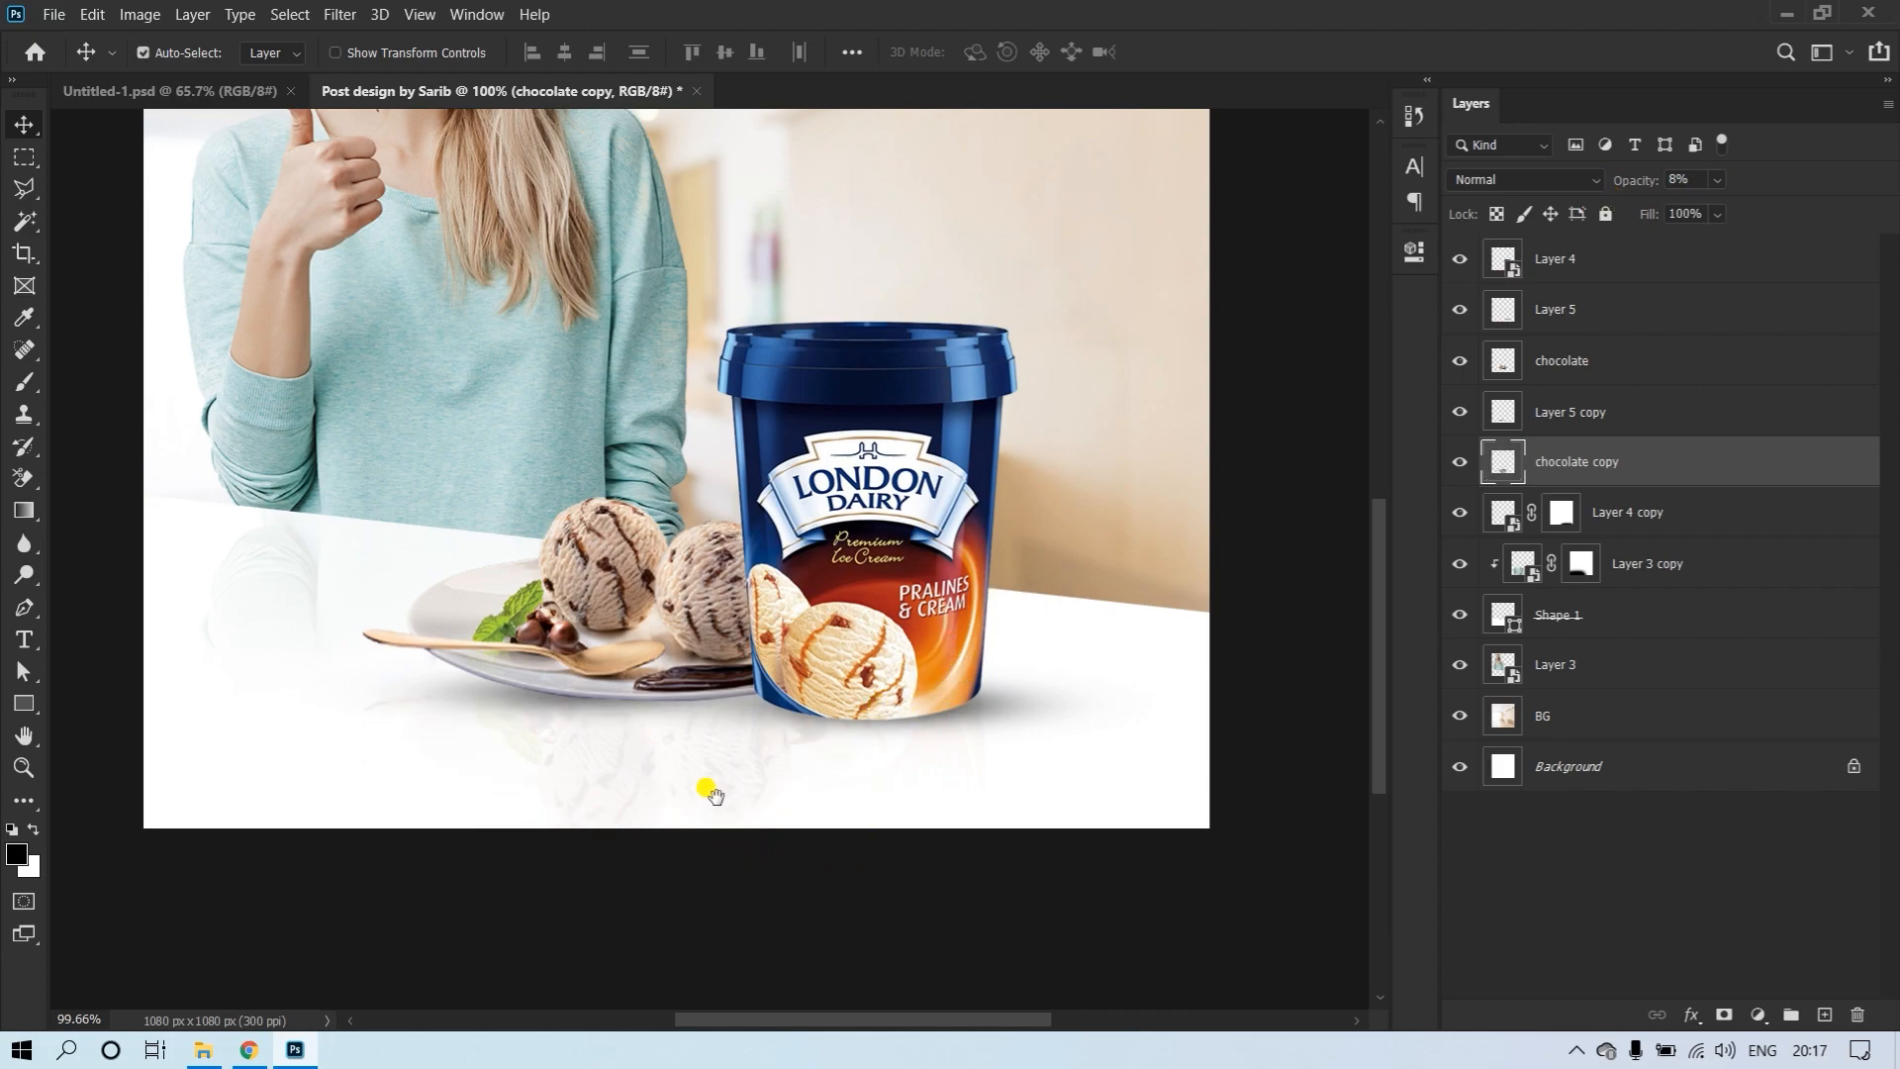
drag(713, 792, 903, 715)
ctrl+click(971, 716)
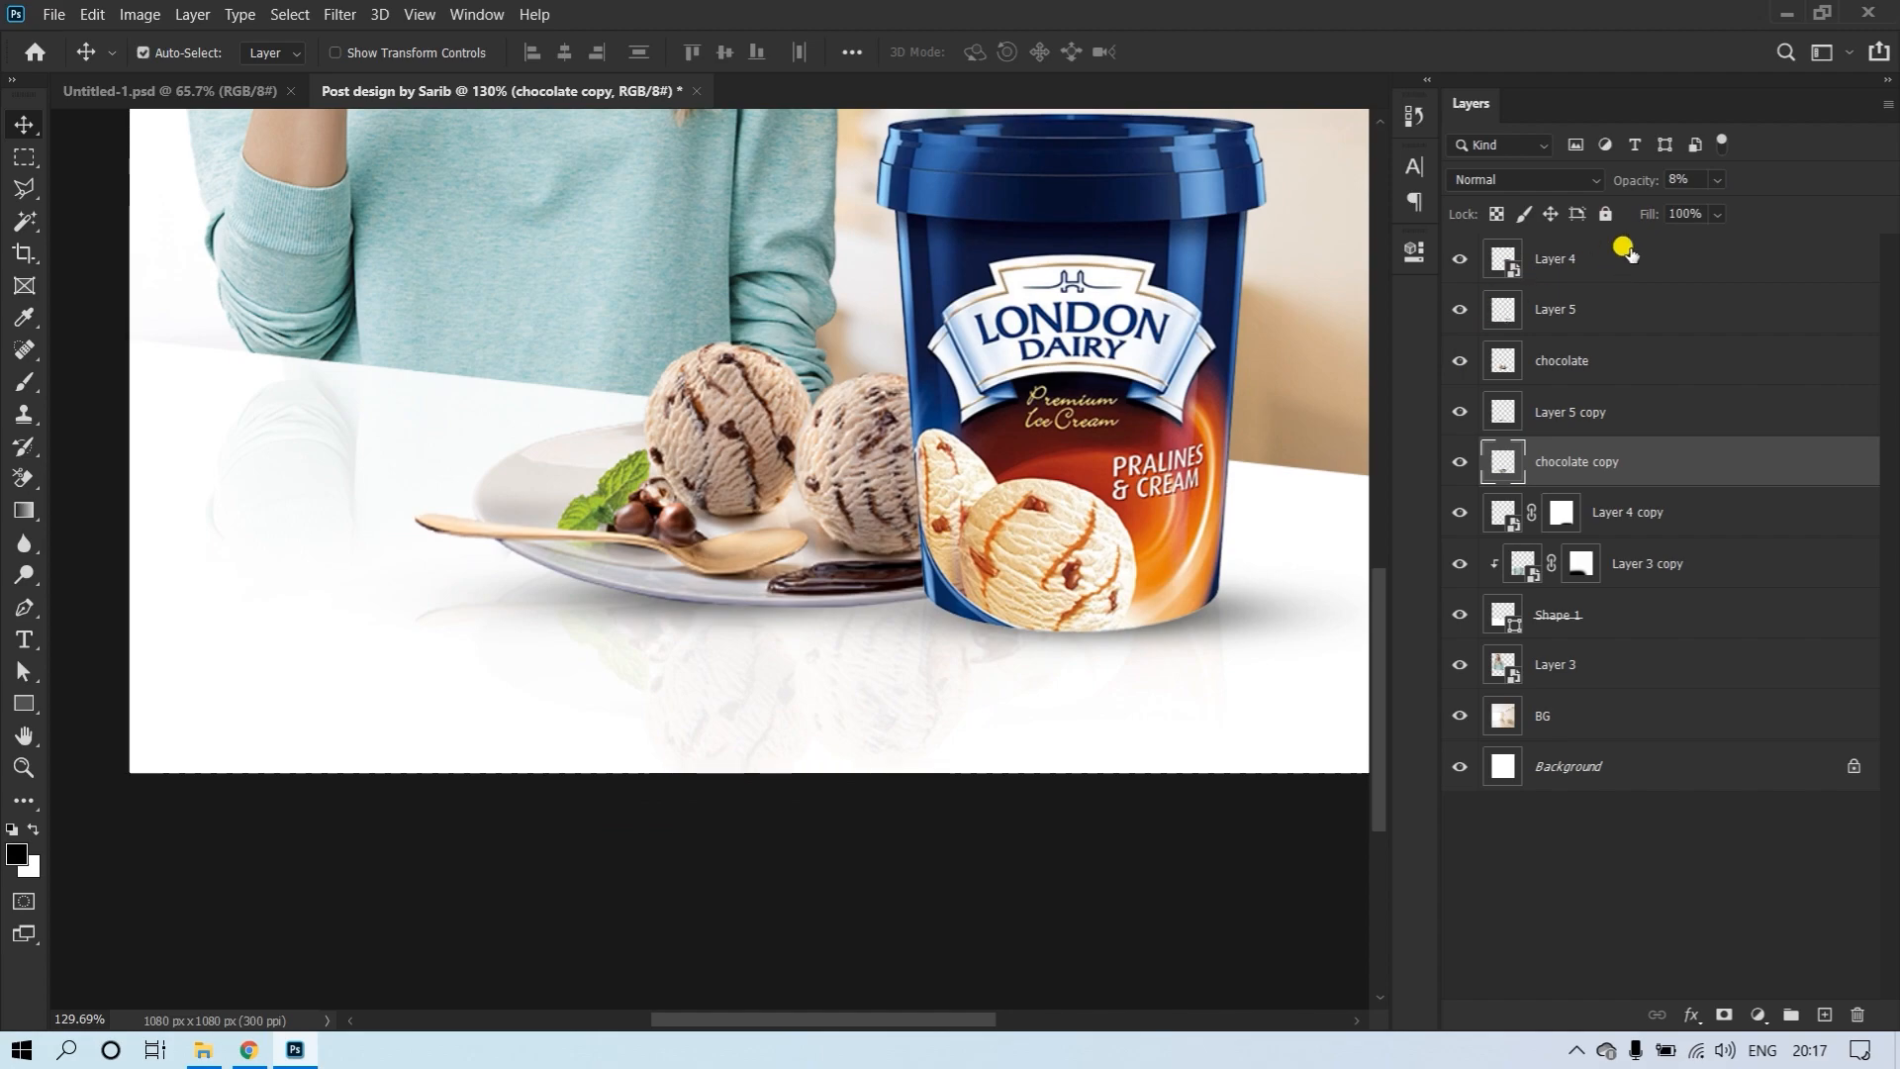
drag(1626, 193, 1640, 181)
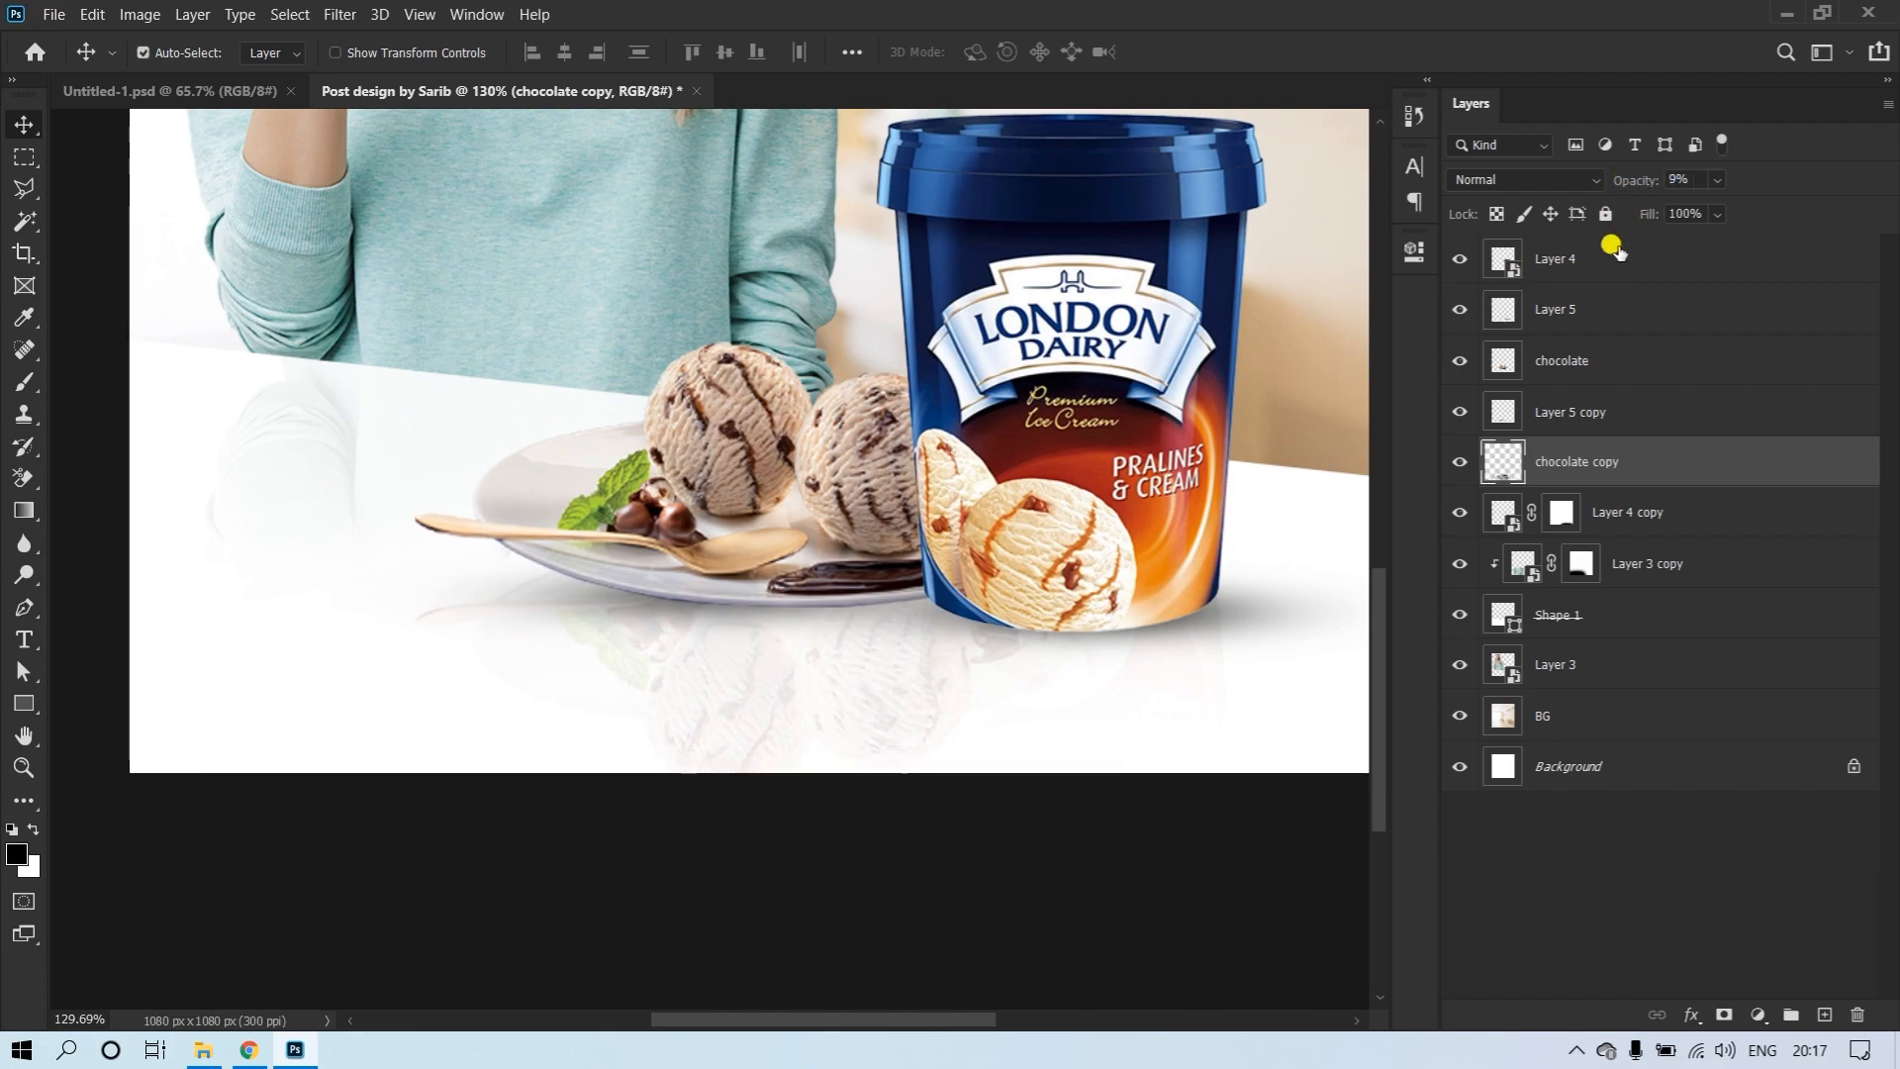
Add a layer mask to the plate's reflection and fade out its lower part with a soft black 231 px brush
click(1723, 1015)
key(b)
drag(677, 773, 636, 818)
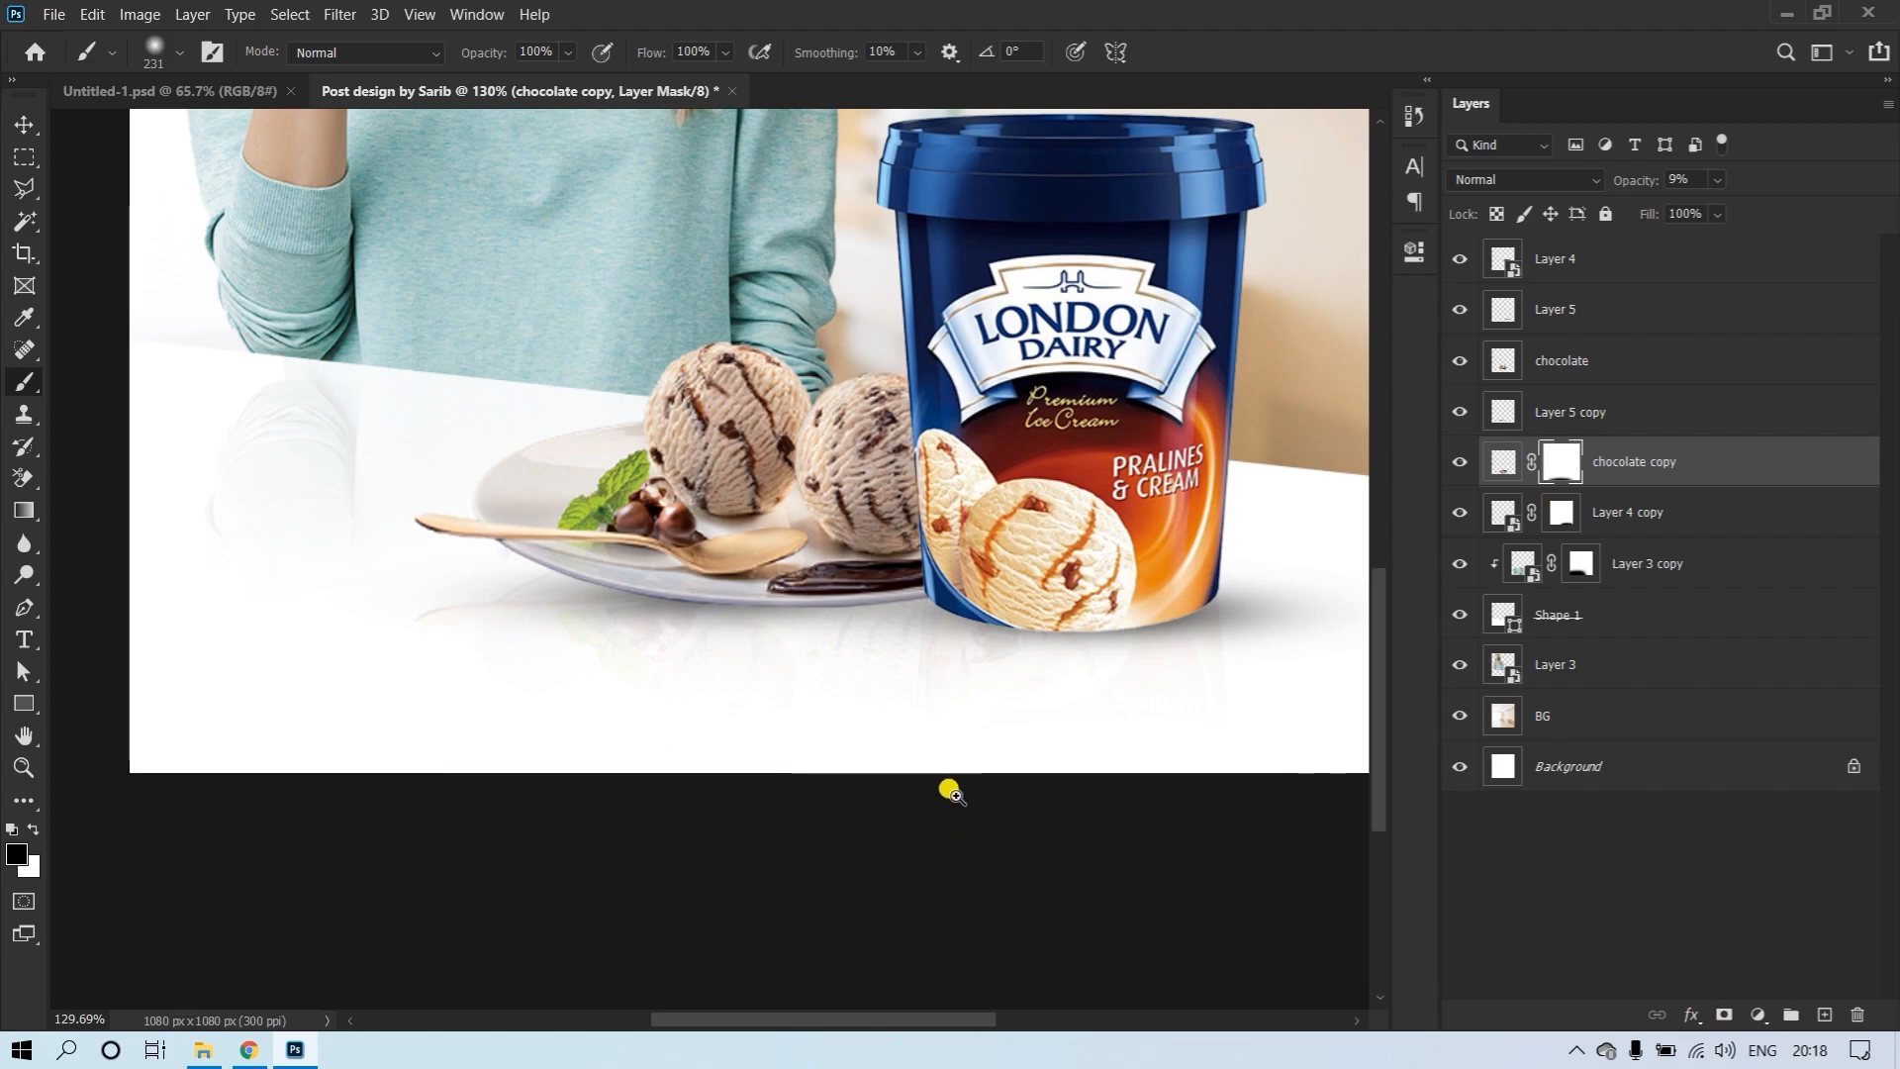
scroll(950, 785, down, 5)
key(v)
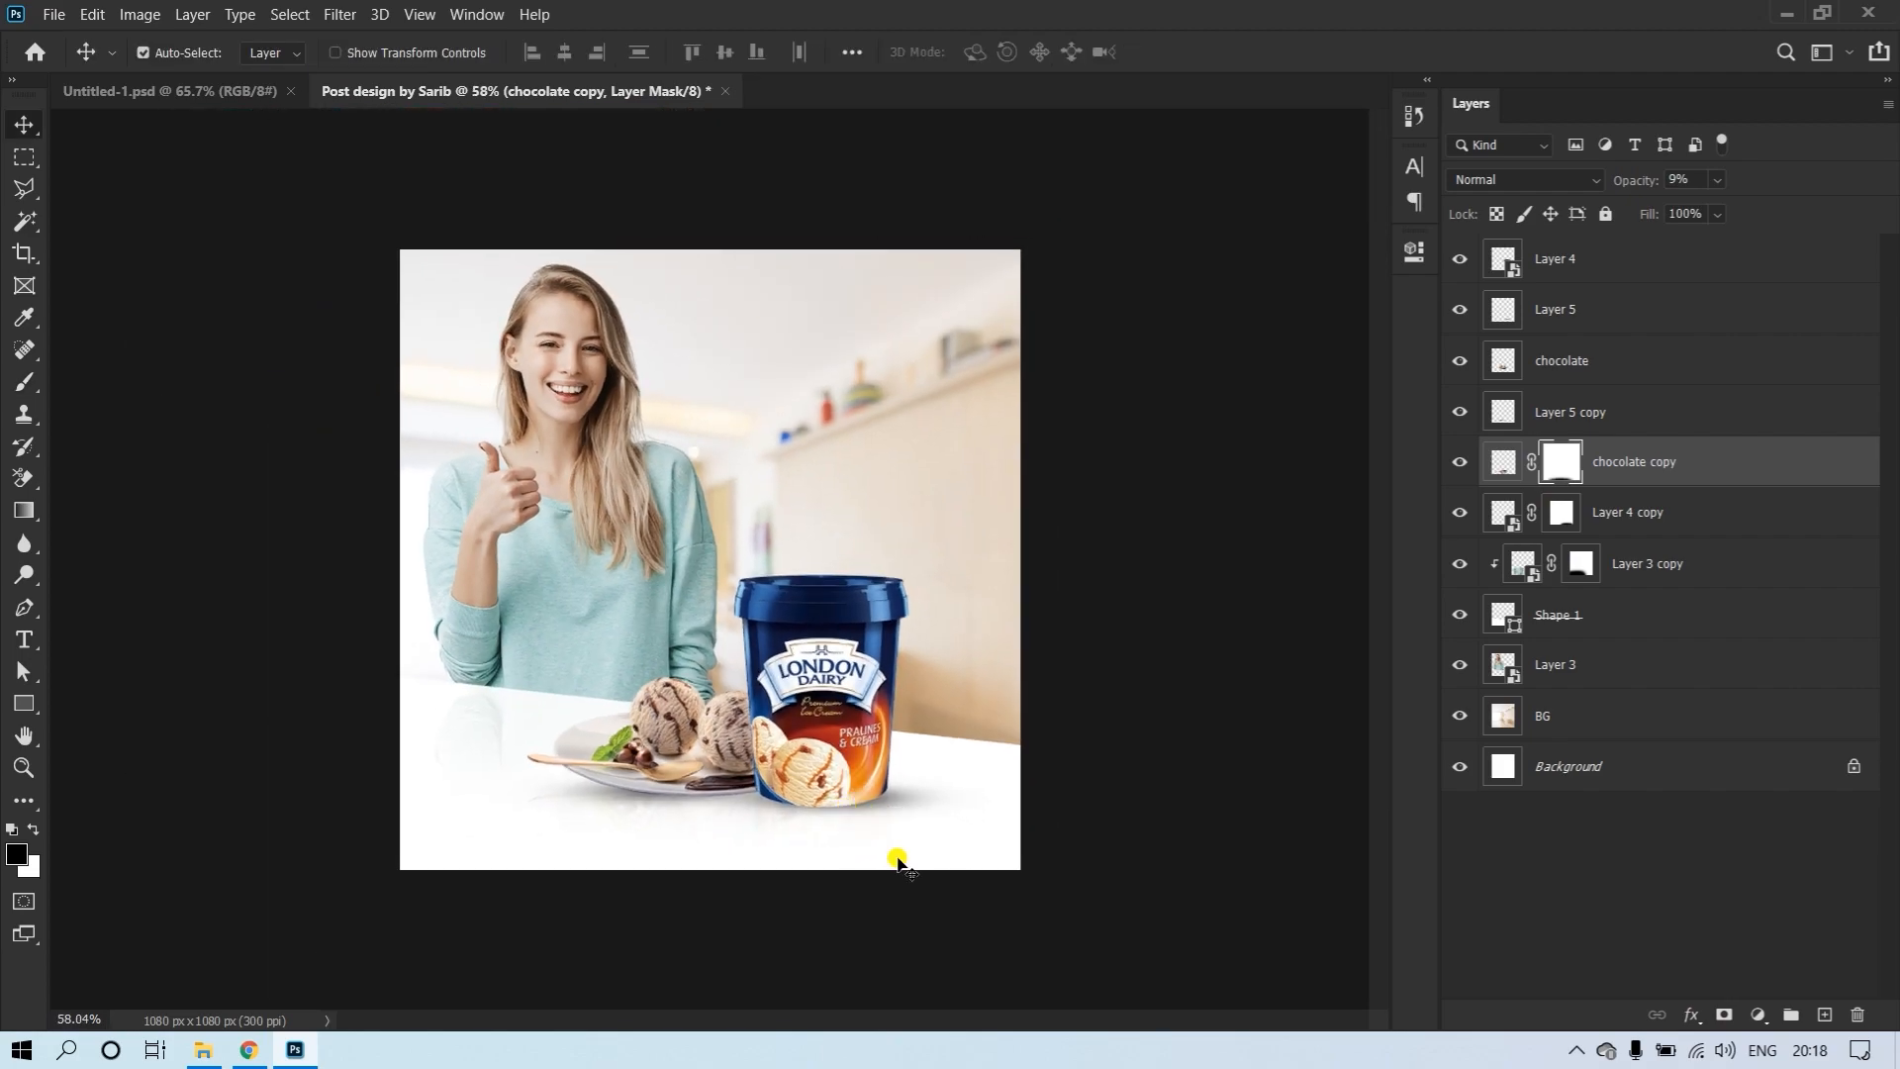
click(1133, 683)
Raise the plate reflection's opacity to 15% and the tub reflection's opacity to 7%
scroll(762, 877, up, 4)
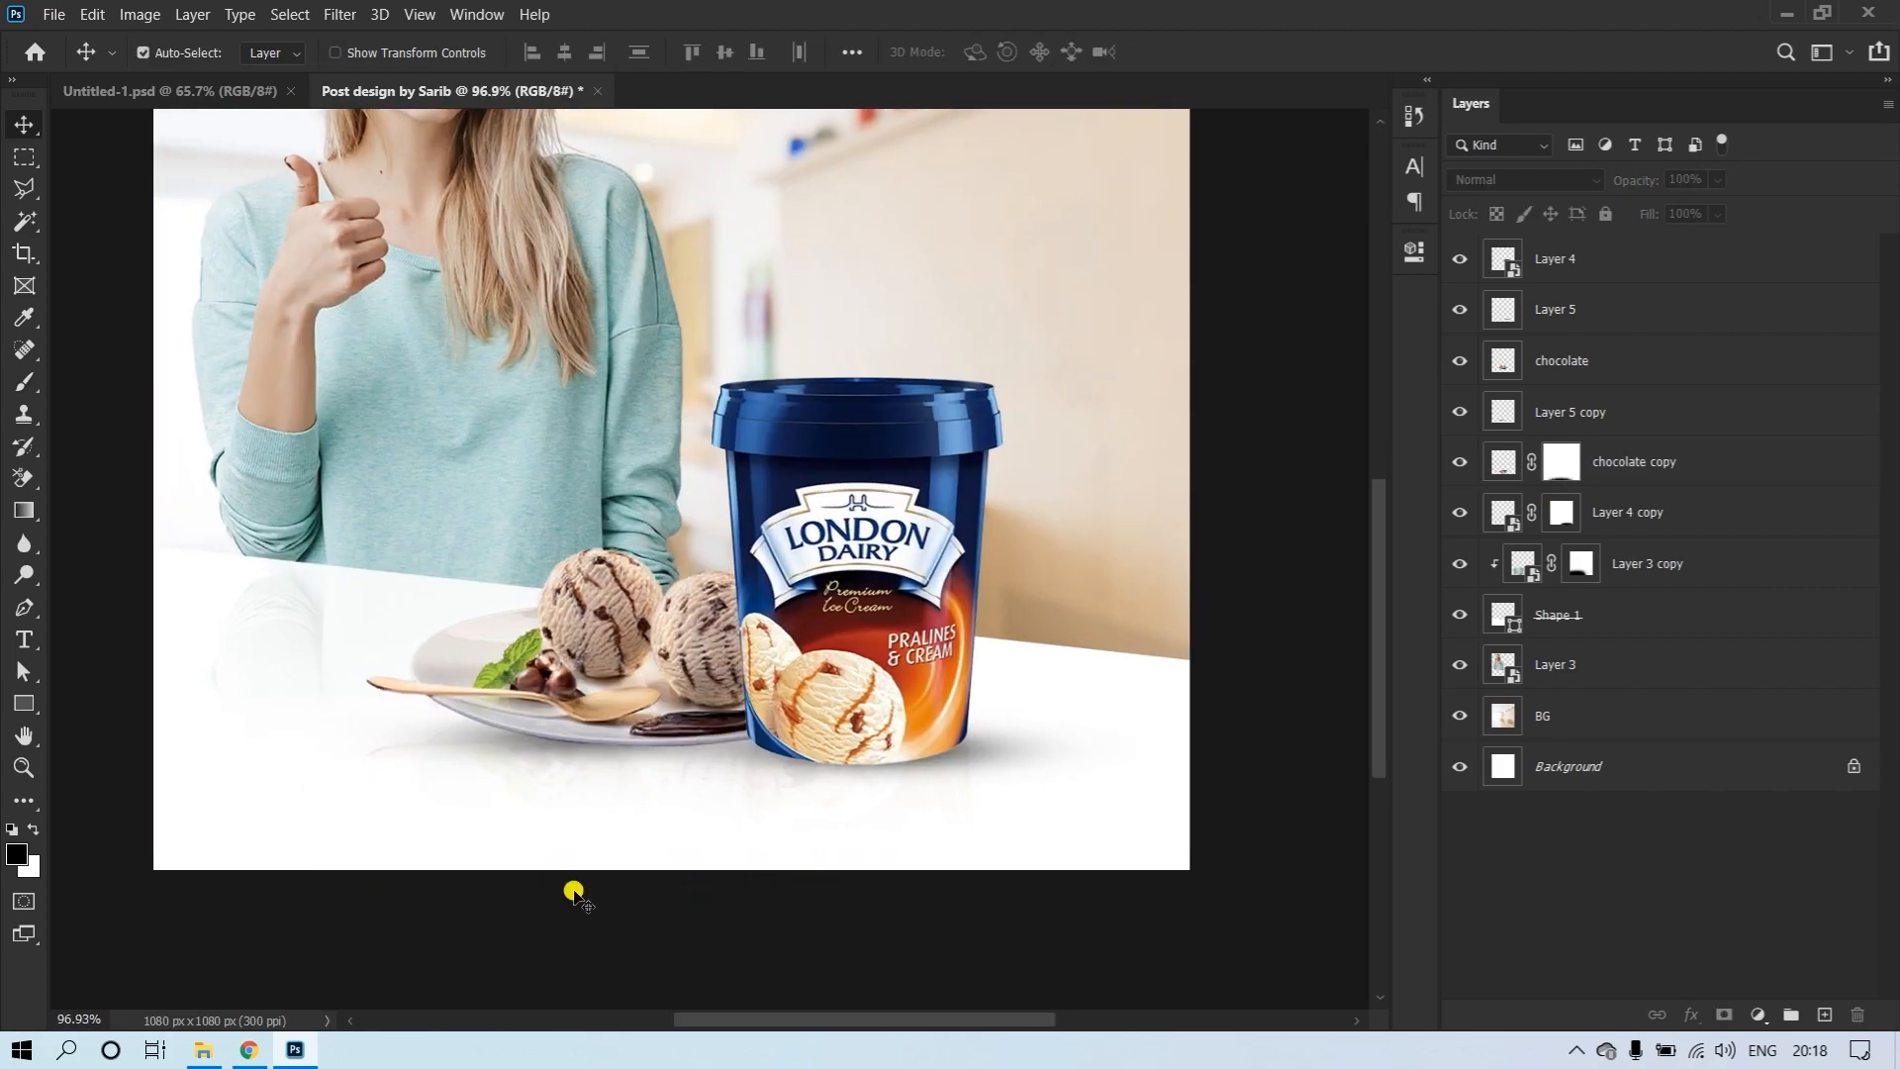
click(482, 775)
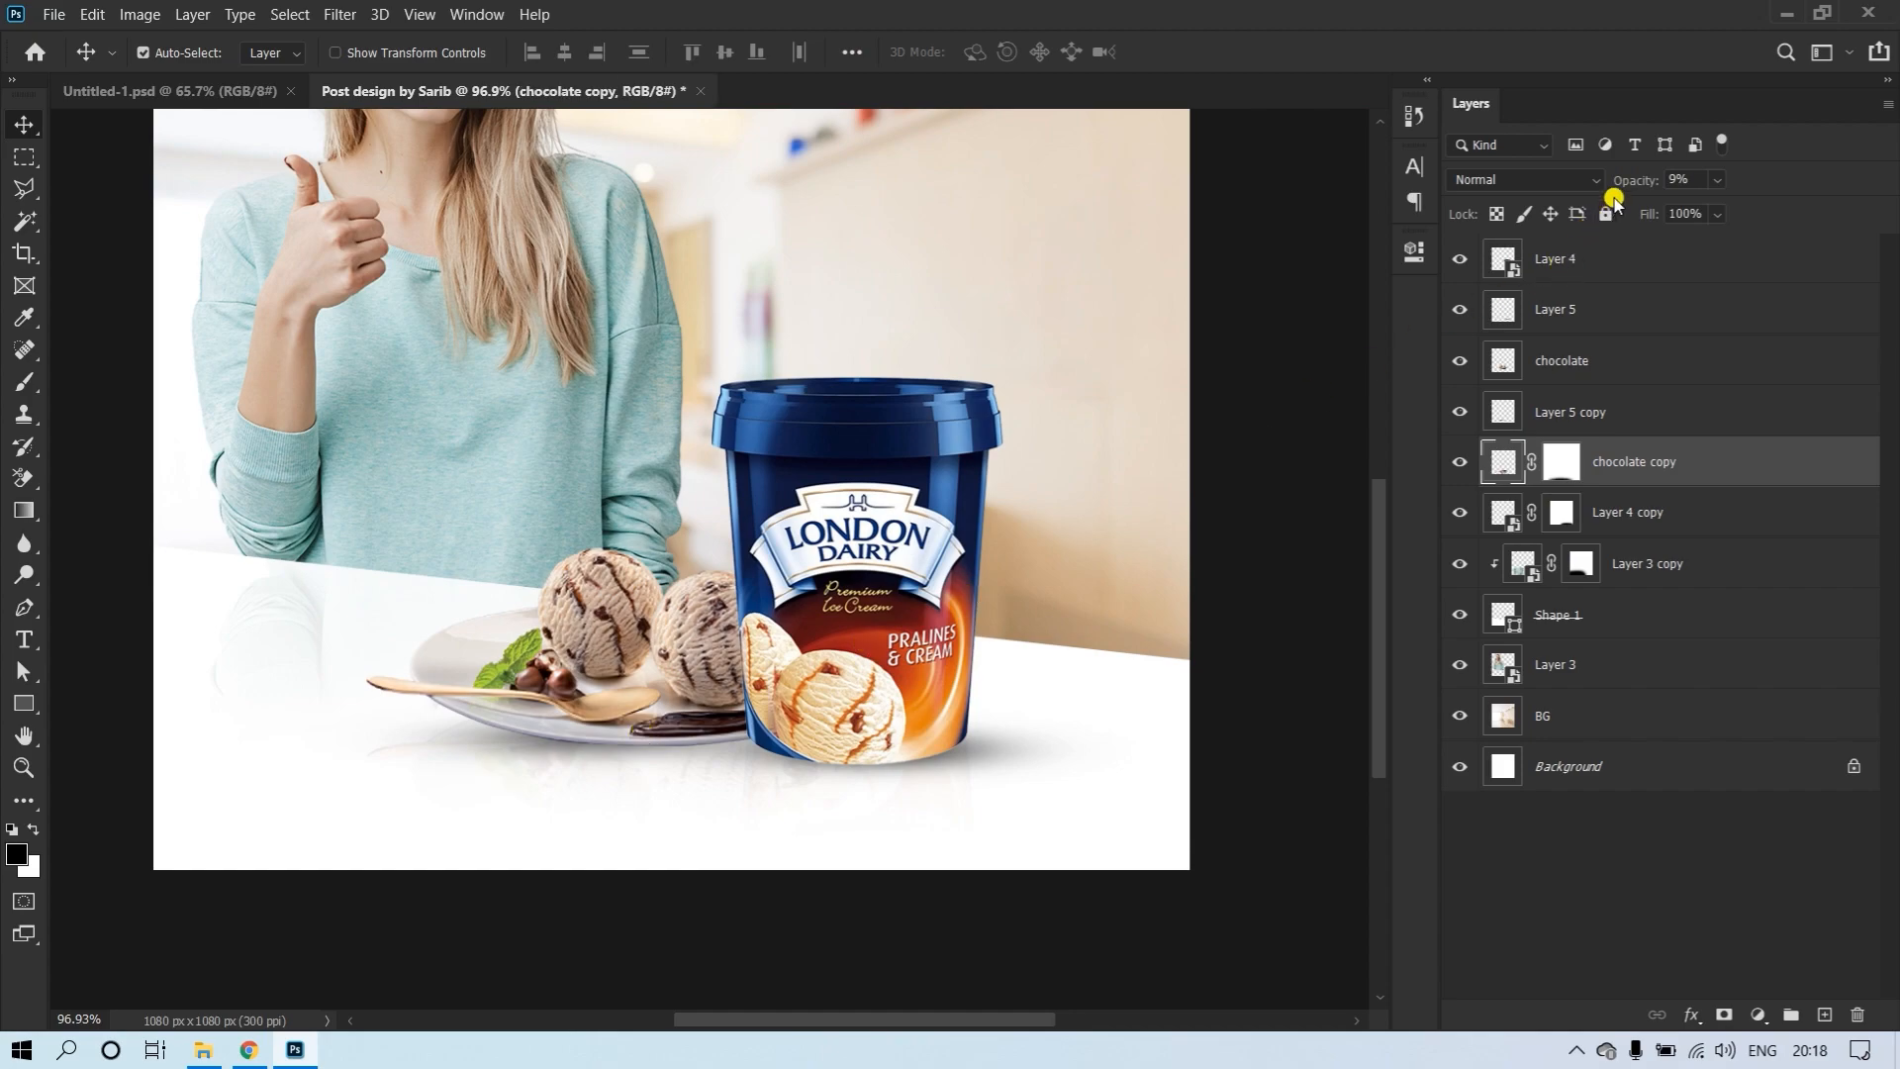
drag(1623, 185, 1633, 181)
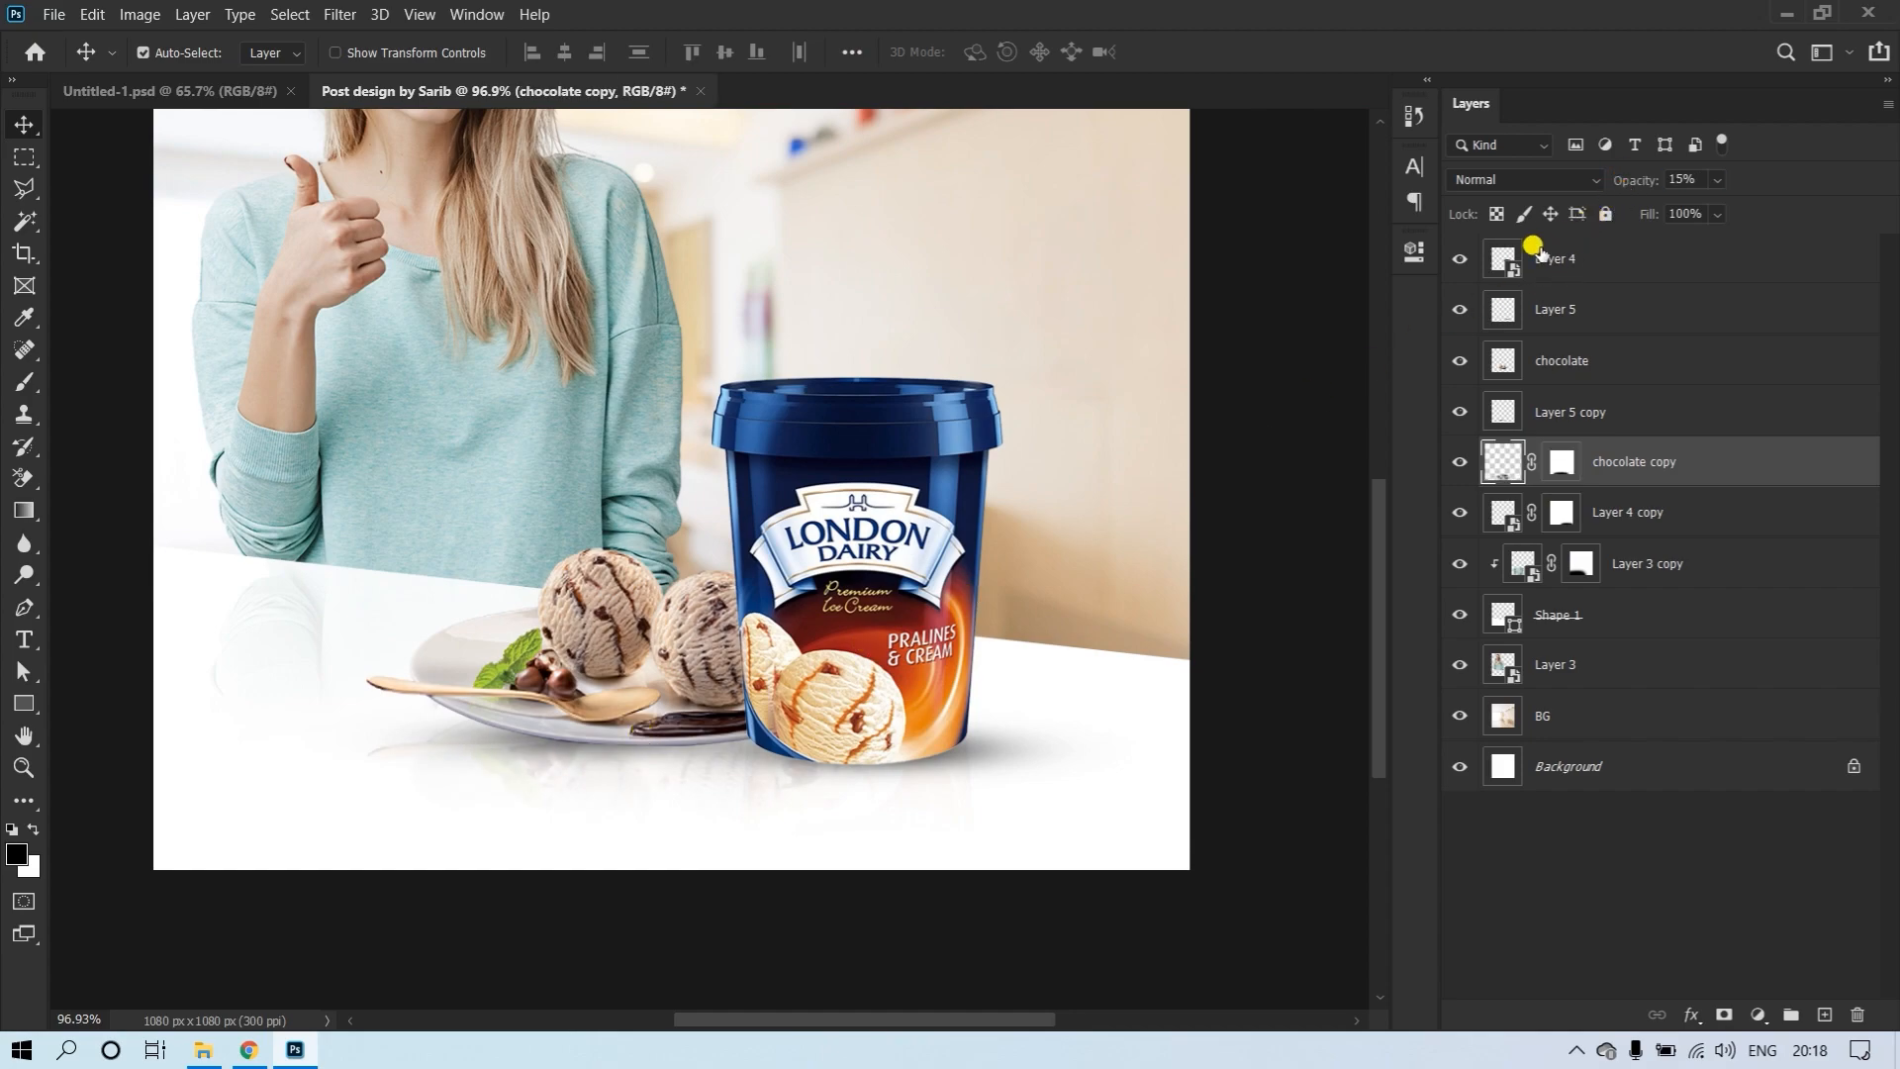
click(884, 809)
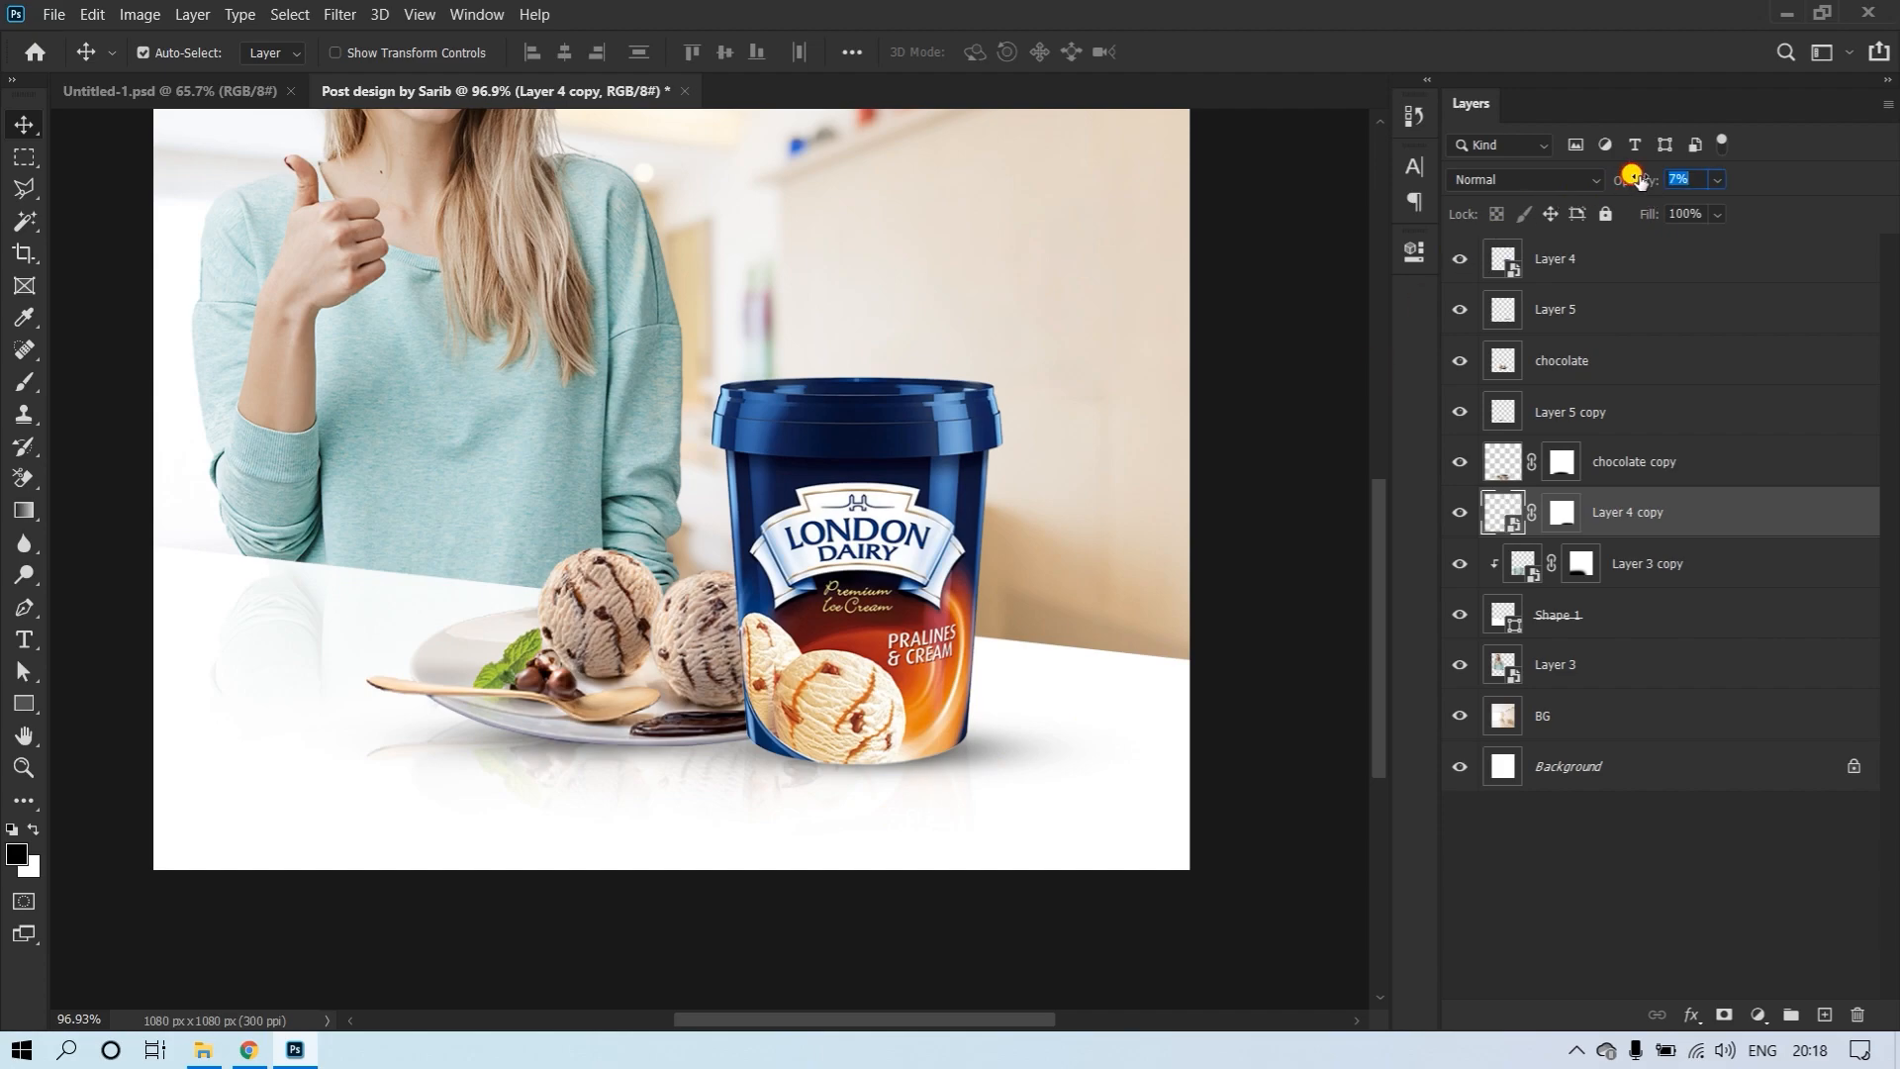
click(1224, 482)
drag(1109, 643, 1062, 648)
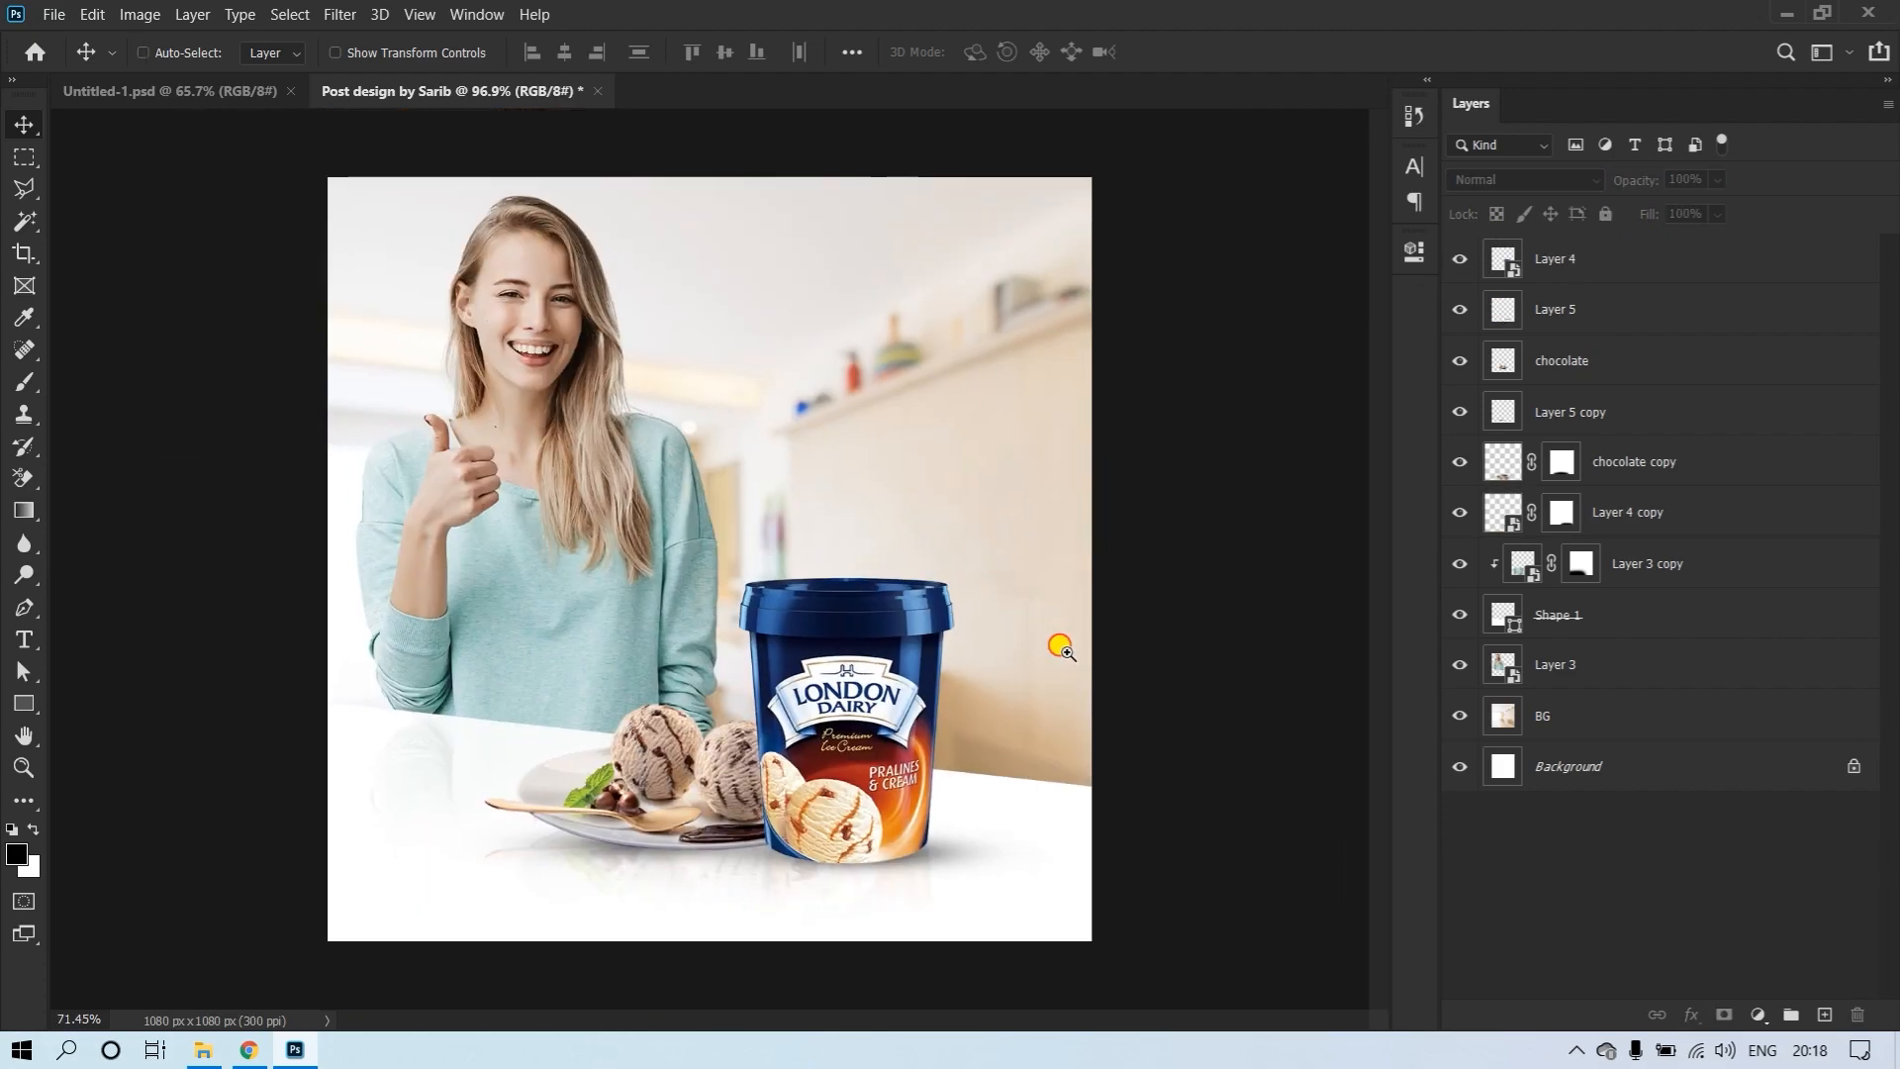
Lock the tabletop shape, the girl, the BG image and the girl's reflection layers
click(373, 749)
click(1459, 612)
click(1459, 613)
click(1605, 213)
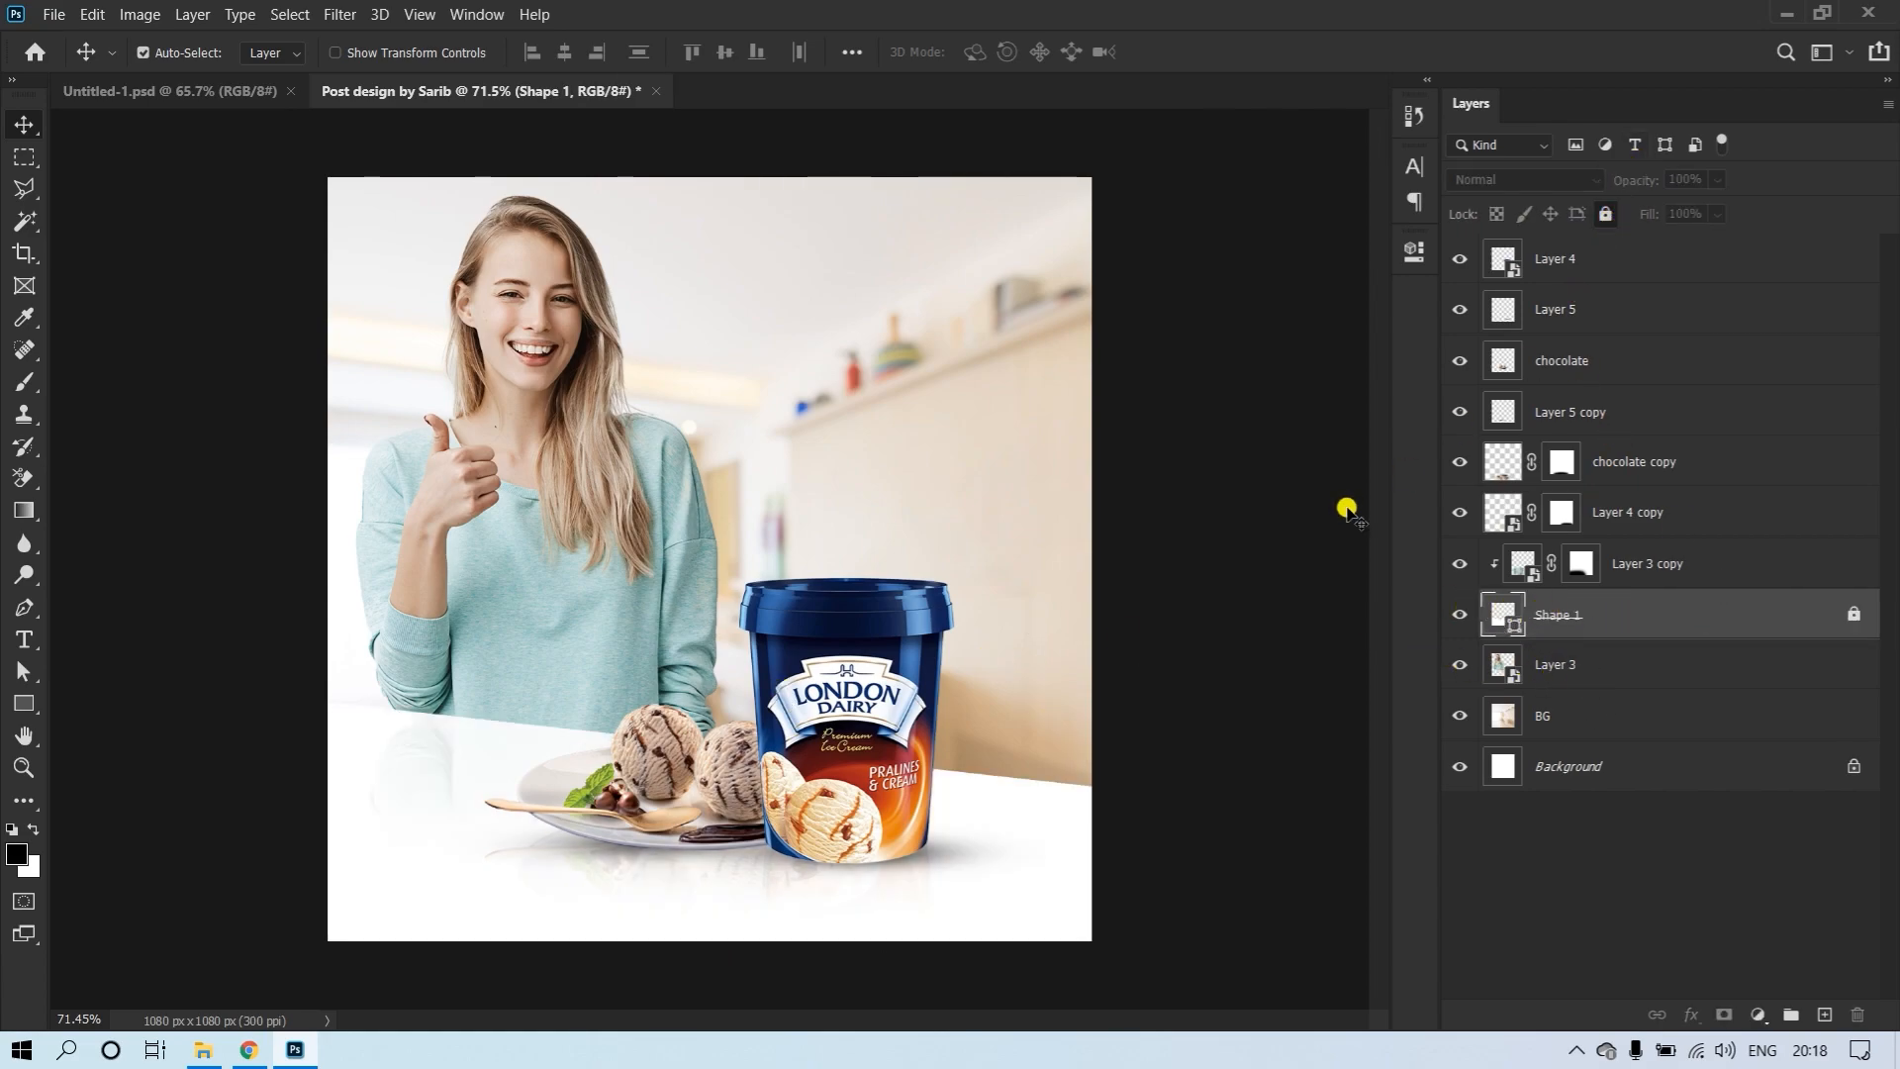
click(568, 475)
click(1603, 216)
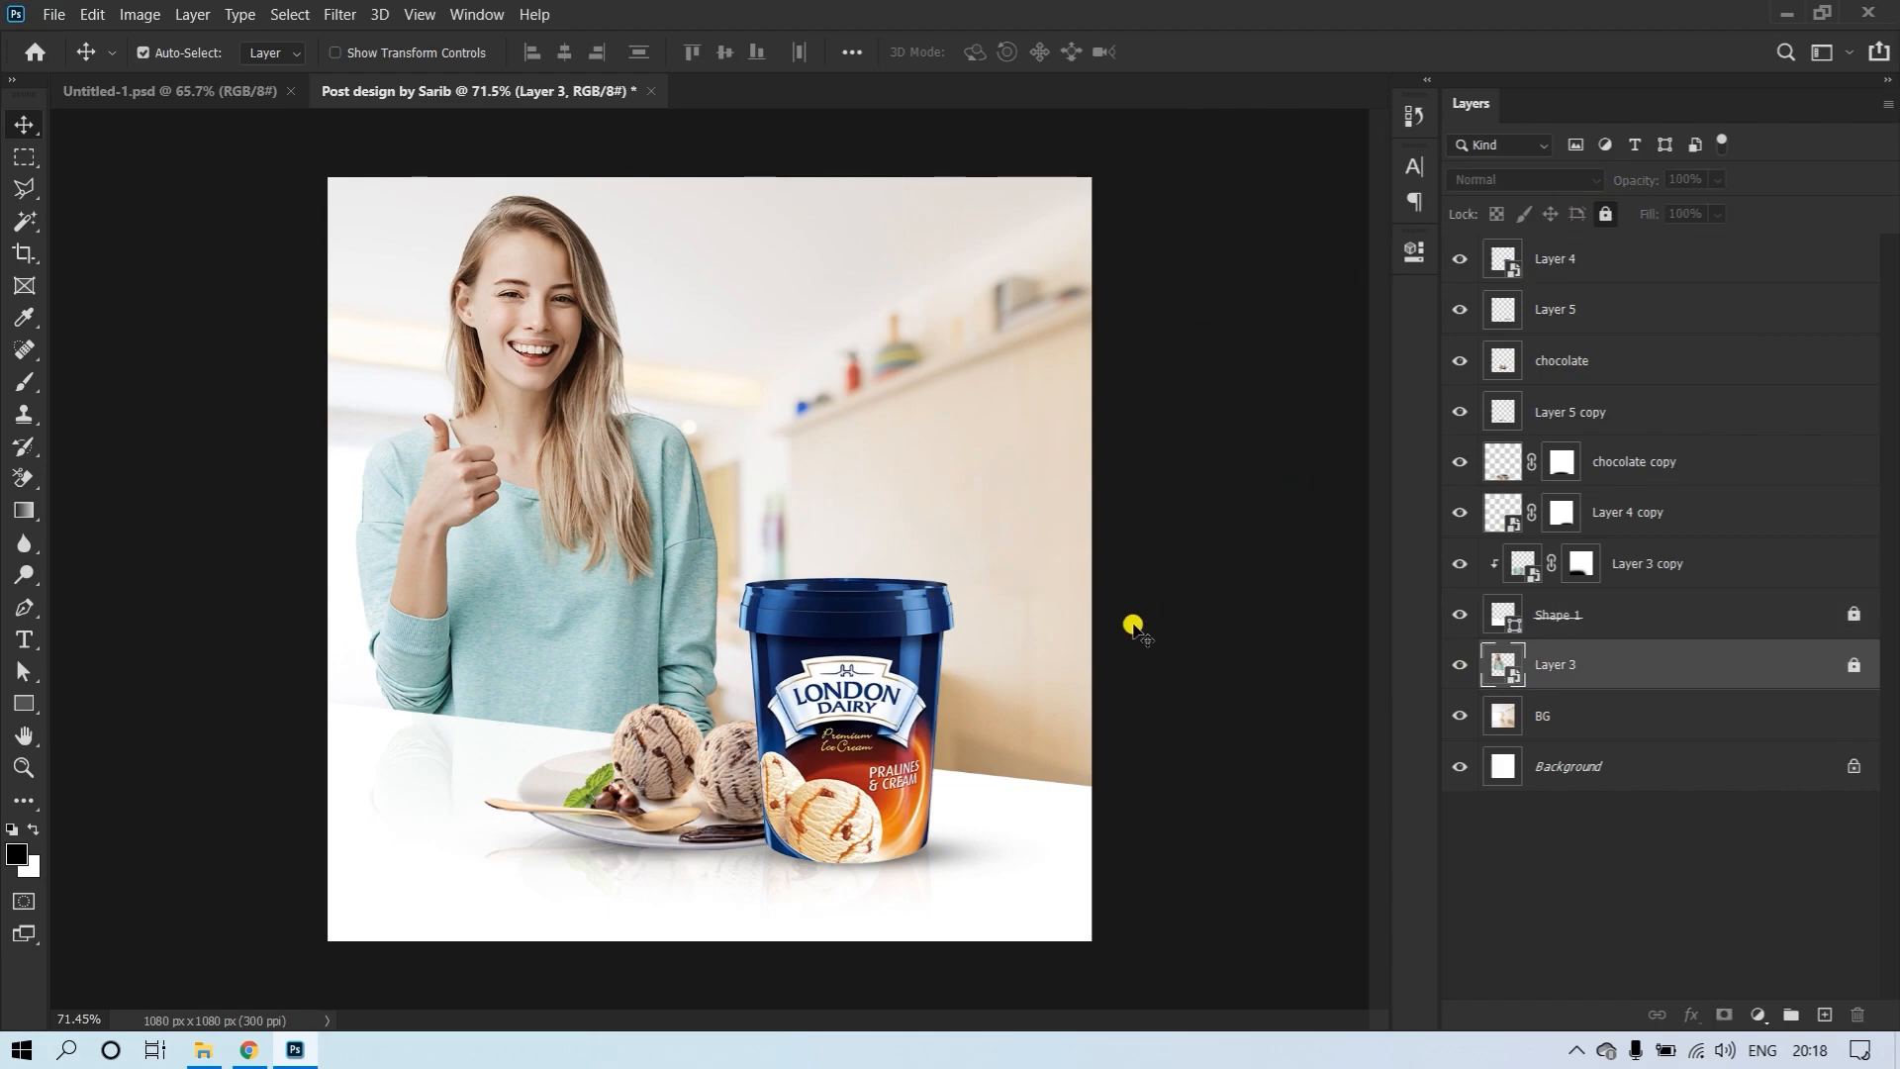
click(1231, 586)
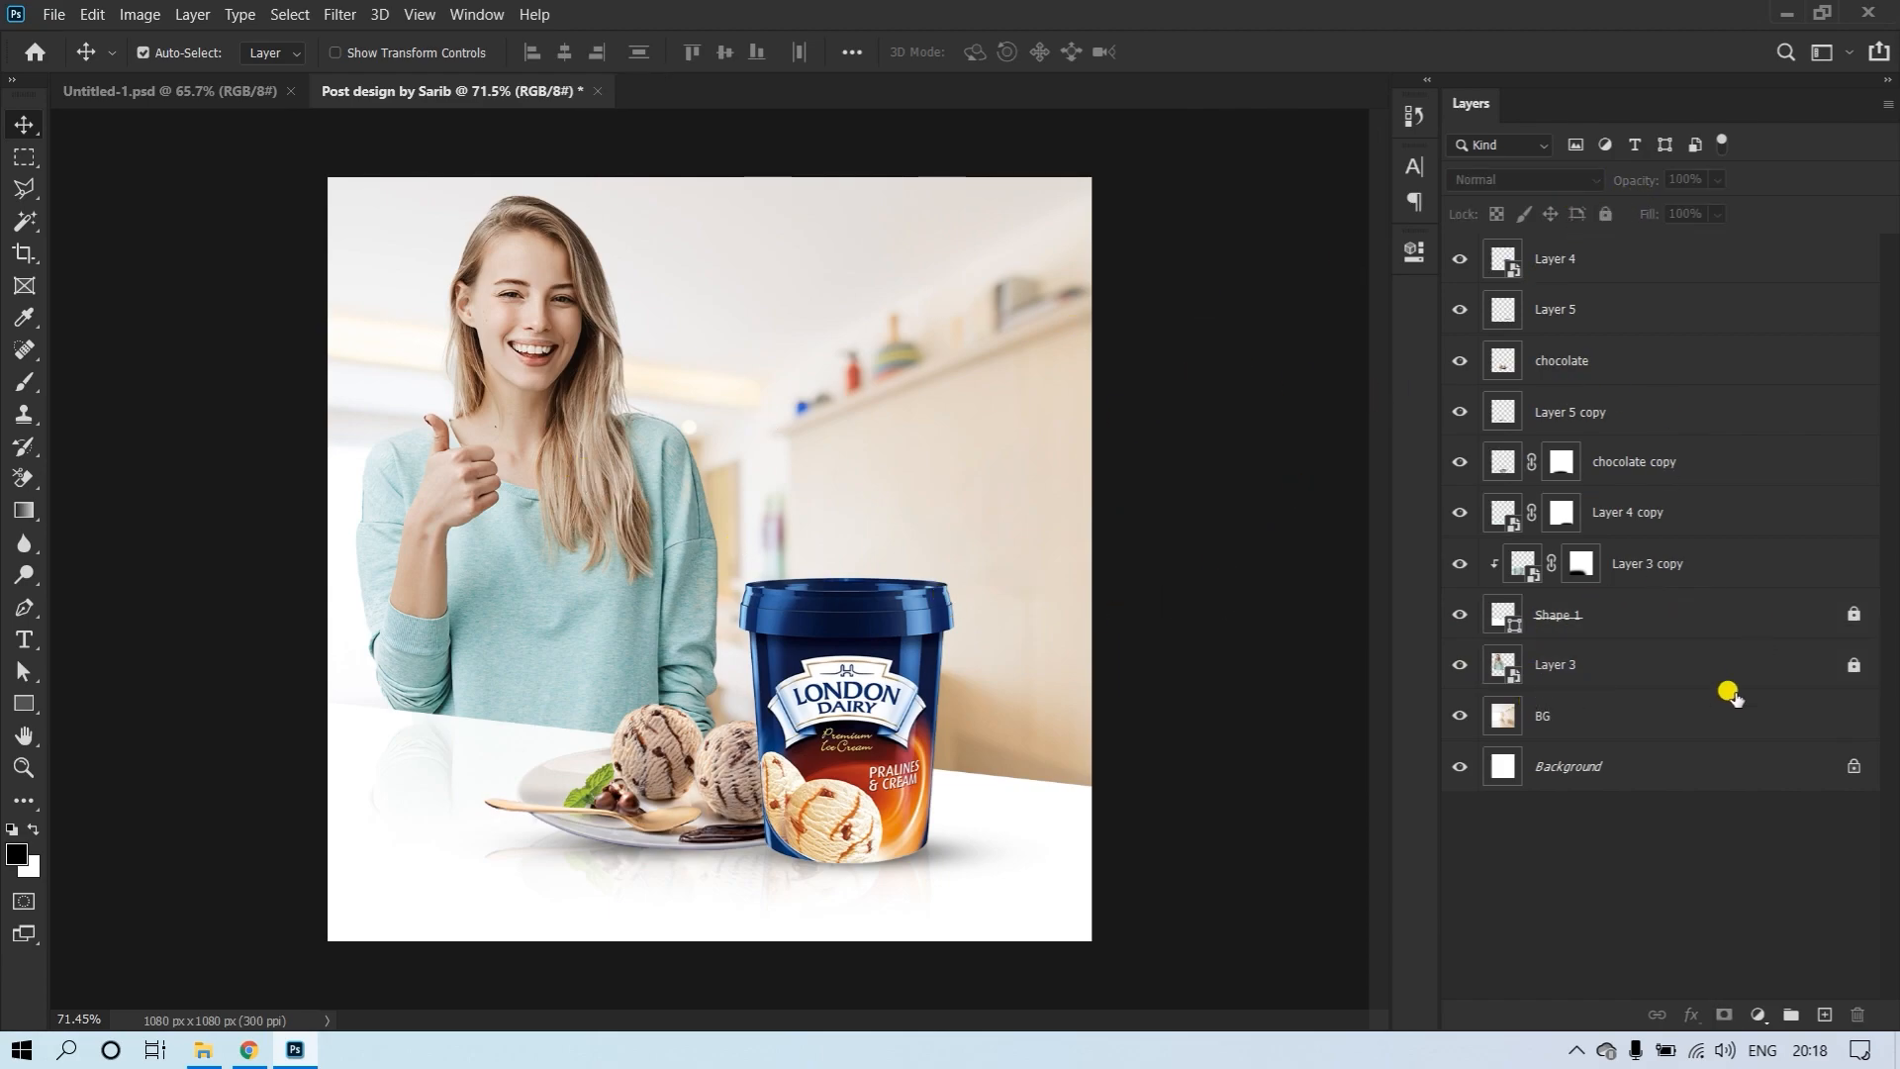
click(1701, 714)
click(1605, 214)
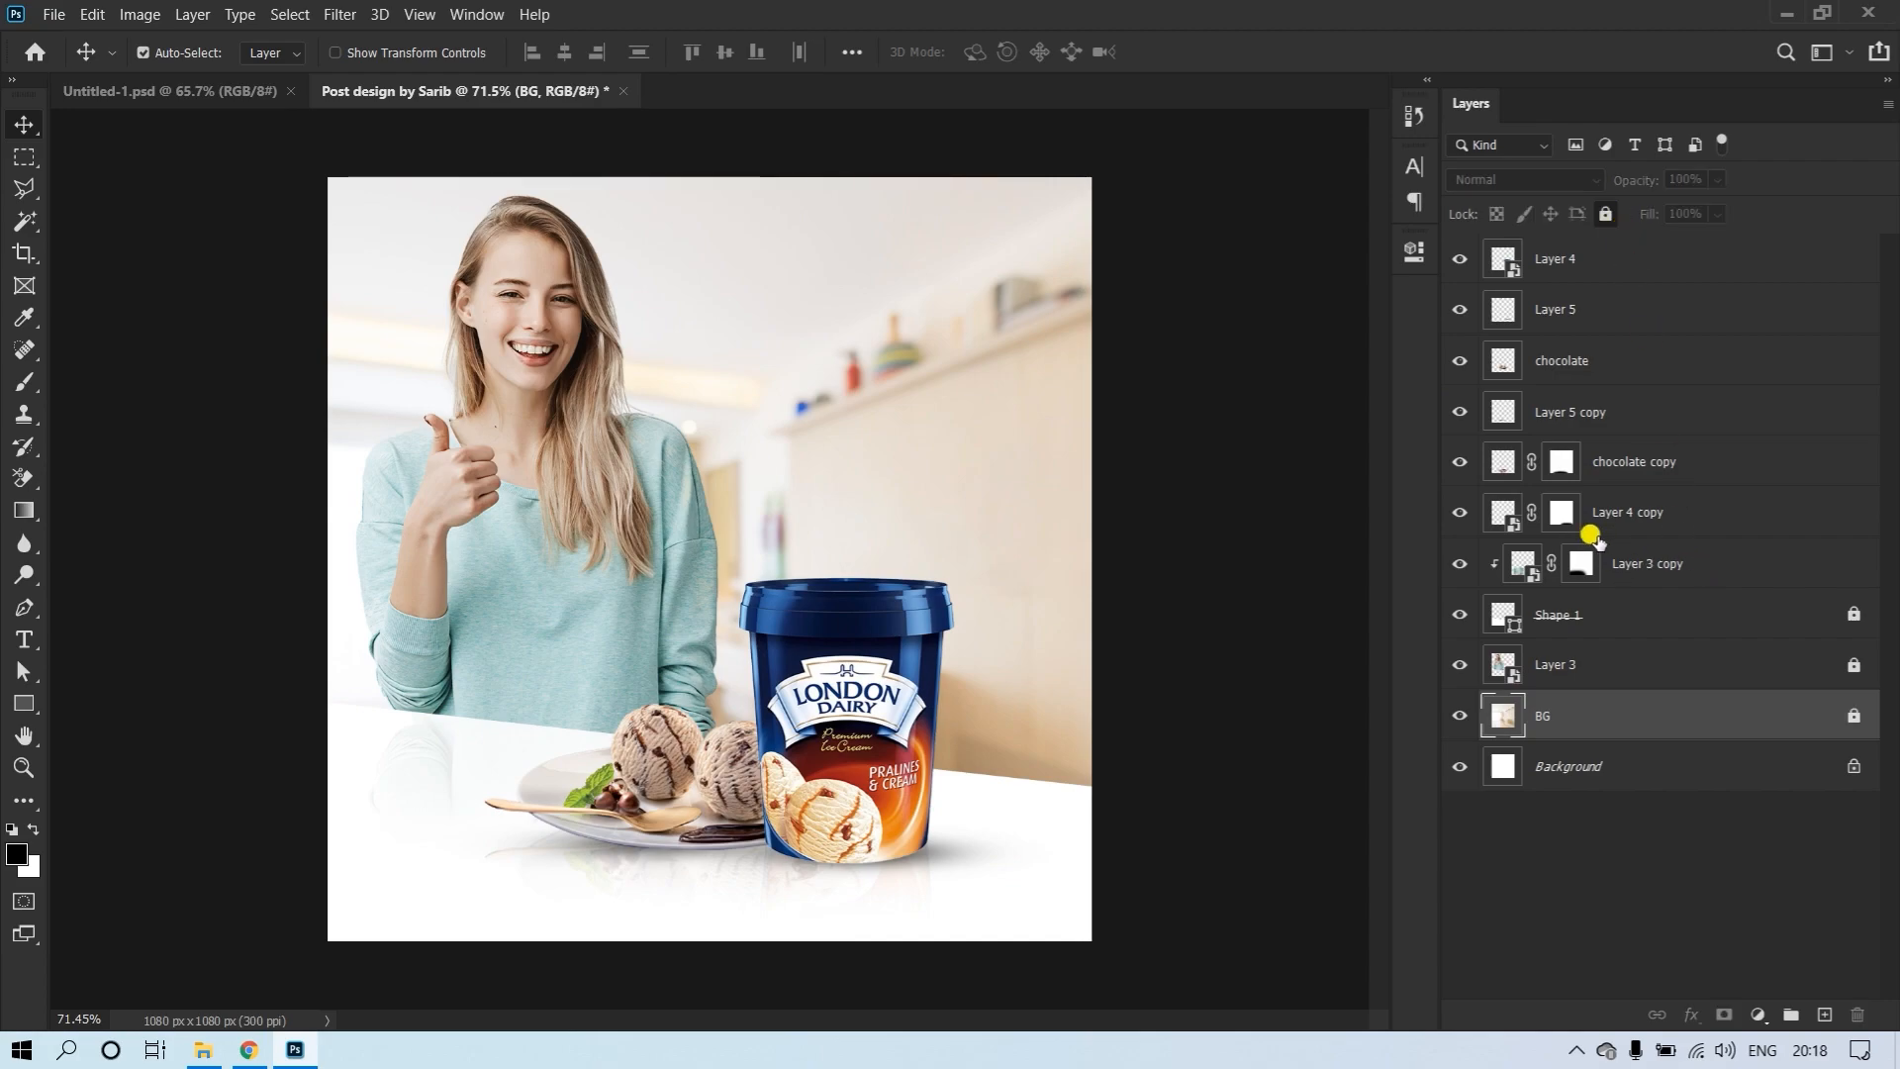
click(1648, 524)
click(1668, 569)
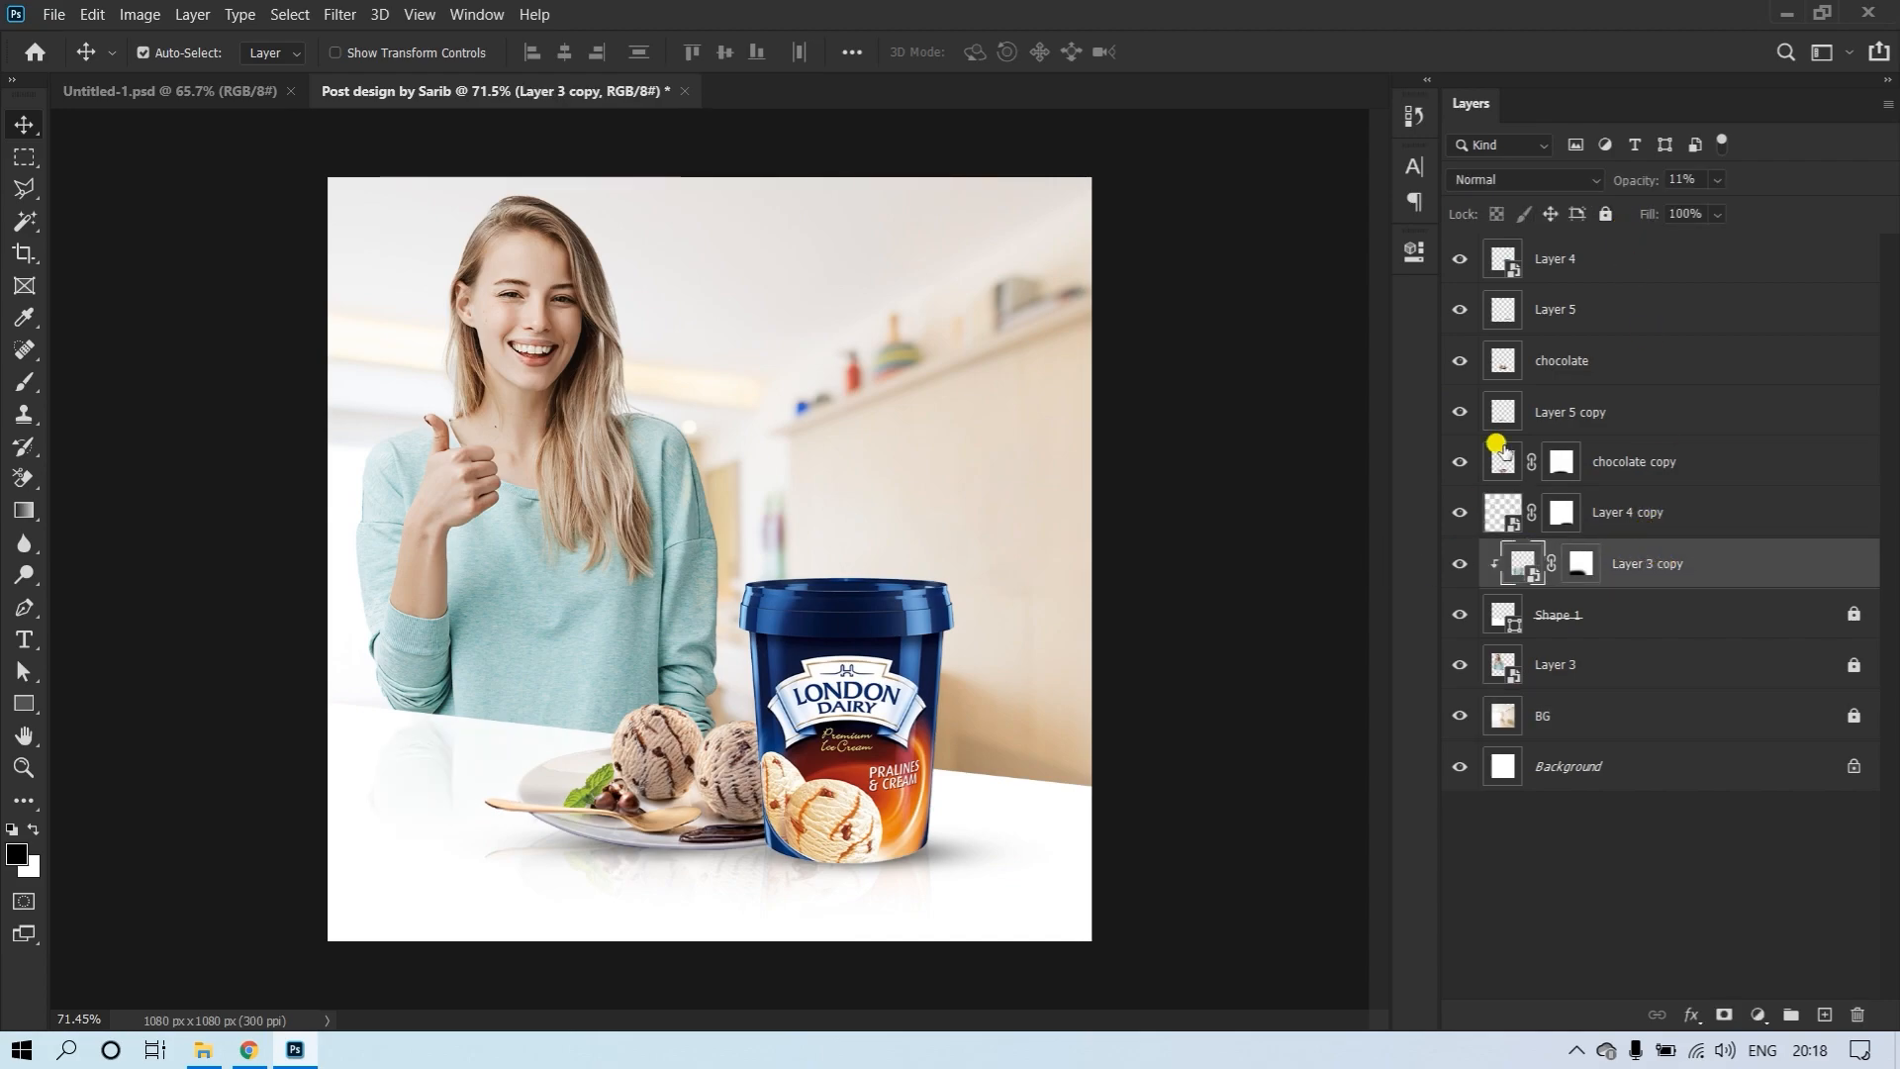
click(1606, 214)
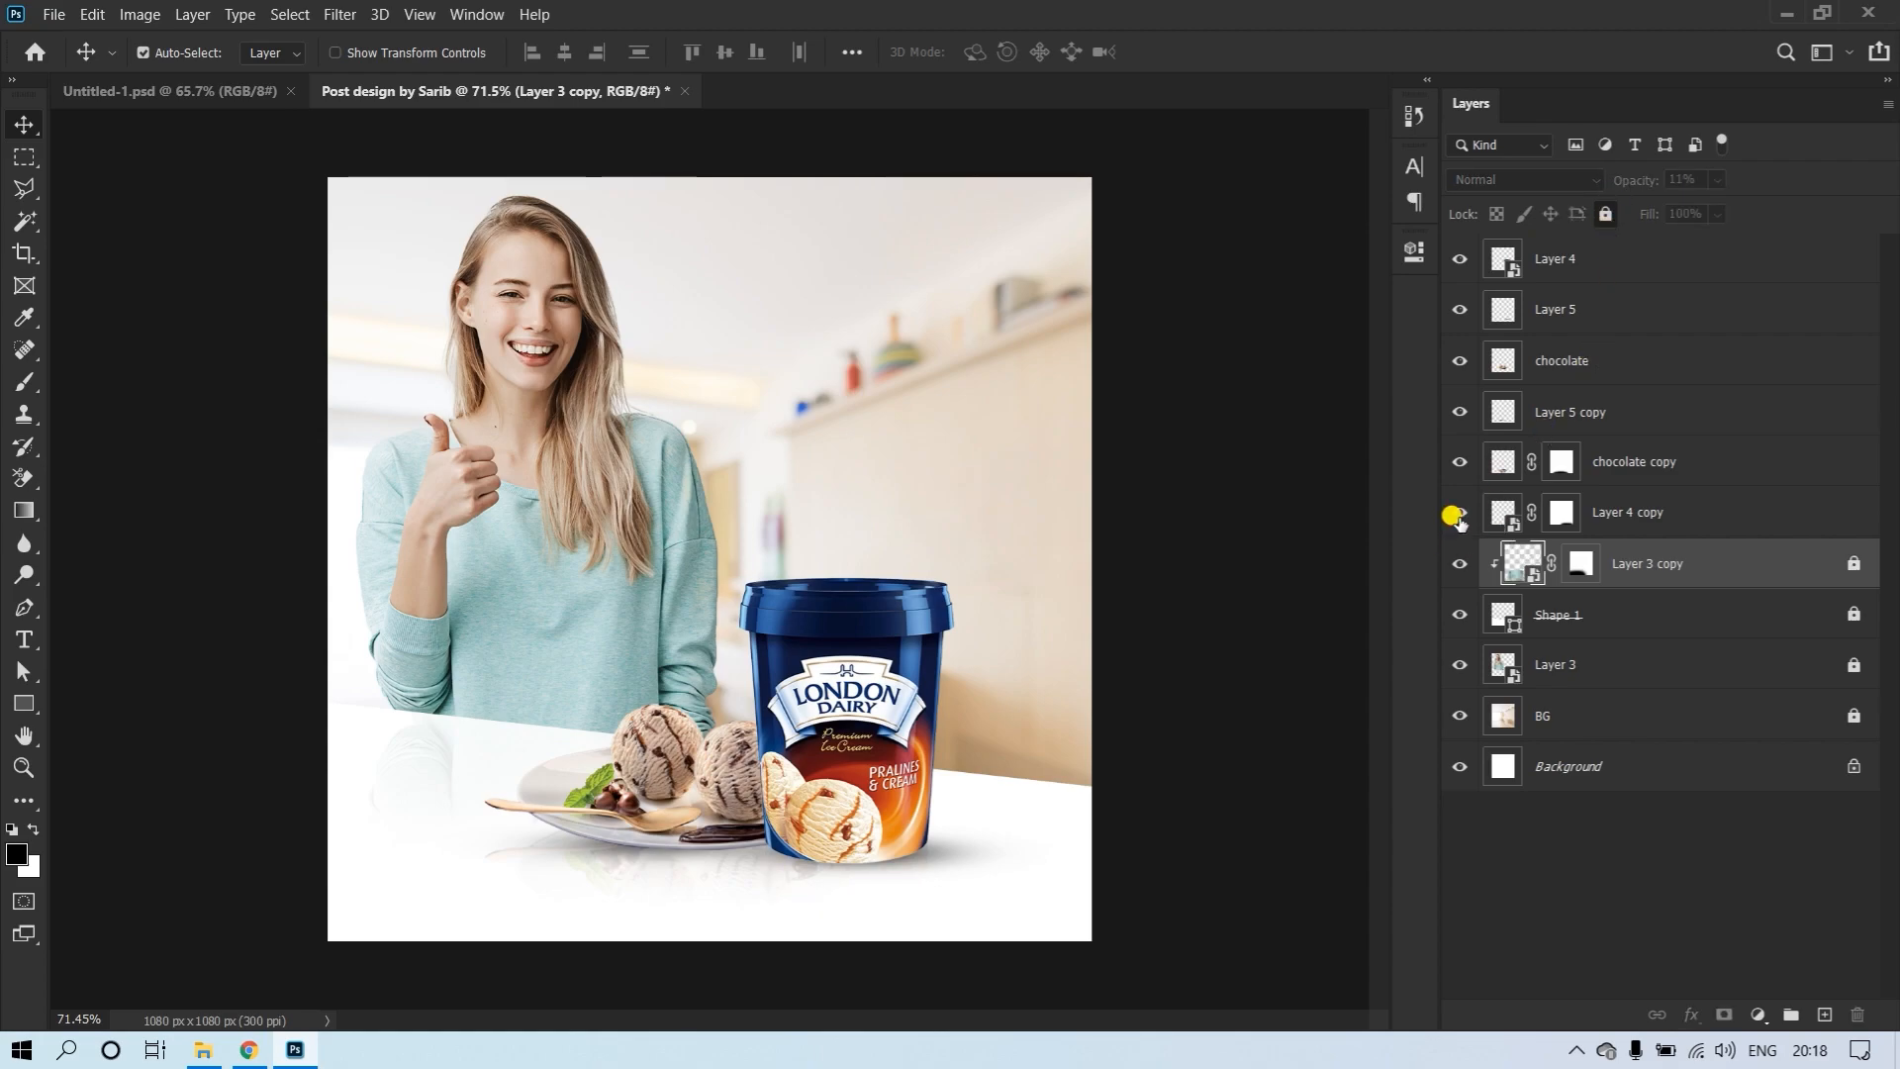
Move the tub, plate, and their shadows and reflections together about 63 px right and 28 px down
drag(1164, 649, 619, 902)
drag(1082, 782, 1155, 776)
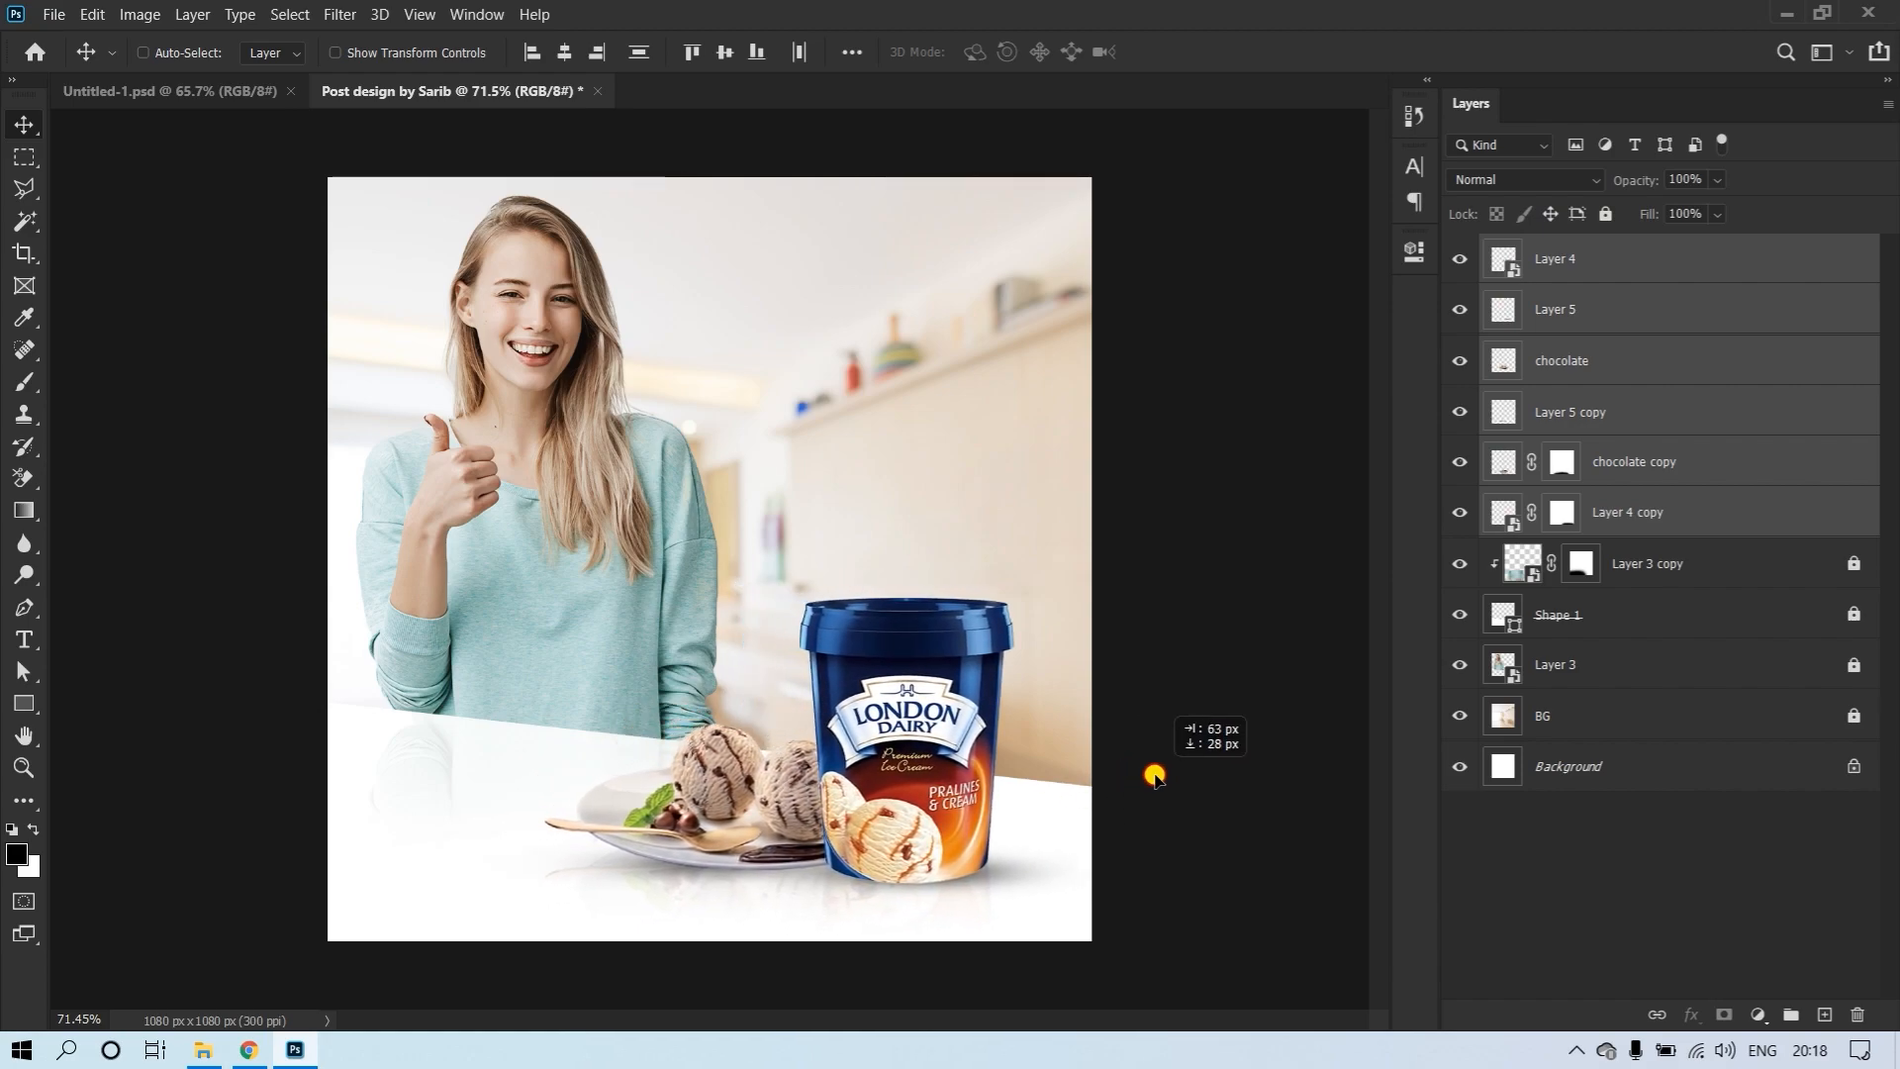
ctrl+click(1199, 598)
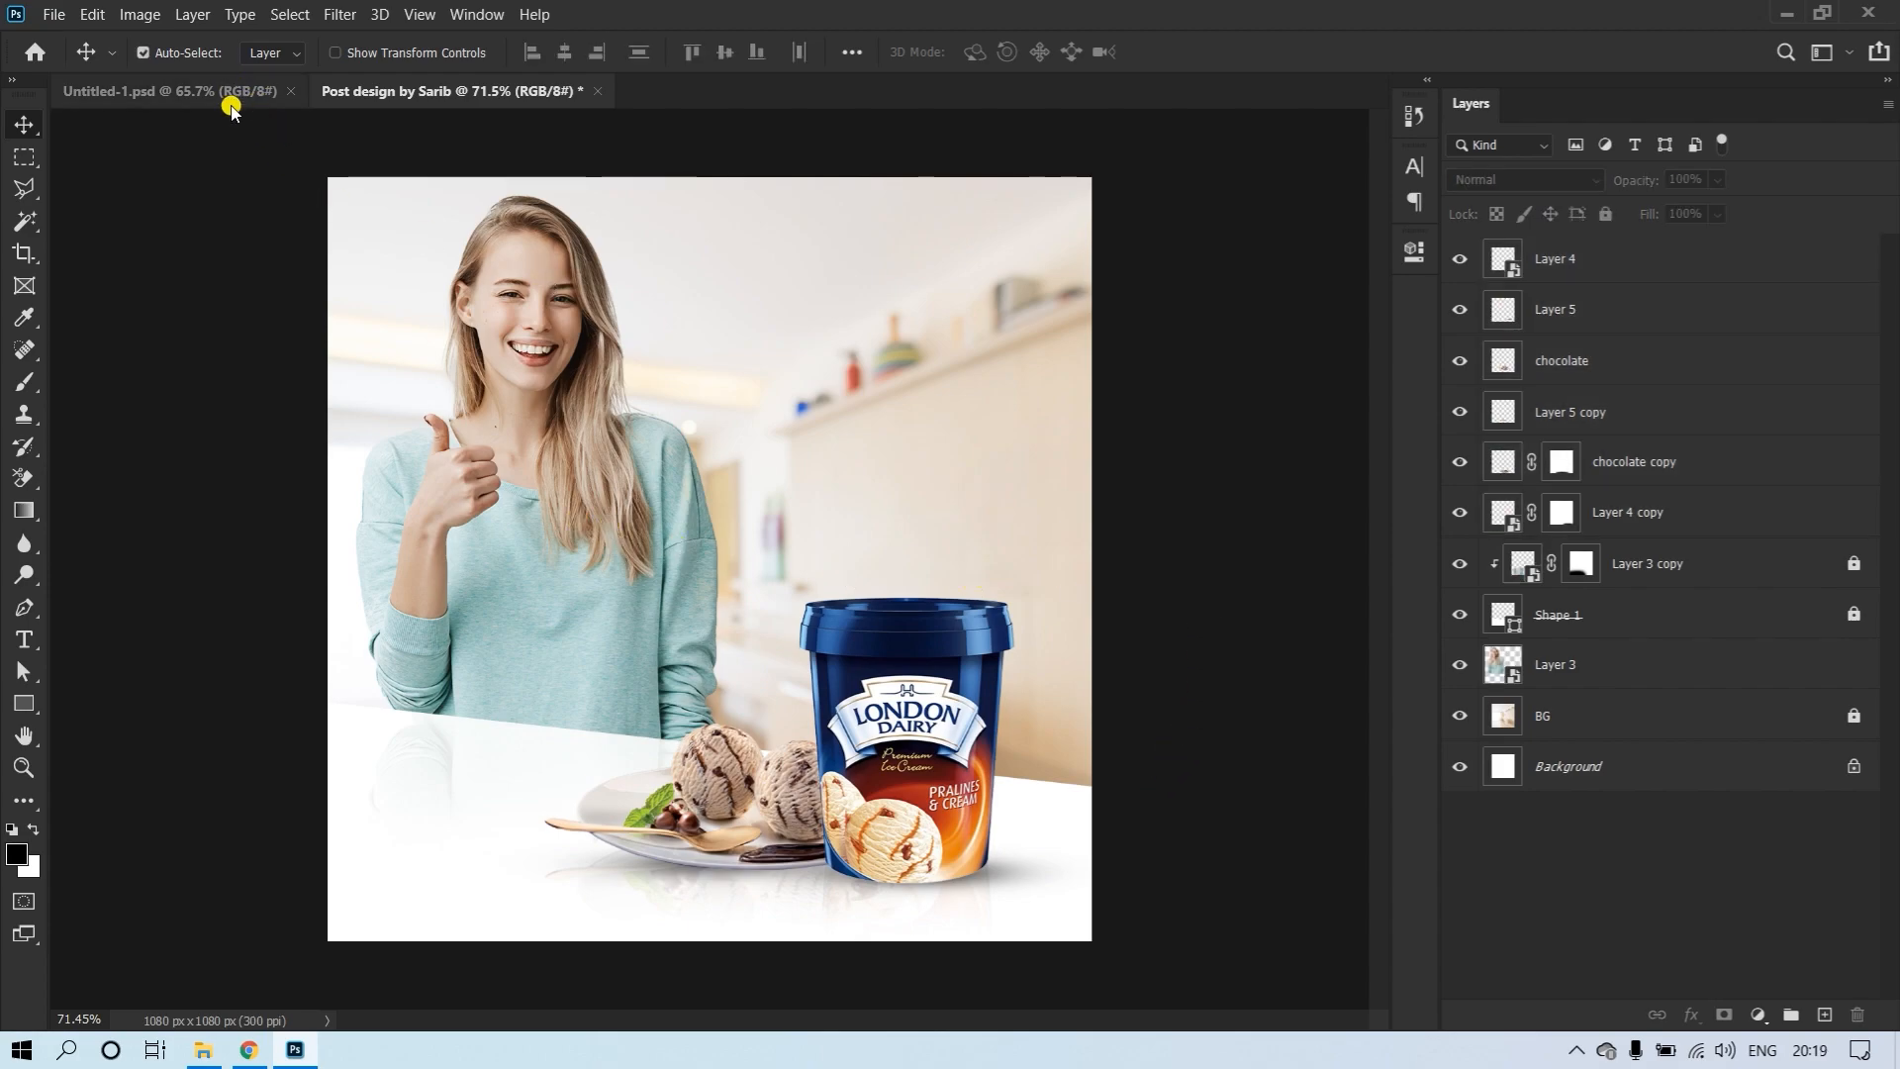
Copy the London Dairy logo and the "A perfect partner who deliver on the promise of indulgence" headline from Untitled-1.psd into the post, above the tub
click(235, 97)
ctrl+click(850, 466)
ctrl+shift+click(858, 297)
drag(1031, 558, 888, 384)
drag(923, 500, 910, 503)
Scale the logo and headline down together slightly and move them down 40 px
key(ctrl+t)
drag(1072, 222, 1031, 255)
click(1220, 53)
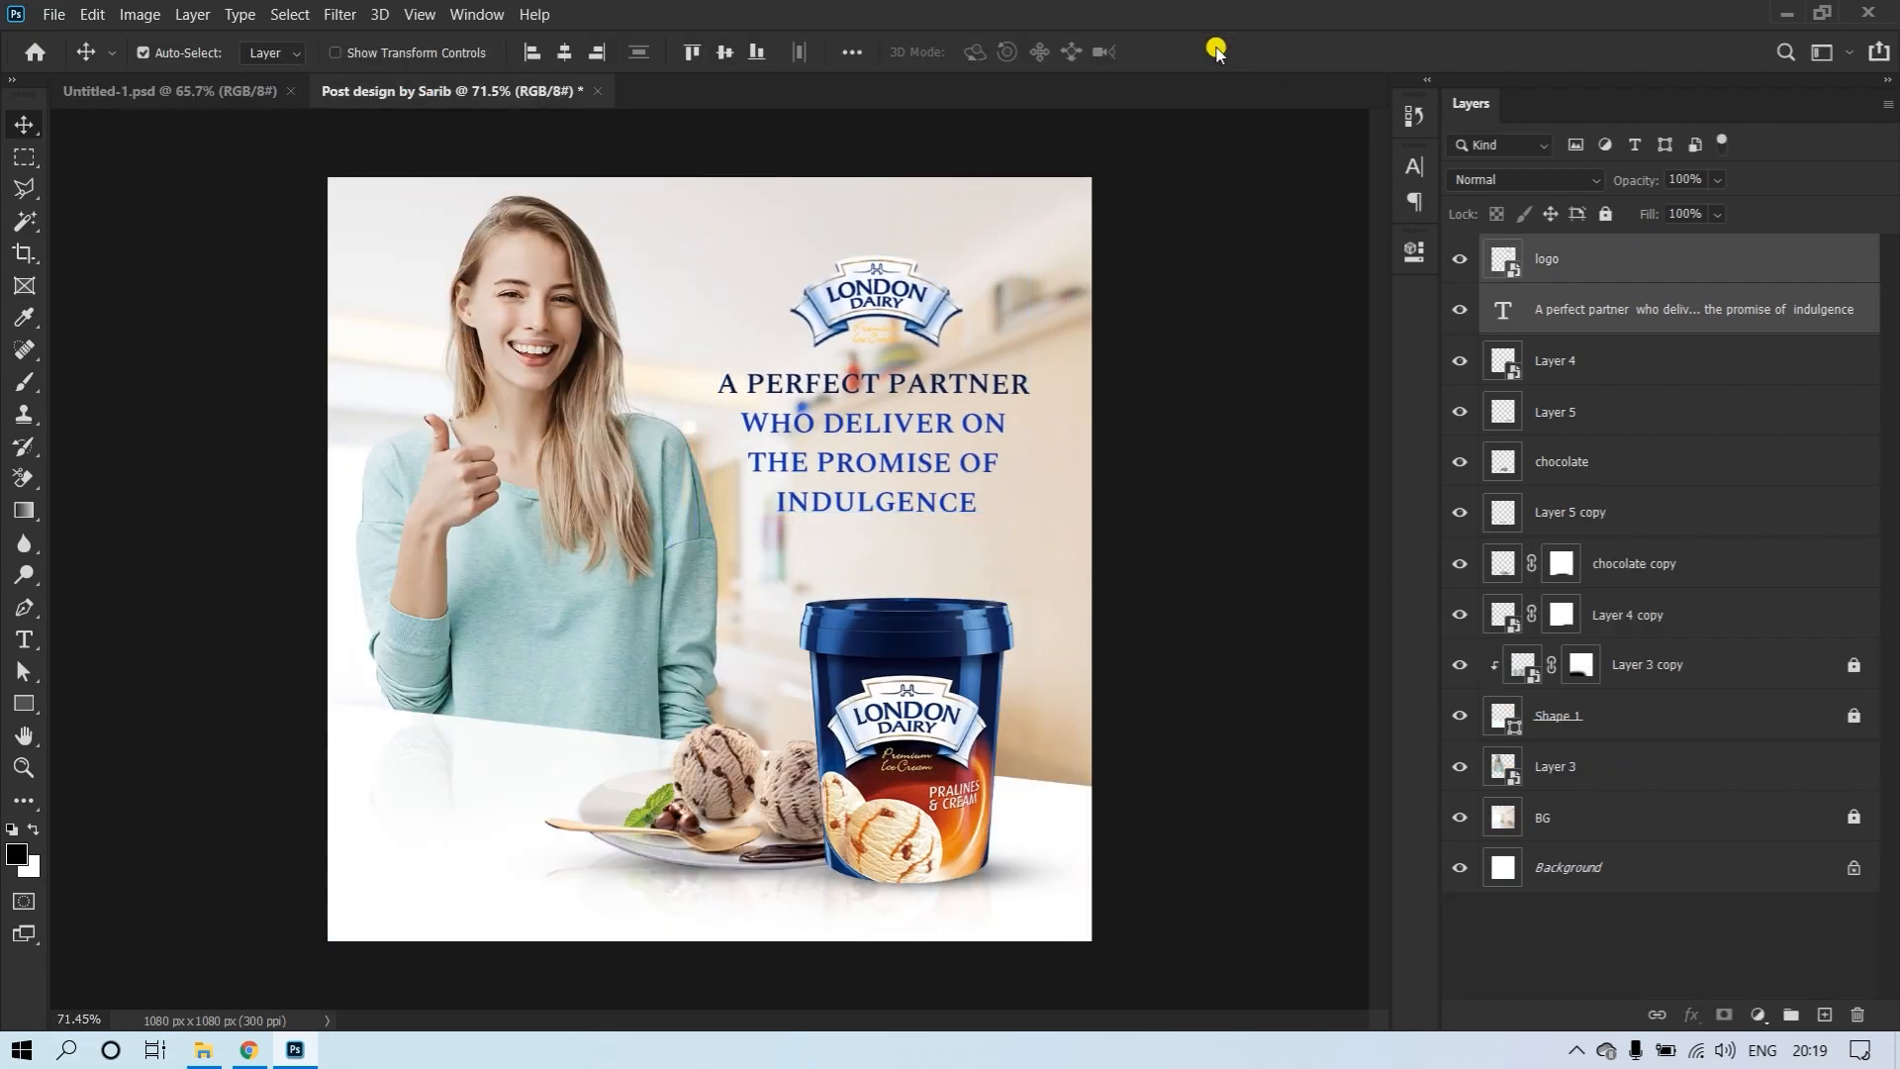
key(shift+Down)
key(shift+Down)
key(shift+Down)
key(shift+Down)
Delete the girl's old reflection layer, Layer 3 copy, from the tabletop
ctrl+click(554, 462)
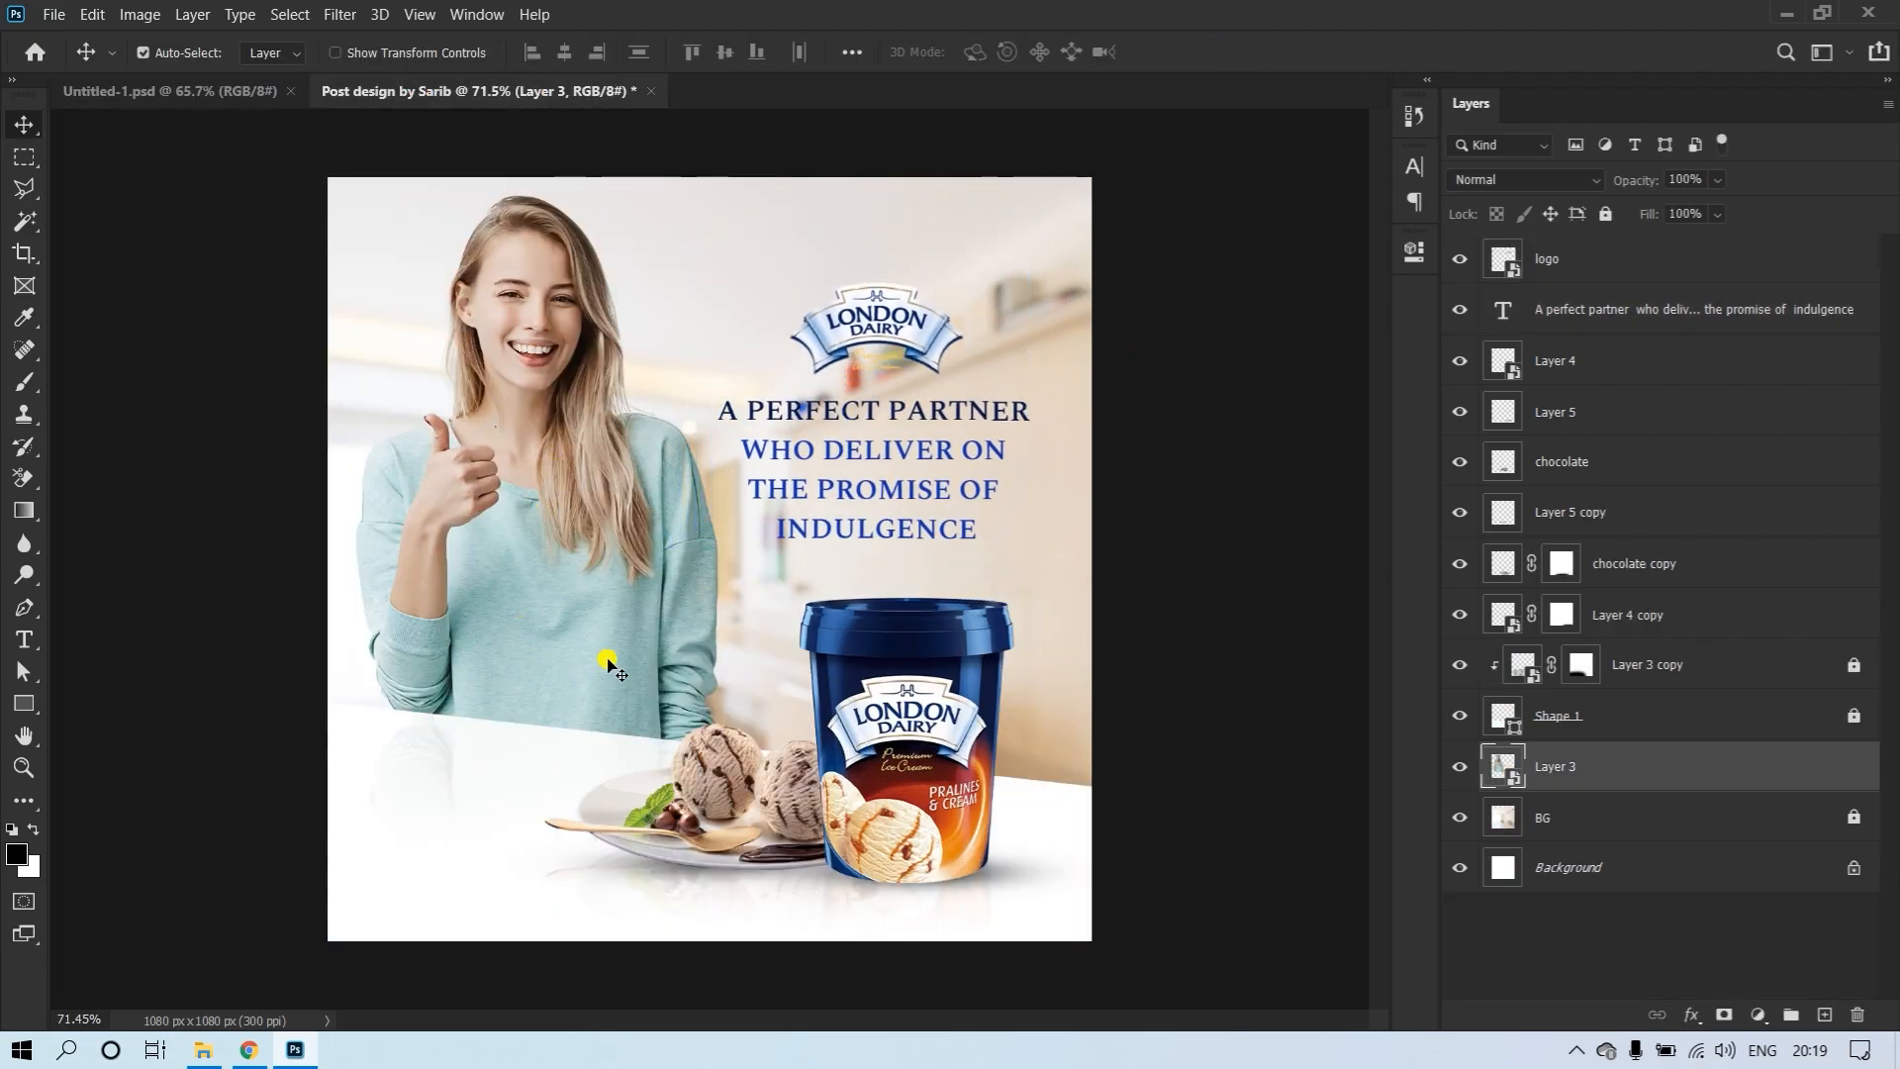
ctrl+click(475, 786)
drag(534, 776, 582, 836)
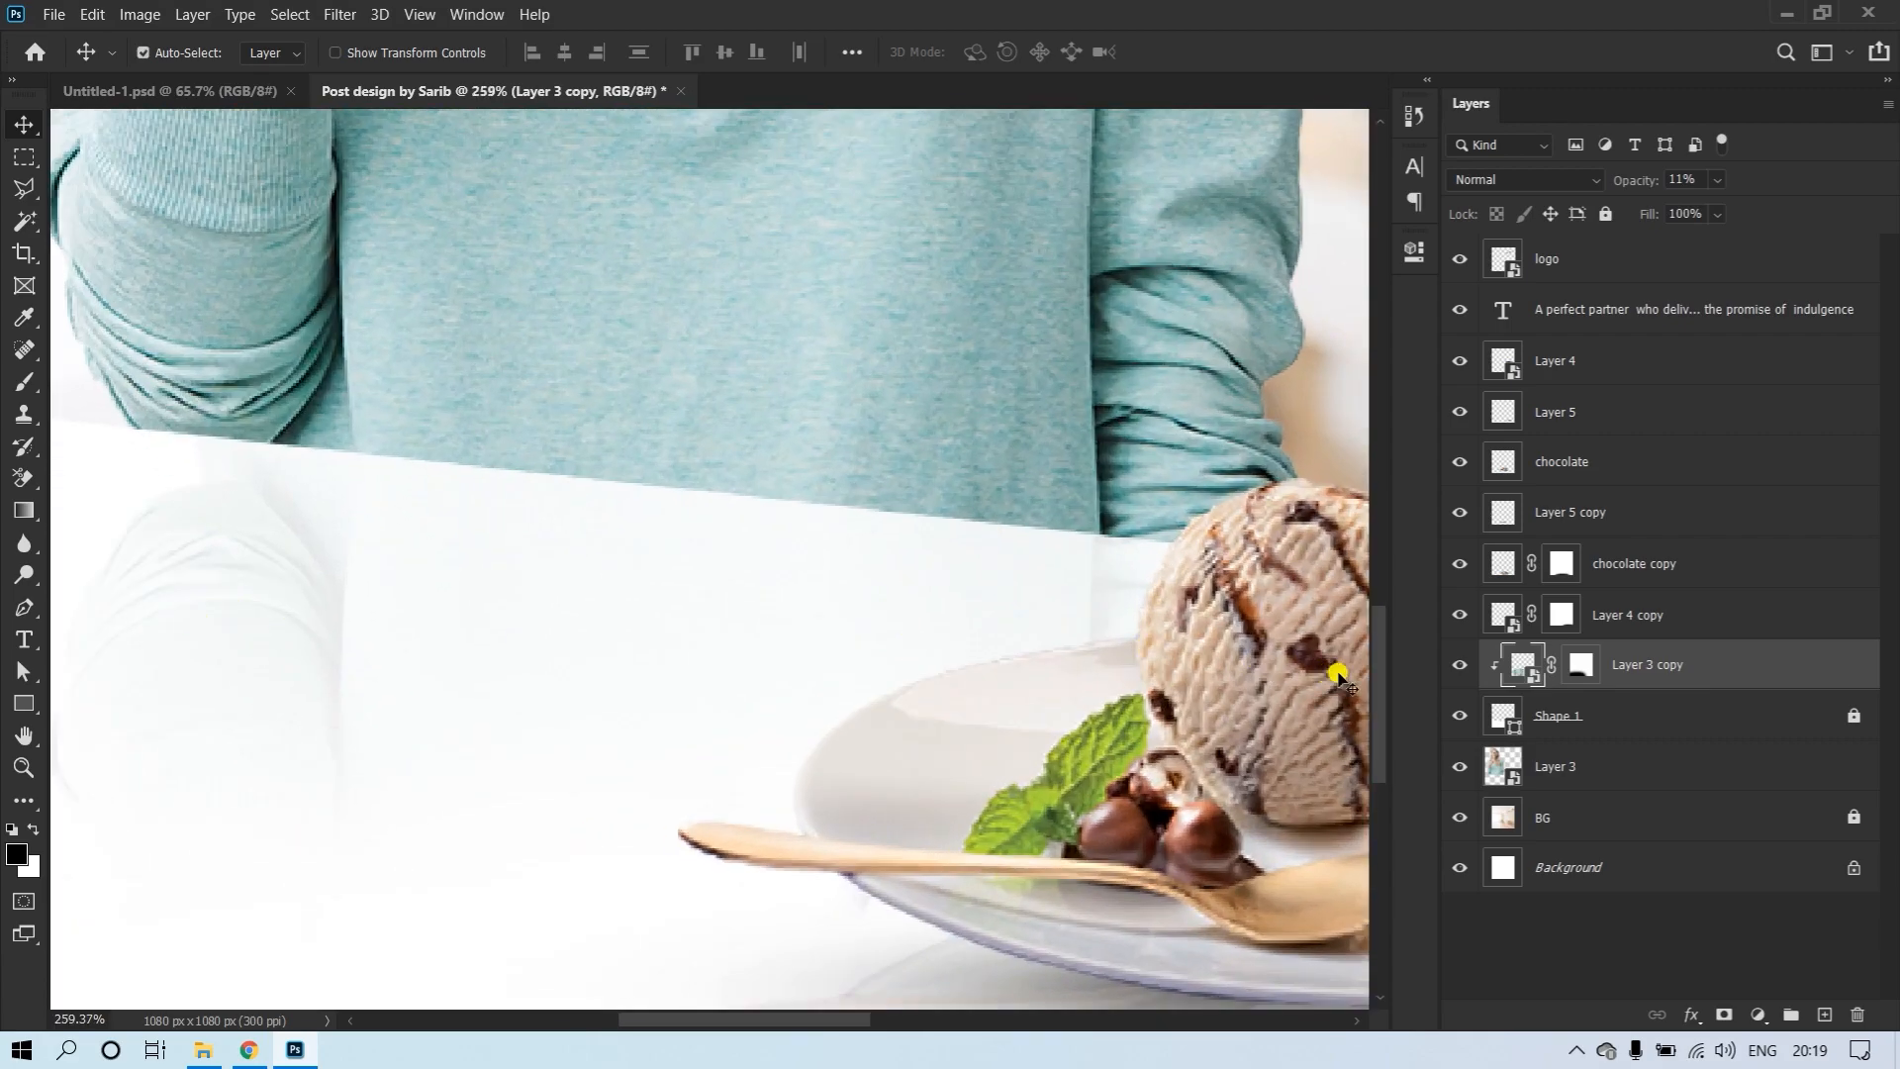
click(1452, 673)
click(1448, 673)
drag(1868, 680, 1858, 1015)
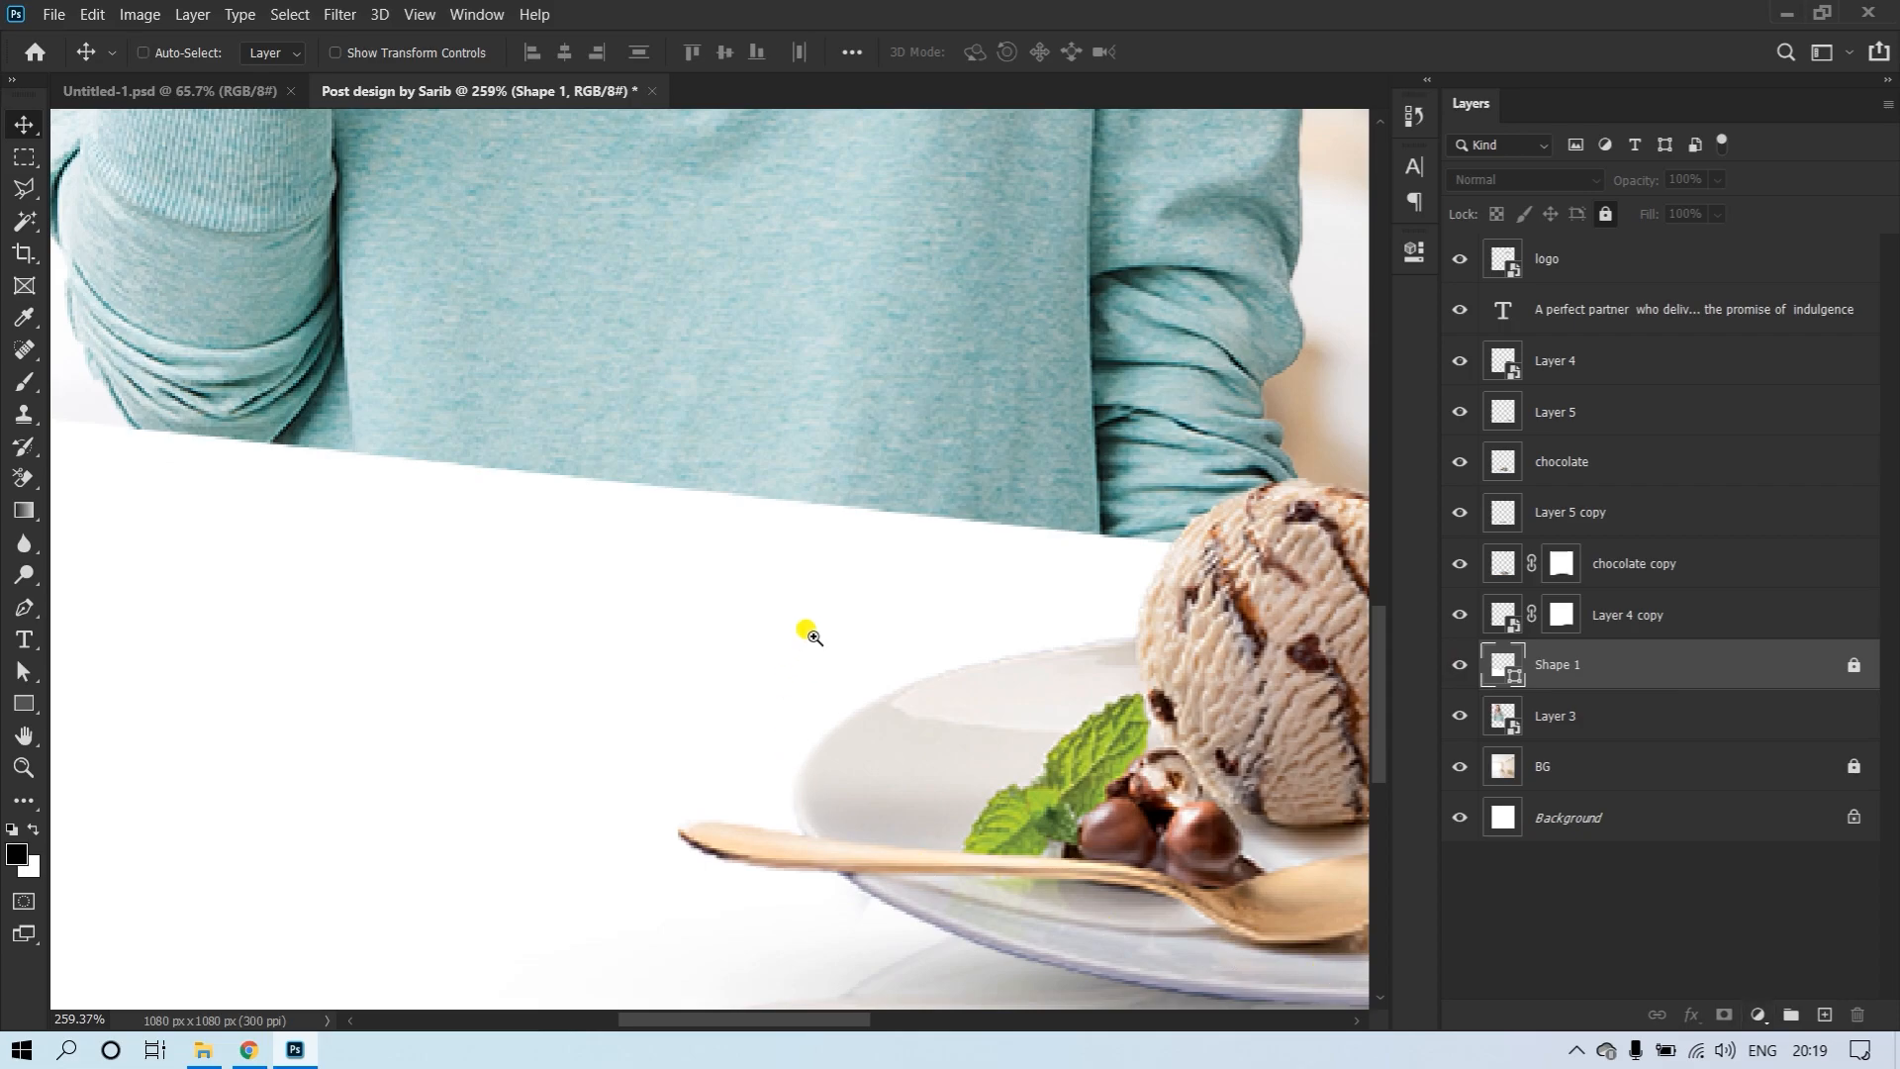
Scale the girl down to 62.73% and move her about 13 px right
drag(803, 633, 729, 728)
ctrl+click(785, 466)
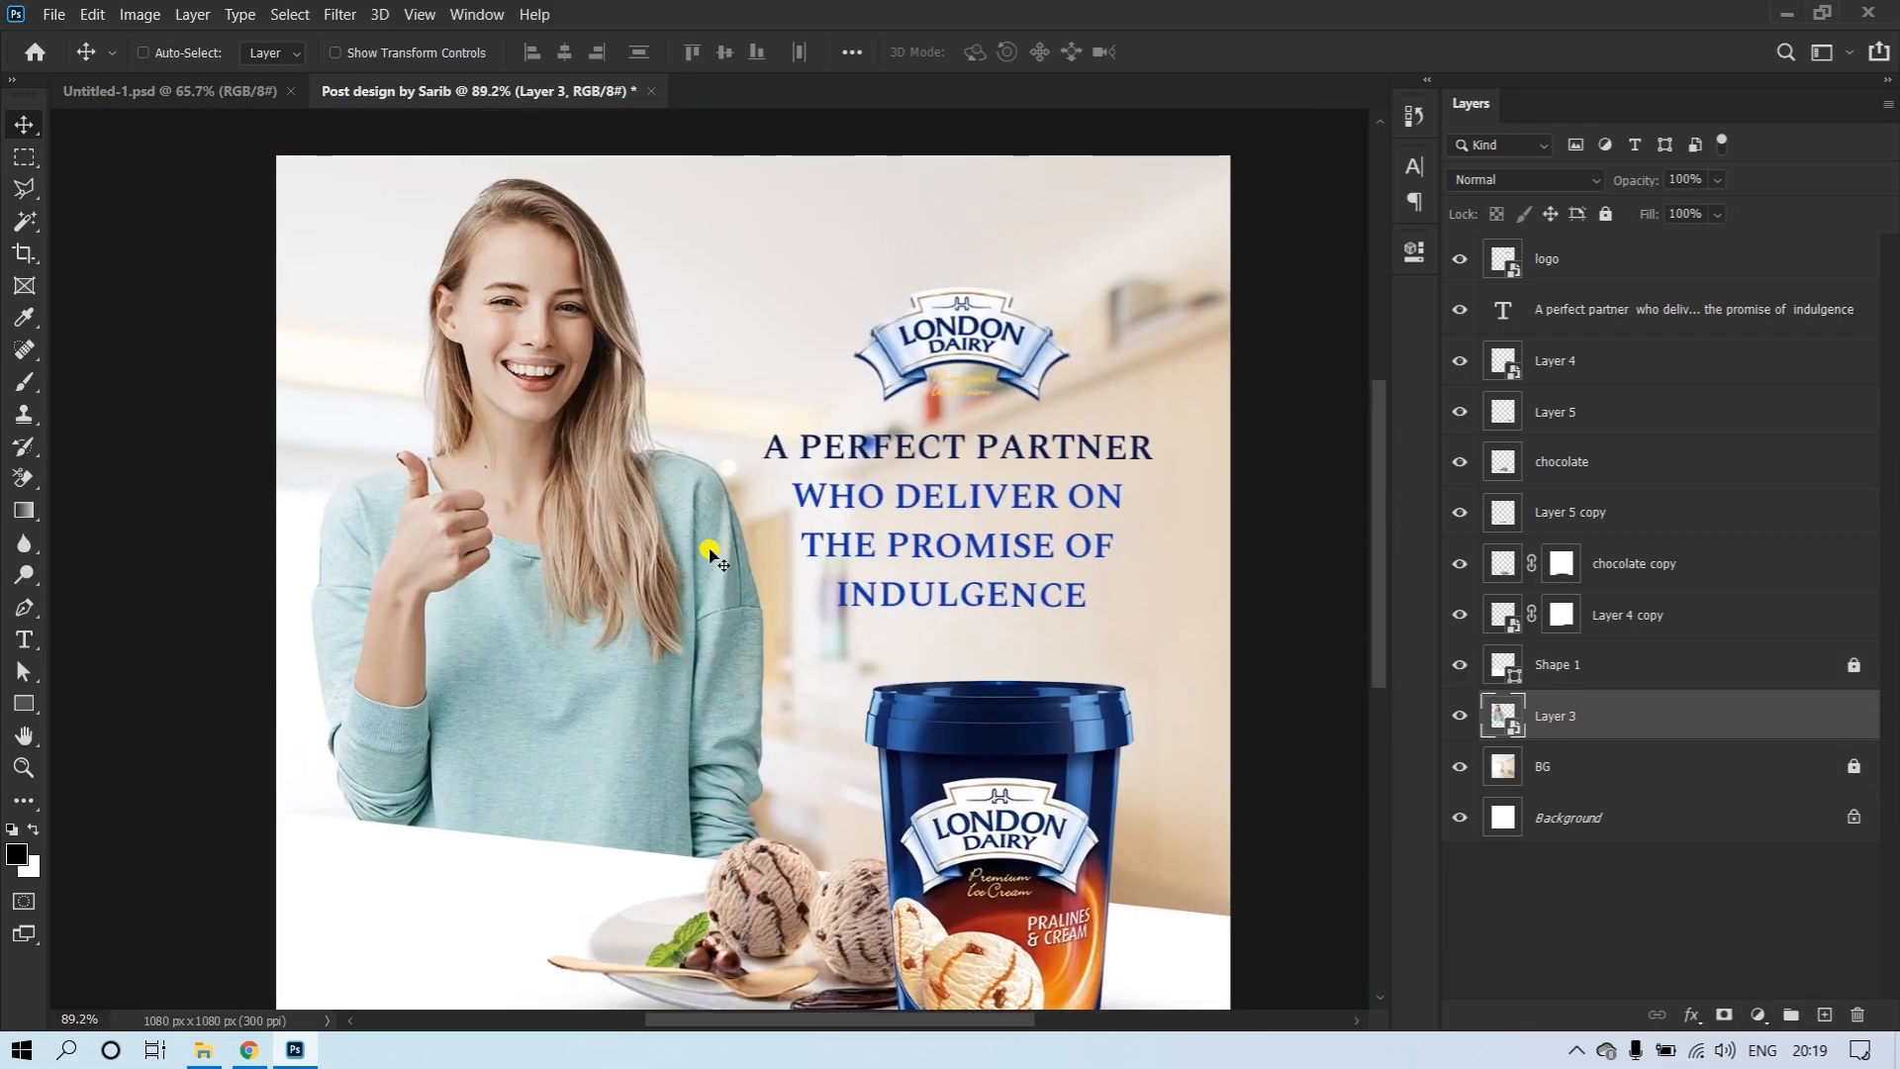
key(ctrl+t)
drag(758, 151, 690, 270)
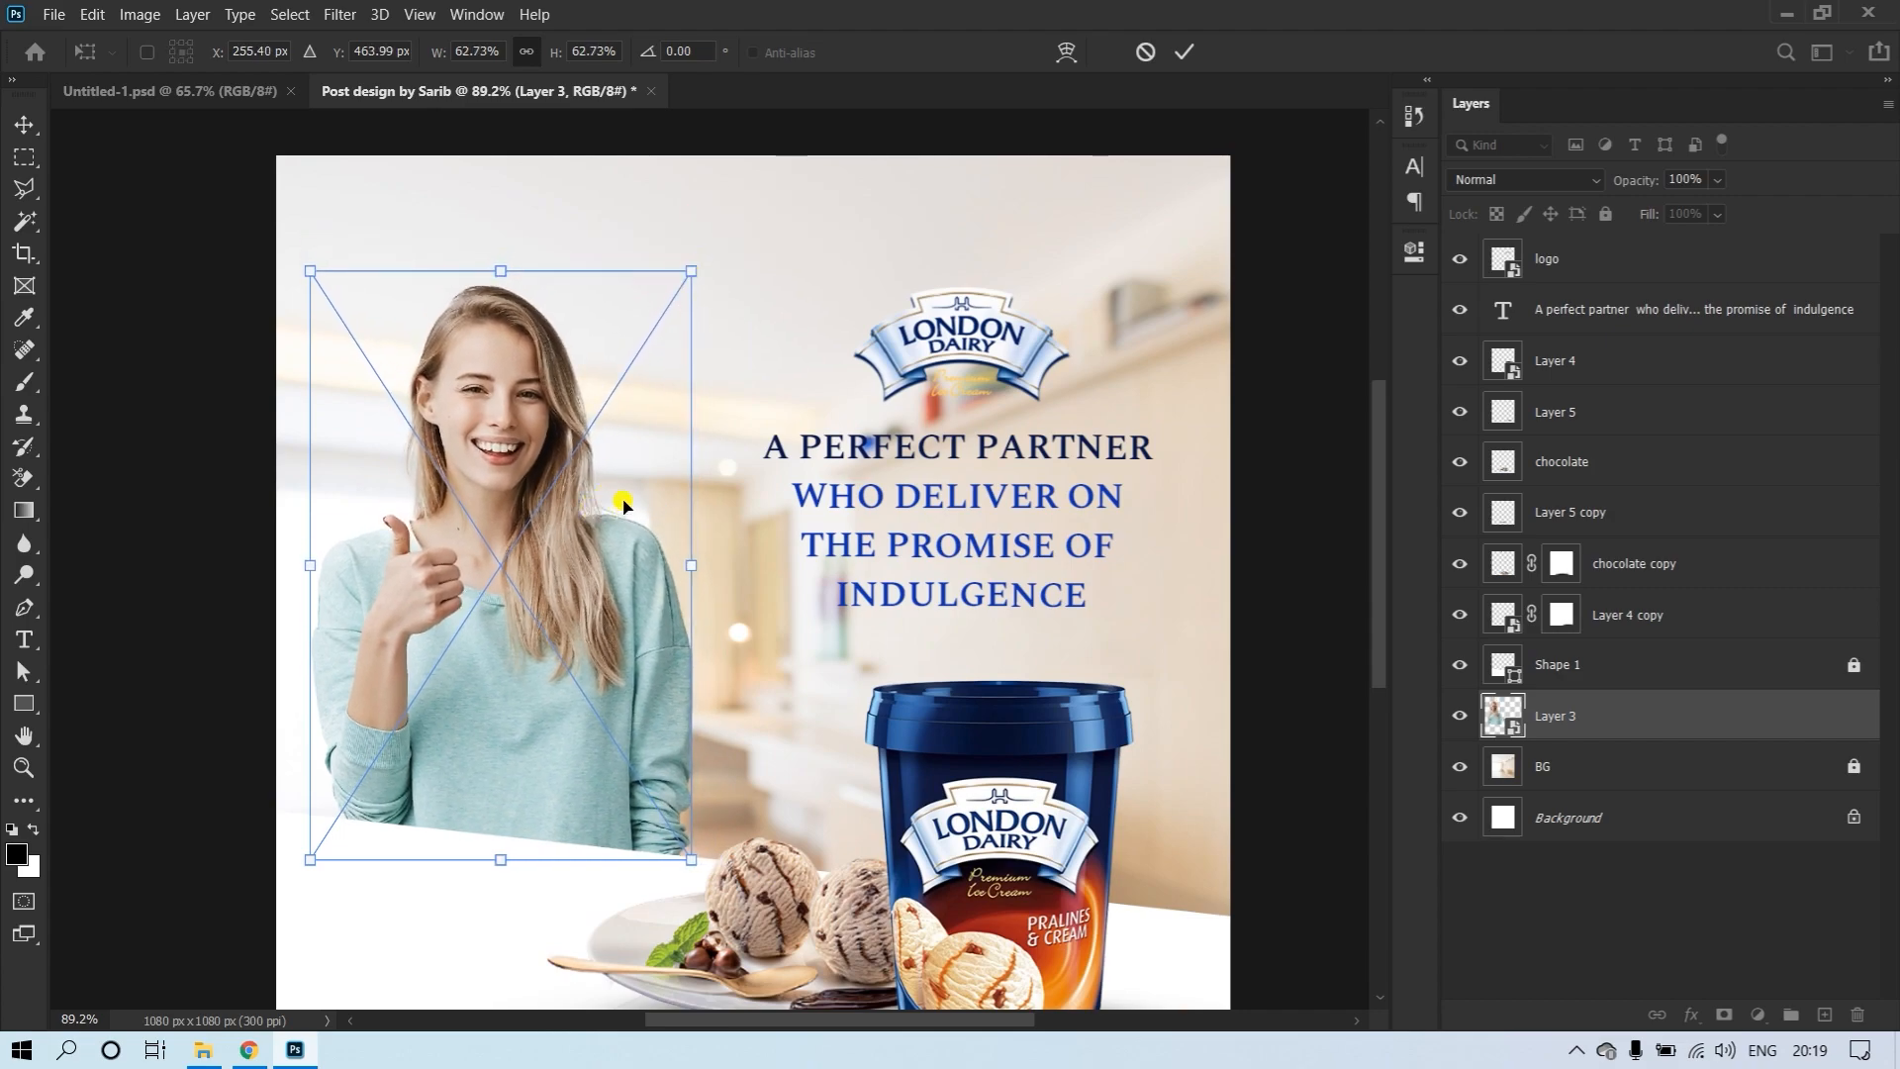
drag(622, 505, 637, 503)
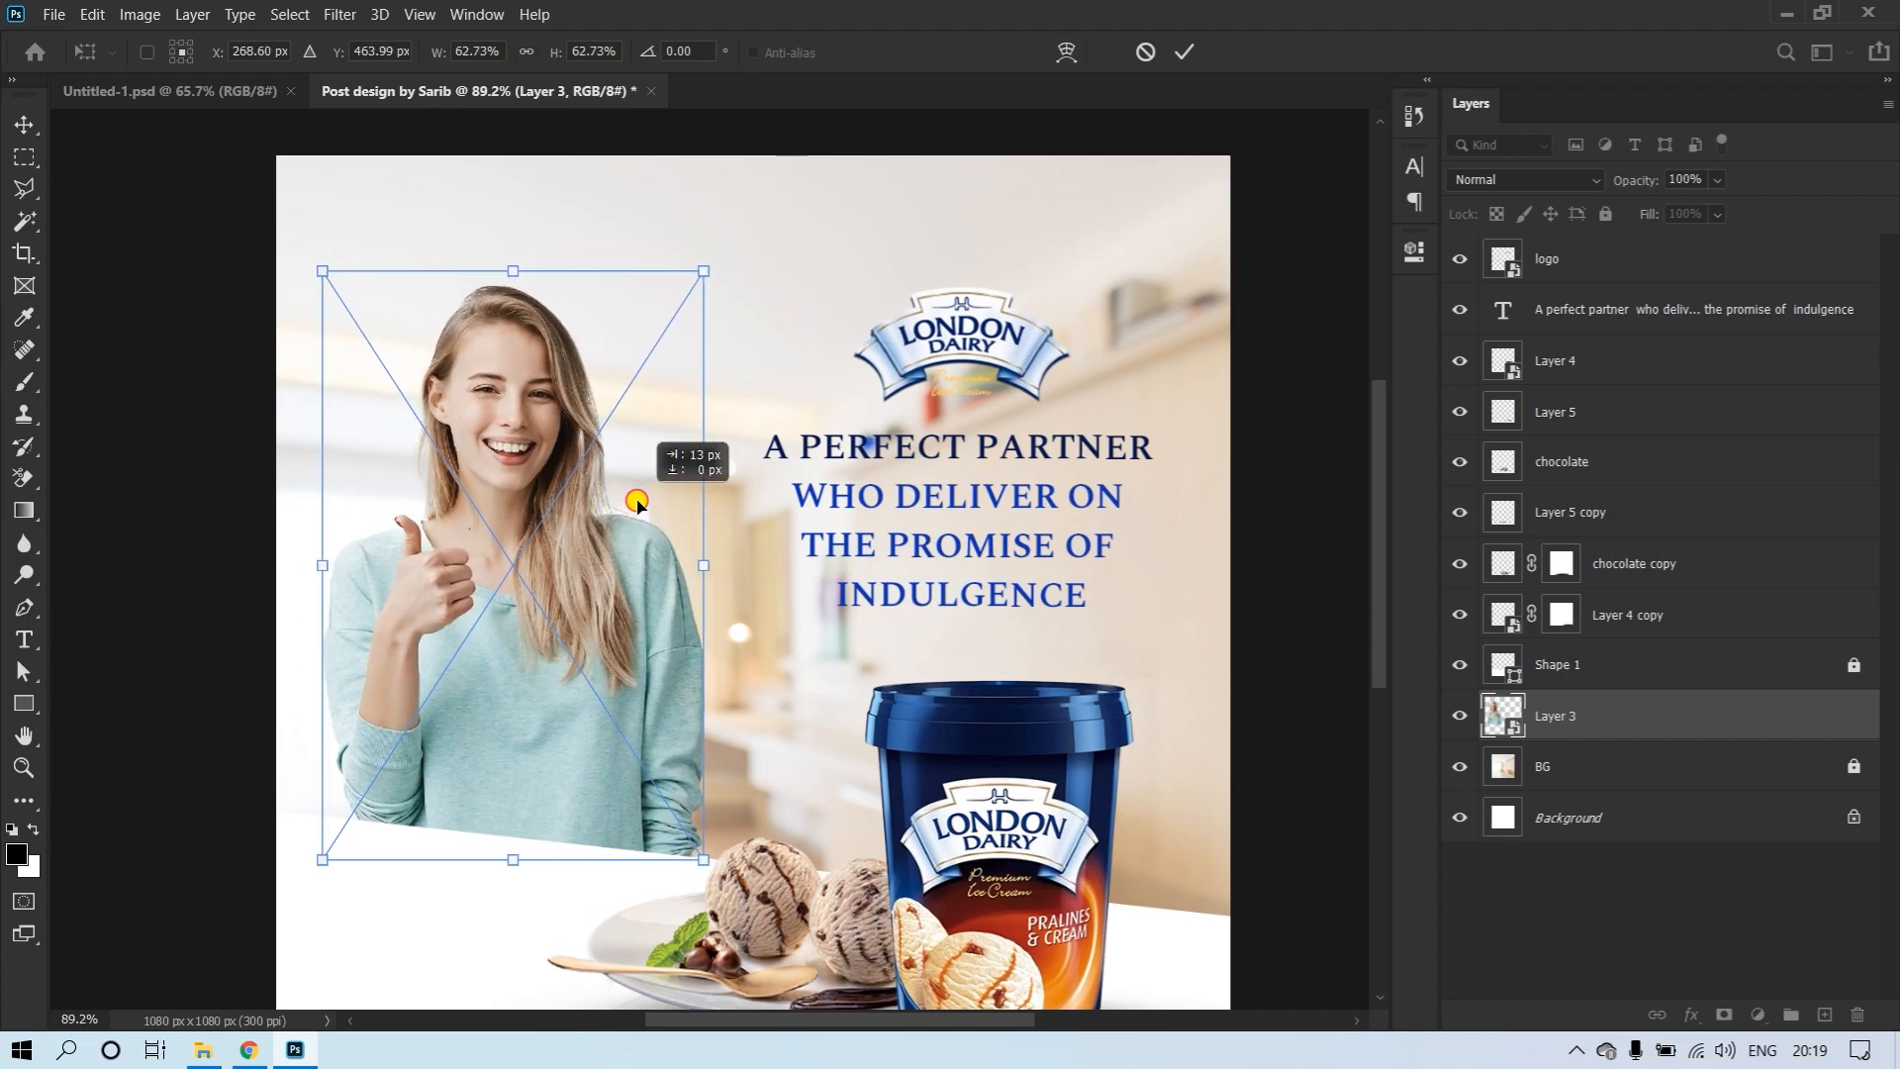
click(1185, 51)
scroll(834, 474, down, 5)
scroll(835, 474, up, 3)
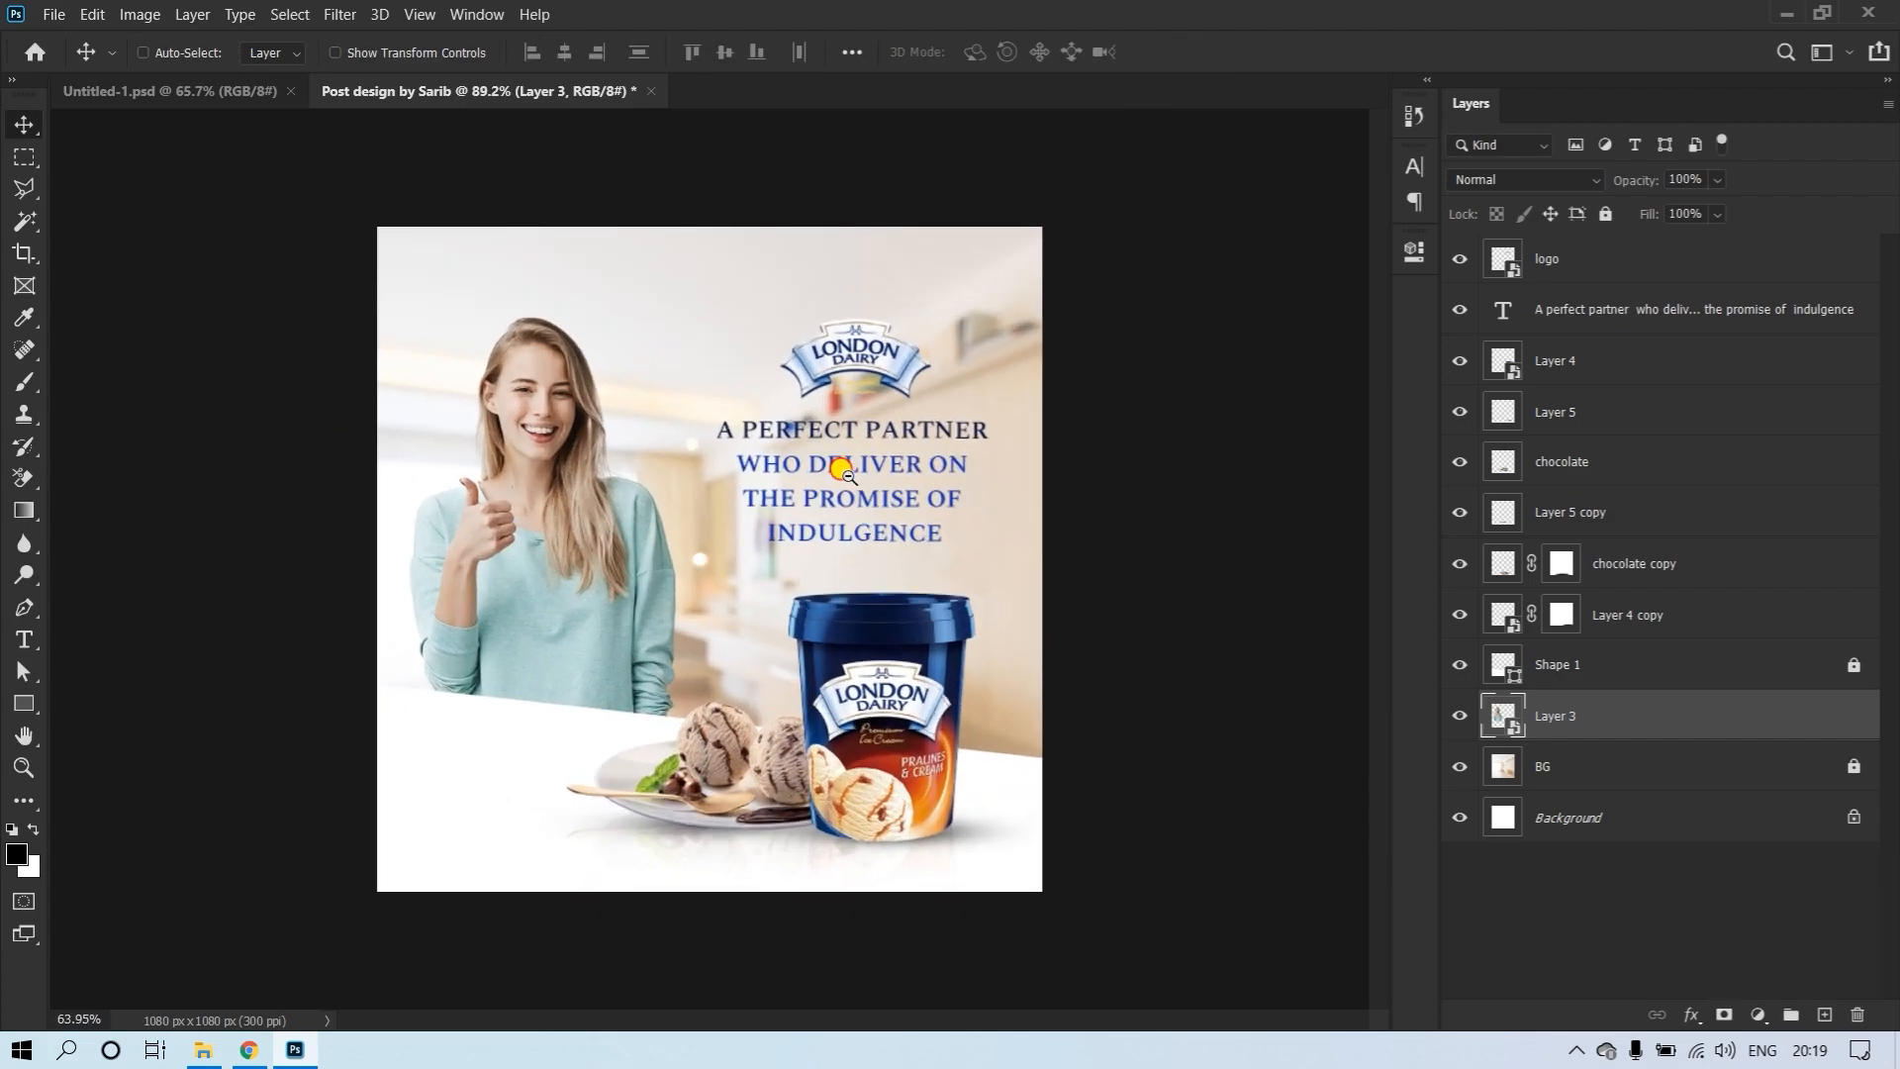
click(1191, 505)
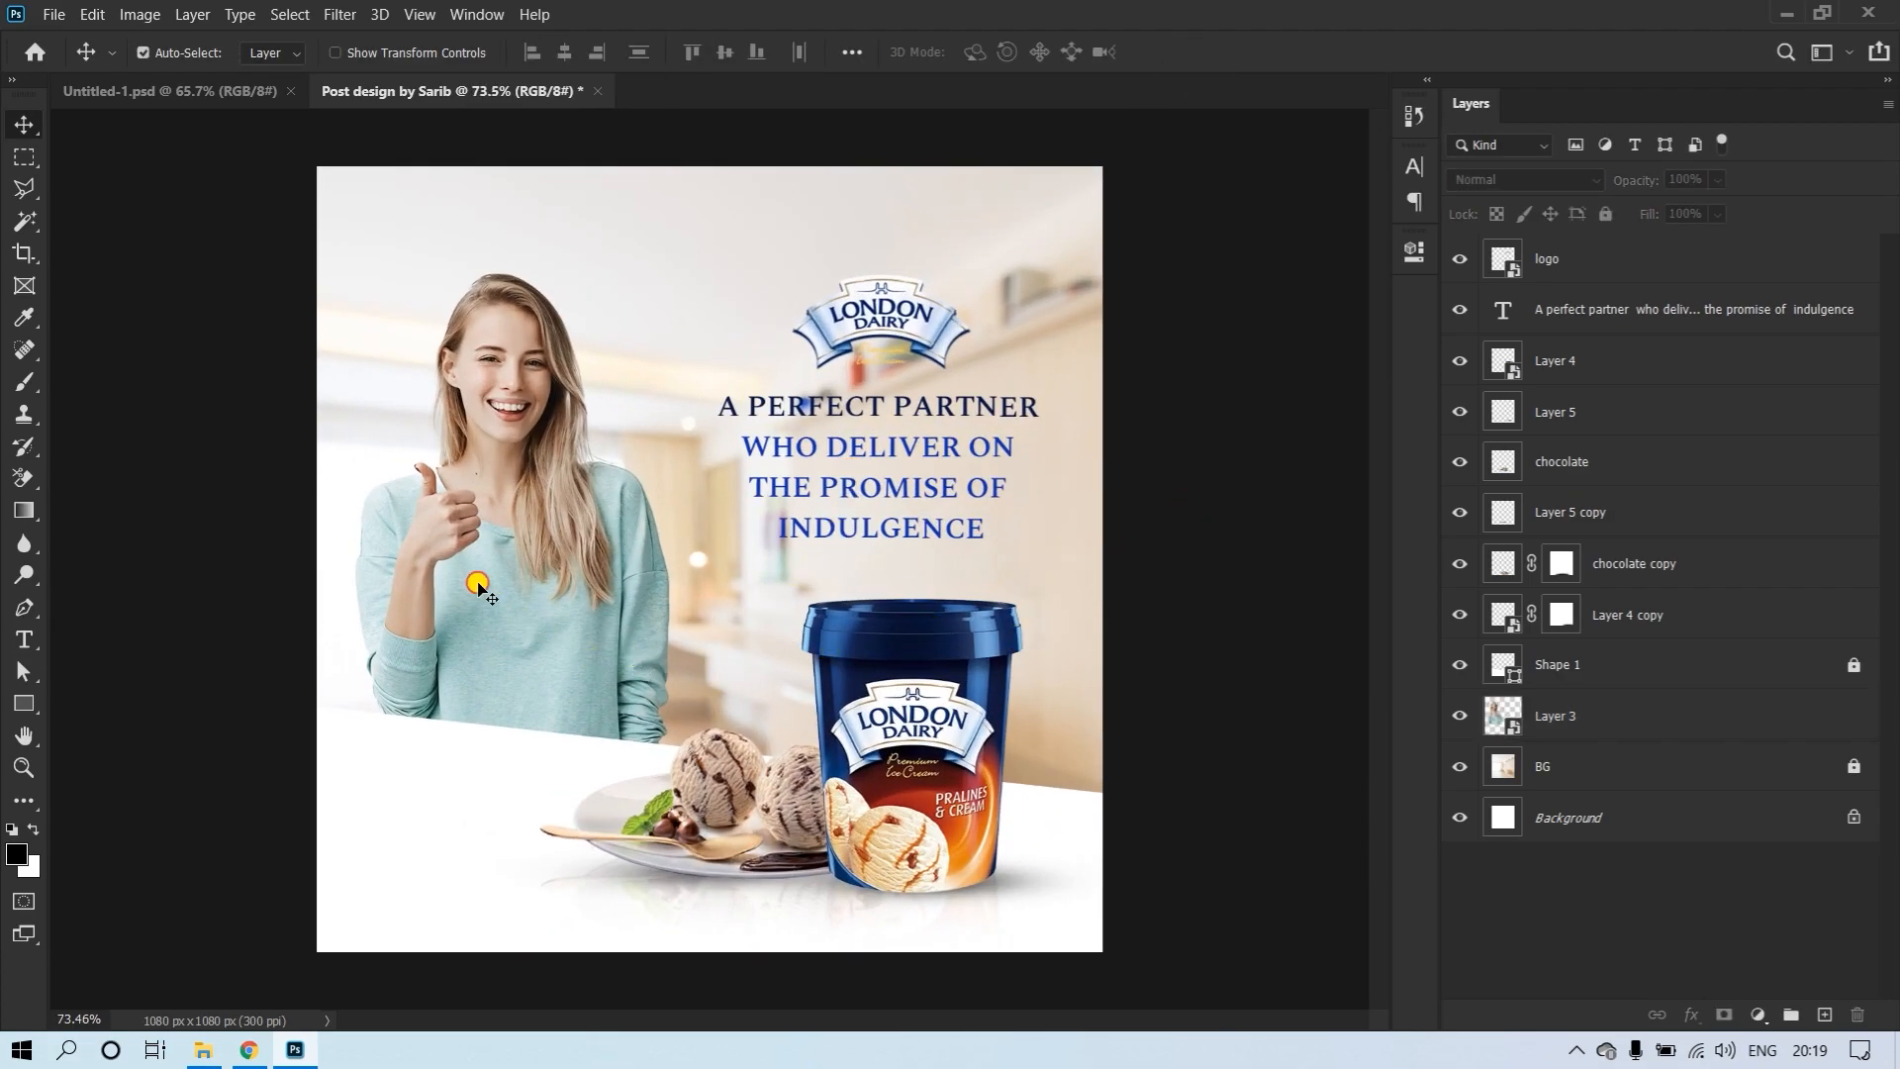
Duplicate the resized girl, flip the copy vertically, and move it down below the original
click(495, 587)
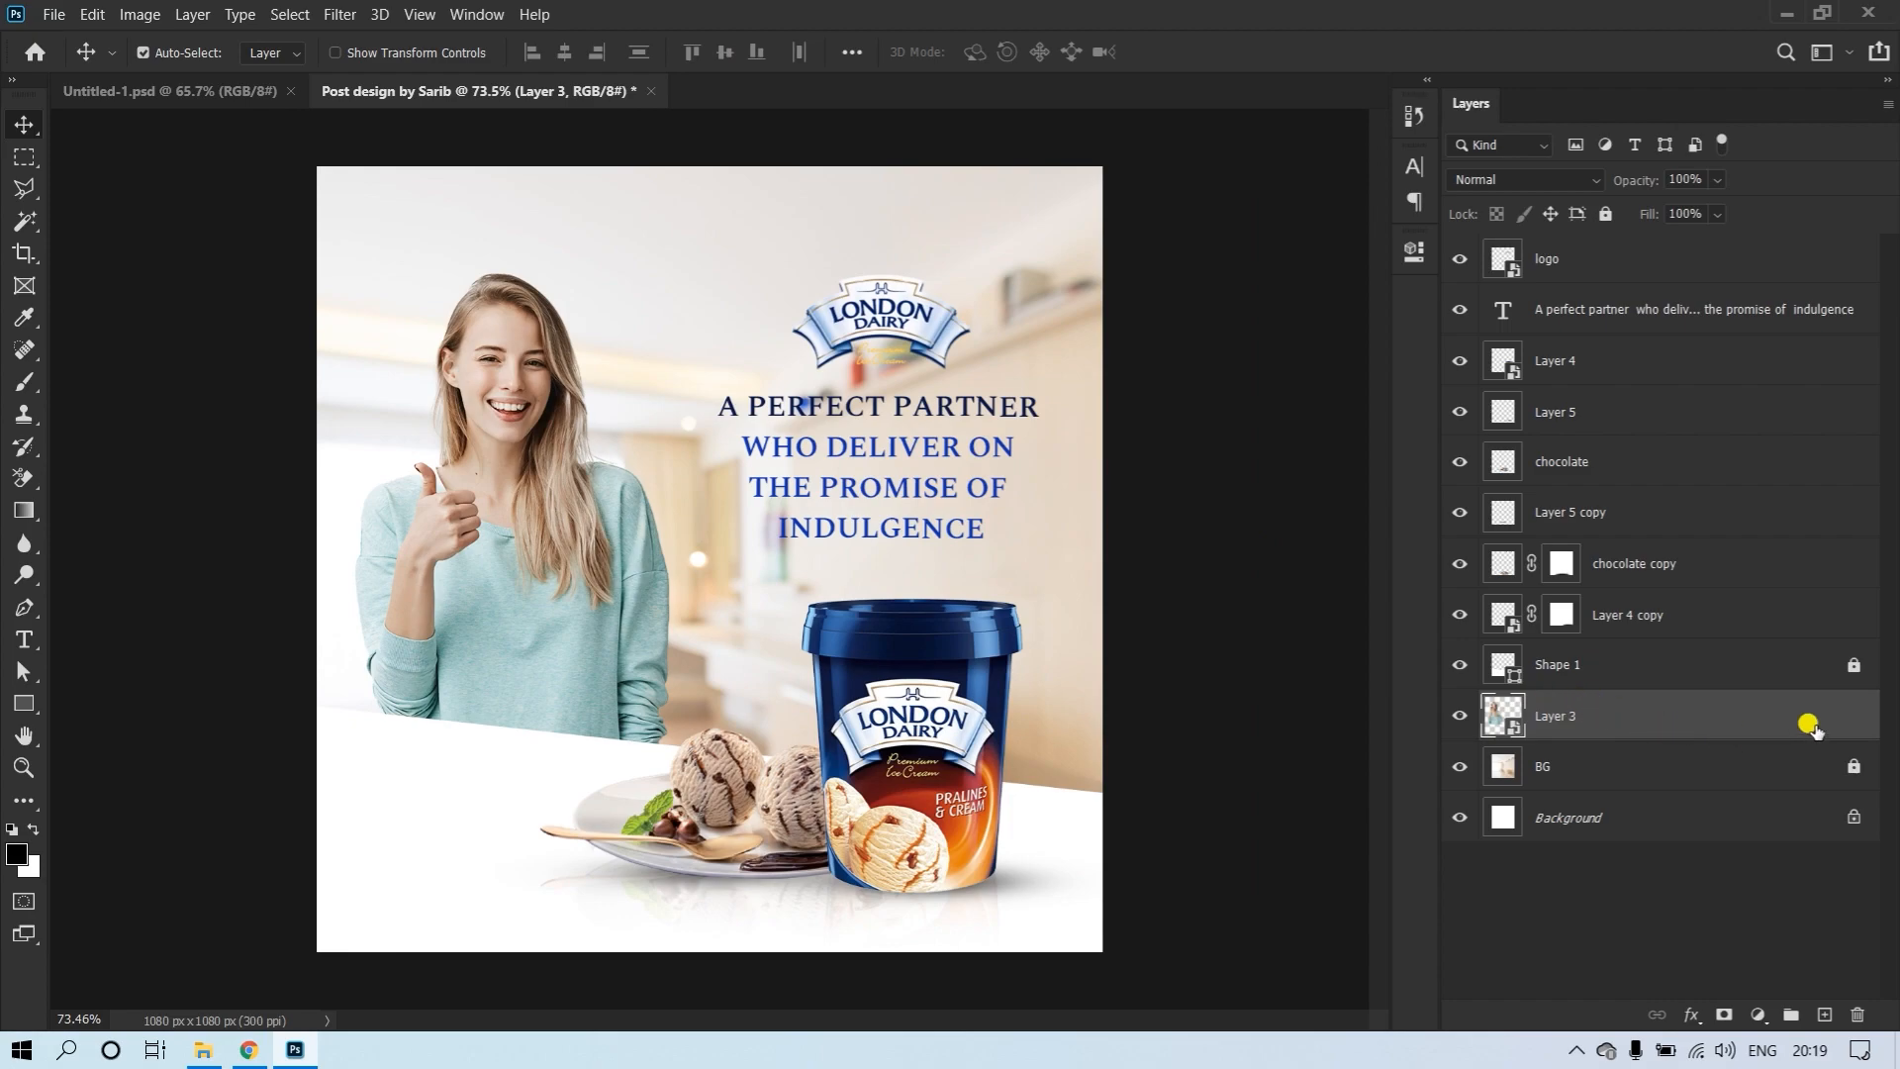
key(ctrl+j)
key(ctrl+t)
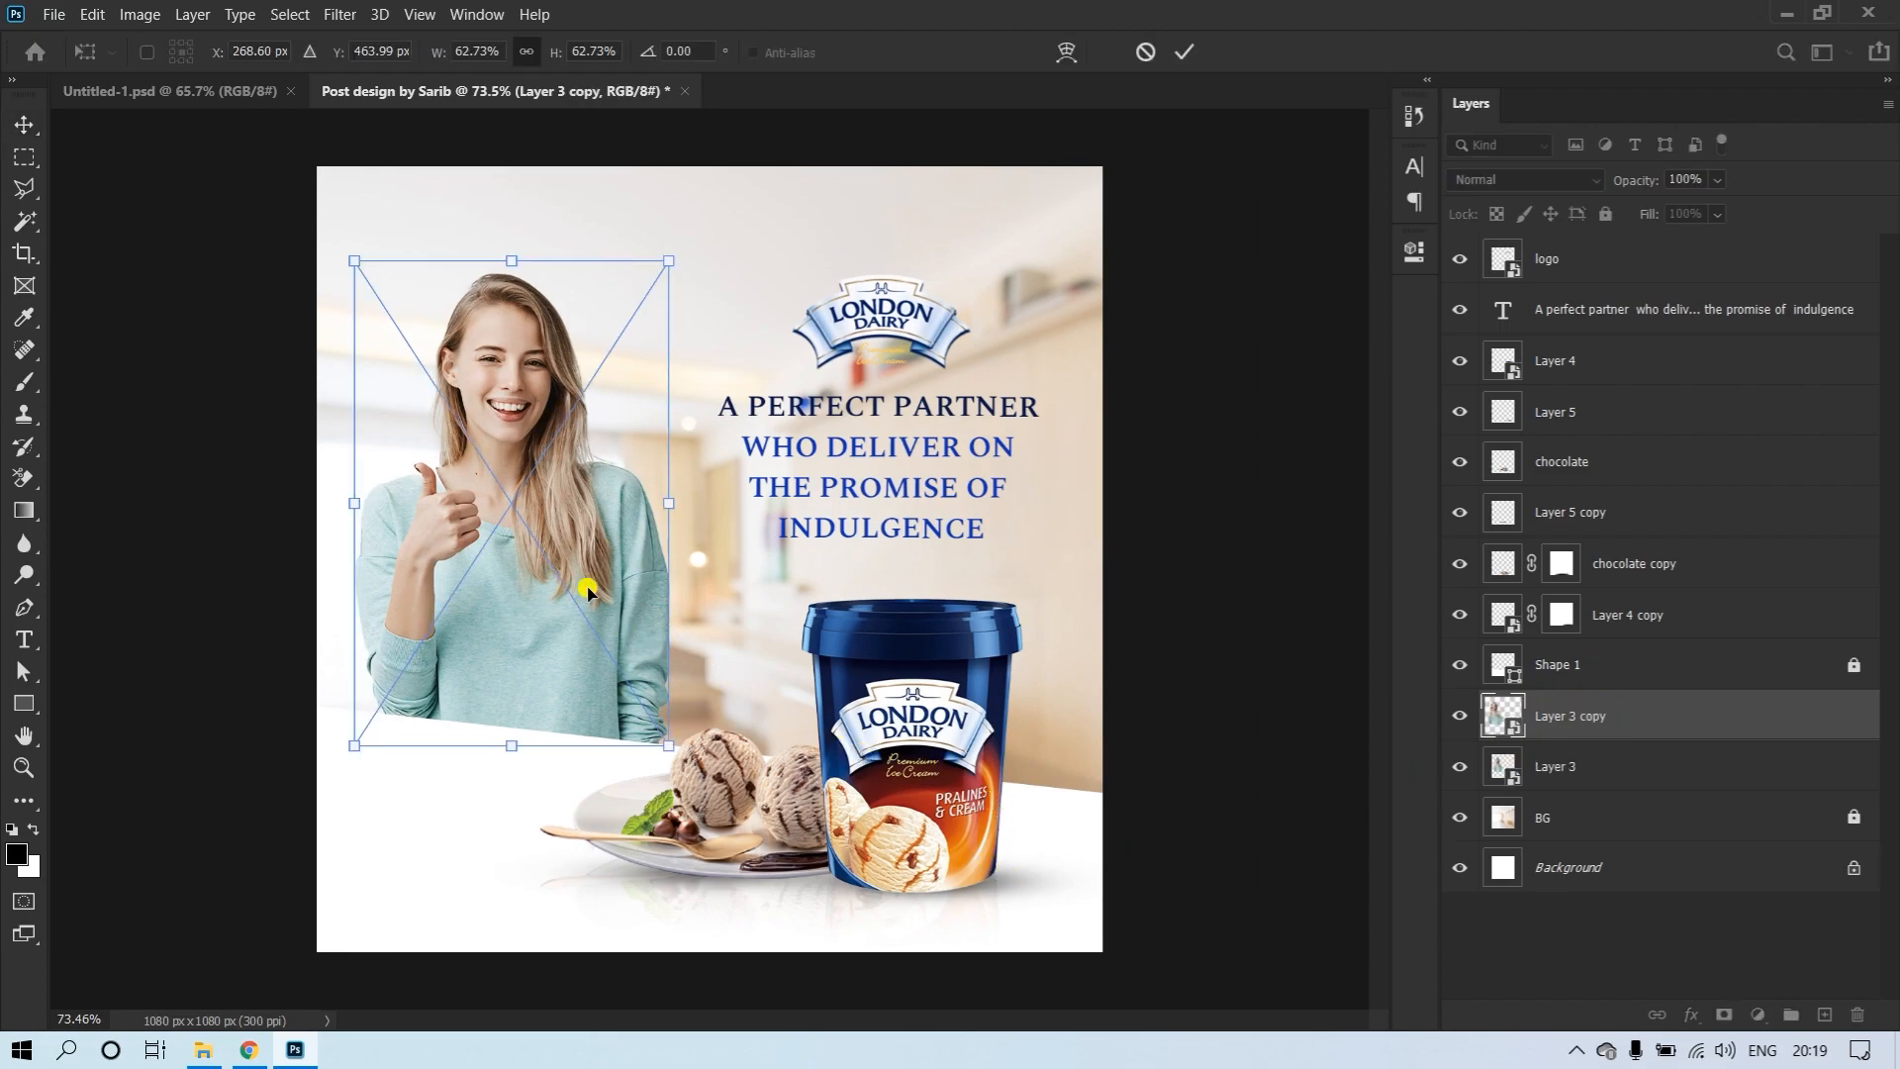
right_click(592, 591)
click(647, 989)
drag(570, 460, 560, 940)
Place the flipped girl's layer above Shape 1 and move the copy up to meet the table edge
drag(1638, 726, 1643, 659)
drag(715, 901, 716, 856)
click(1459, 713)
click(1461, 714)
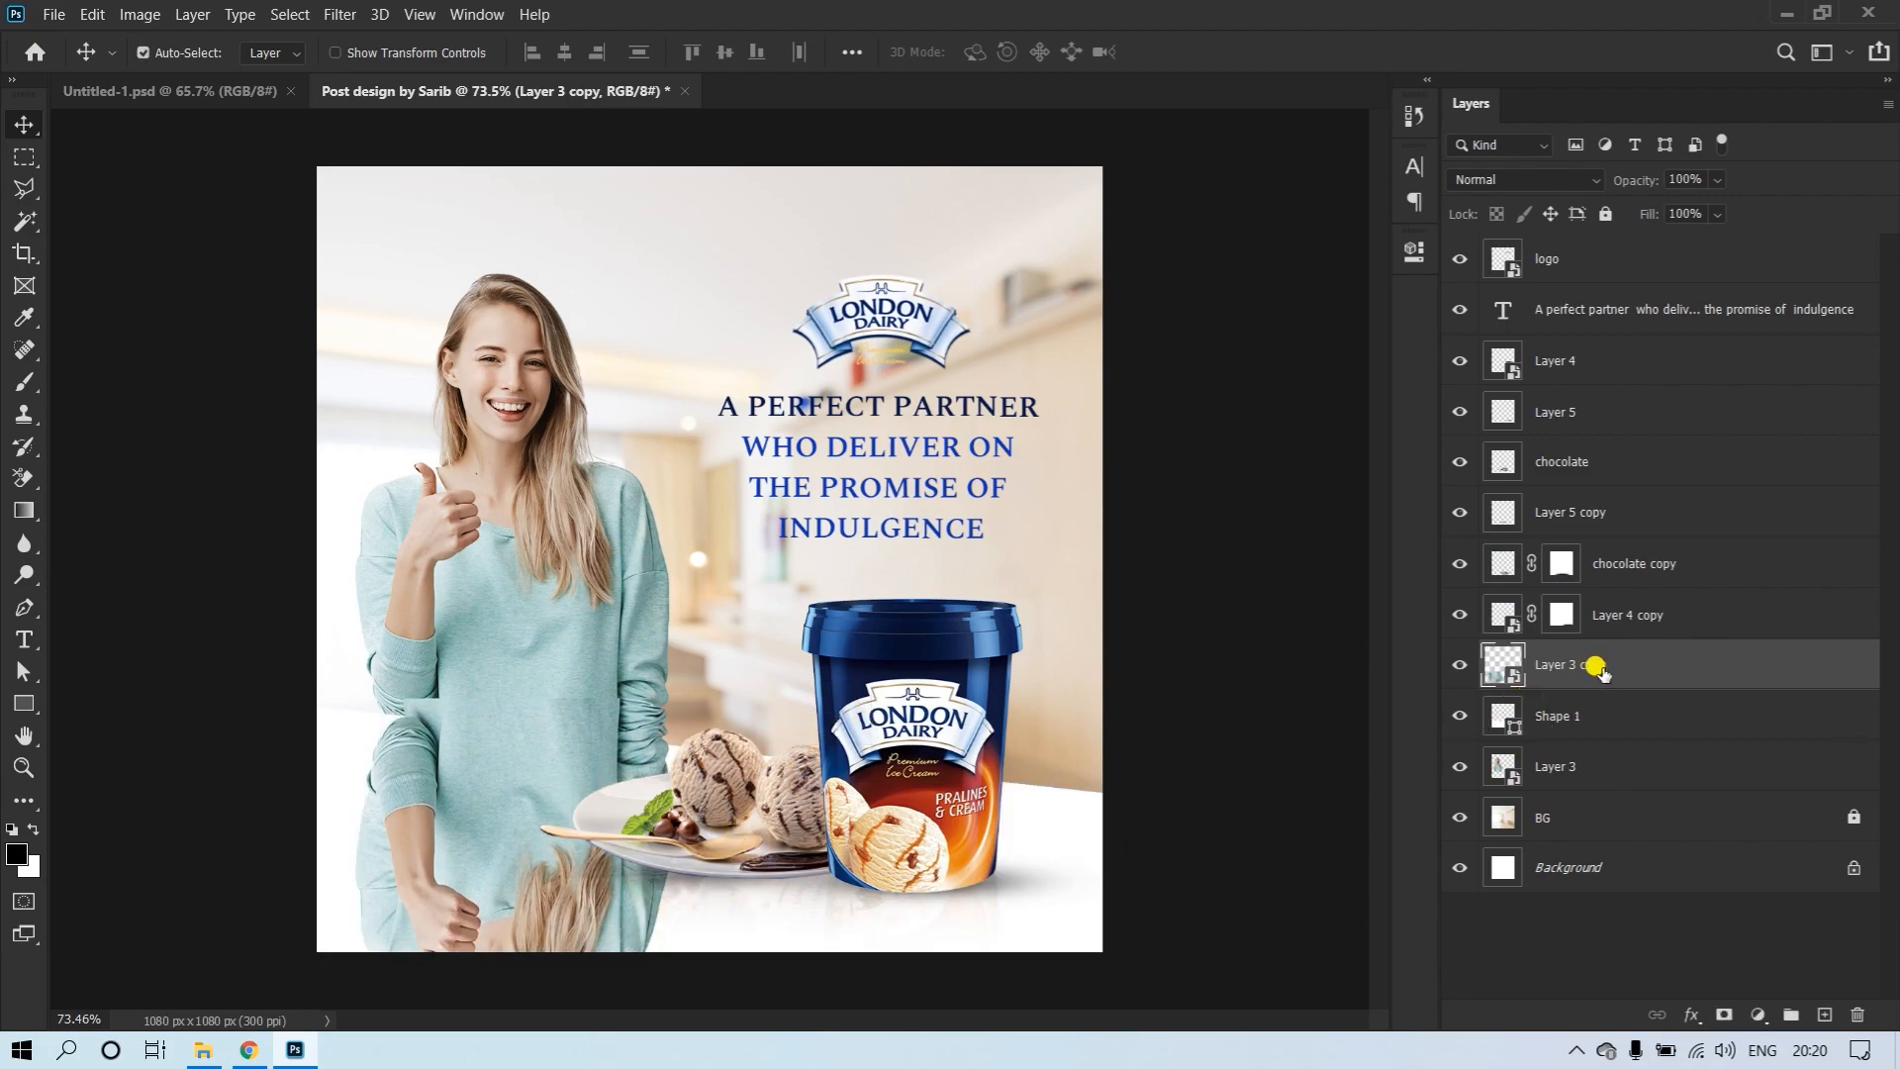
Clip the flipped girl layer, Layer 3 copy, to Shape 1 and reduce its opacity to 11%
right_click(1612, 671)
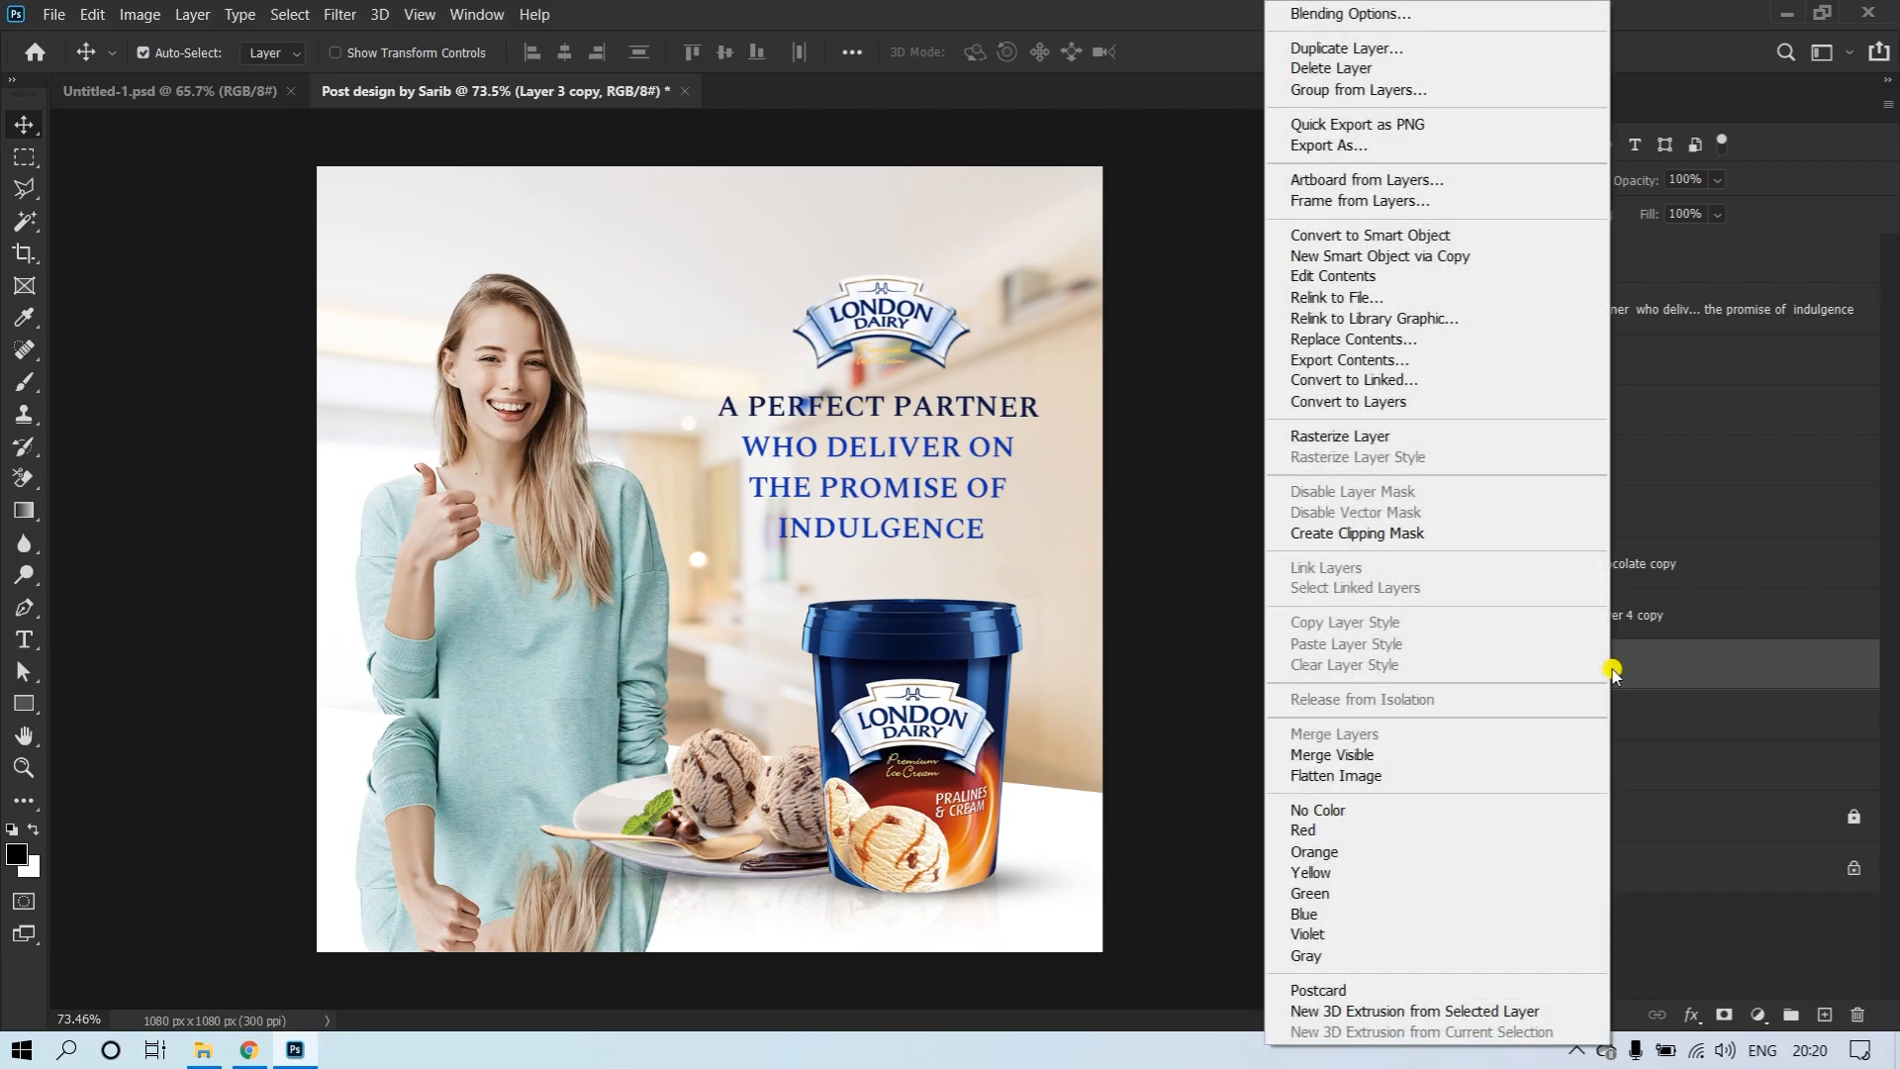
click(1358, 536)
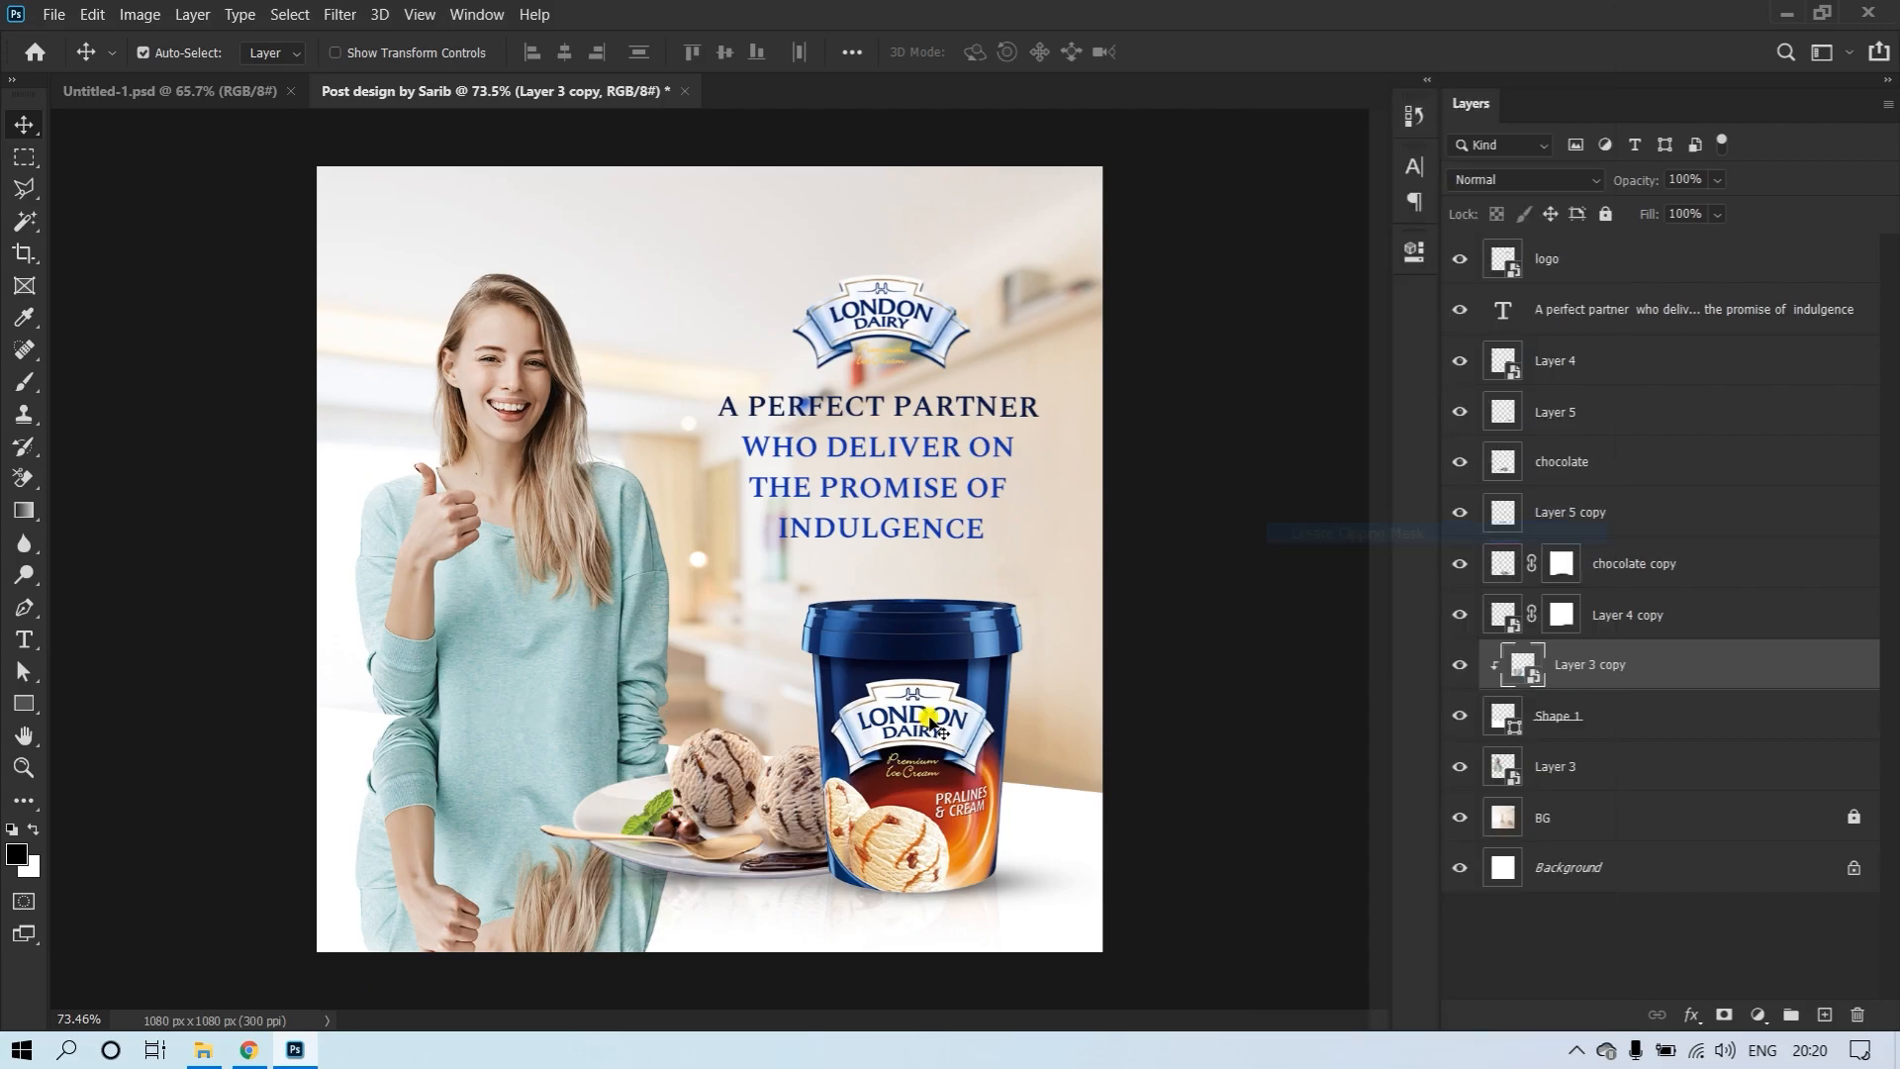
drag(403, 827, 465, 806)
drag(801, 526, 793, 491)
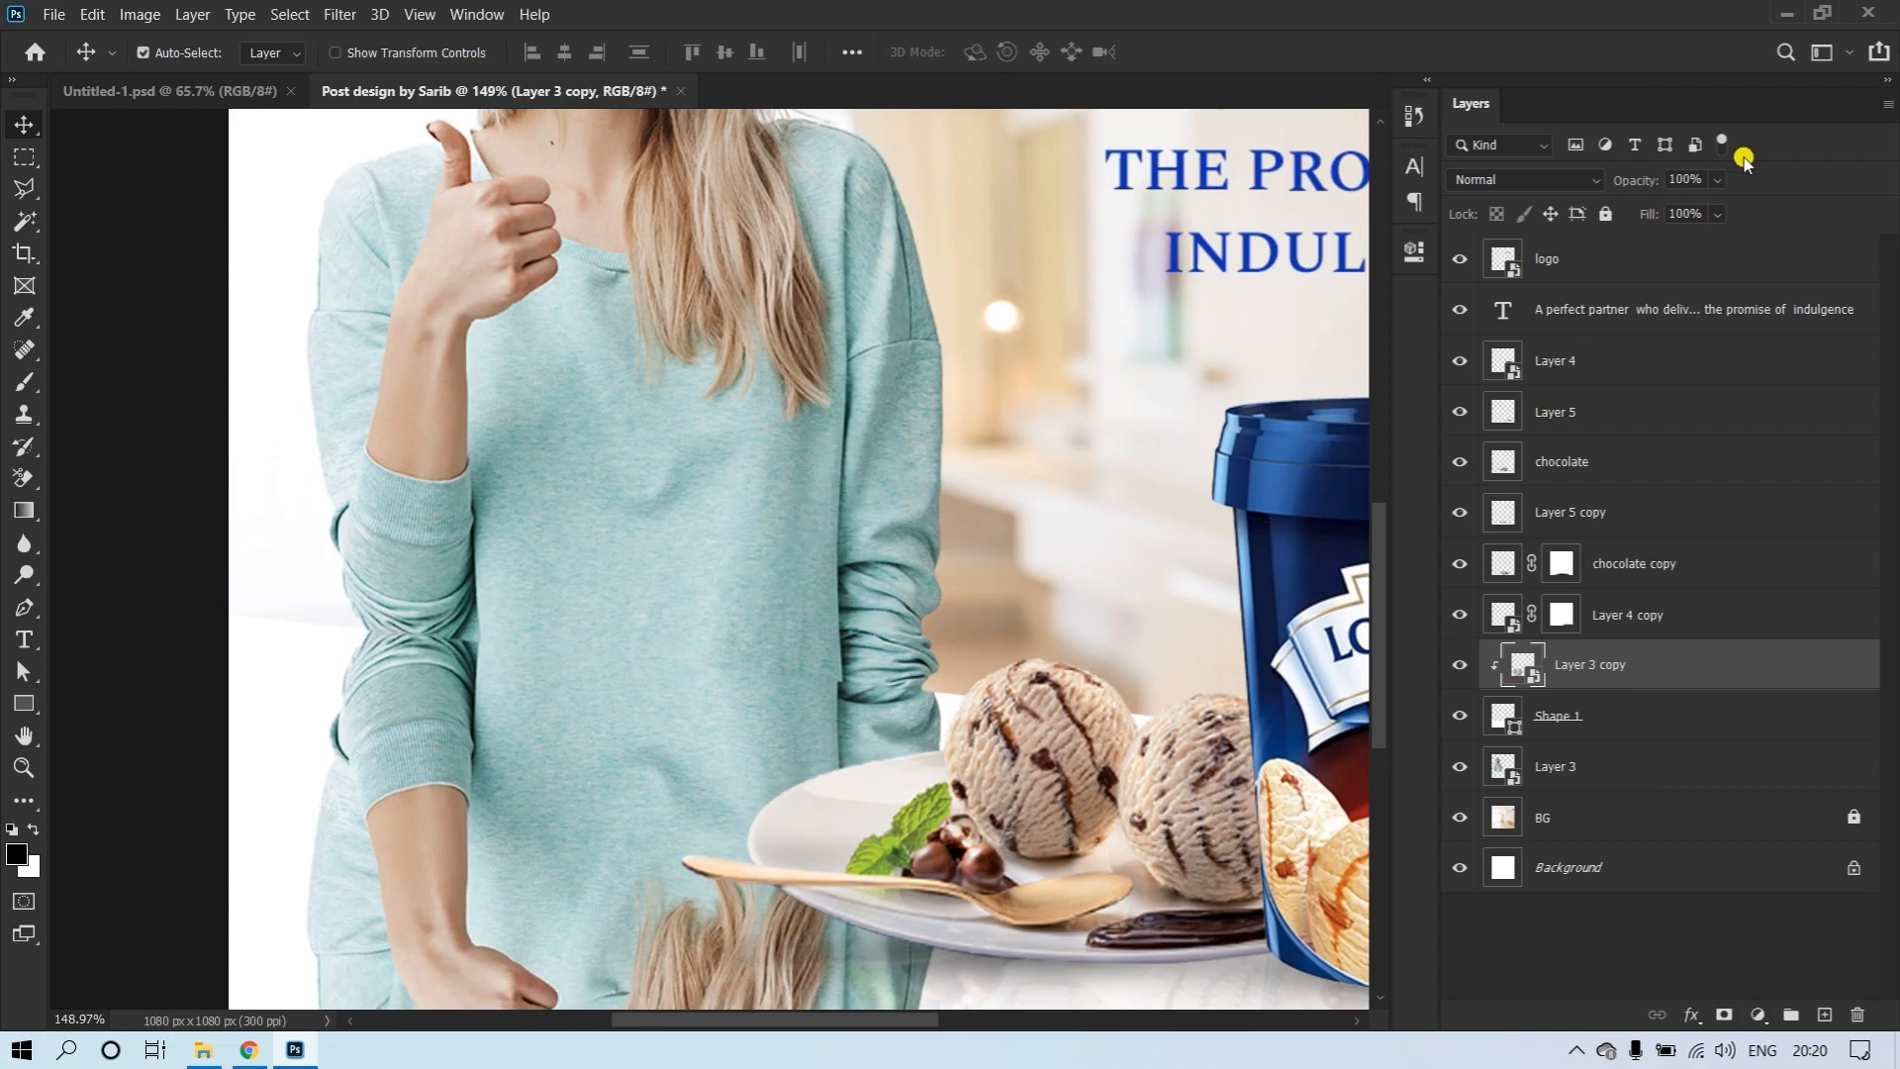
drag(1631, 184, 1510, 216)
drag(814, 587, 847, 395)
drag(985, 432, 942, 454)
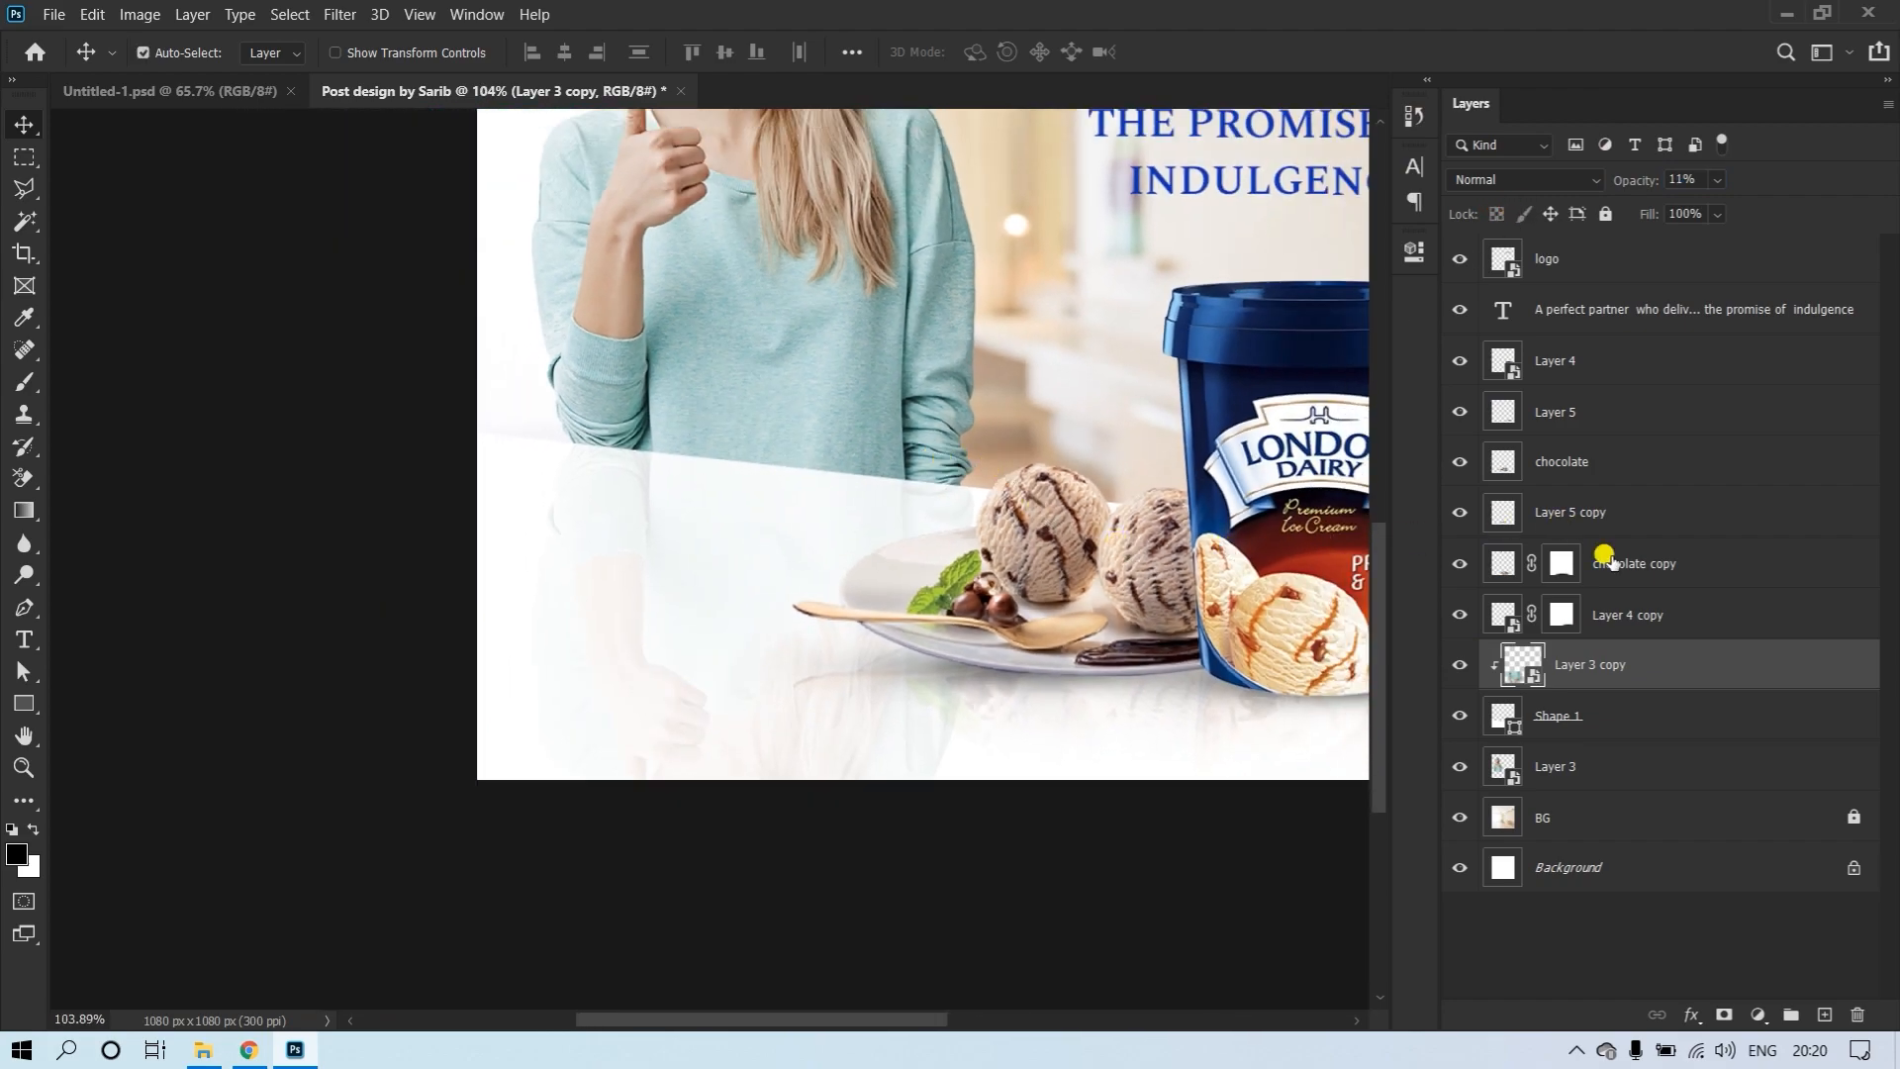
Add a layer mask to the girl's reflection and brush black along its lower part to fade it out
click(1724, 1014)
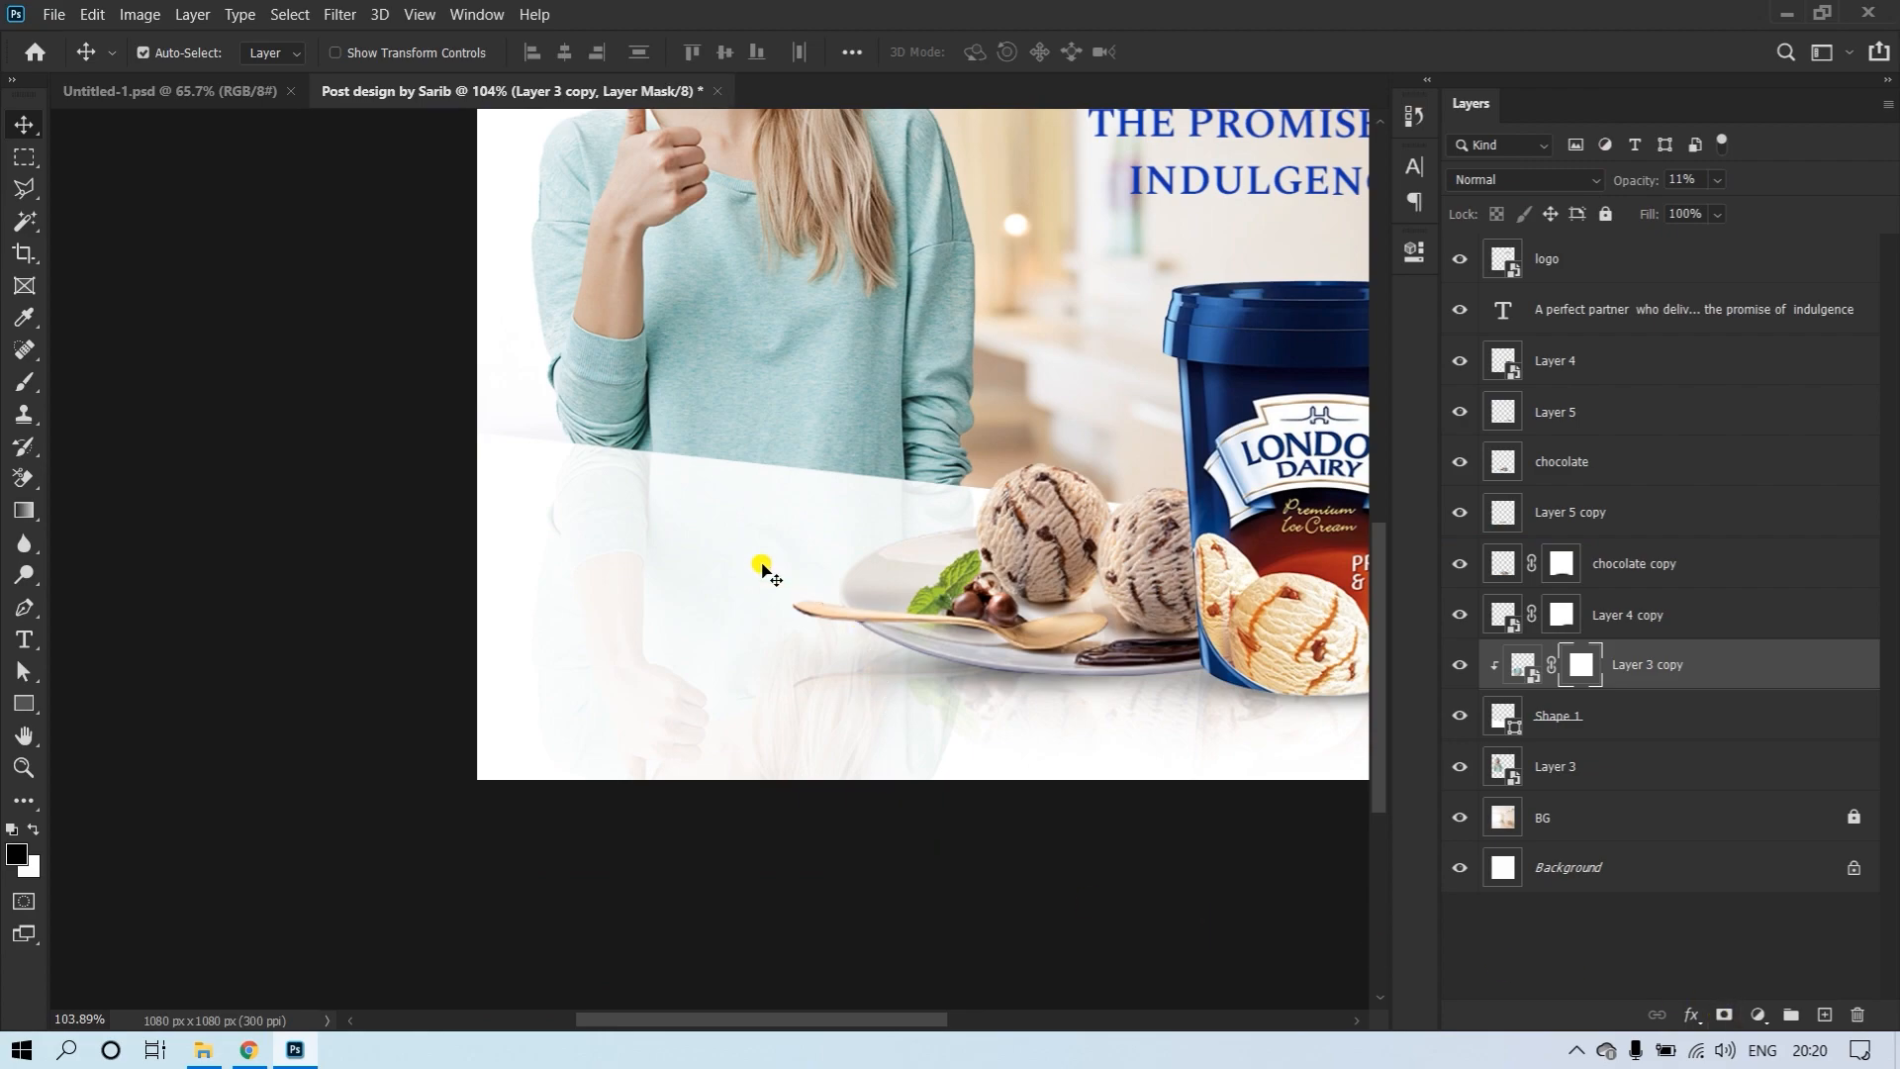
key(b)
mouse_move(576, 803)
mouse_down()
mouse_move(624, 788)
mouse_move(464, 743)
mouse_move(565, 684)
mouse_move(1175, 710)
mouse_up()
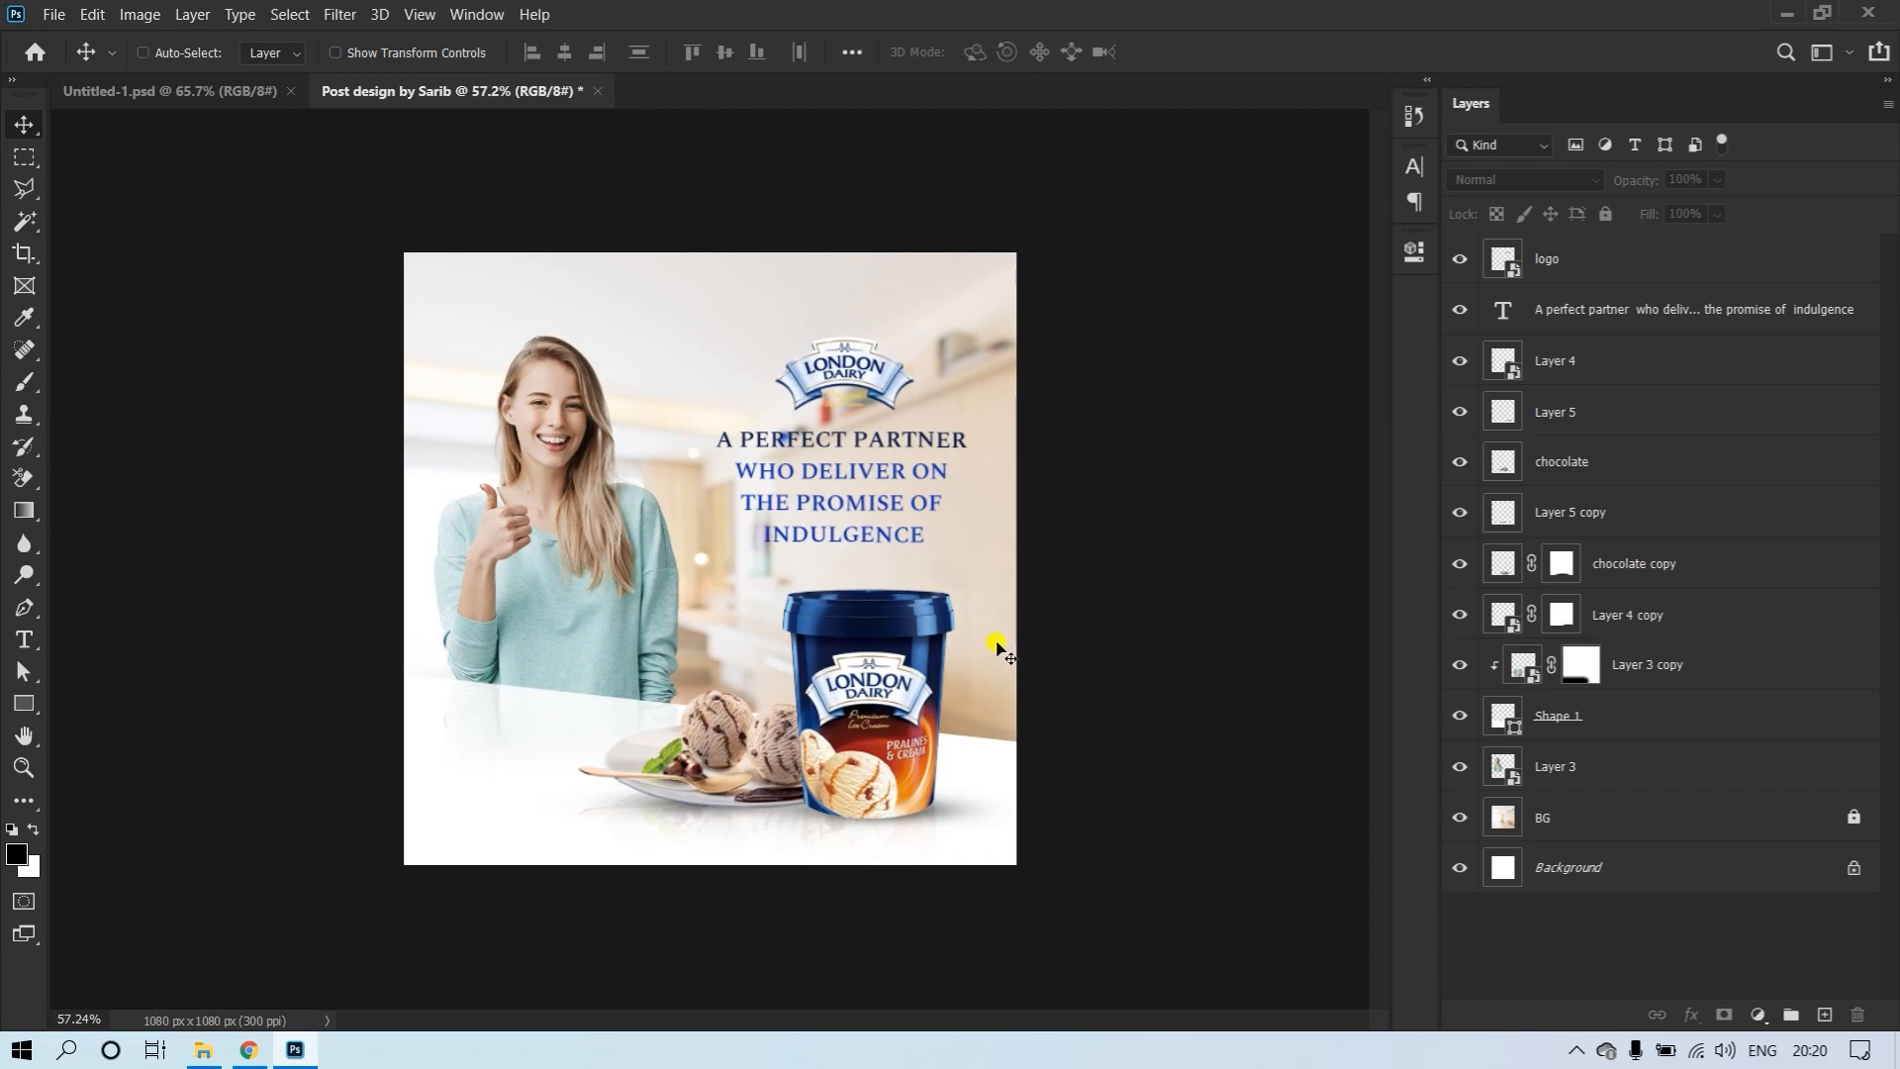
Scale up the London Dairy logo and the headline together
key(ctrl+t)
drag(728, 260, 649, 188)
click(1172, 398)
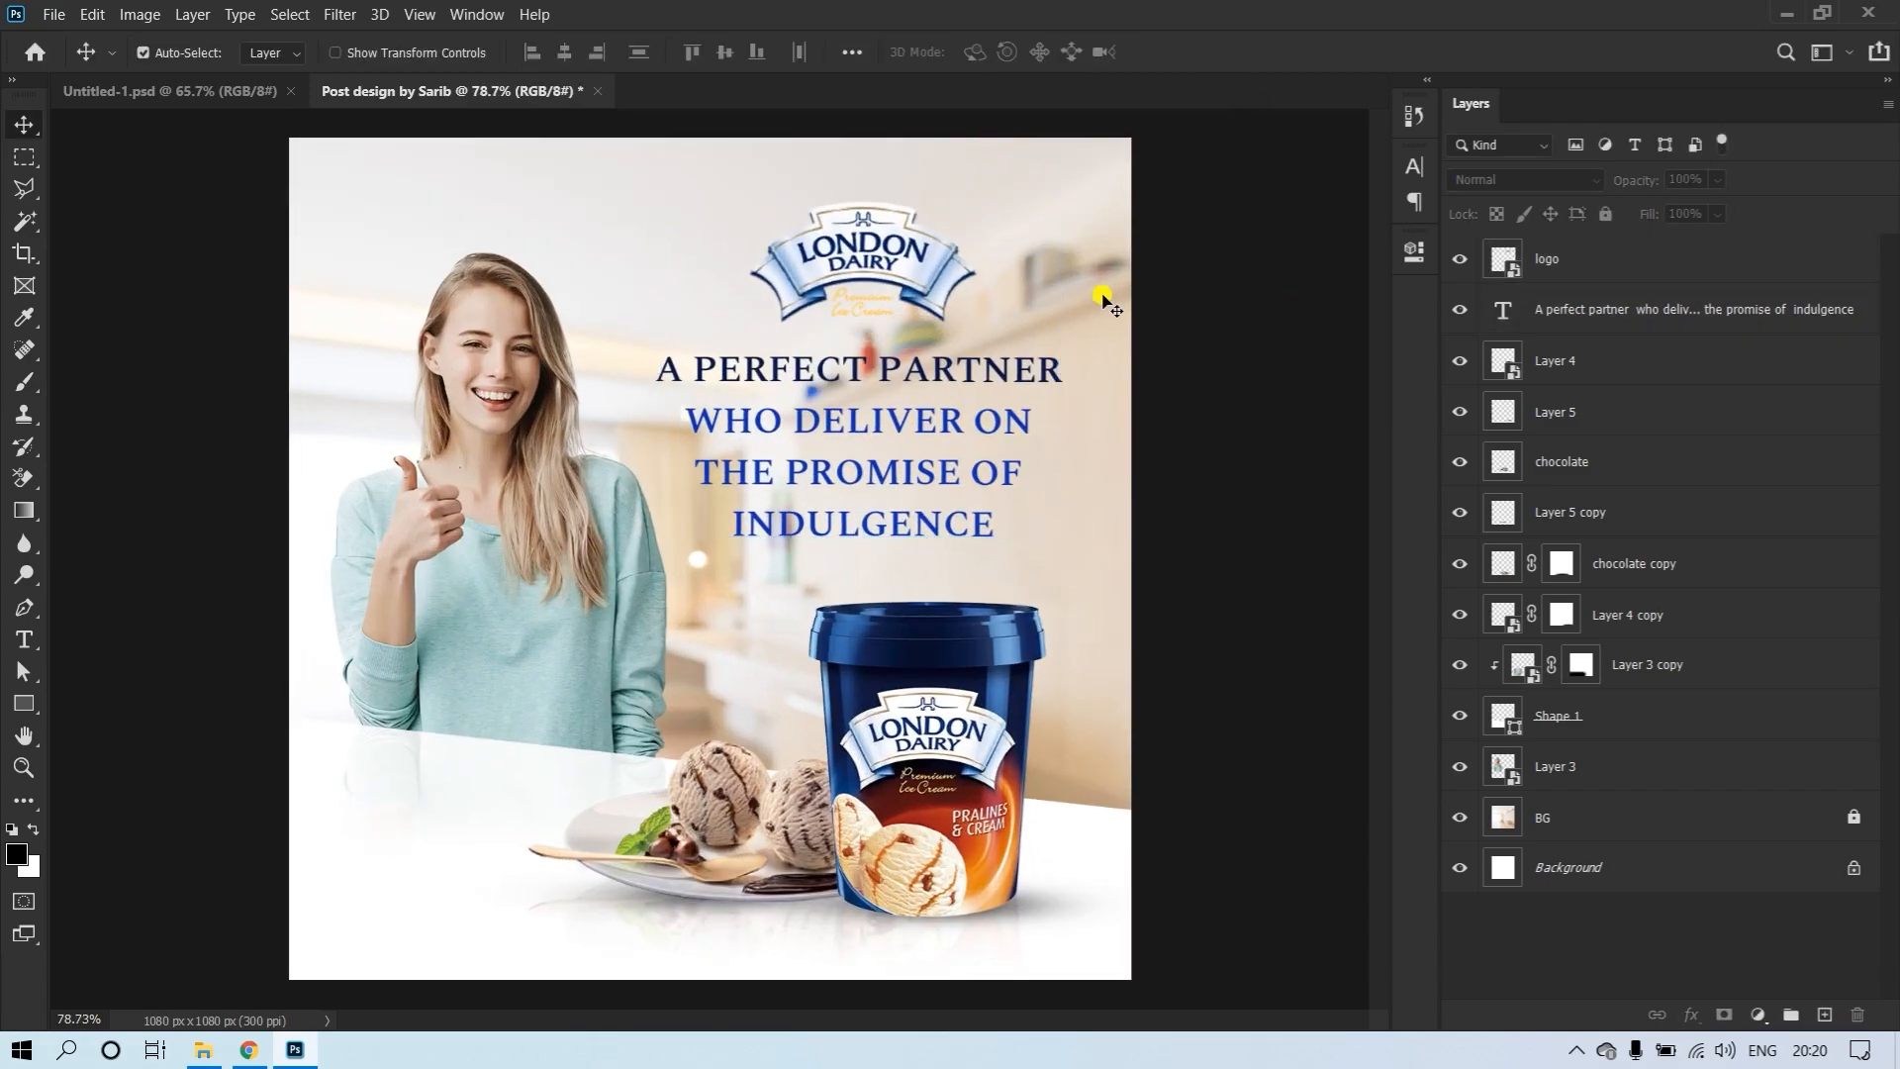
Unlock the BG layer and add a Brightness/Contrast adjustment above it with brightness -24 and contrast 100
click(1682, 823)
click(1460, 817)
click(1460, 817)
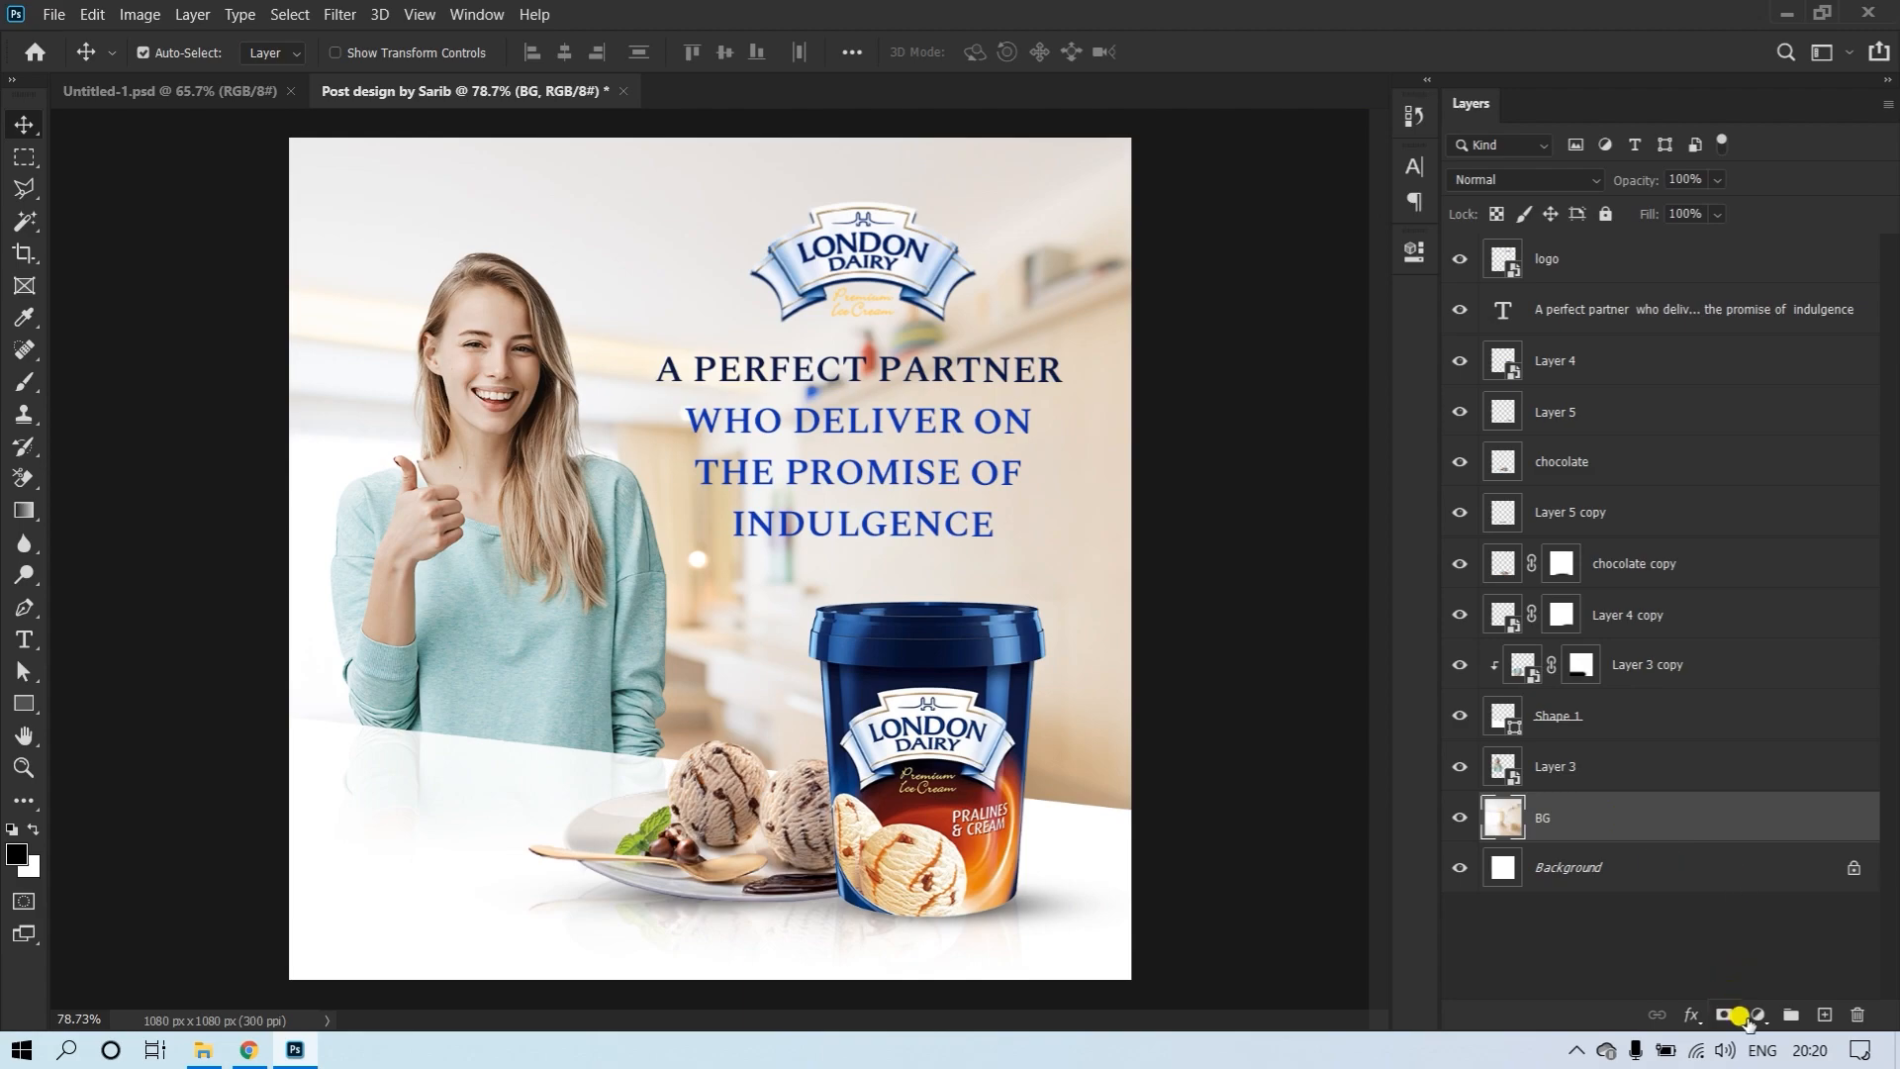
click(1754, 1017)
click(1727, 665)
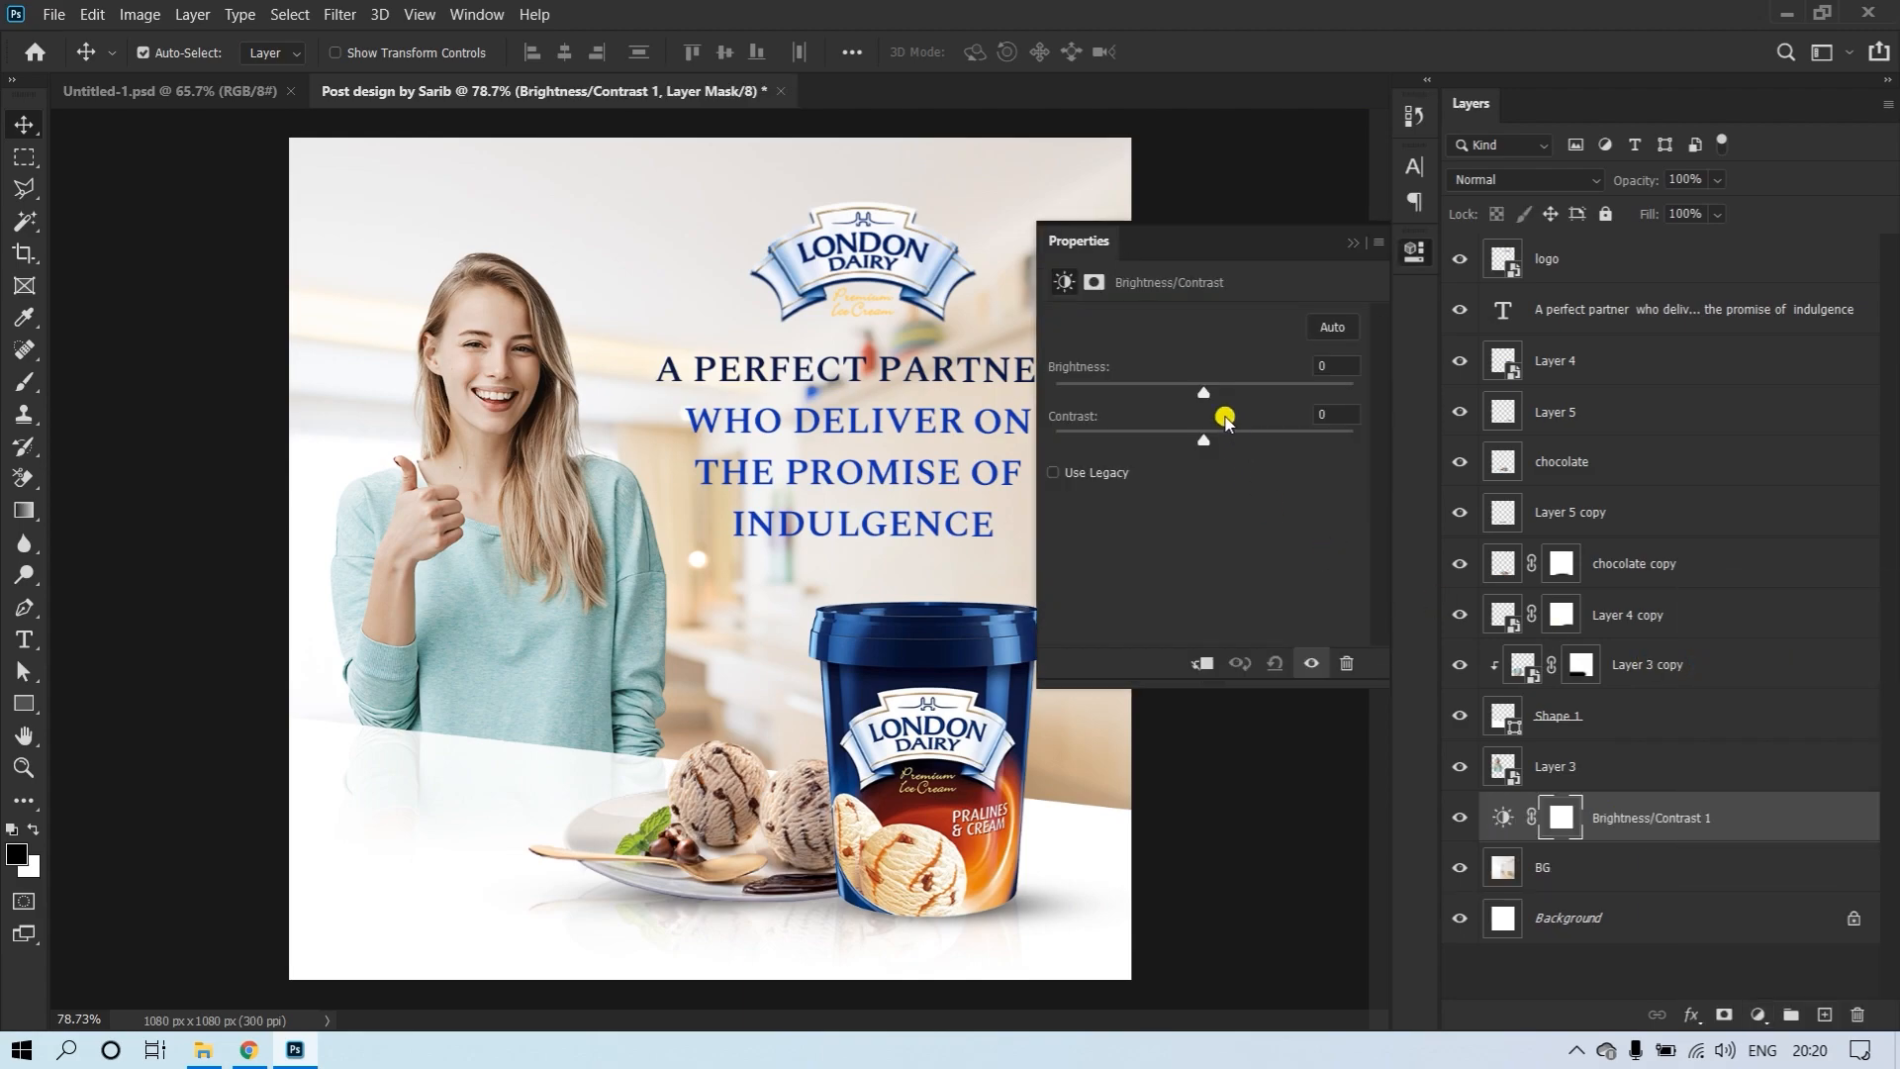
drag(1210, 392, 1413, 445)
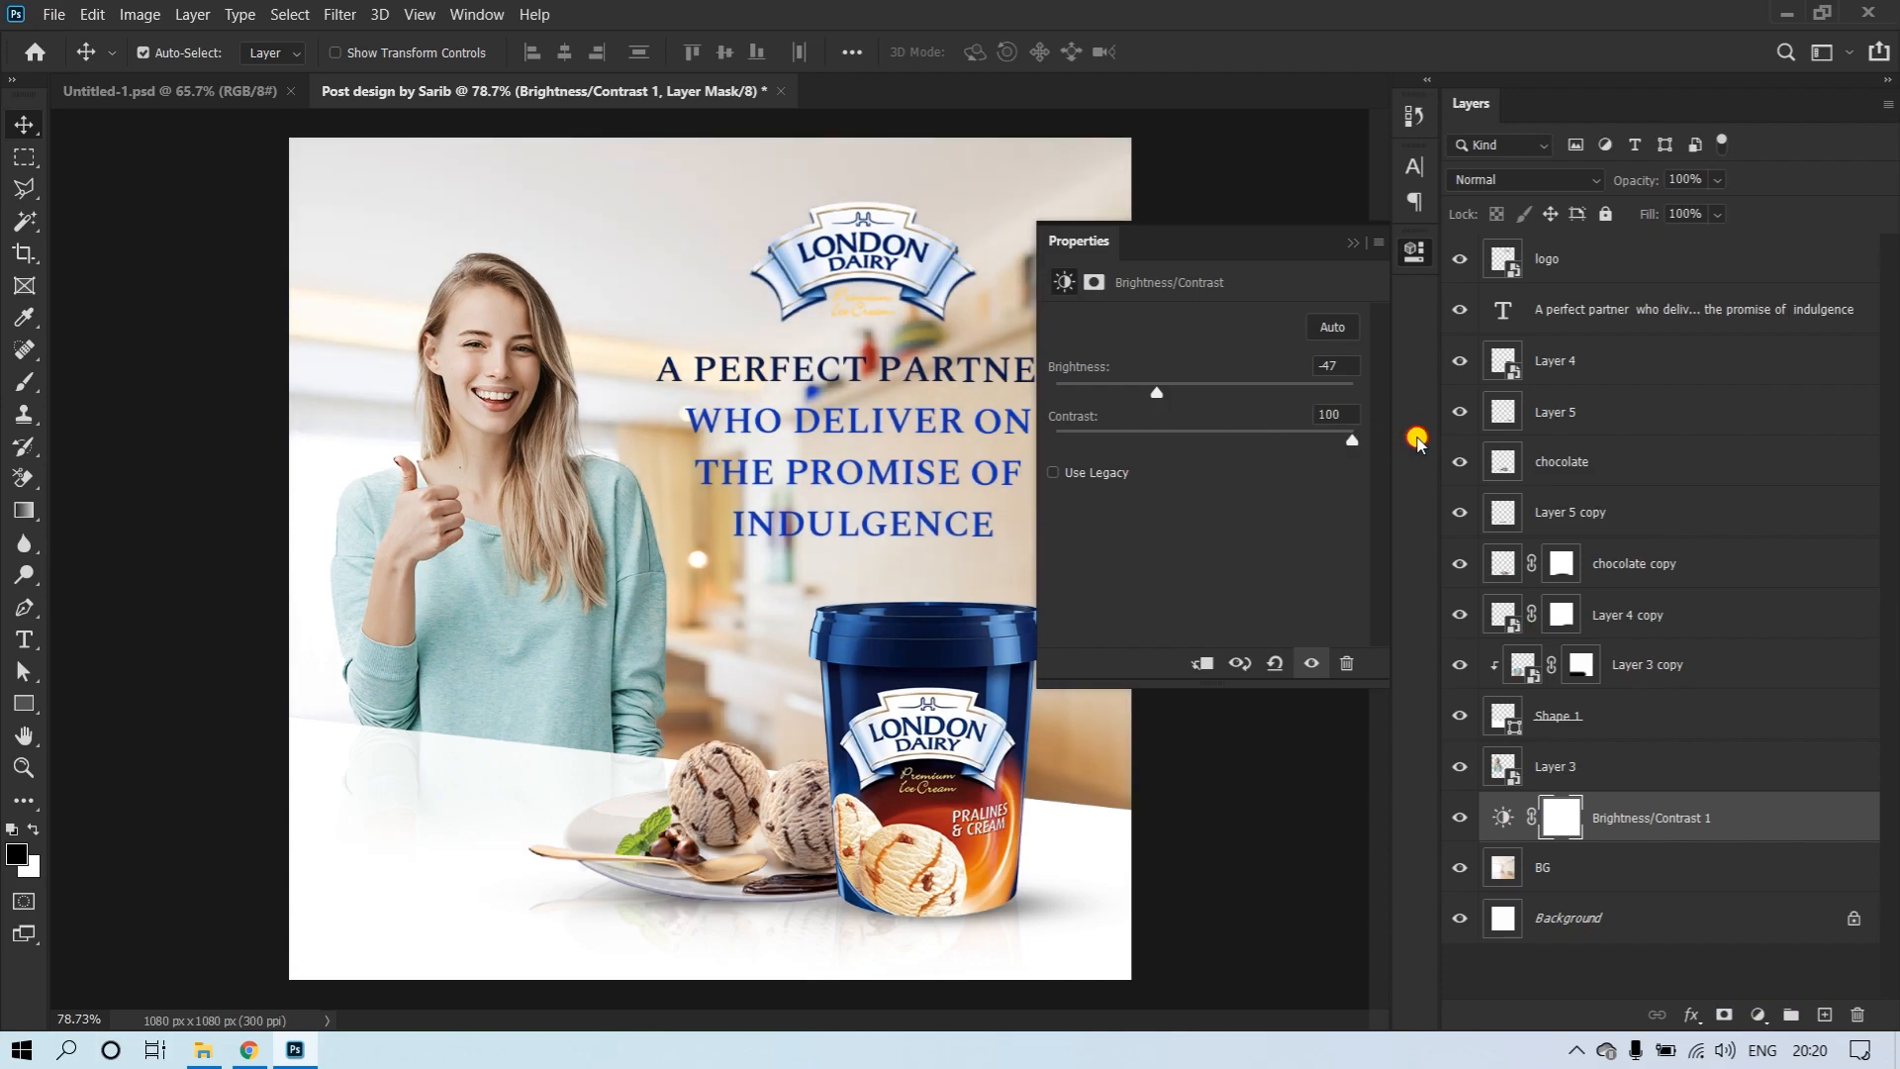
mouse_move(1155, 396)
mouse_down()
mouse_move(1138, 395)
mouse_move(1182, 399)
mouse_up()
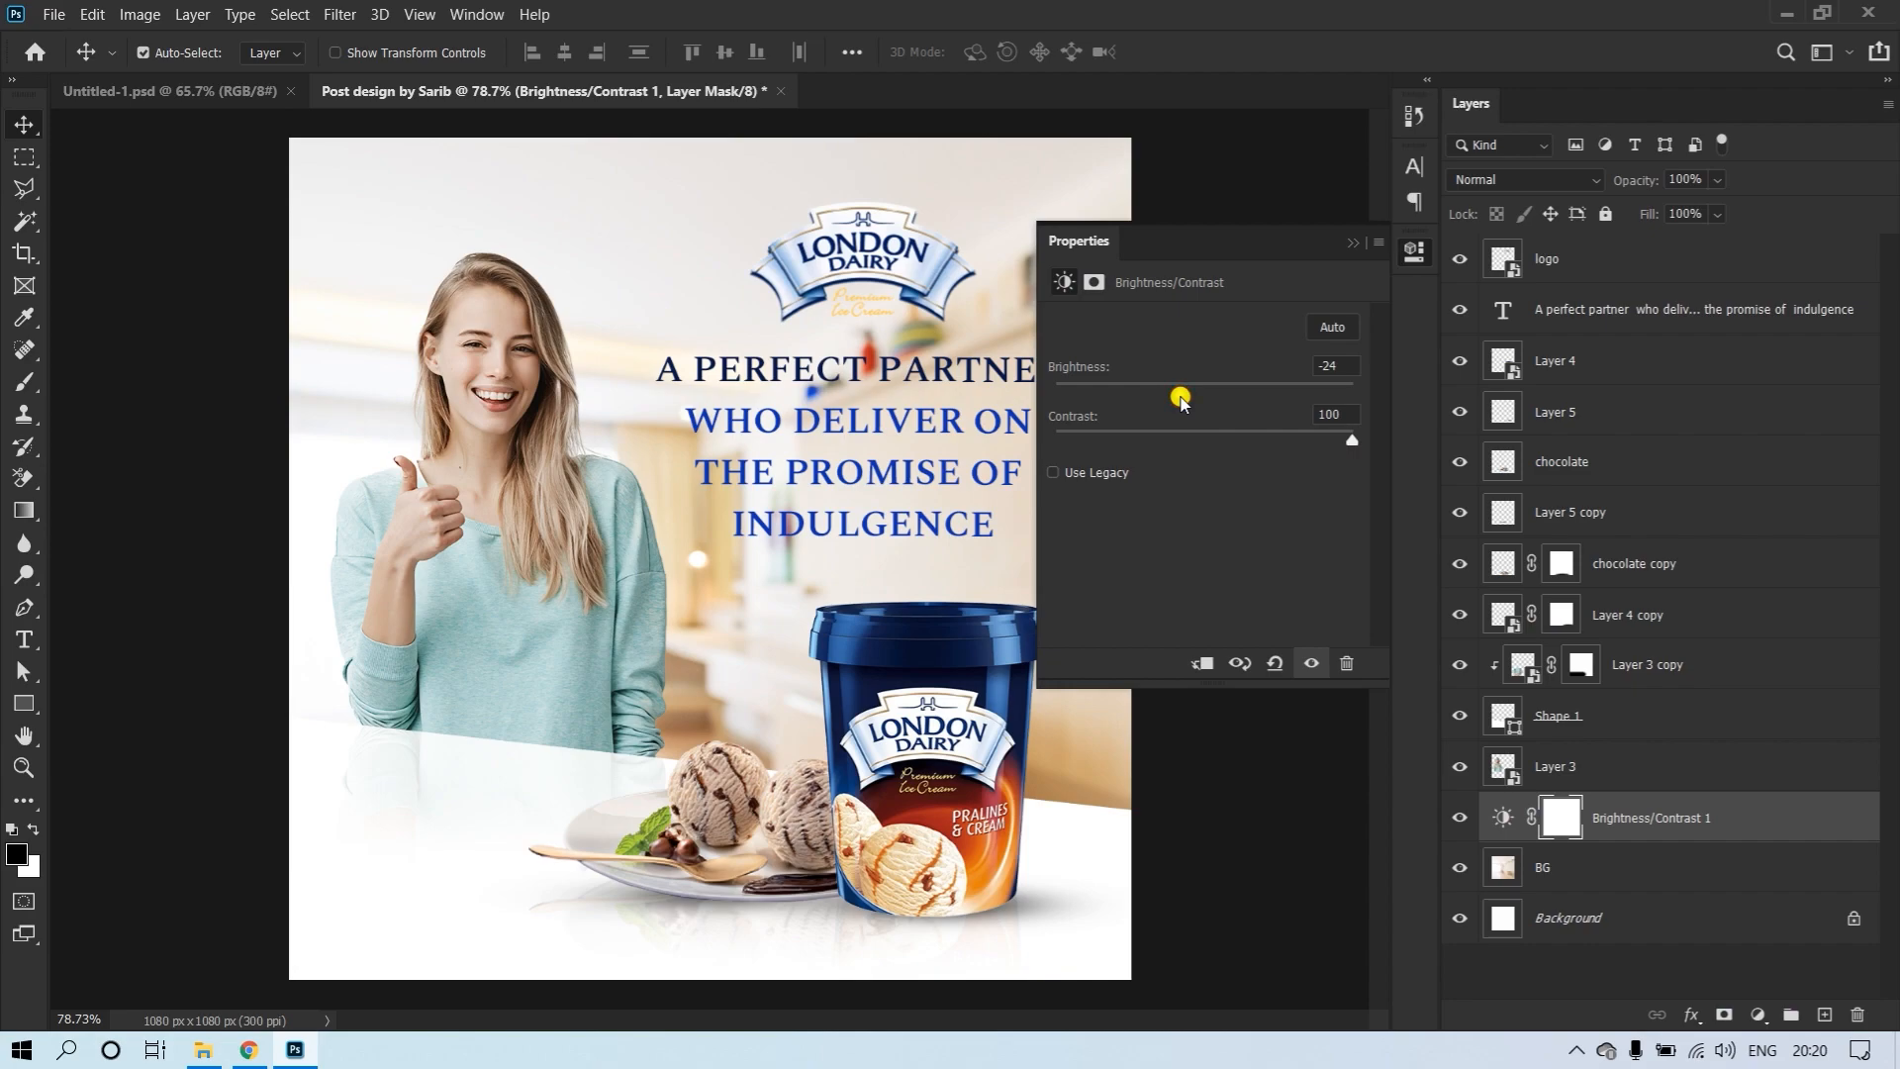
scroll(853, 424, down, 3)
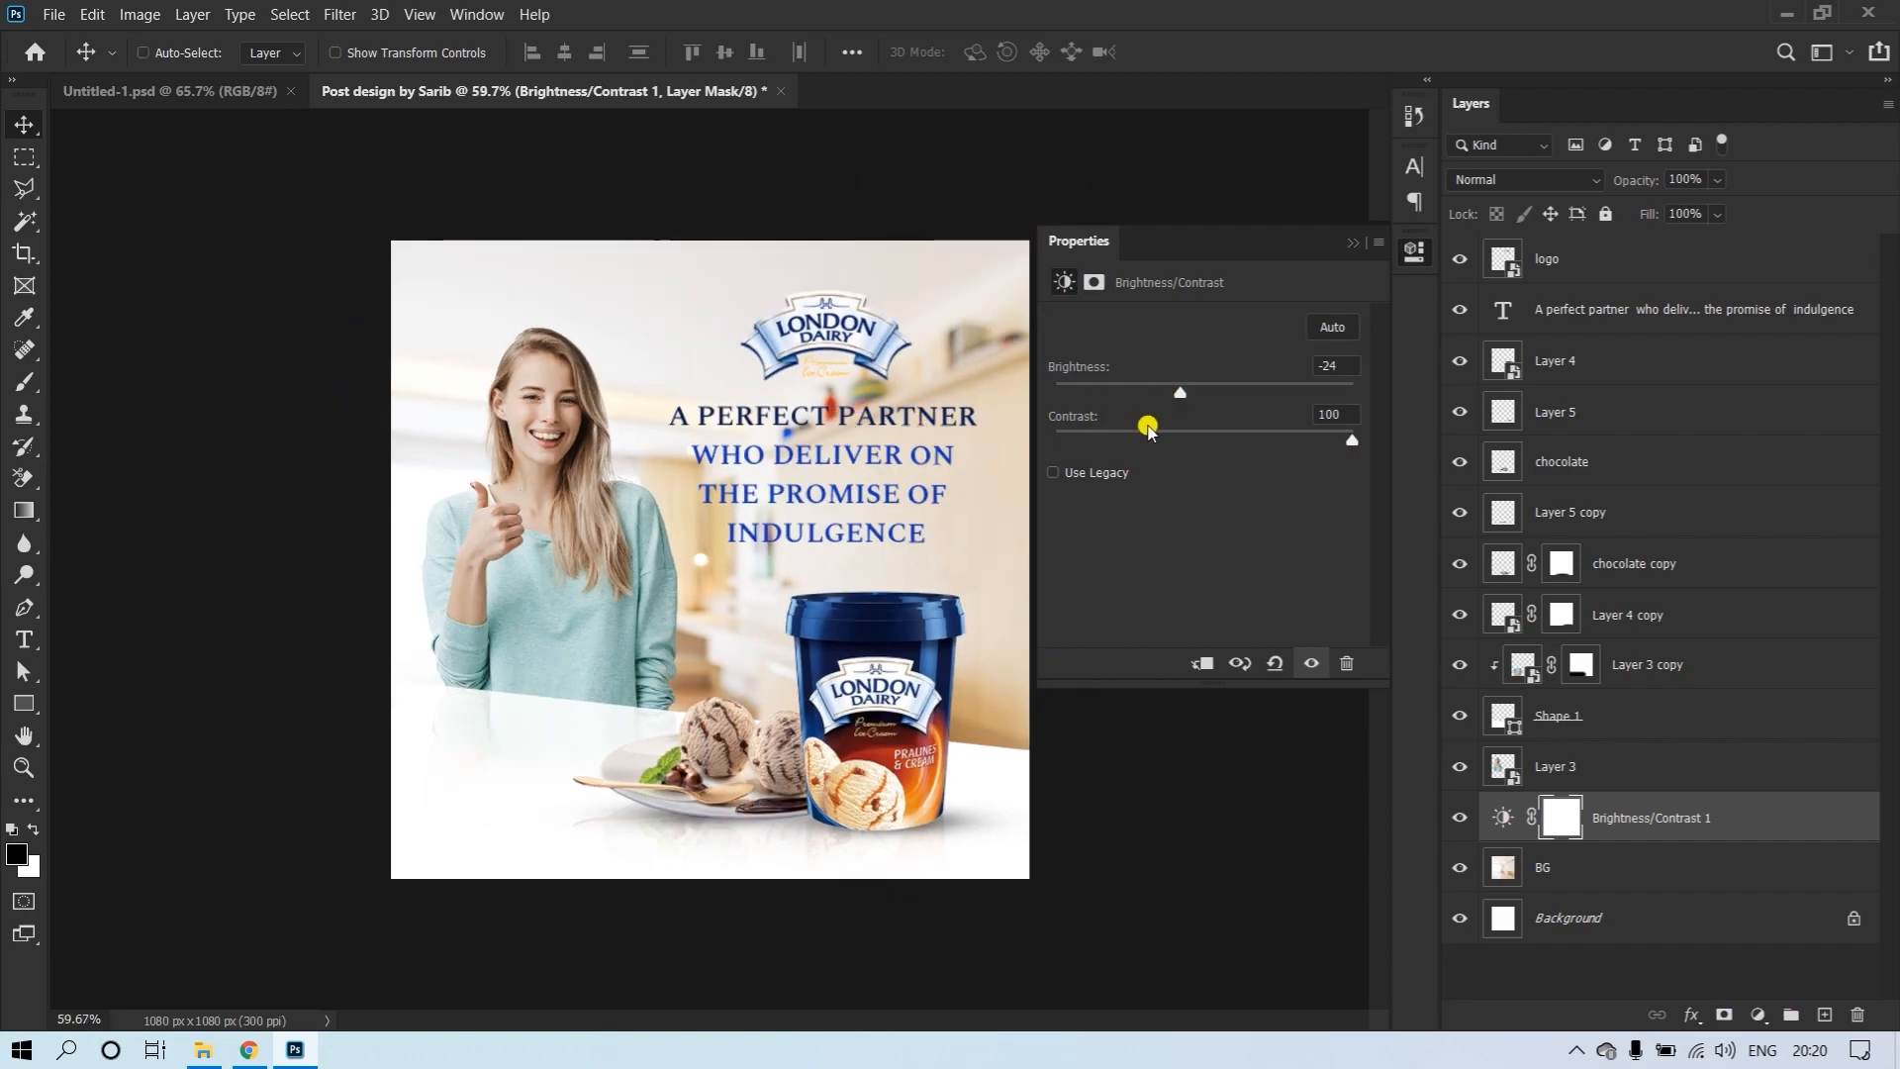
click(1353, 243)
Flip the BG room photo horizontally and shift it slightly to the right behind the girl
click(1007, 306)
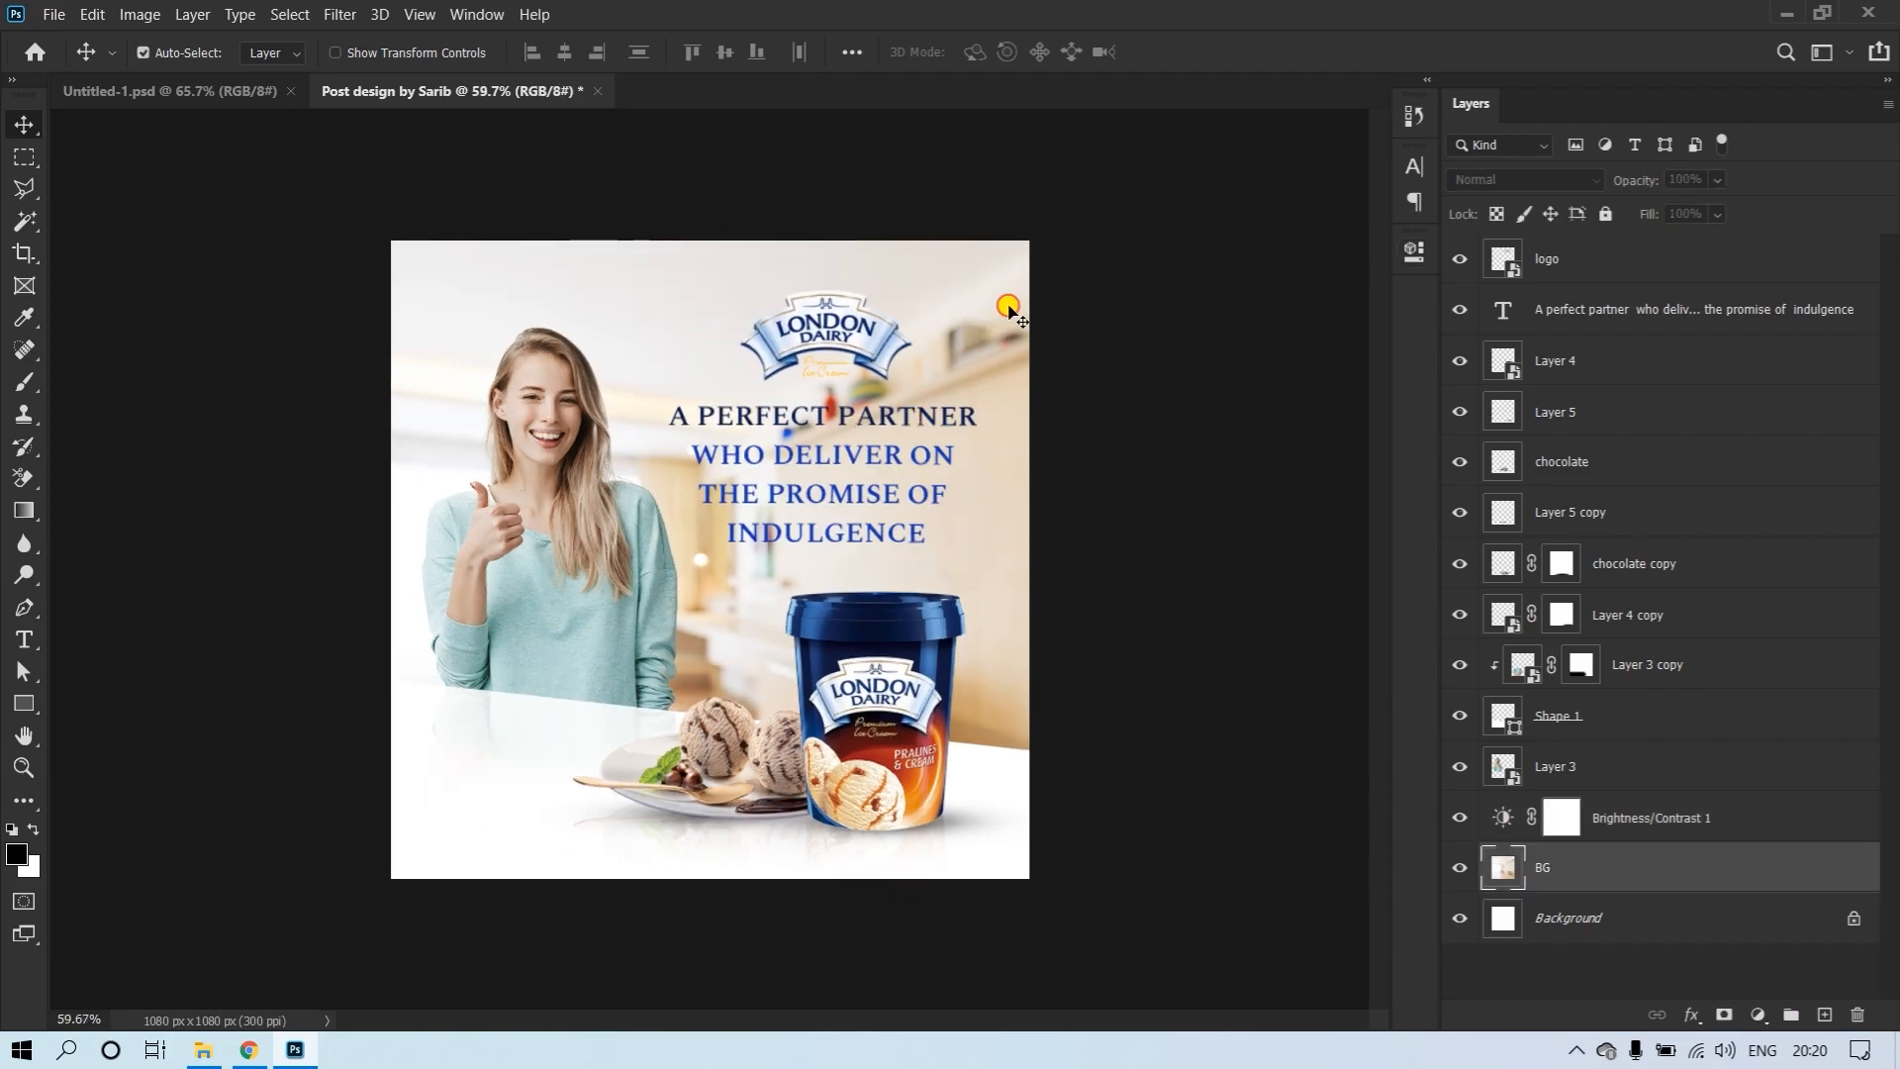
scroll(937, 467, up, 2)
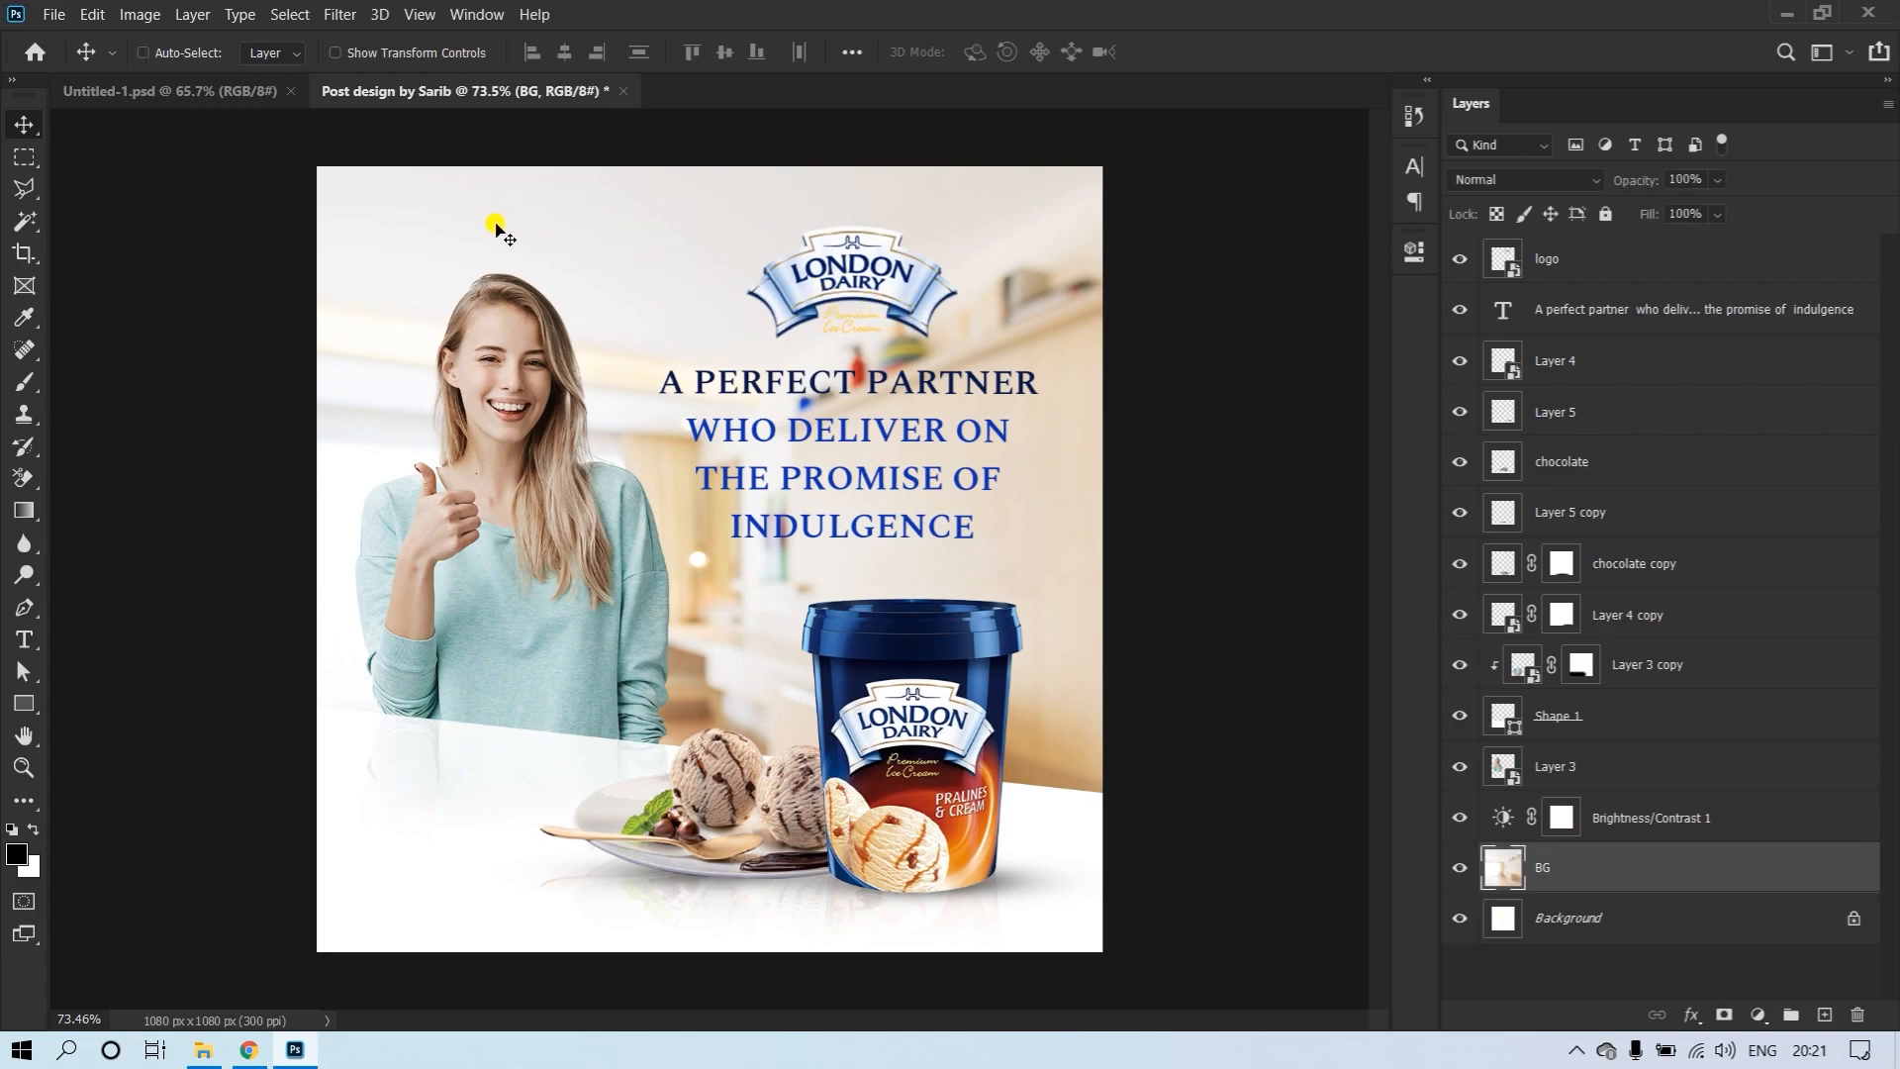
key(ctrl+t)
right_click(650, 269)
click(746, 789)
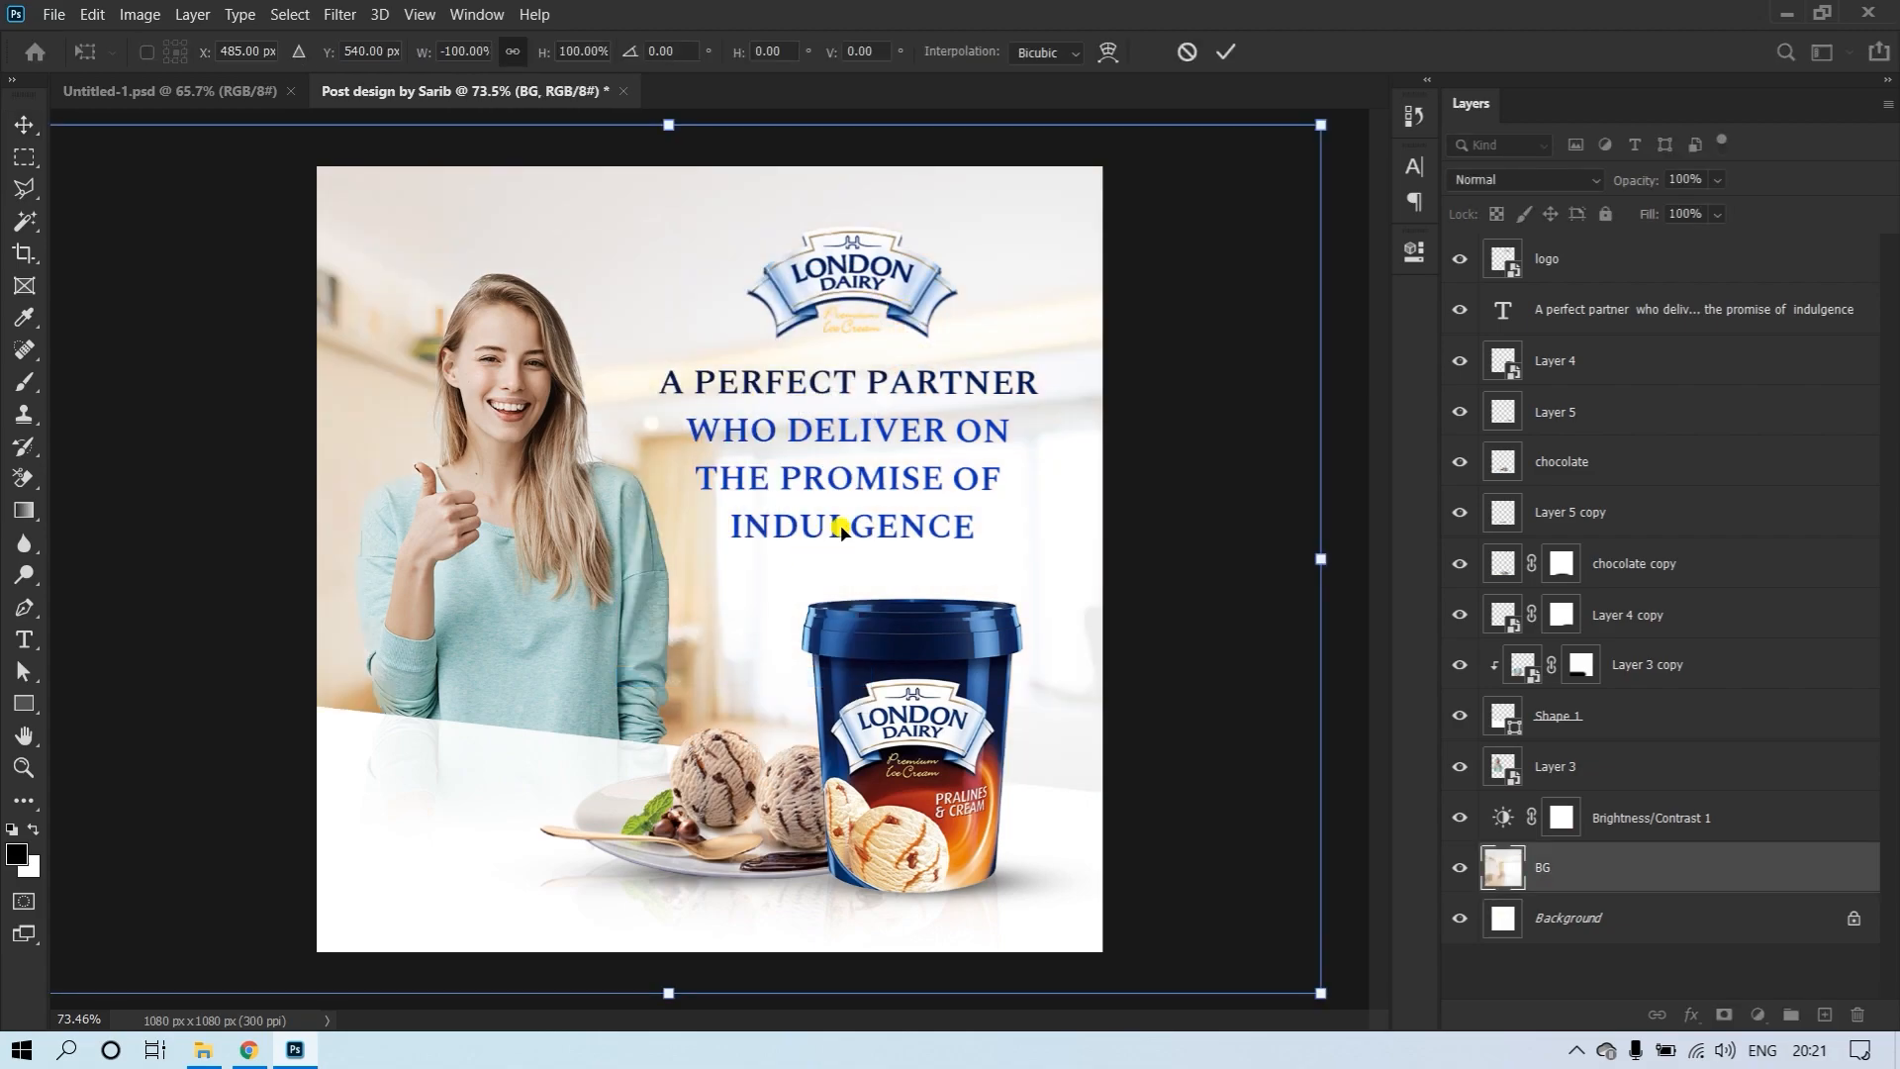
drag(936, 531, 986, 529)
click(1221, 58)
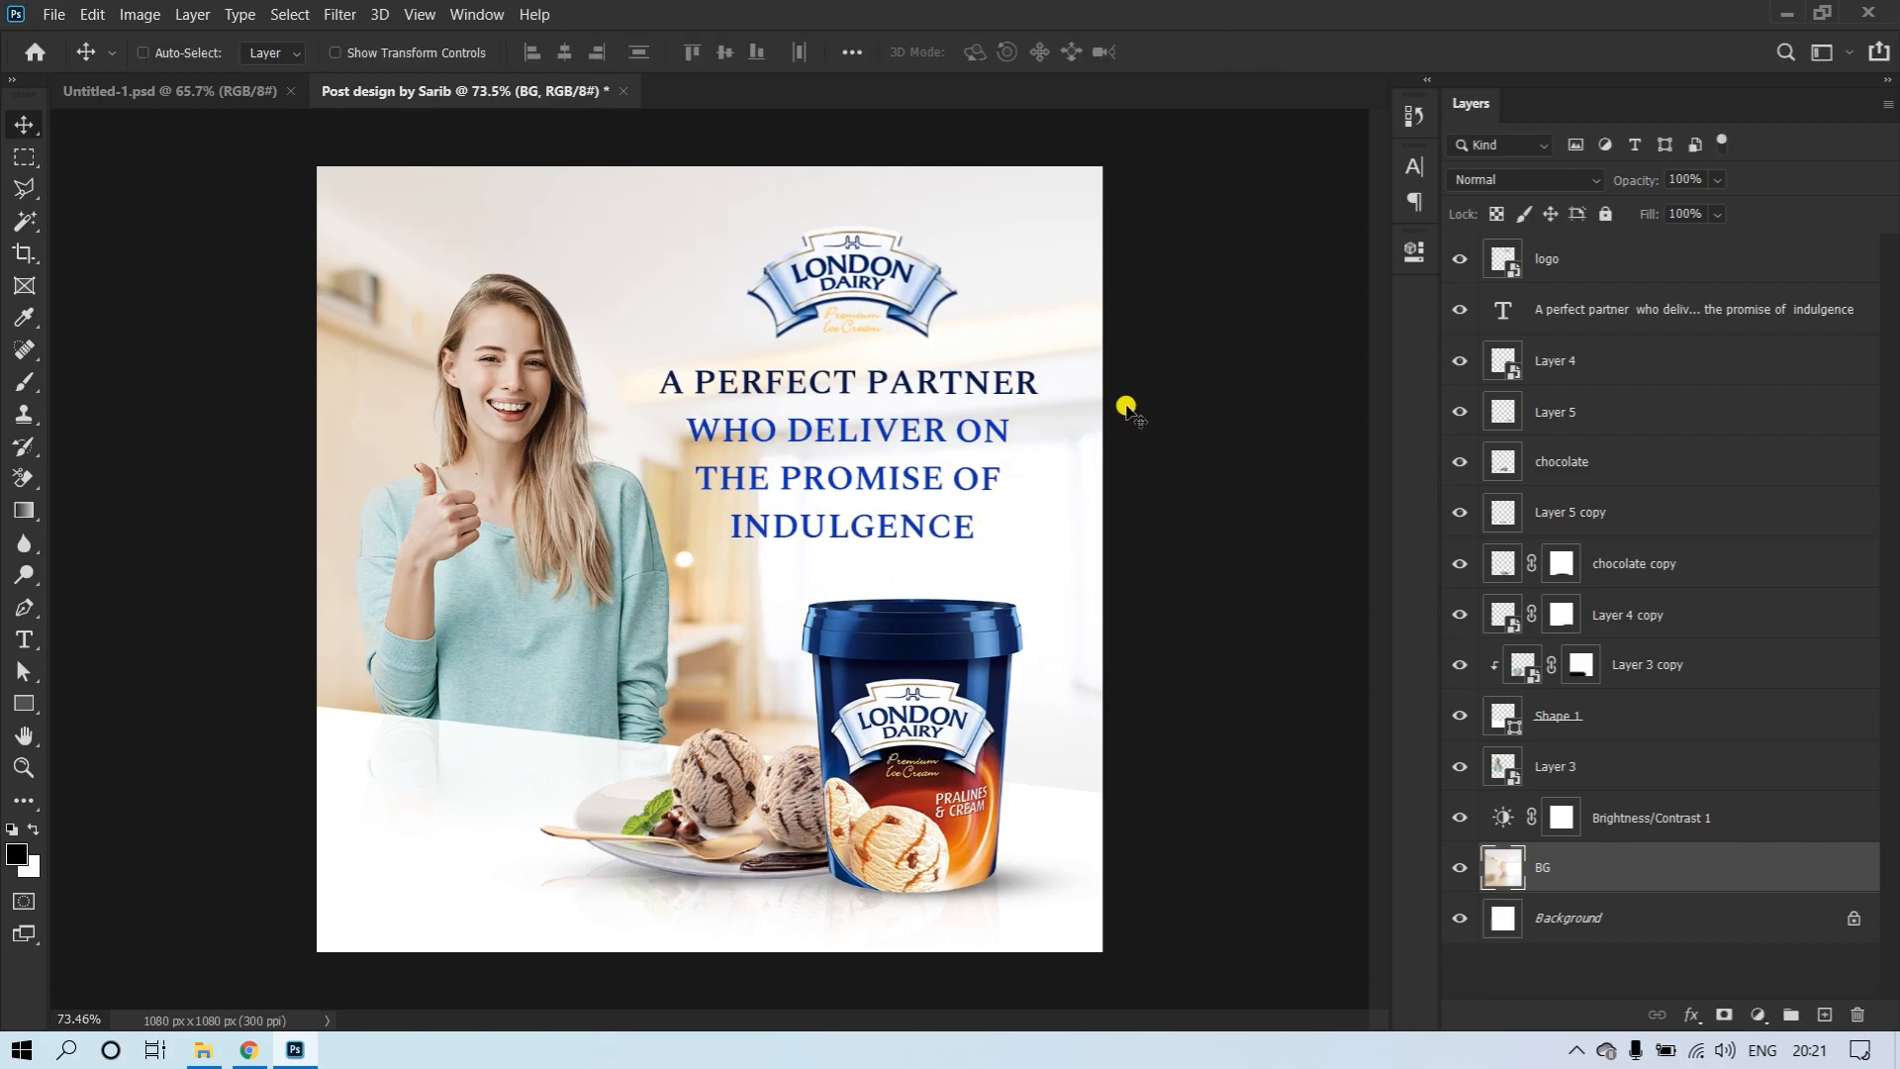
scroll(1128, 403, down, 2)
click(1209, 435)
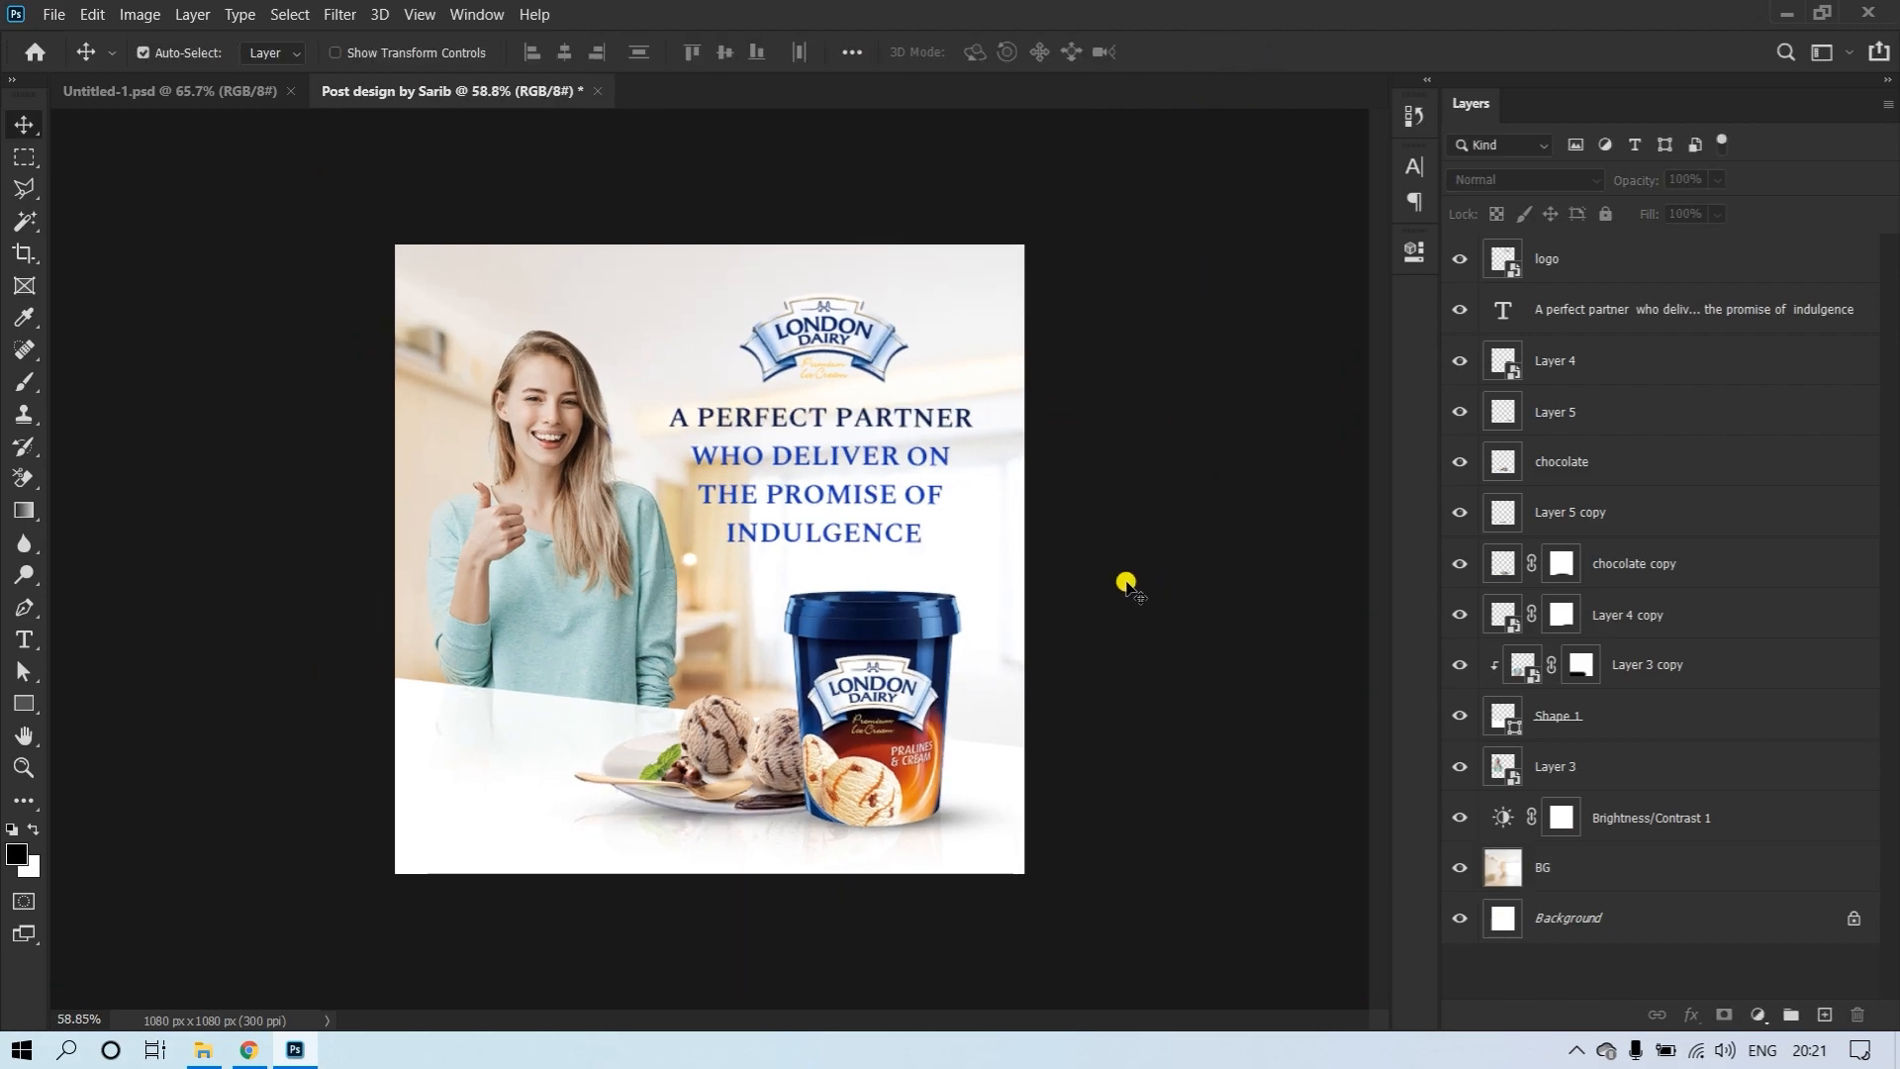
Slightly lower both the brightness and the contrast in the Brightness/Contrast adjustment above the room background
click(584, 330)
double_click(1504, 817)
mouse_move(1182, 393)
mouse_down()
mouse_move(1142, 400)
mouse_move(1200, 402)
mouse_move(1175, 399)
mouse_up()
drag(1353, 440, 1332, 475)
click(1182, 156)
click(1353, 242)
Inspect the headline's font family and style in its text settings
scroll(819, 483, up, 5)
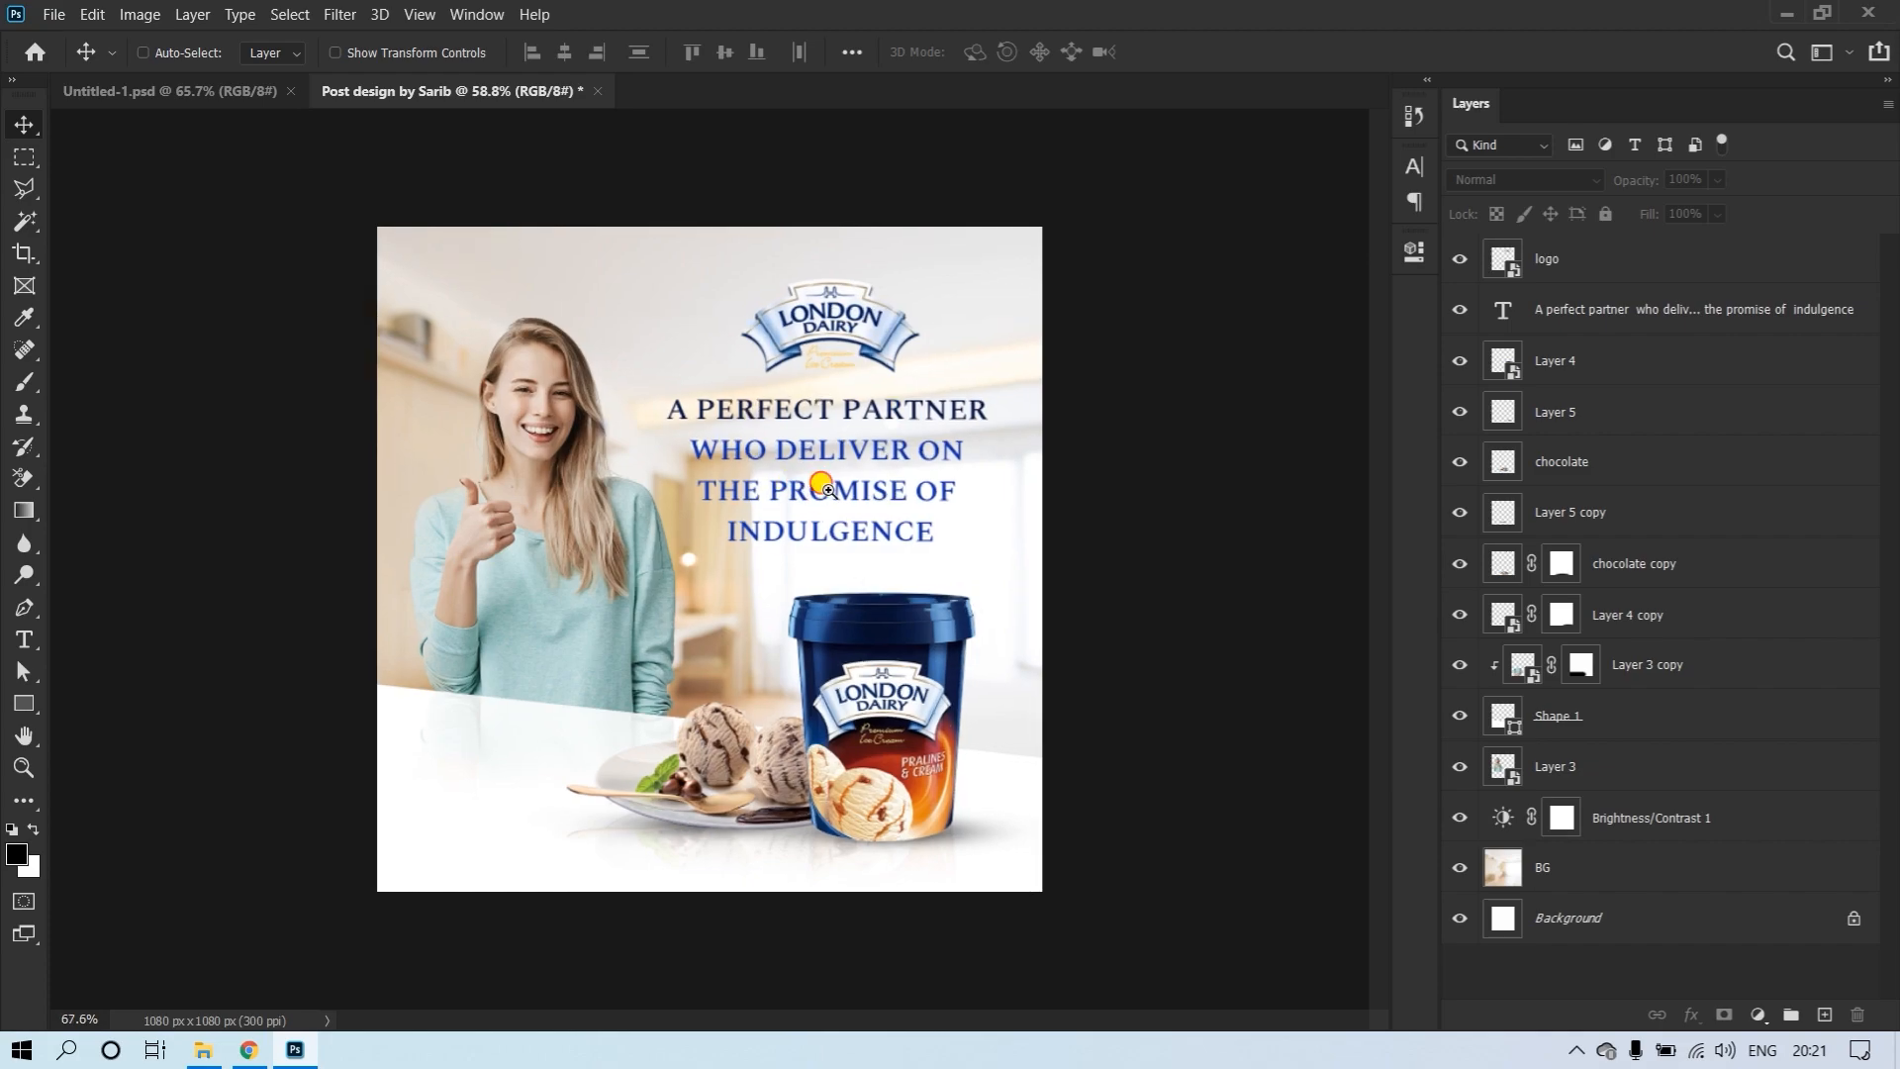
double_click(901, 422)
click(243, 51)
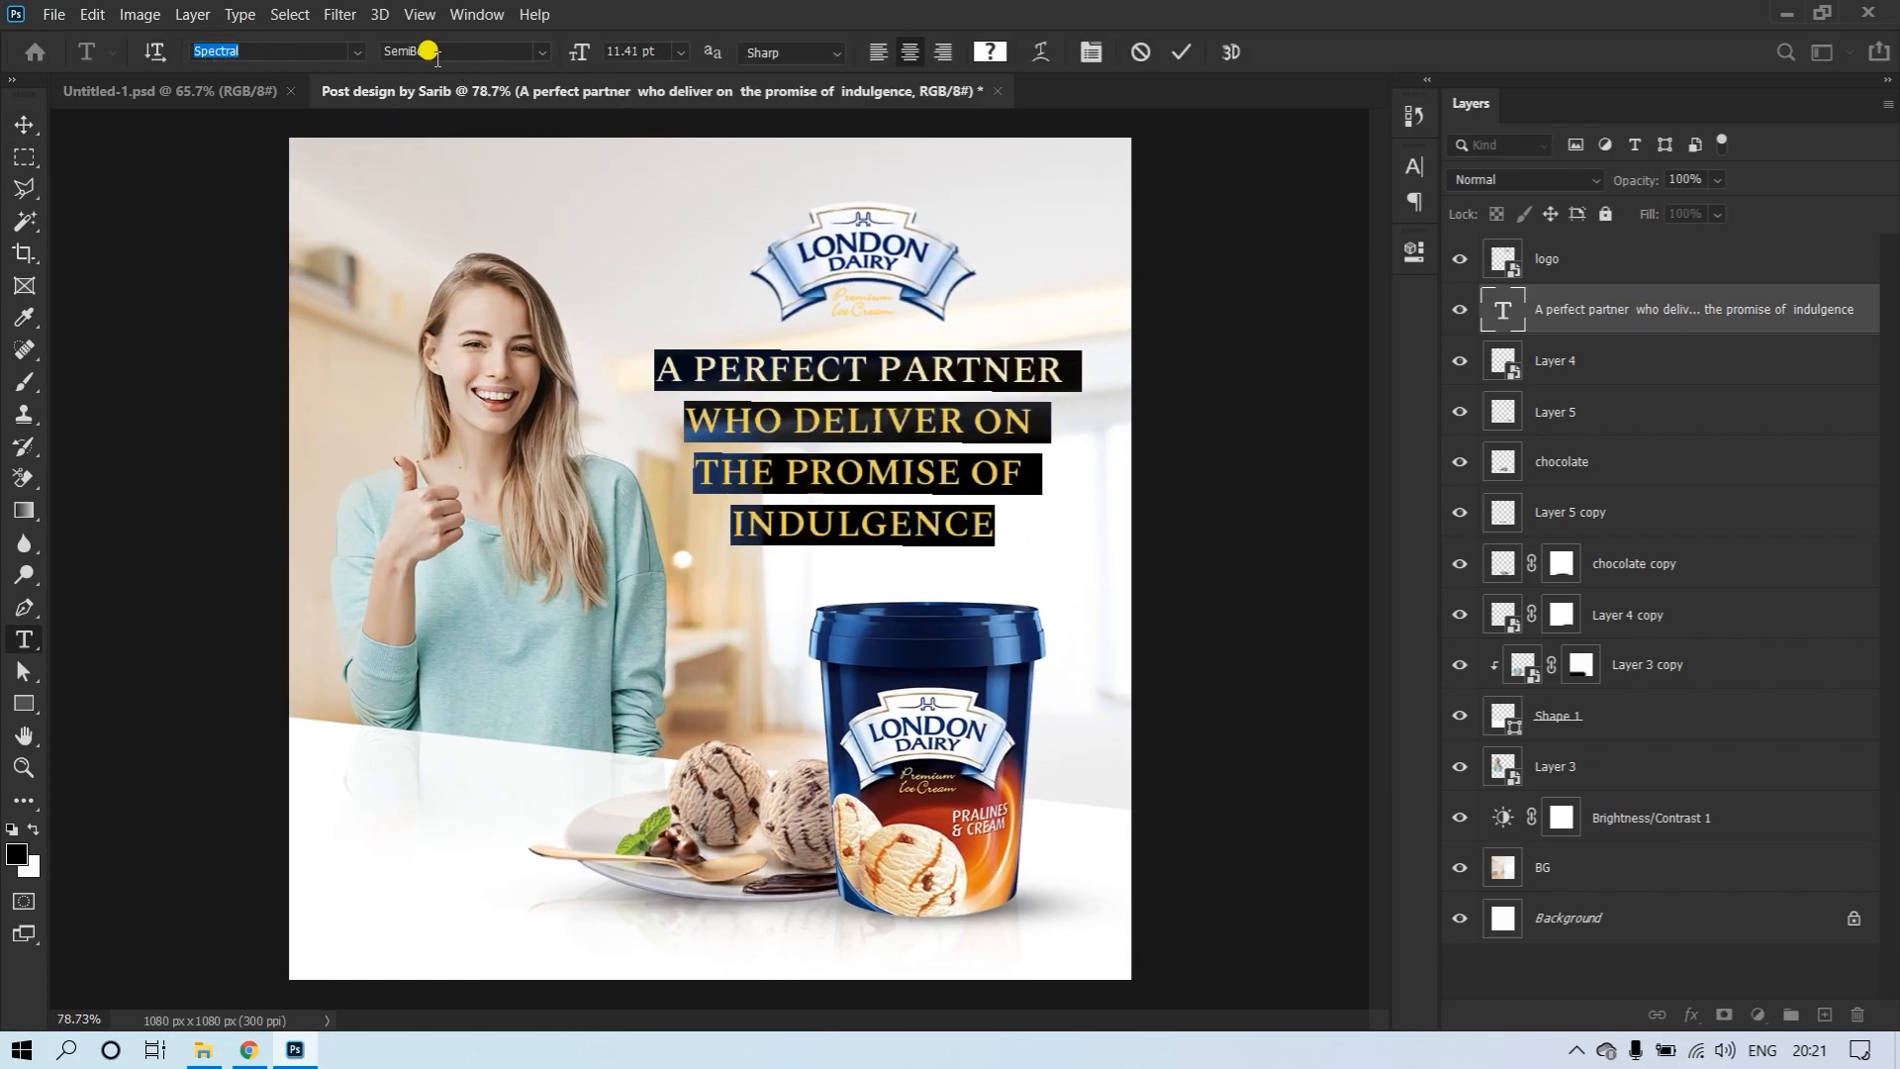
click(1180, 52)
key(v)
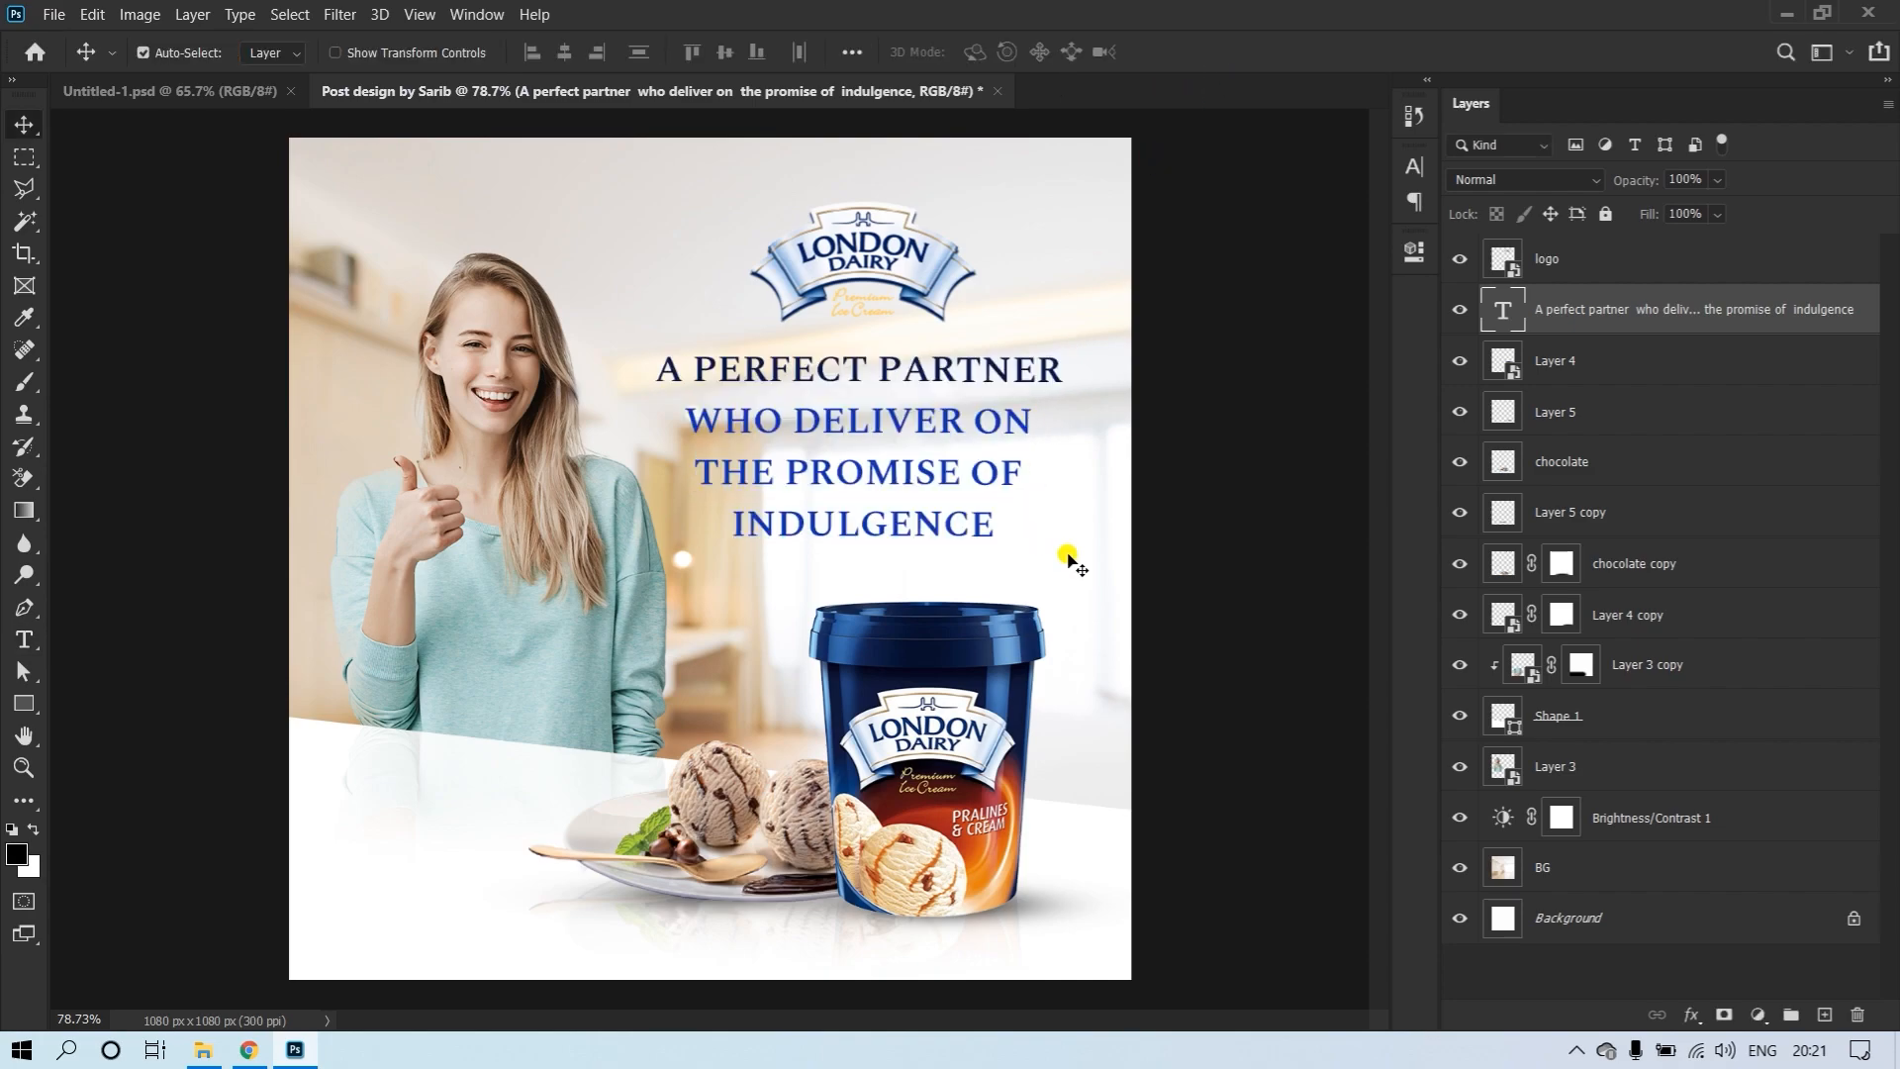
drag(1018, 536, 939, 527)
ctrl+click(1158, 564)
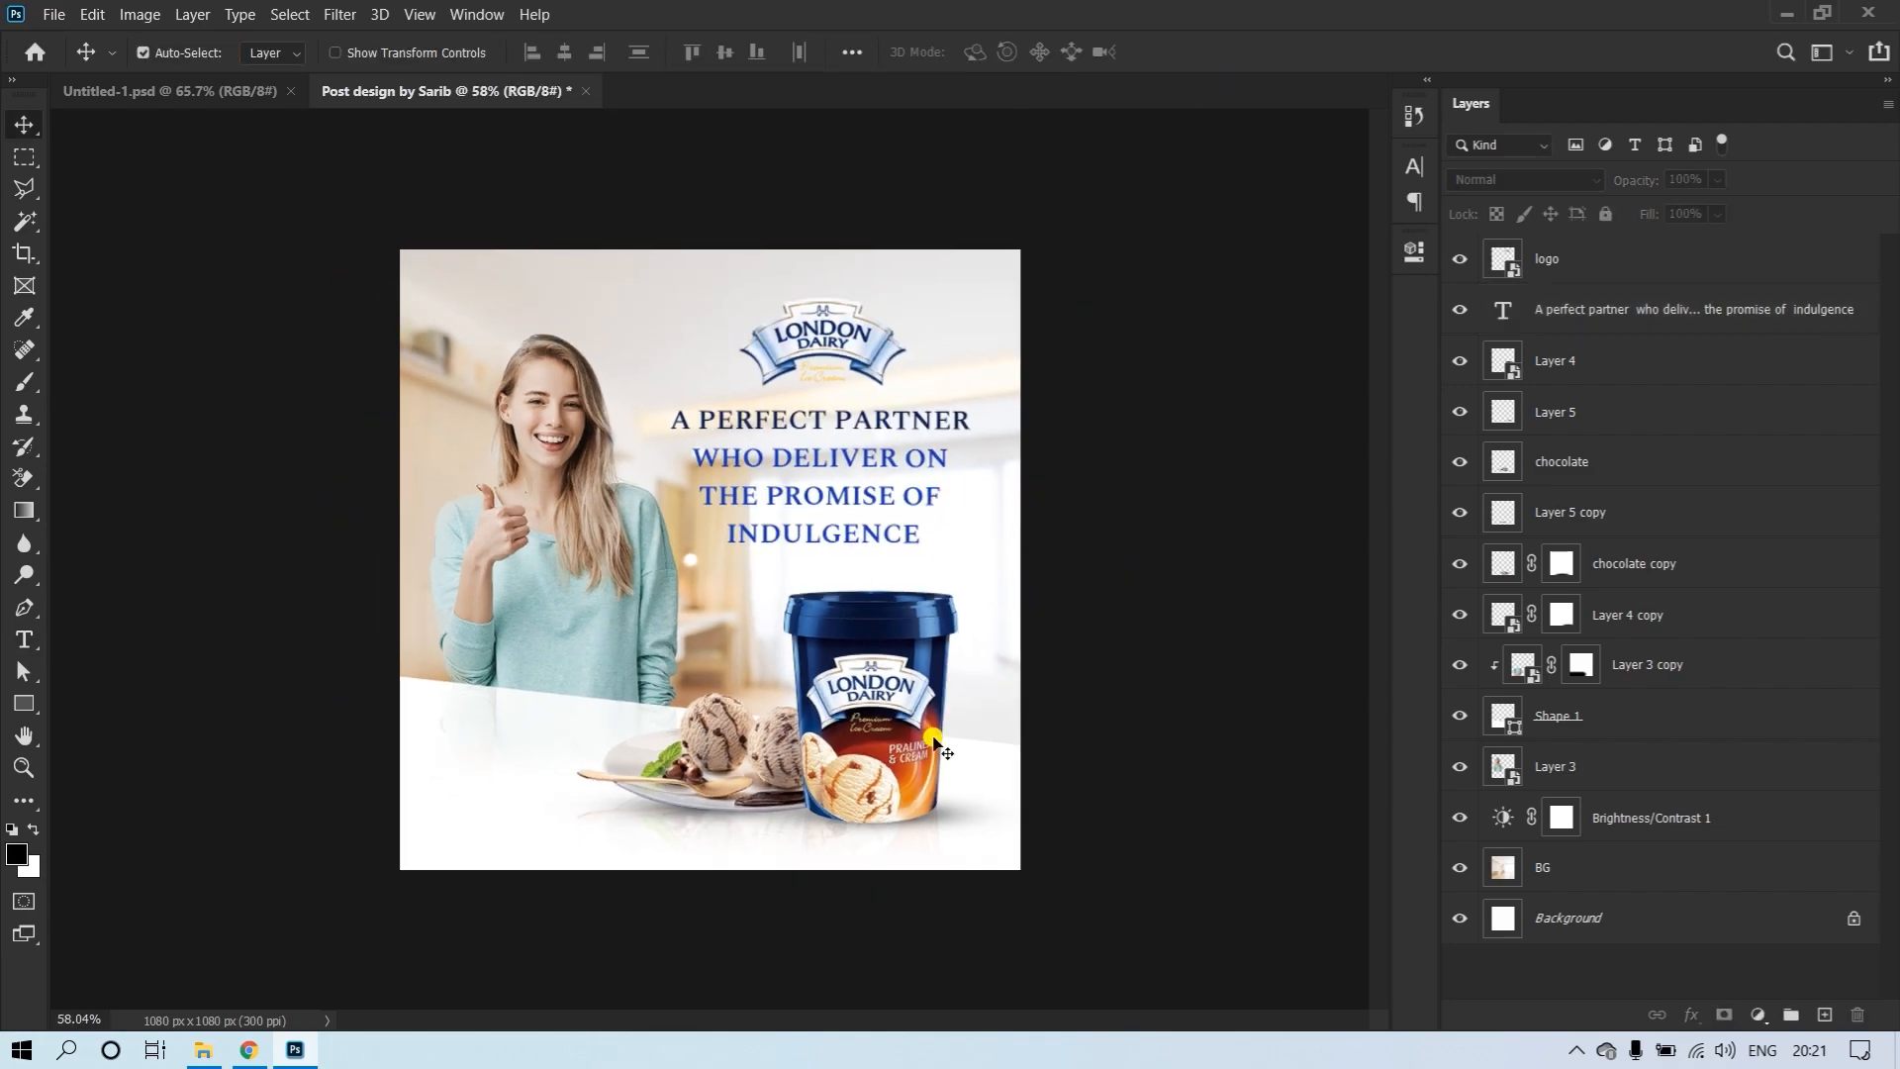
Save a JPEG copy of the design in the LONDON DAIRY BANNER folder at Maximum quality 12, Baseline ("Standard")
click(54, 14)
click(70, 297)
click(507, 495)
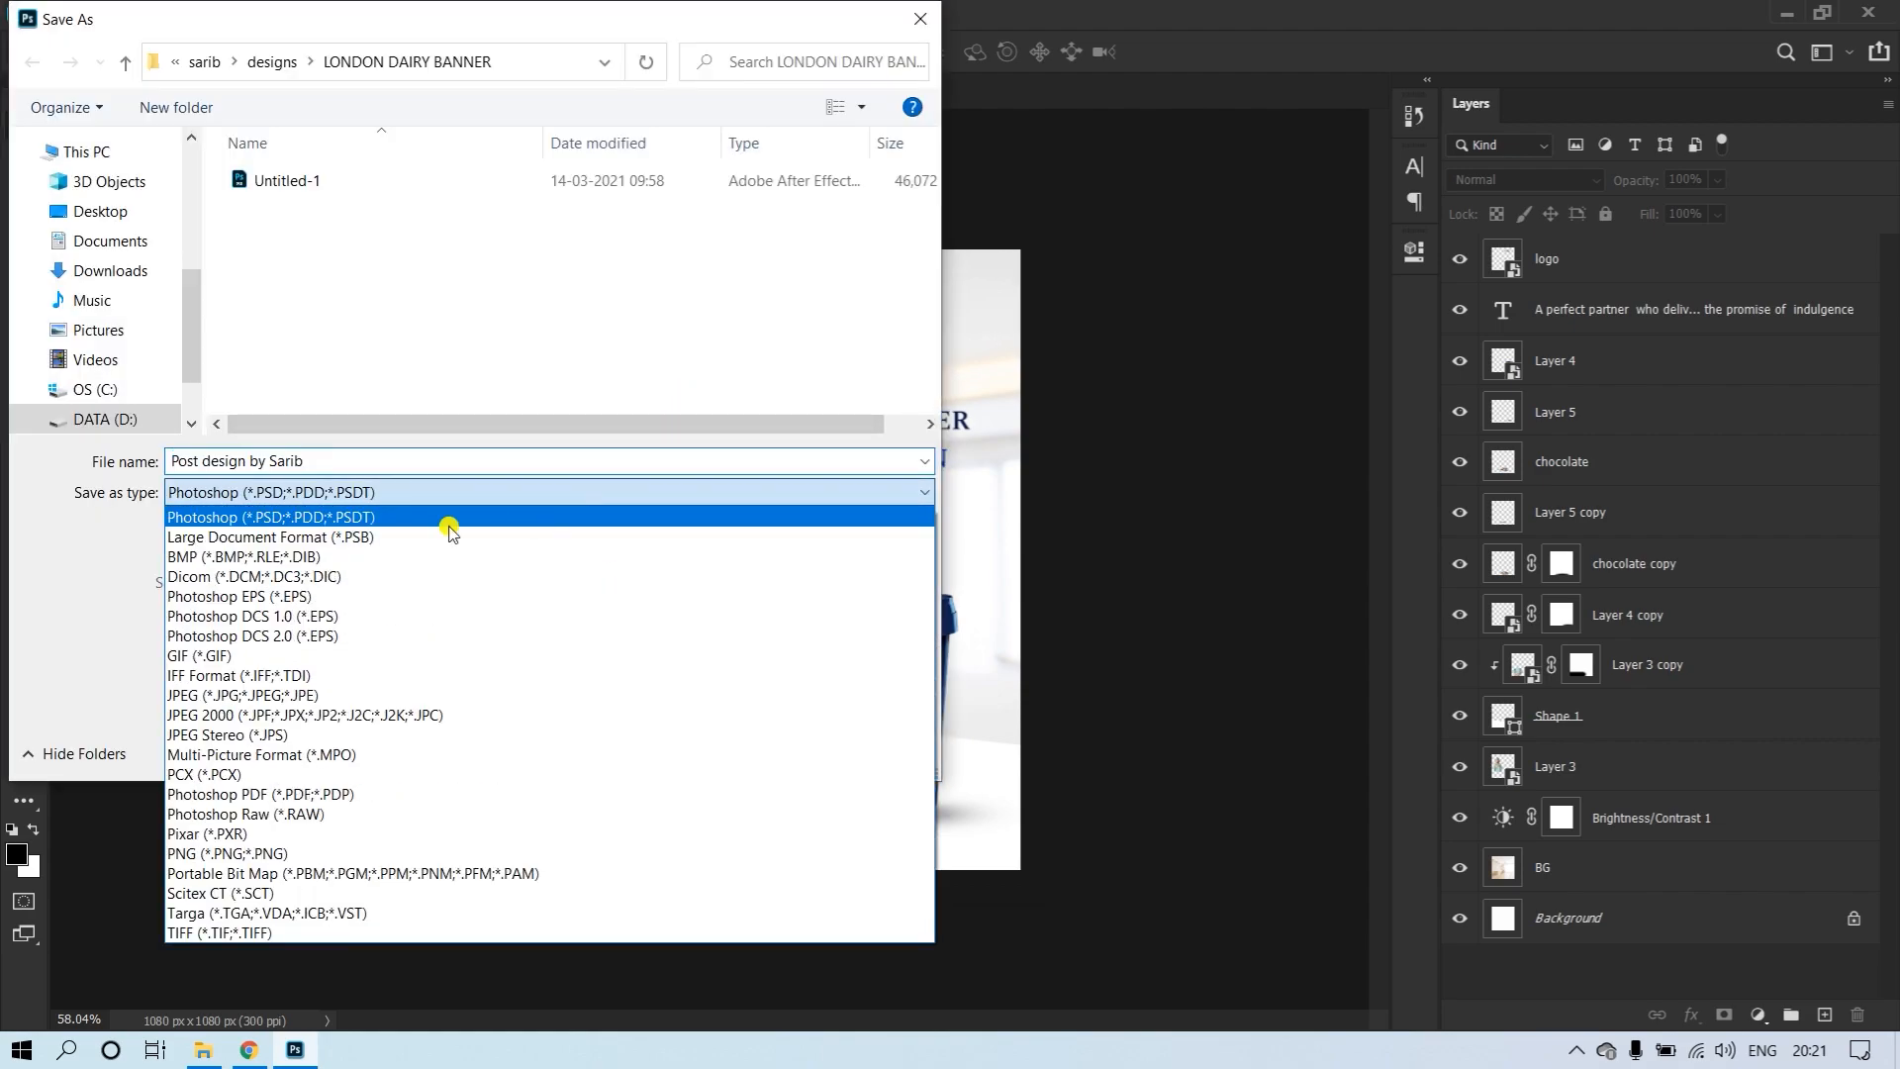
click(255, 705)
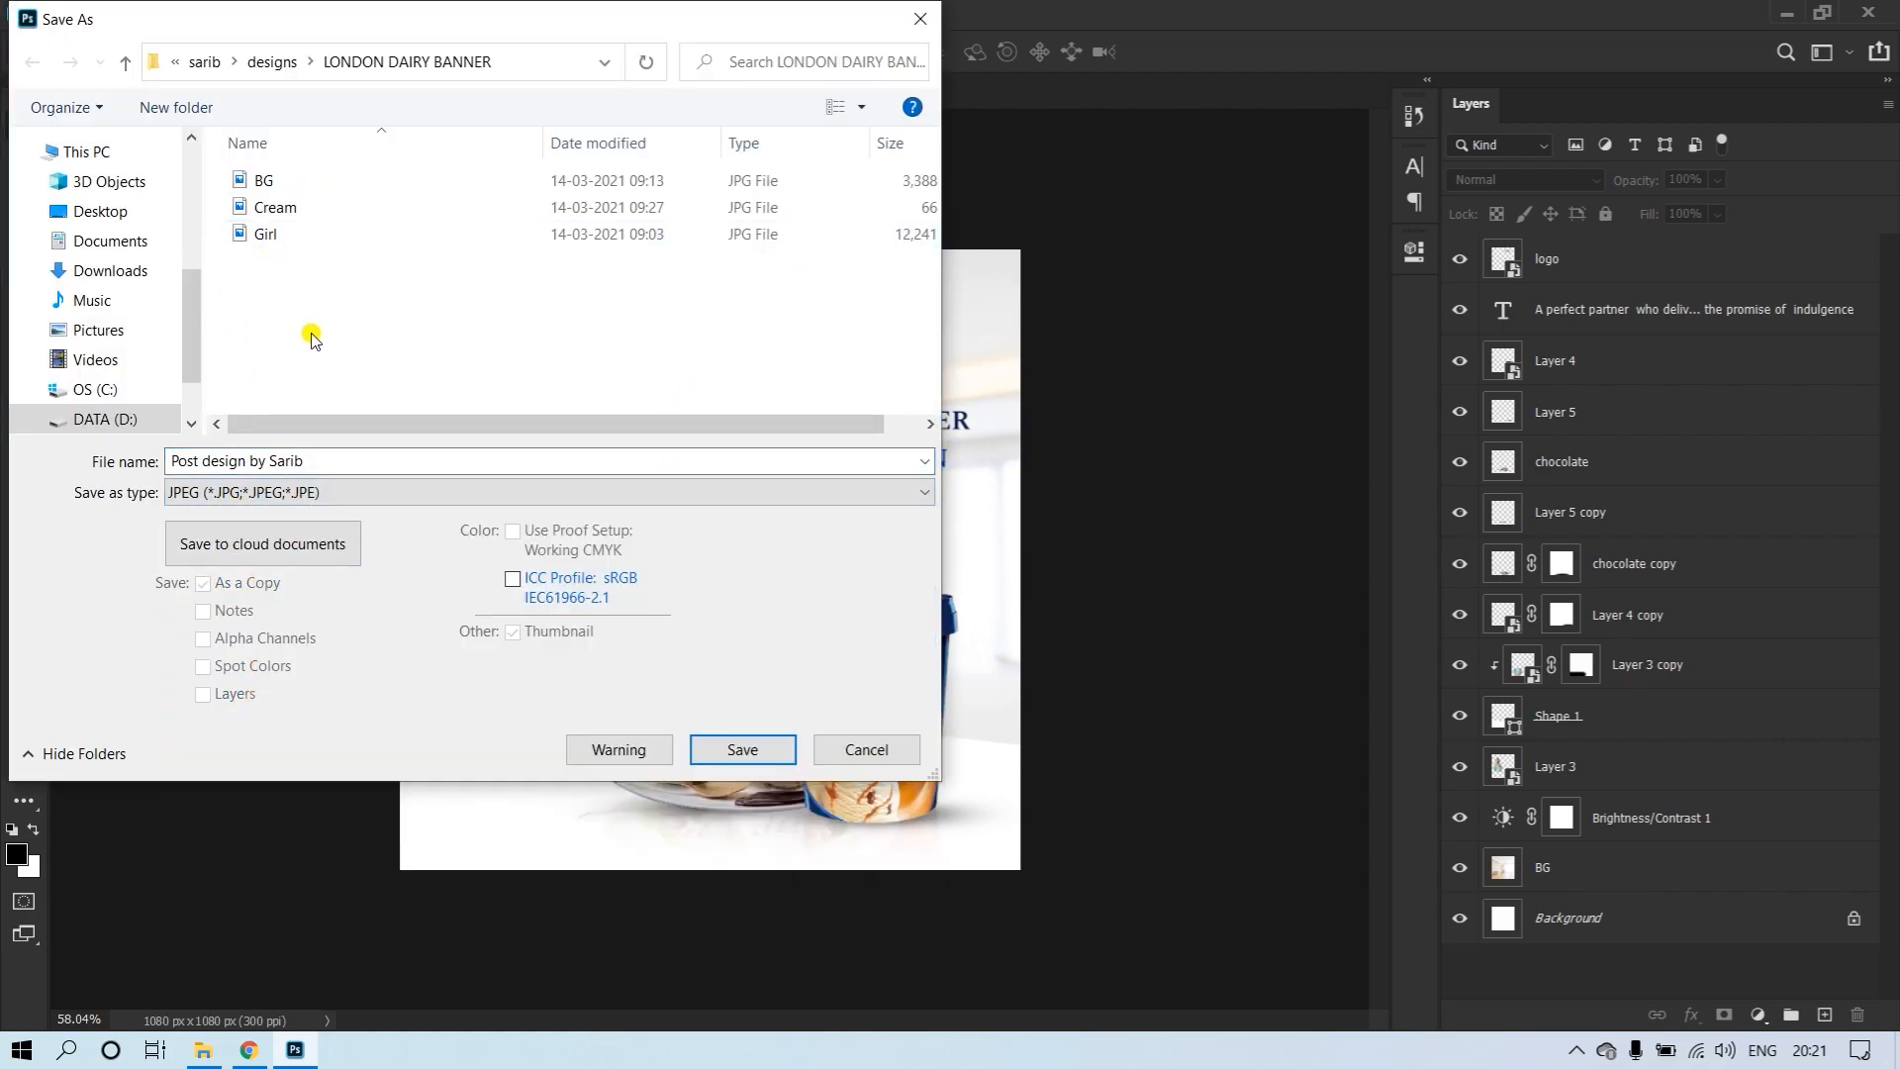
click(742, 749)
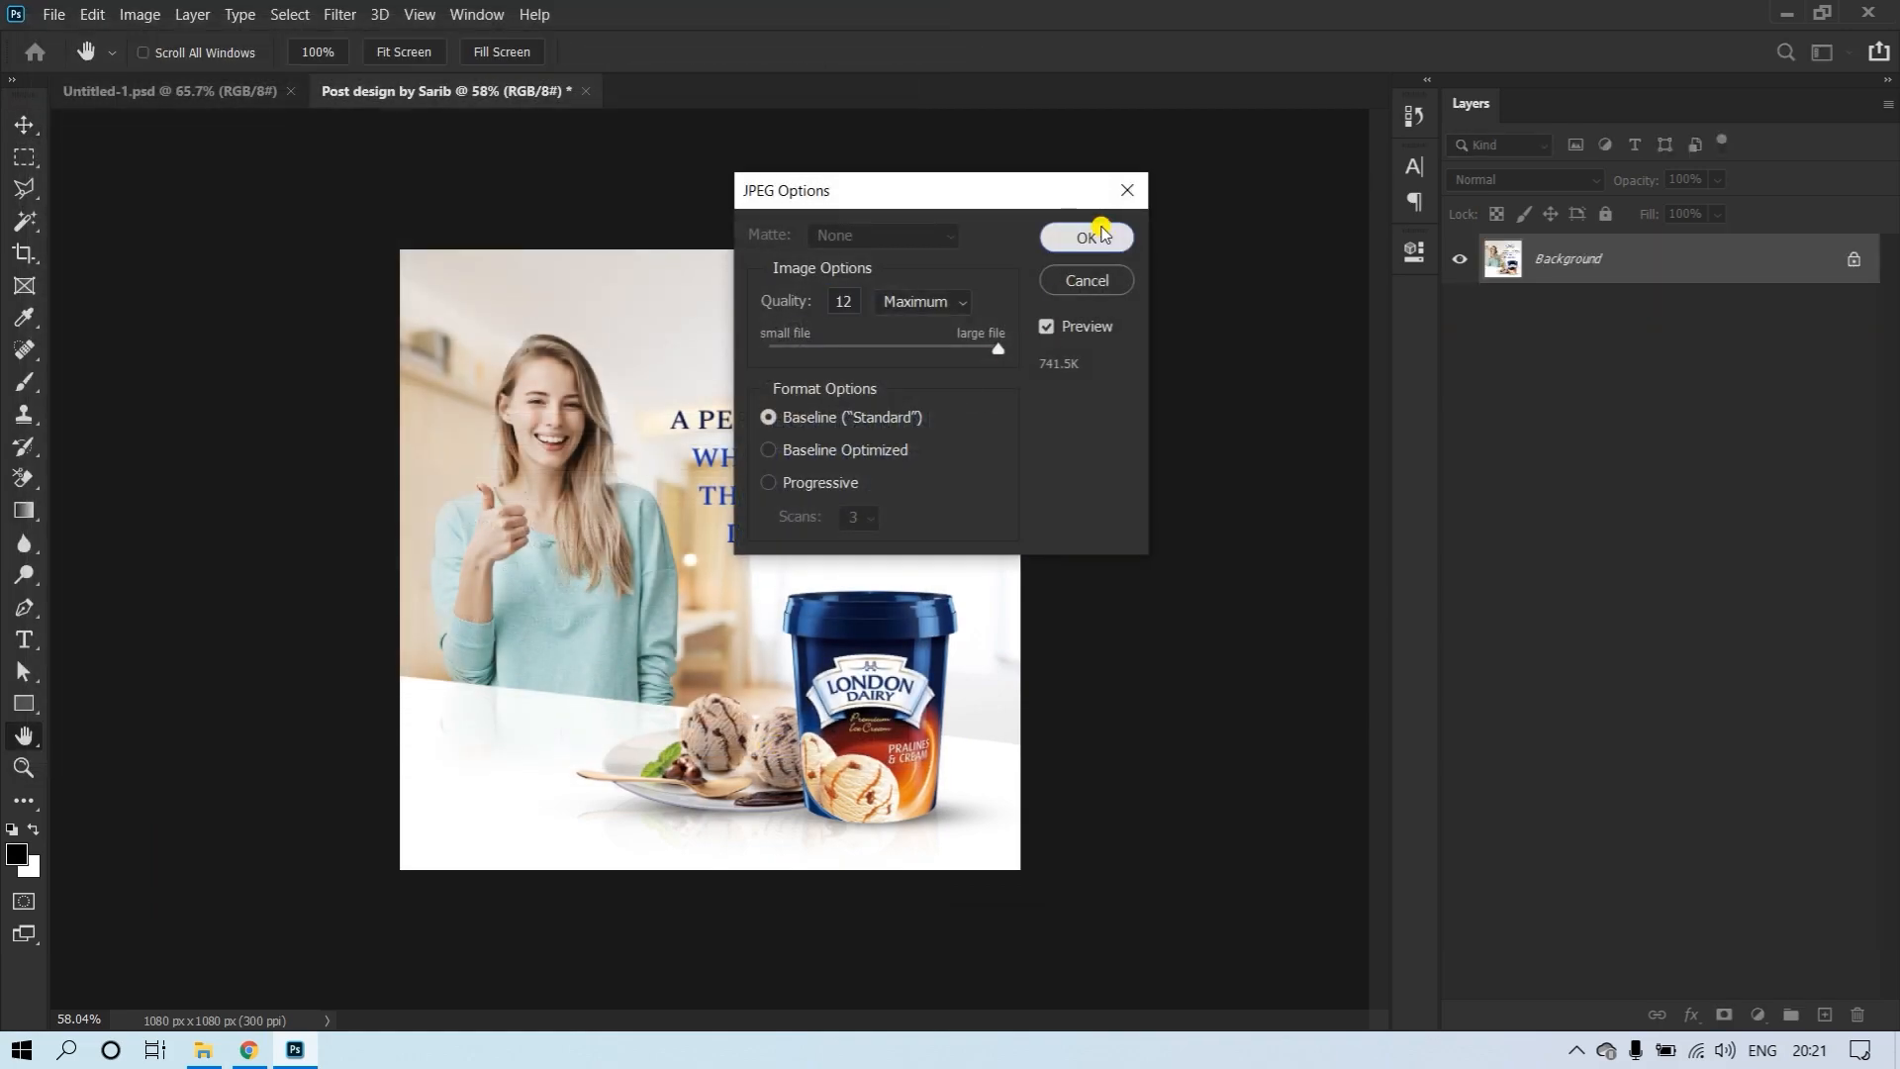
click(1102, 236)
Switch to File Explorer and open the exported post design image from the LONDON DAIRY BANNER folder
click(202, 1053)
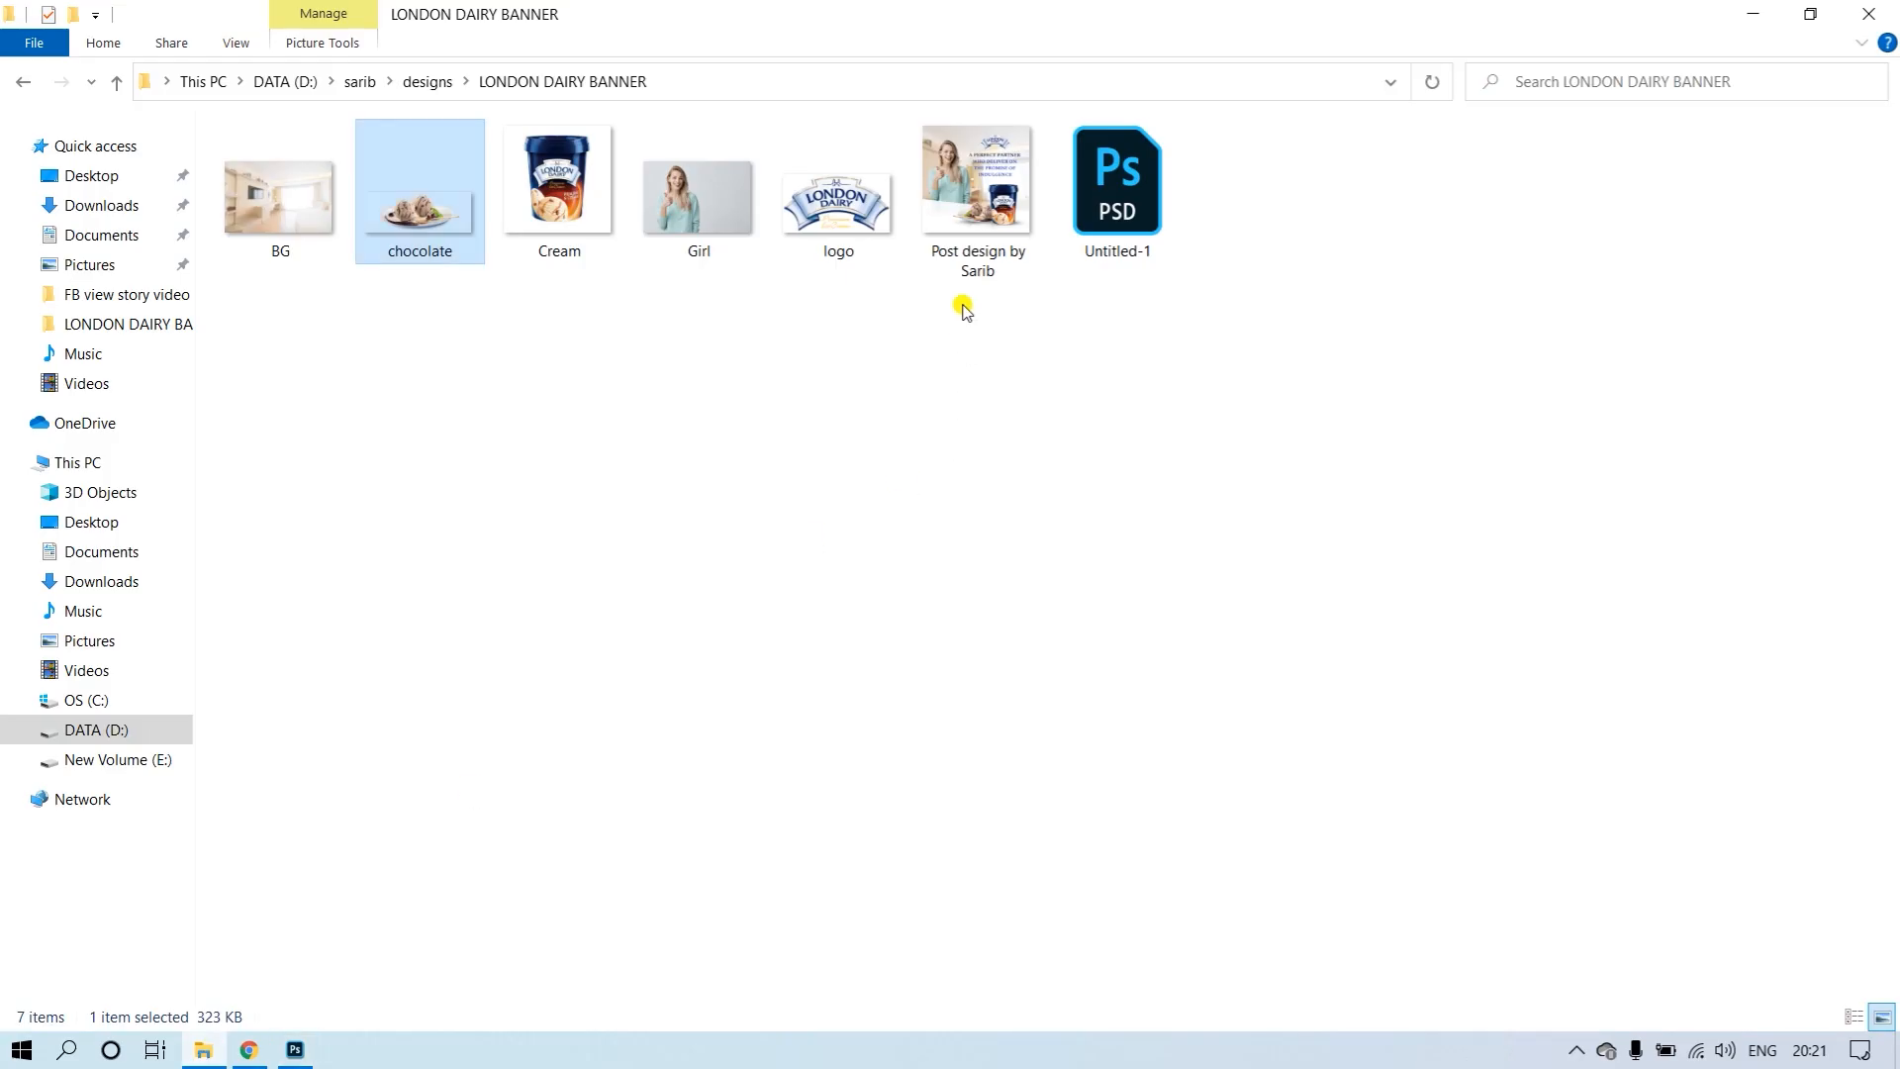
click(946, 228)
double_click(970, 189)
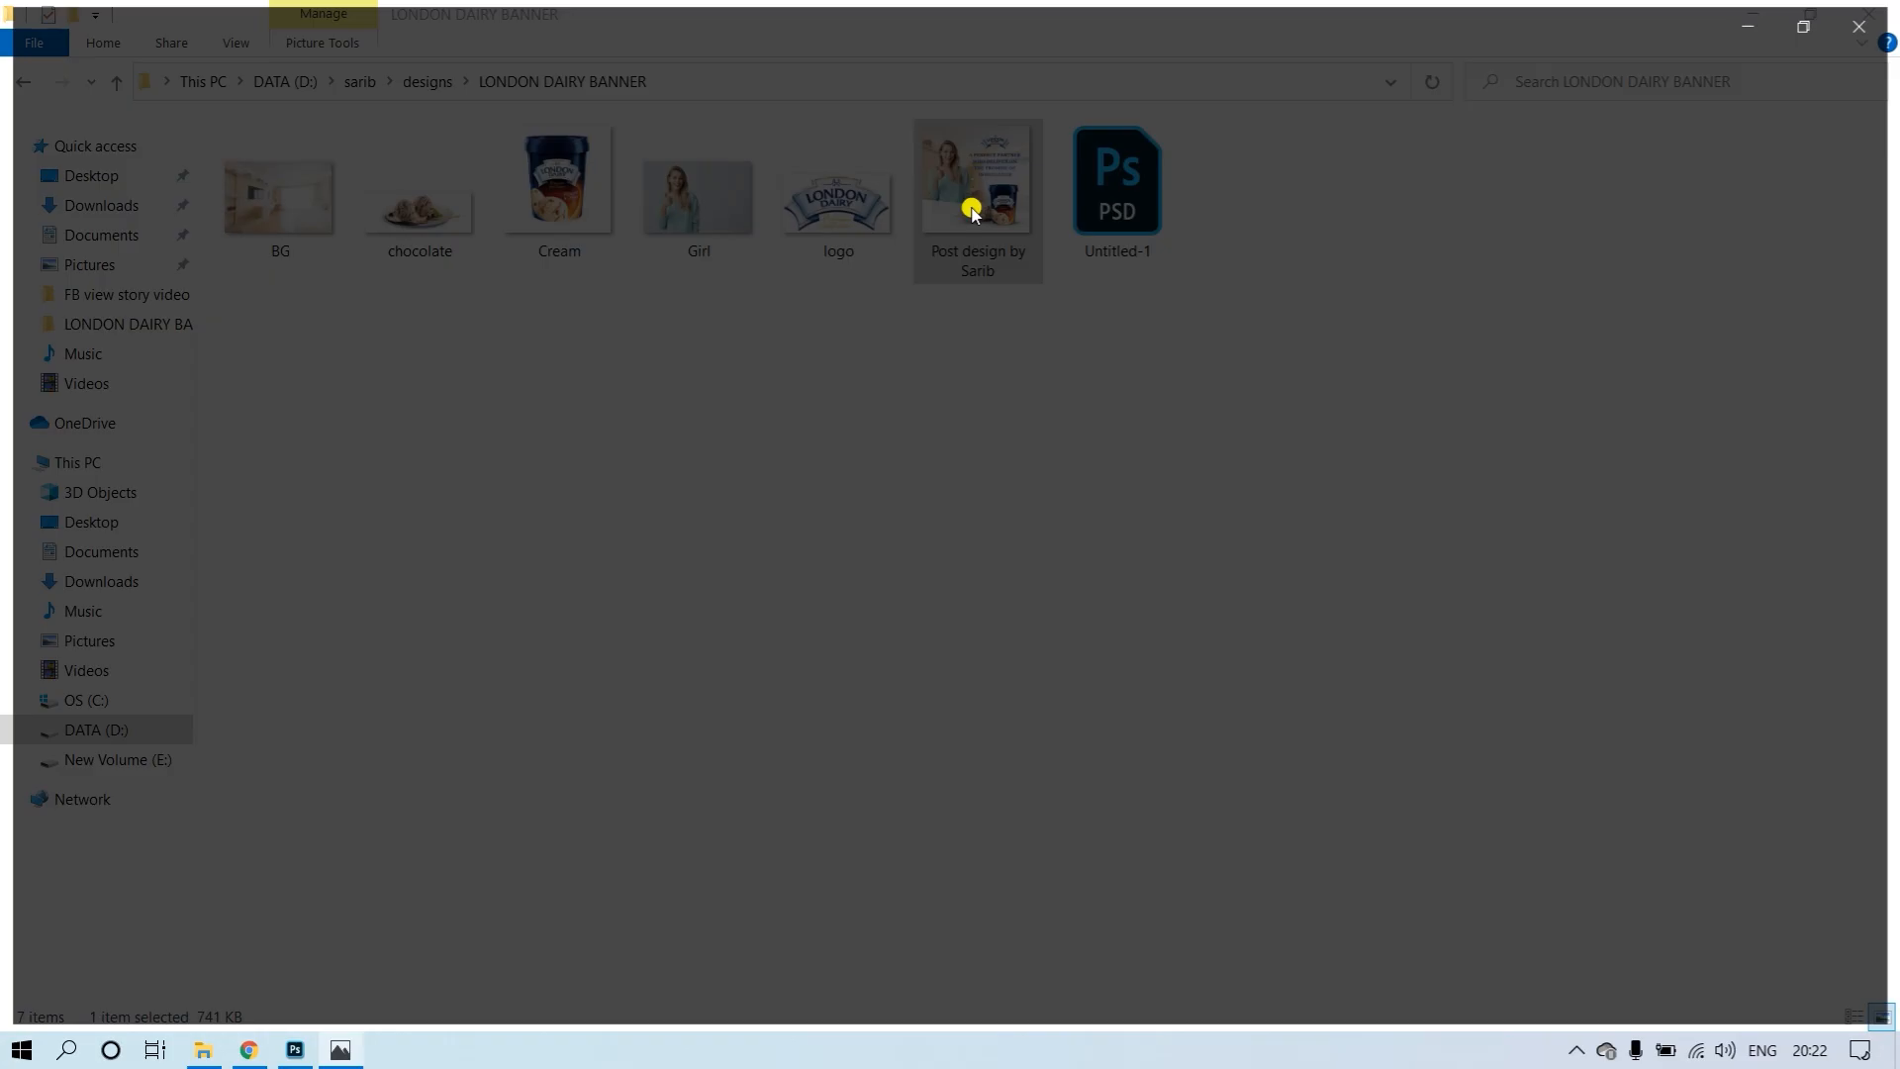